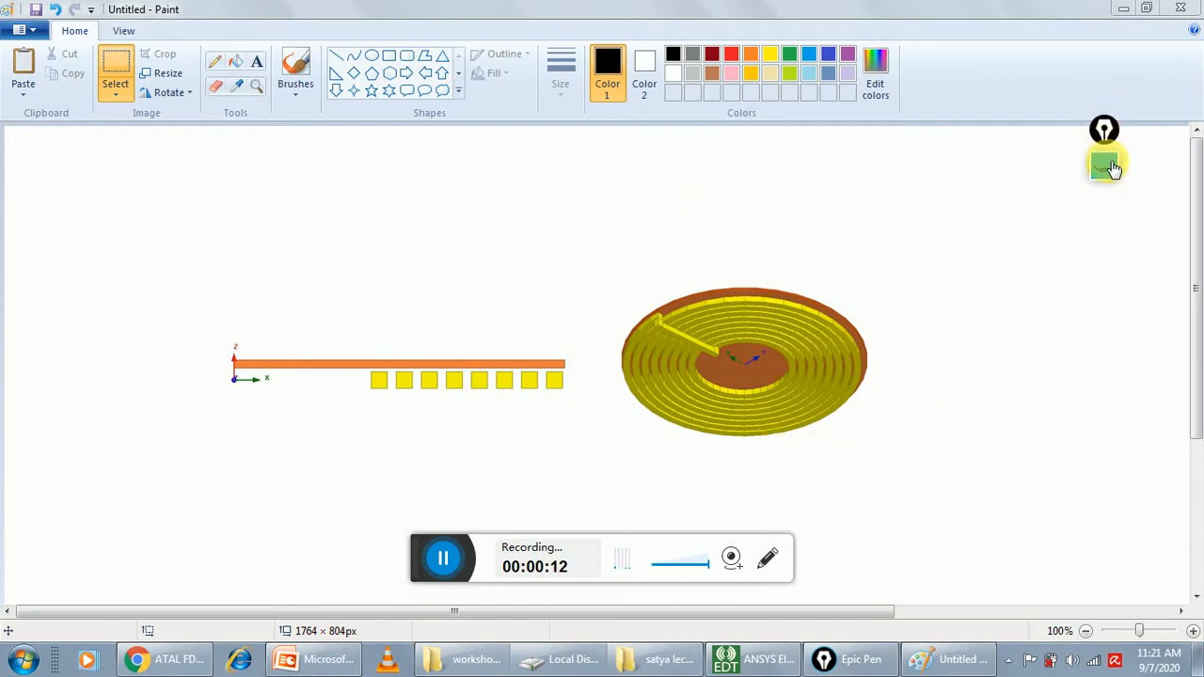
Step: Annotate the 3D coil picture with pen arrows, labelling the winding "8 Turn" and marking the disk above it
mouse_move(1105, 166)
left_click(1105, 219)
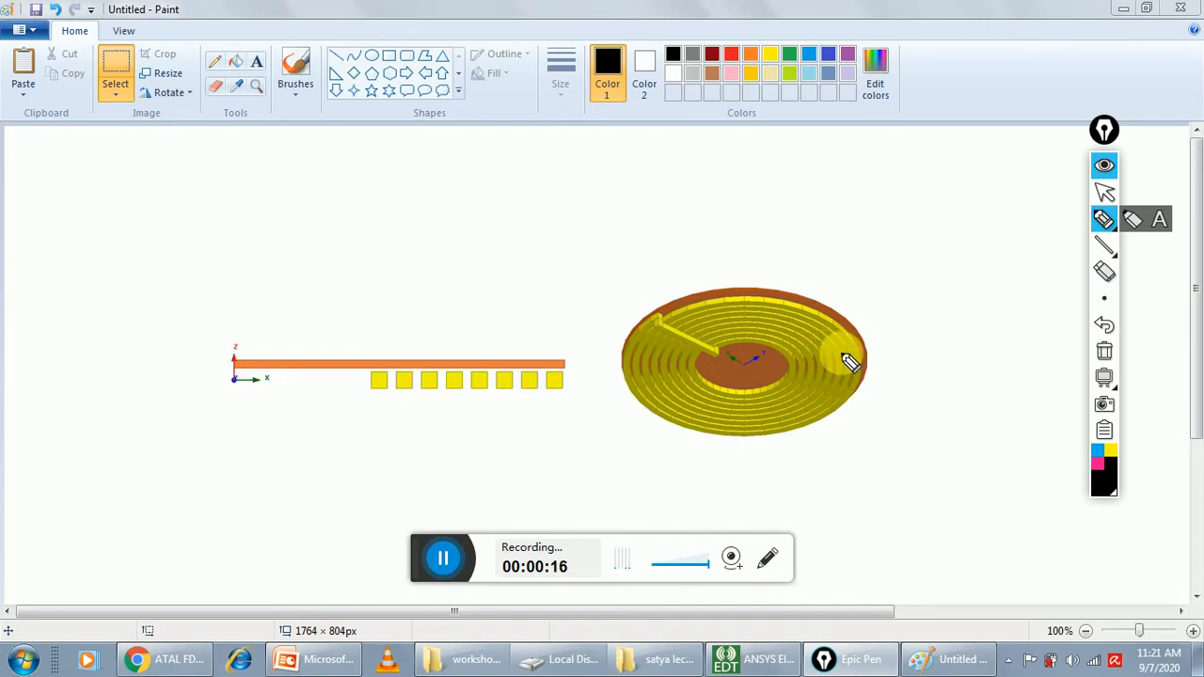
mouse_move(854, 350)
left_mouse_down()
mouse_move(946, 330)
mouse_move(957, 350)
mouse_move(997, 362)
mouse_move(990, 414)
mouse_move(1029, 403)
mouse_move(1054, 417)
mouse_move(1047, 402)
left_mouse_up()
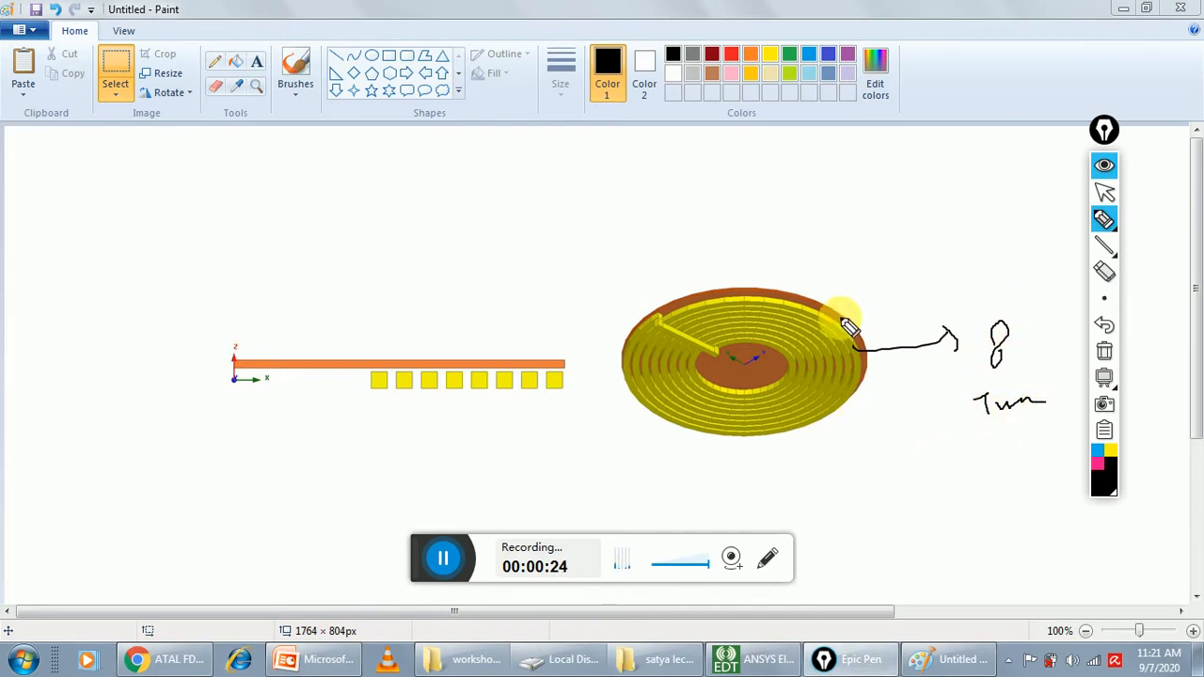
mouse_move(832, 309)
left_mouse_down()
mouse_move(864, 284)
mouse_move(877, 299)
left_mouse_up()
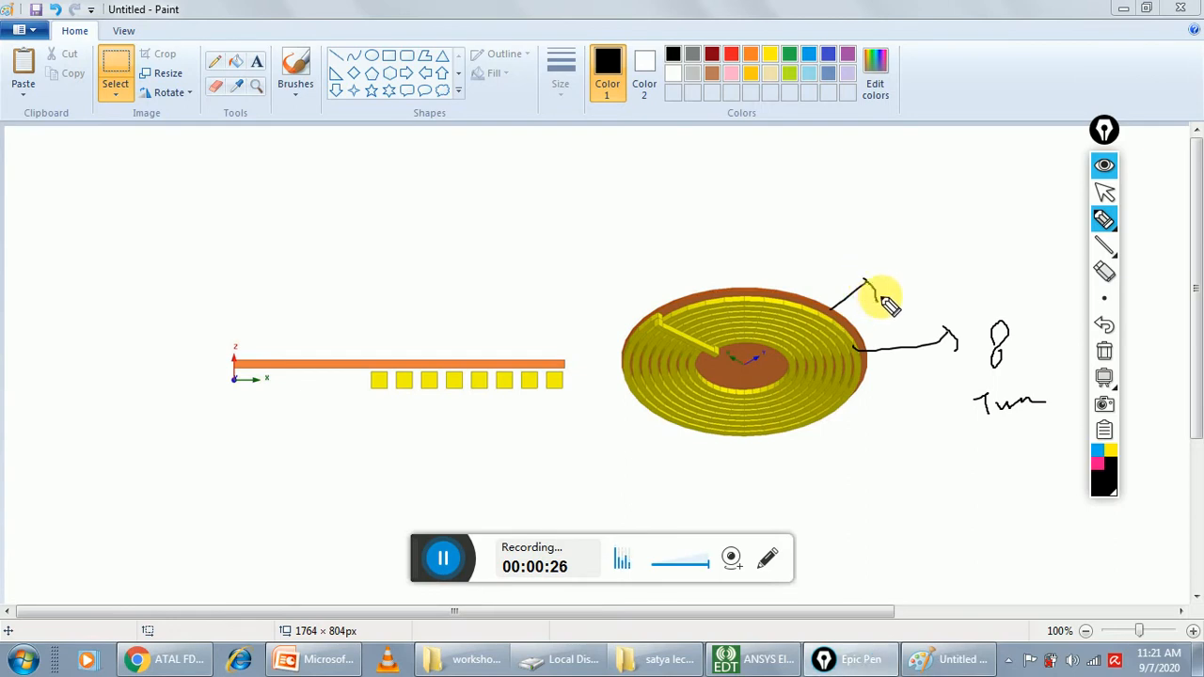
mouse_move(928, 270)
left_mouse_down()
mouse_move(963, 279)
mouse_move(1011, 263)
left_mouse_up()
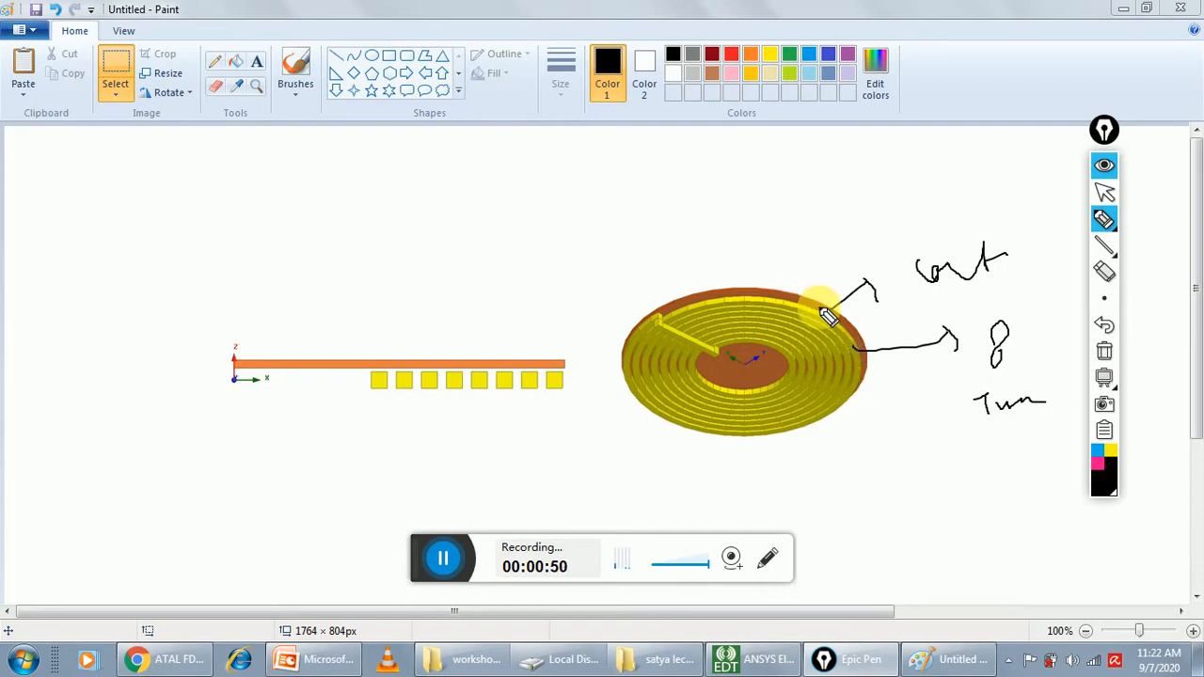
Step: Circle the coil's cross-section picture freehand and label its axes R and Z with the pen
mouse_move(555, 263)
left_mouse_down()
mouse_move(448, 250)
mouse_move(141, 325)
left_mouse_up()
mouse_move(139, 367)
left_mouse_down()
mouse_move(479, 530)
mouse_move(627, 328)
mouse_move(525, 269)
mouse_move(465, 260)
left_mouse_up()
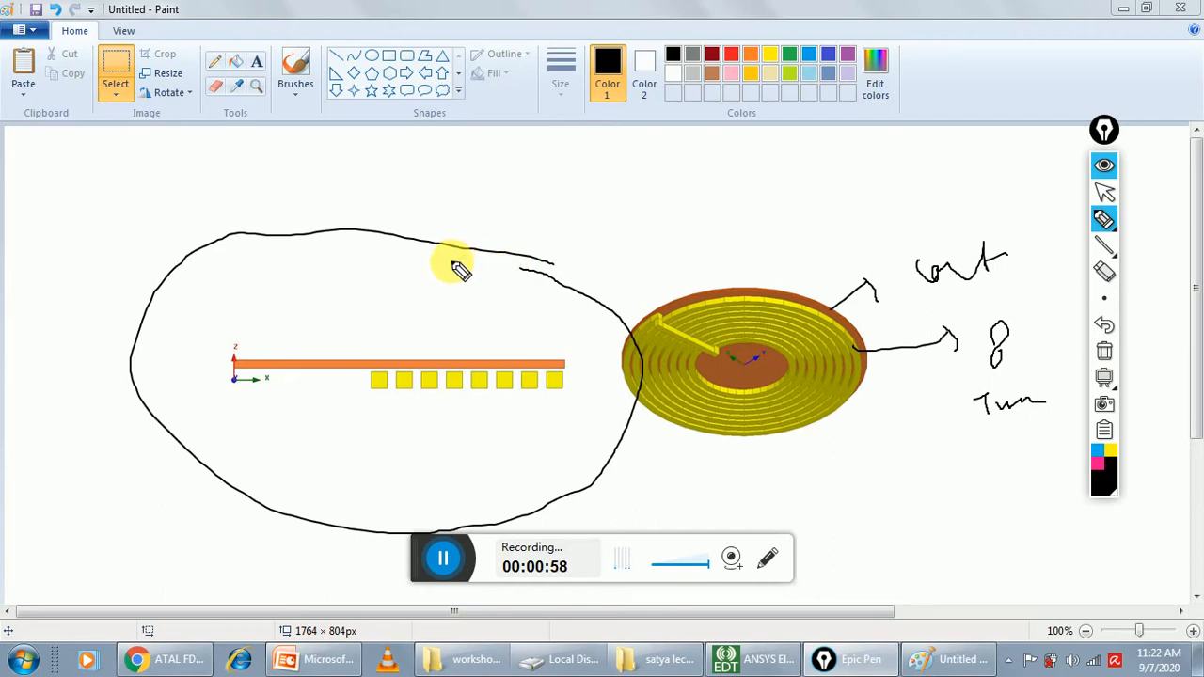
mouse_move(271, 388)
left_mouse_down()
mouse_move(271, 408)
mouse_move(302, 426)
left_mouse_up()
left_click_drag(236, 328, 305, 333)
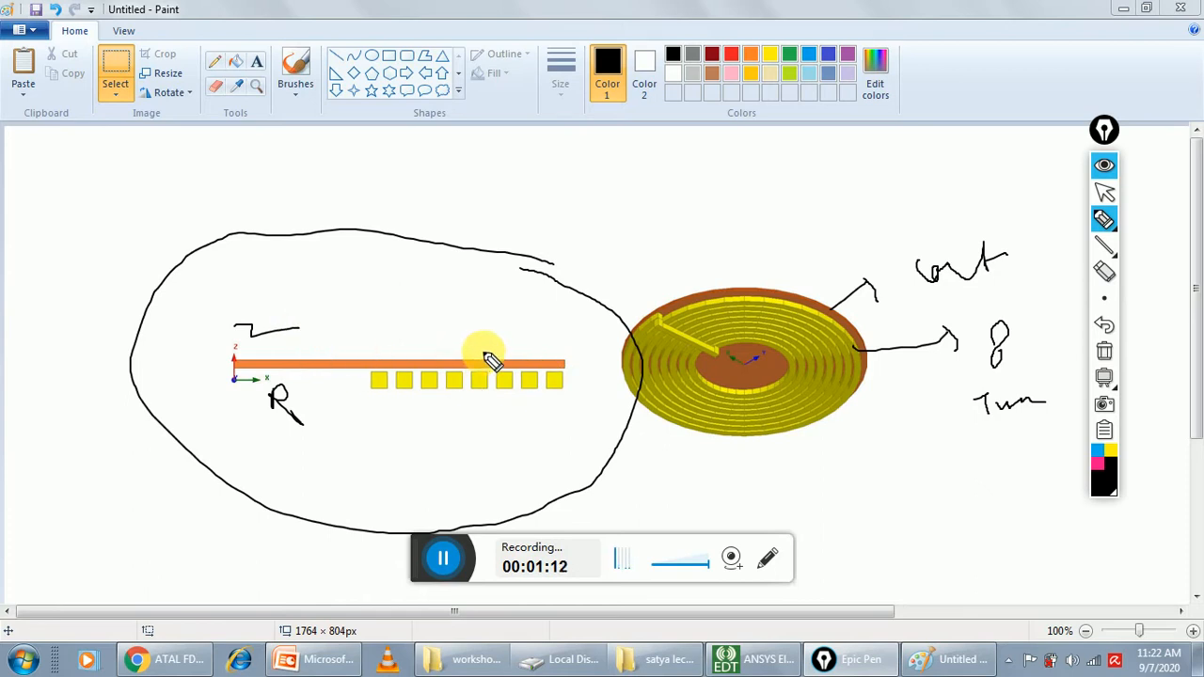
left_click(1108, 192)
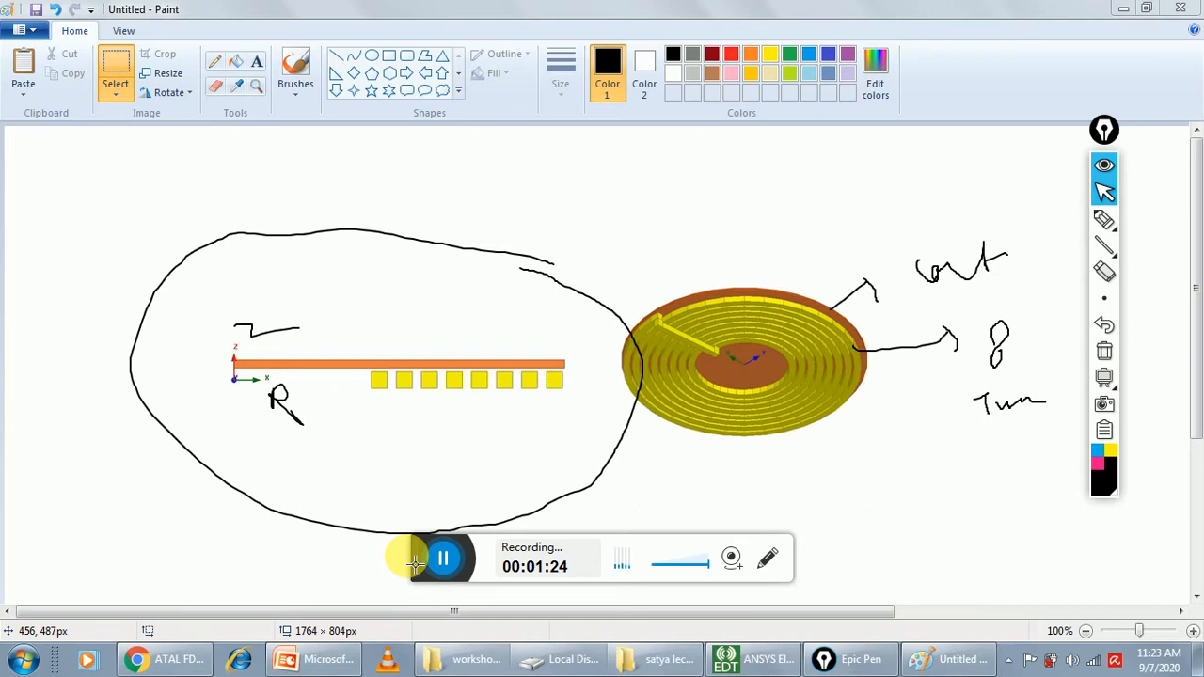
left_click(444, 563)
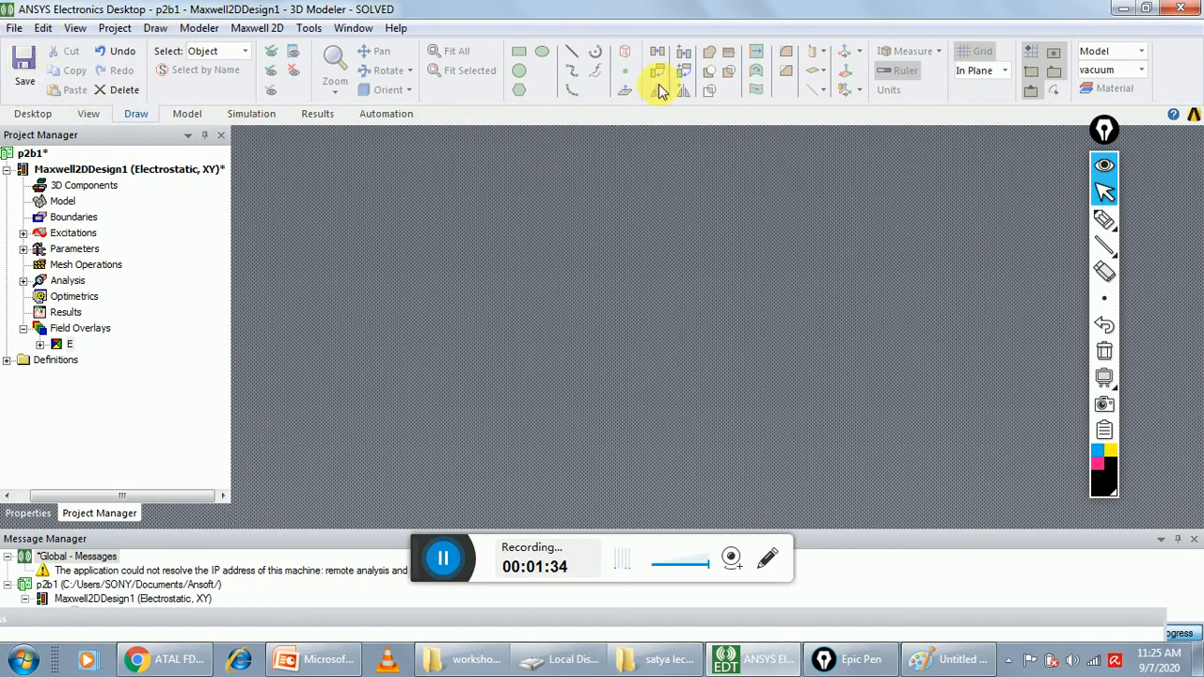
left_click(443, 558)
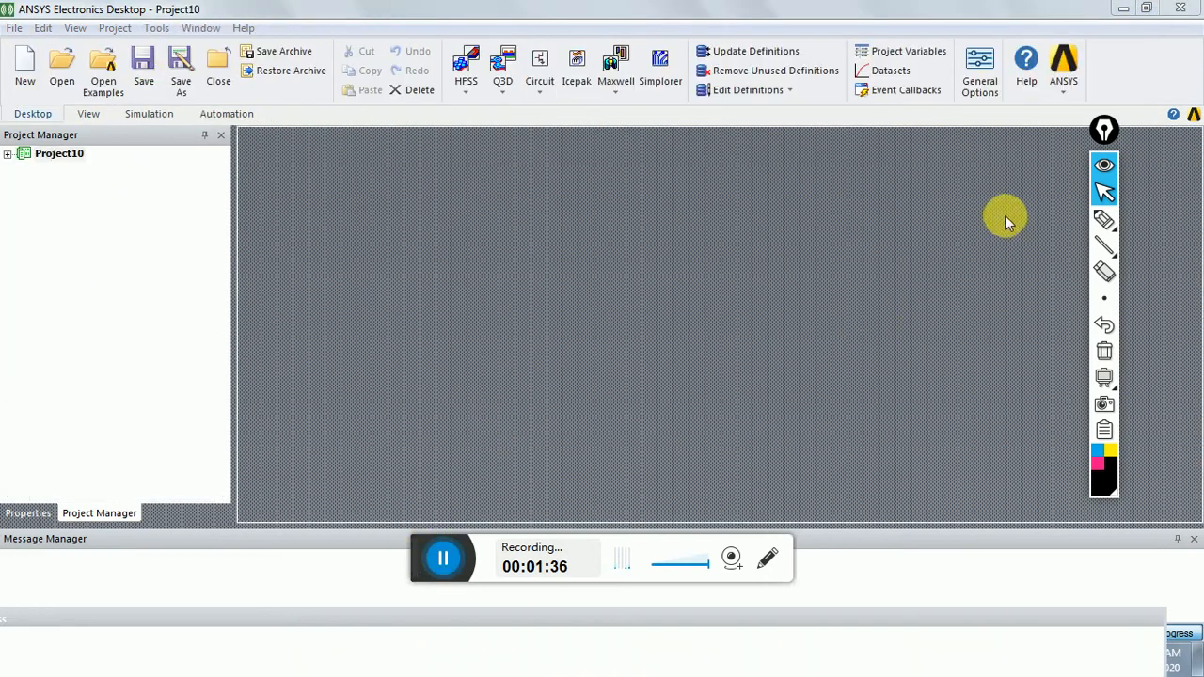
Step: Circle the Maxwell command in ANSYS Electronics Desktop with a freehand pen stroke
left_click(1105, 220)
mouse_move(636, 43)
left_mouse_down()
mouse_move(599, 76)
mouse_move(653, 51)
mouse_move(629, 43)
left_mouse_up()
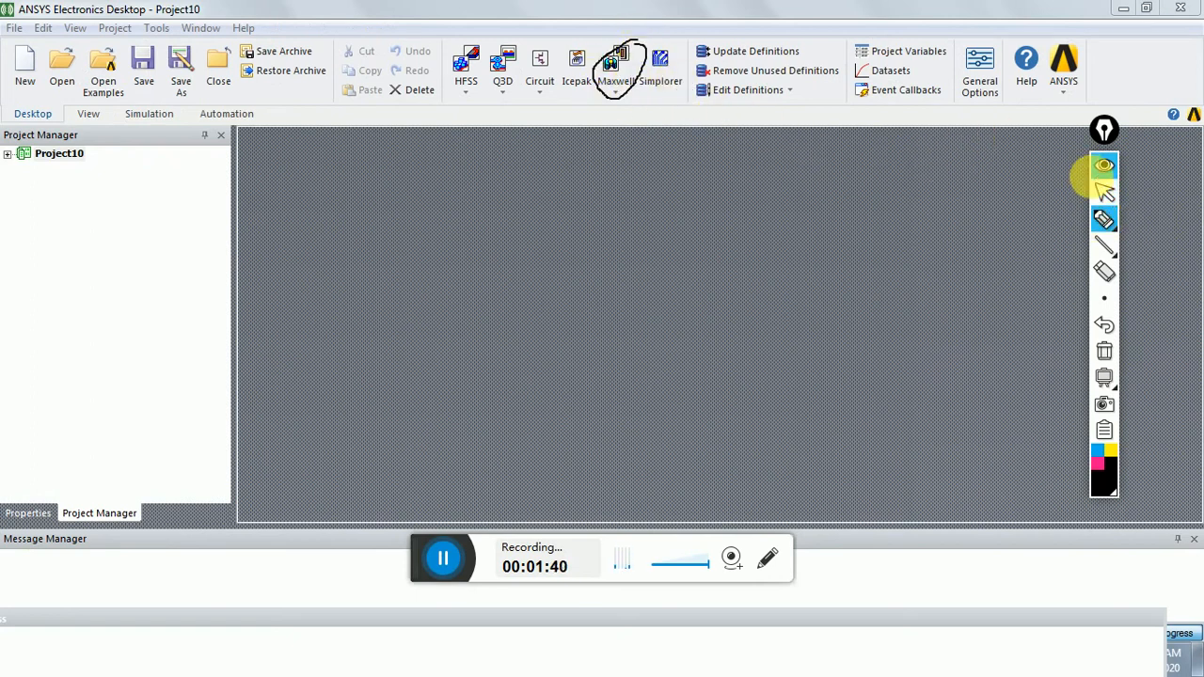
left_click(1105, 191)
Step: Insert a Maxwell 2D design into the project and clear the pen markings from the screen
left_click(620, 91)
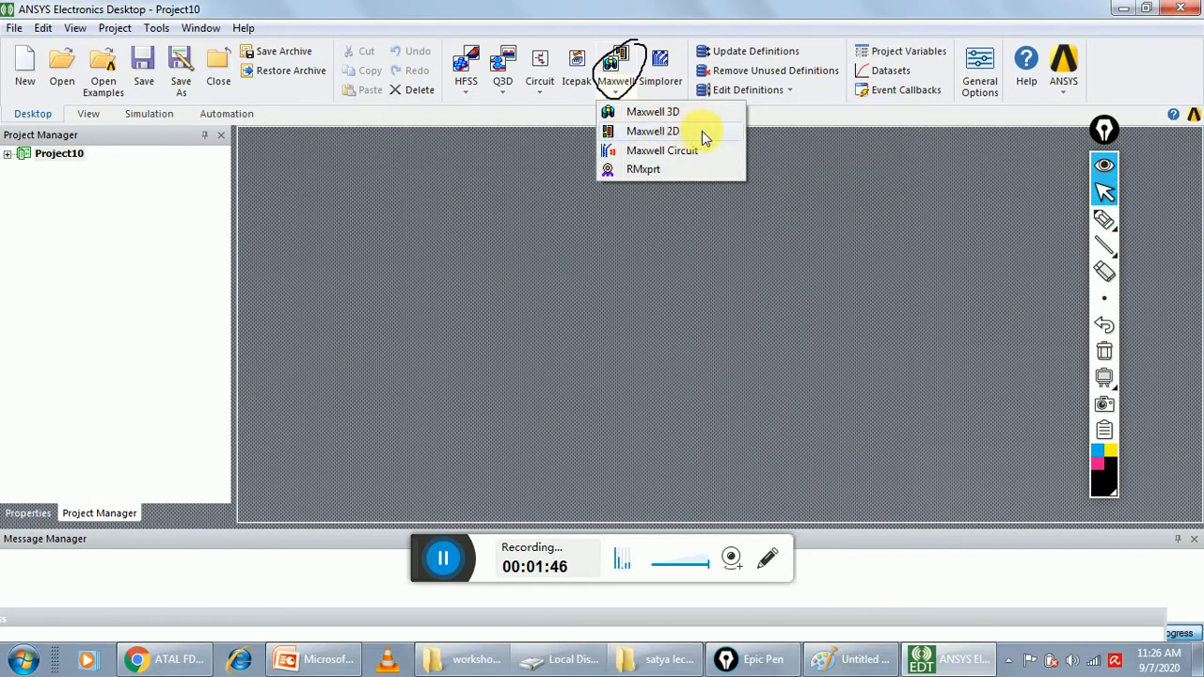
left_click(668, 138)
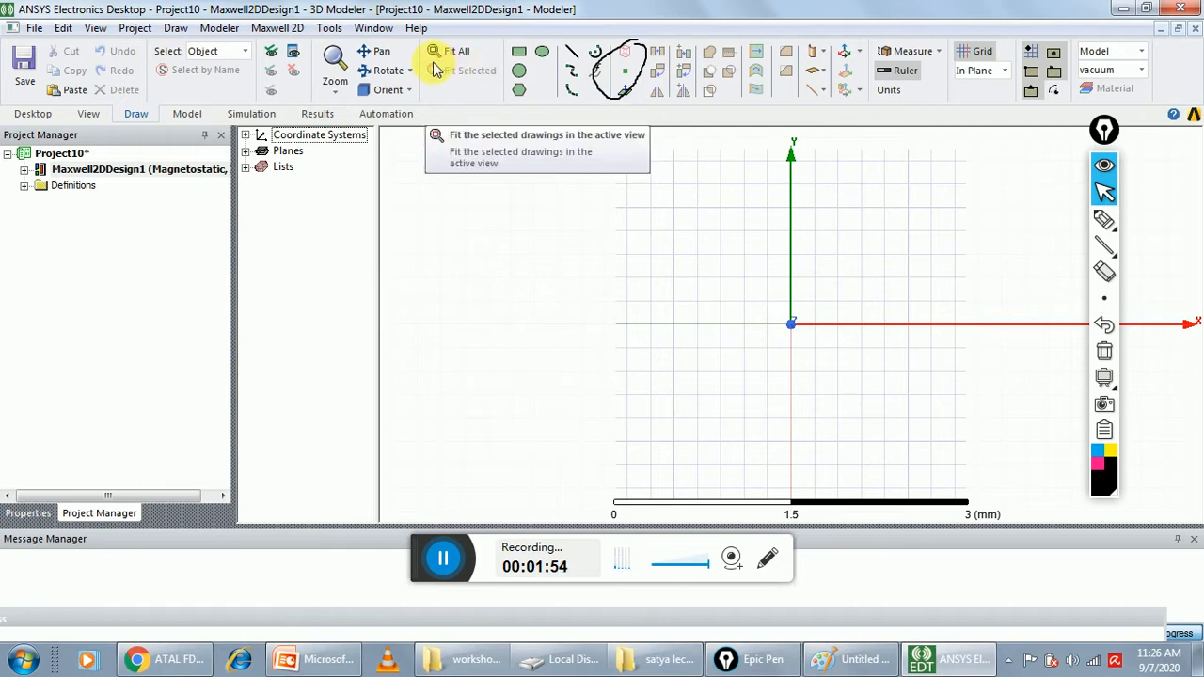
left_click(1104, 351)
Step: Set the design's solution type to Eddy Current with the geometry mode Cylindrical about Z
left_click(277, 27)
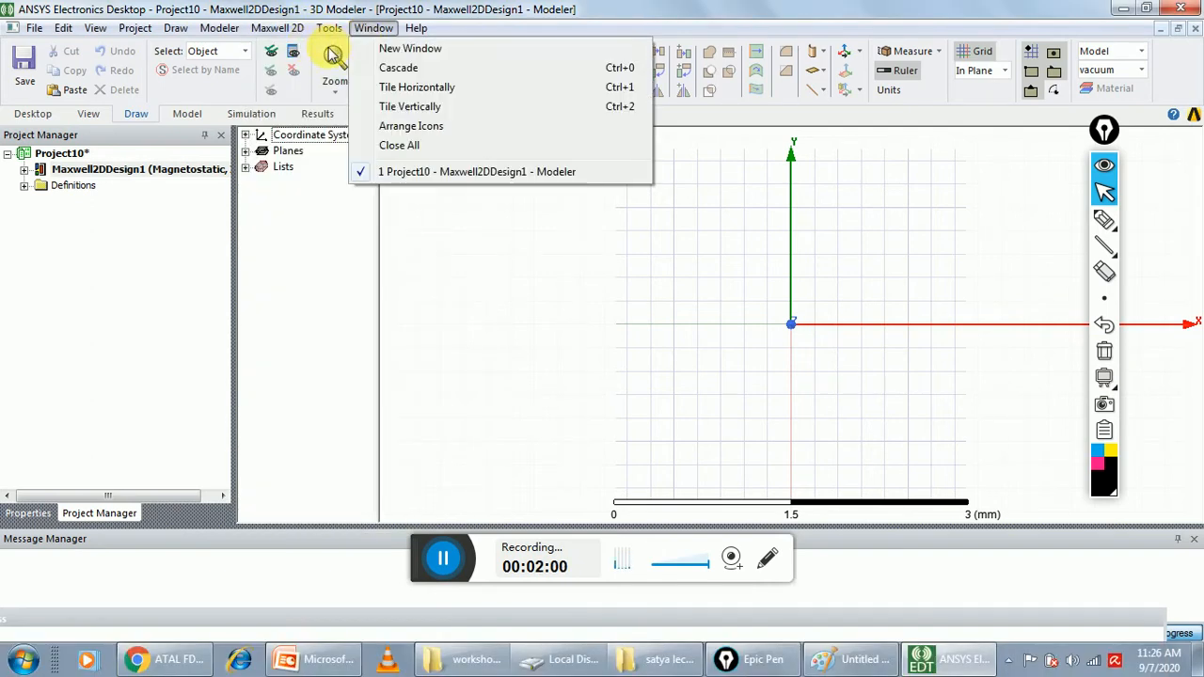
left_click(283, 48)
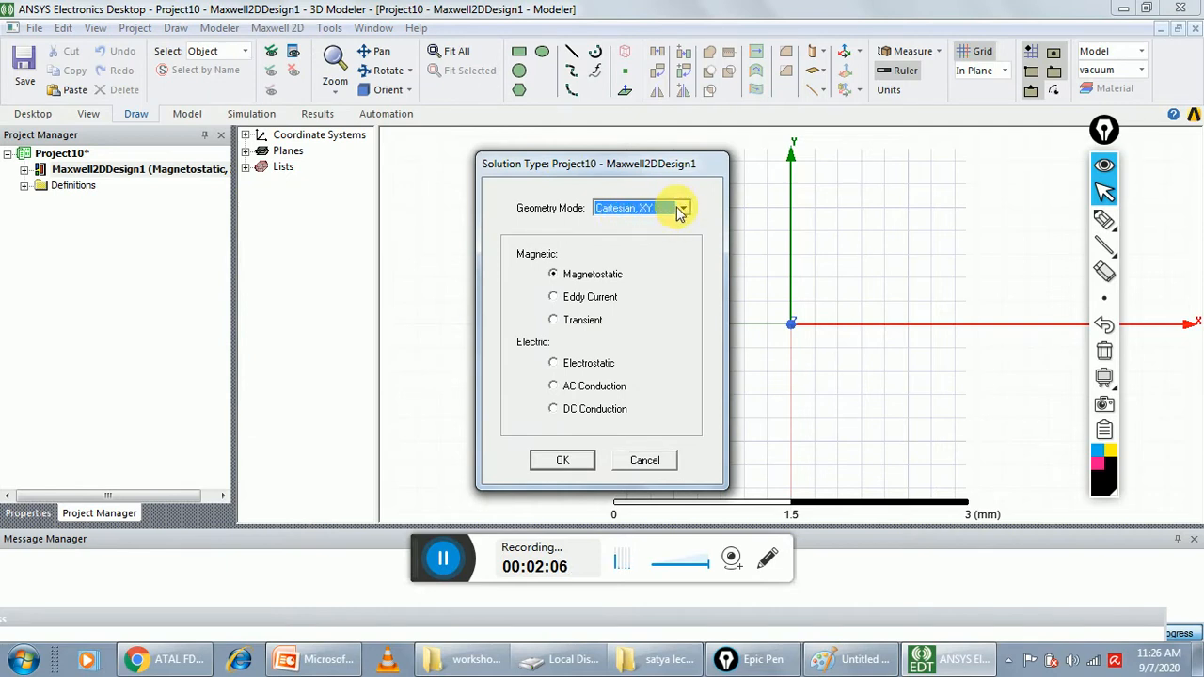
left_click(681, 209)
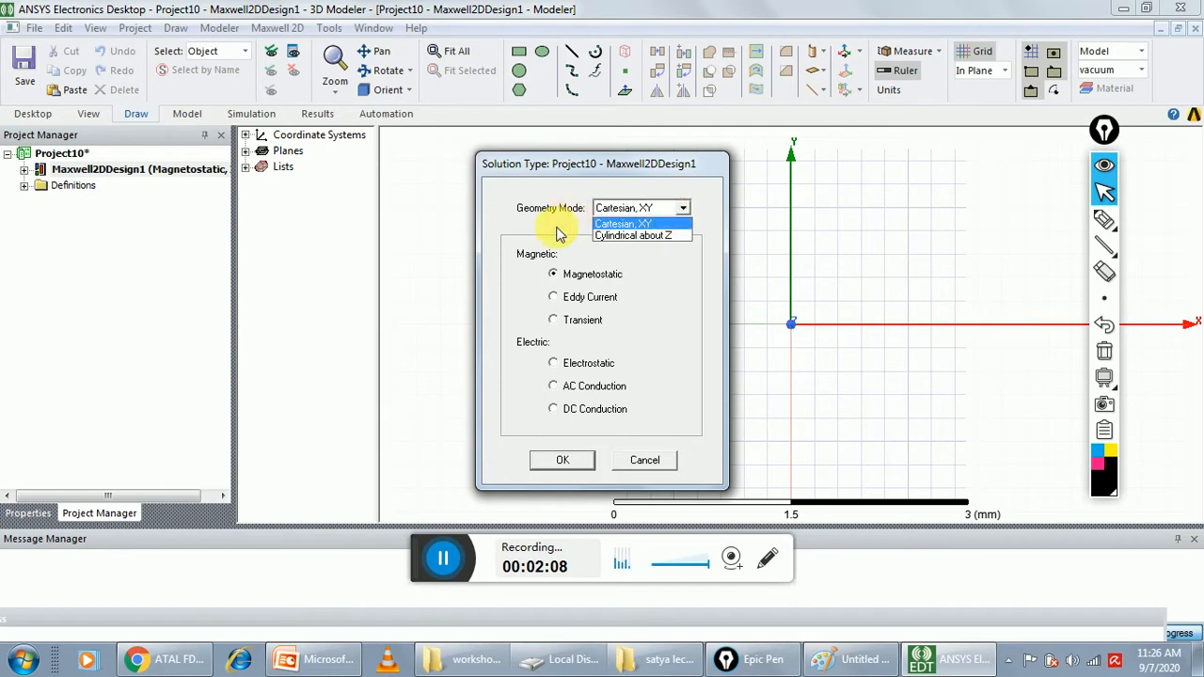
left_click(618, 236)
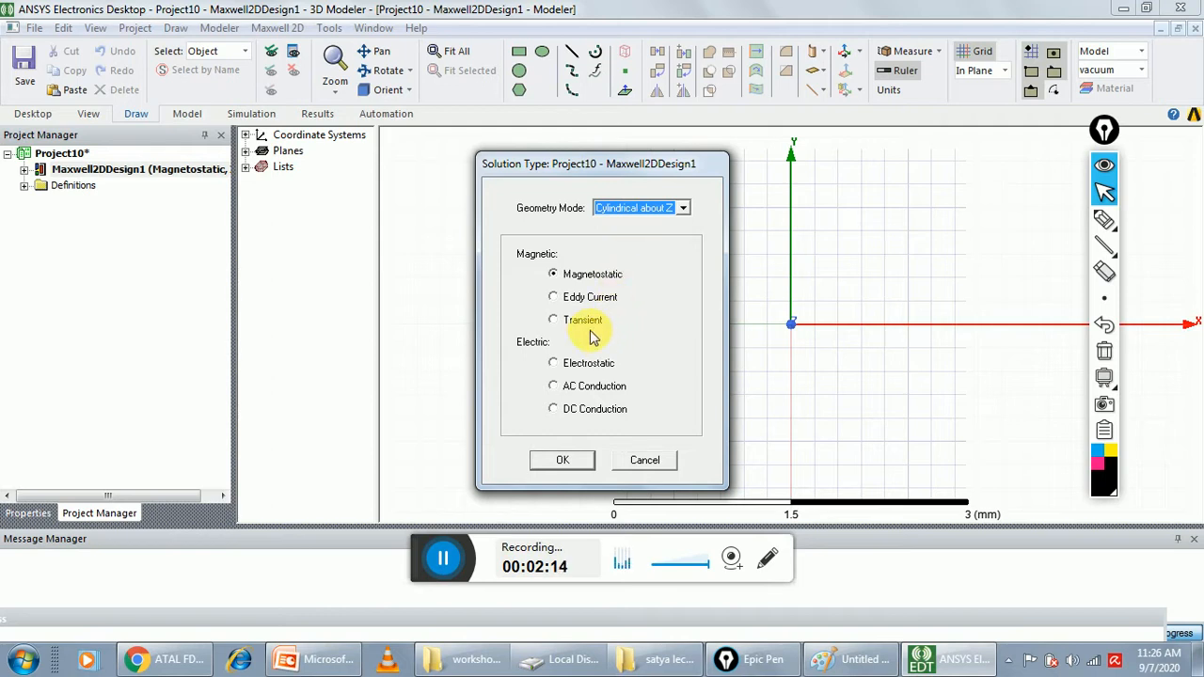
left_click(565, 299)
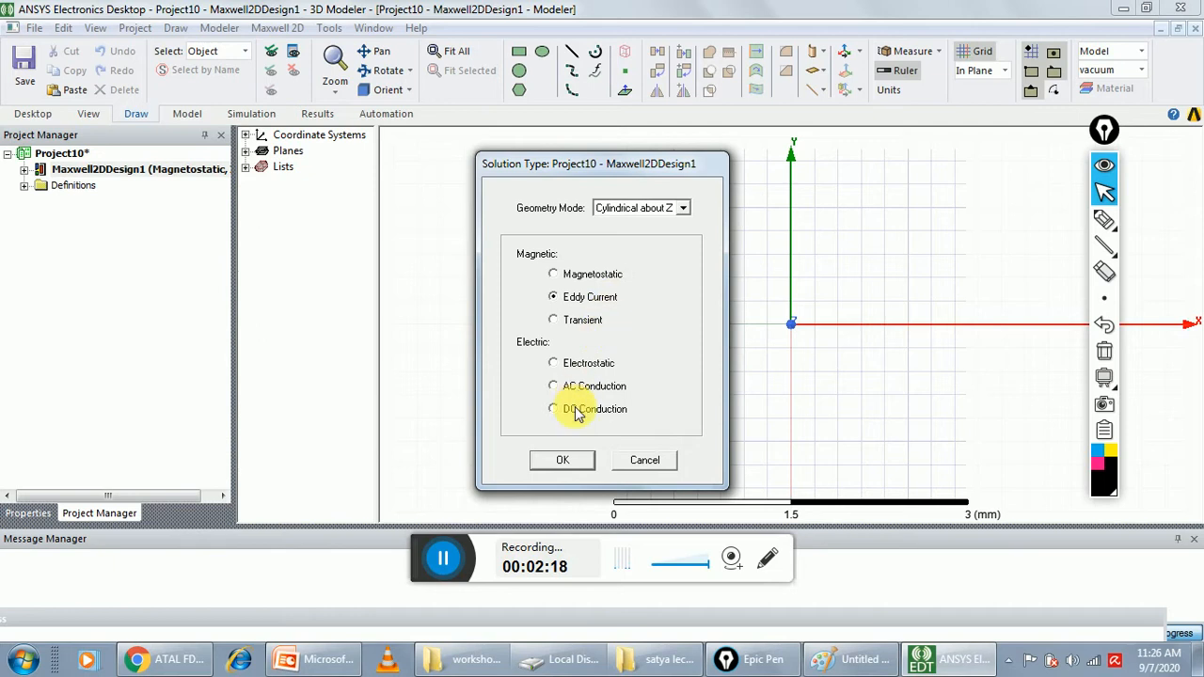
left_click(563, 459)
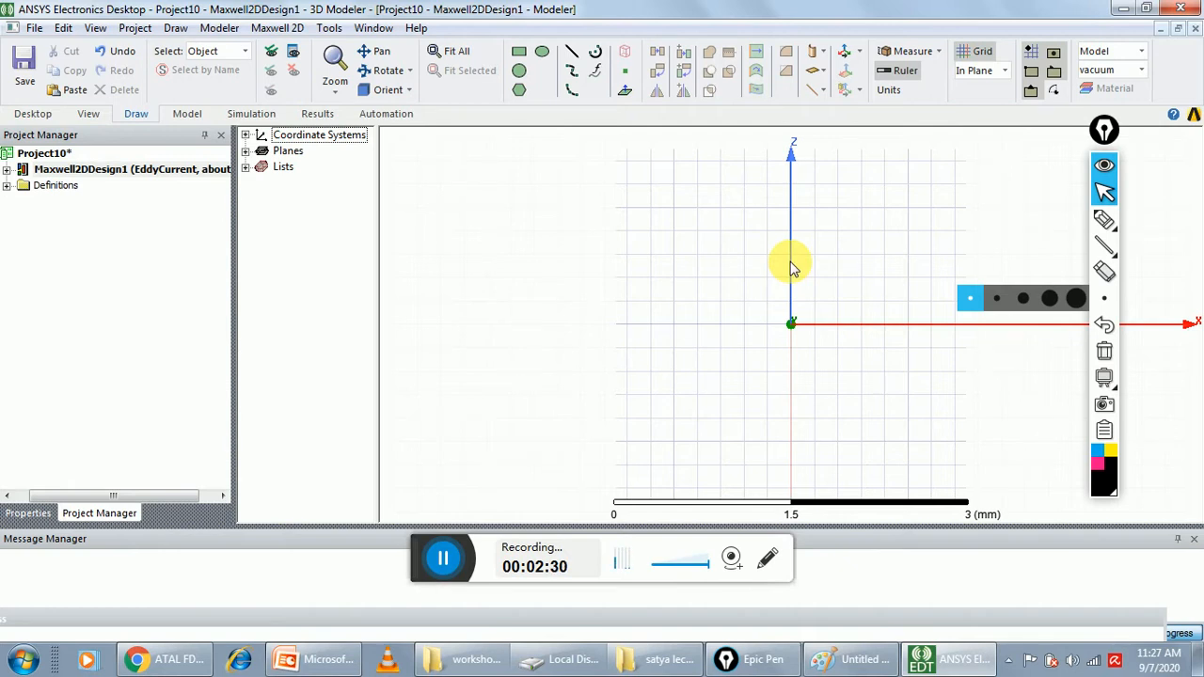
Step: Set the model units to cm without rescaling to the new units
left_click(1108, 192)
left_click(222, 29)
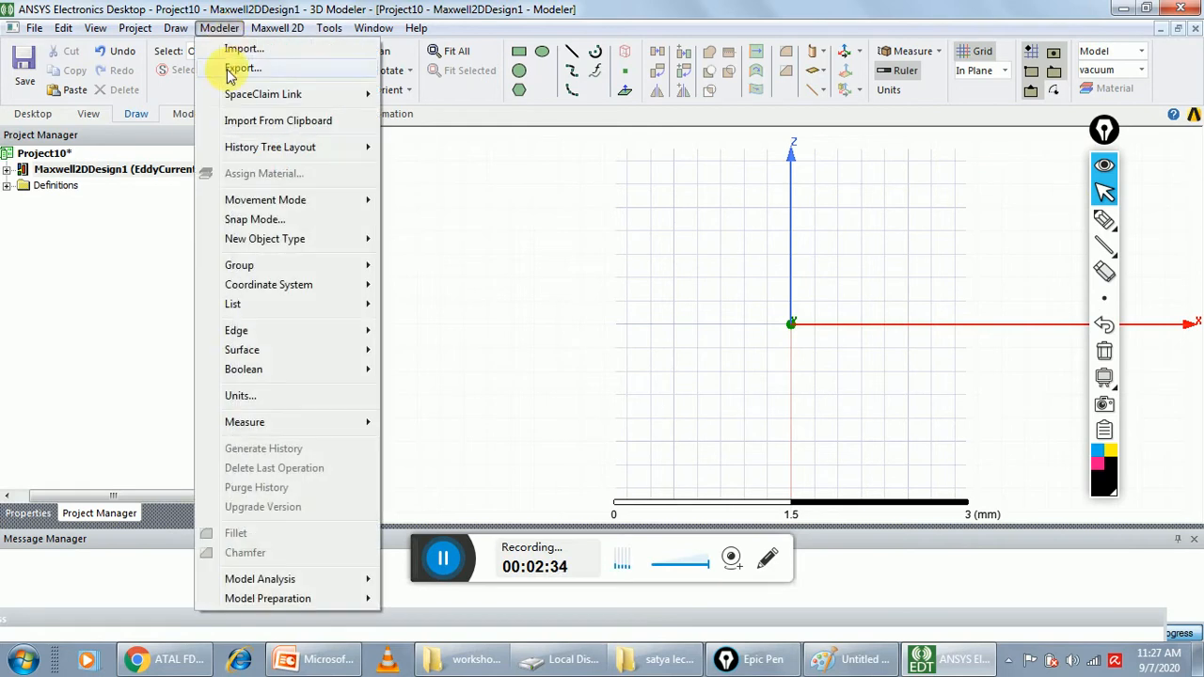
left_click(263, 396)
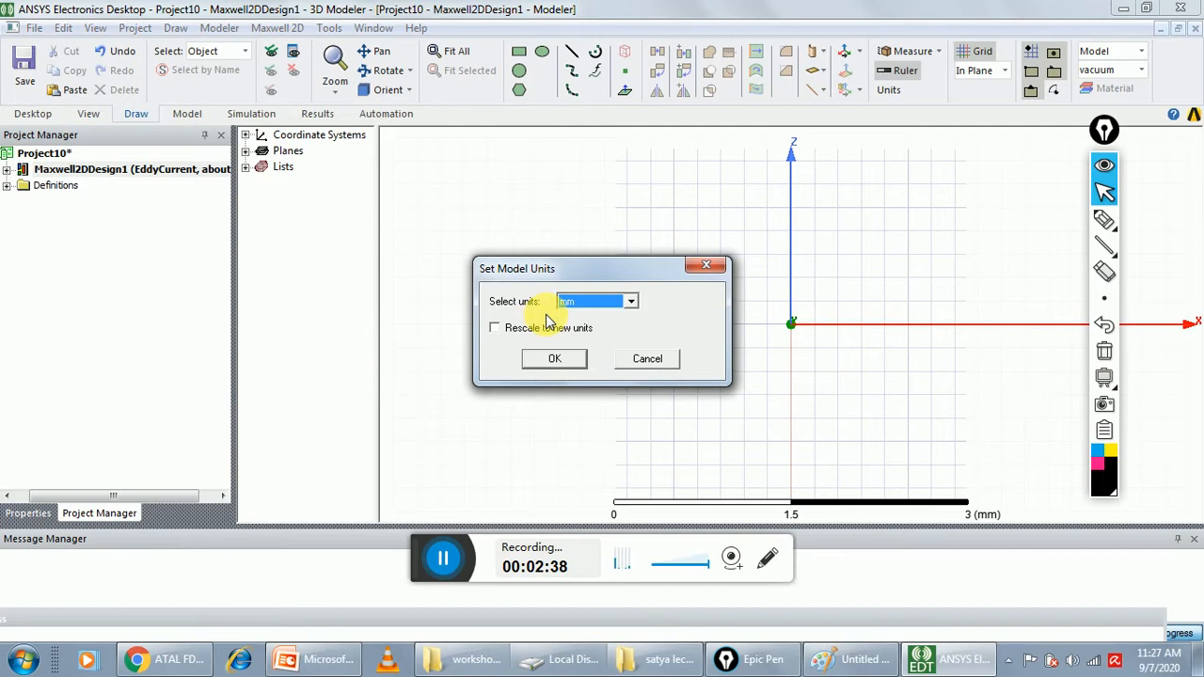
left_click(627, 302)
scroll(621, 339, "up", 3)
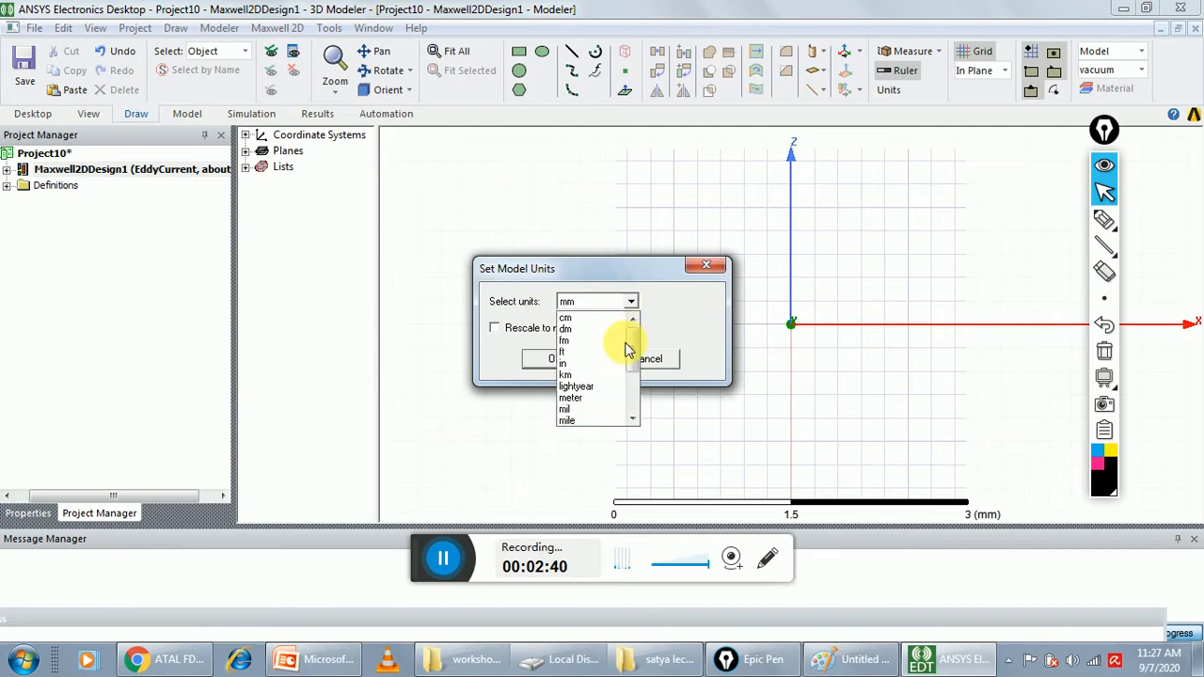
left_click(588, 320)
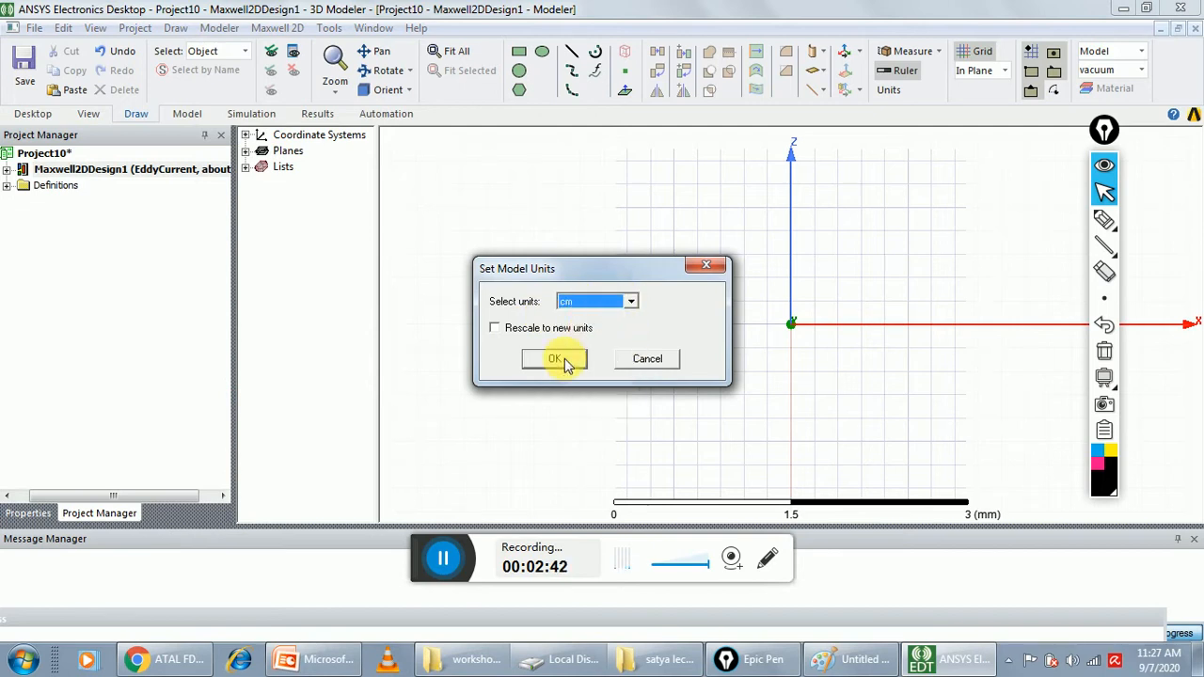
left_click(565, 359)
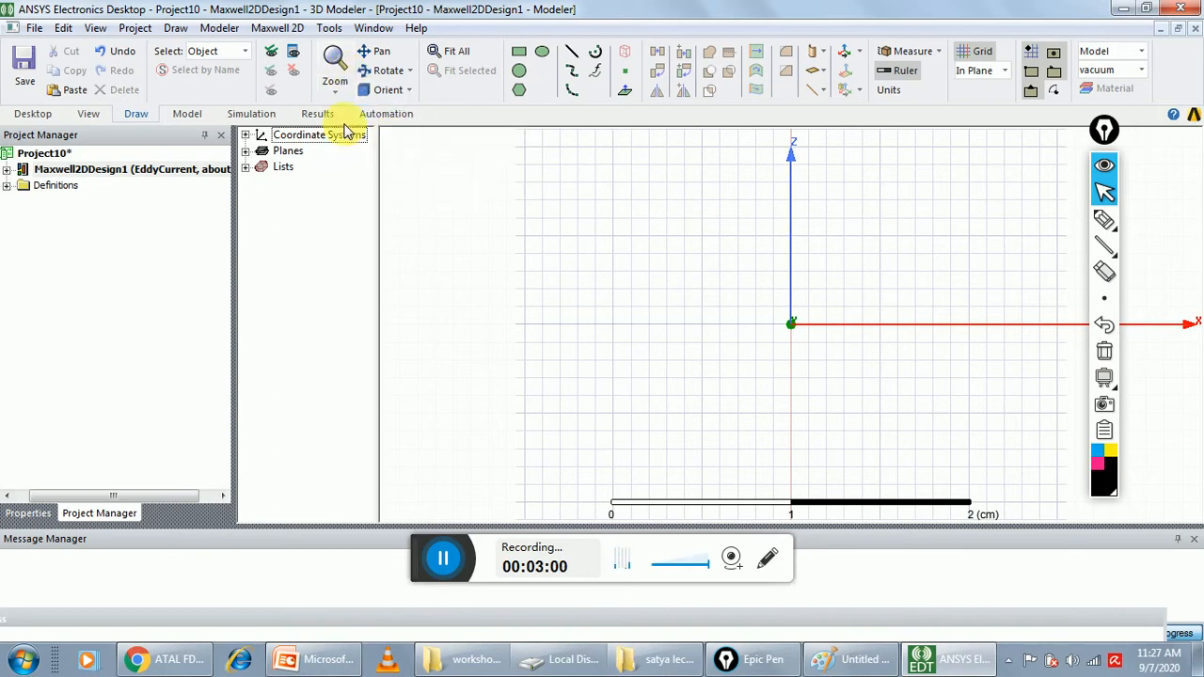
Step: Check the coil reference picture in Paint and return to ANSYS Electronics Desktop
left_click(175, 28)
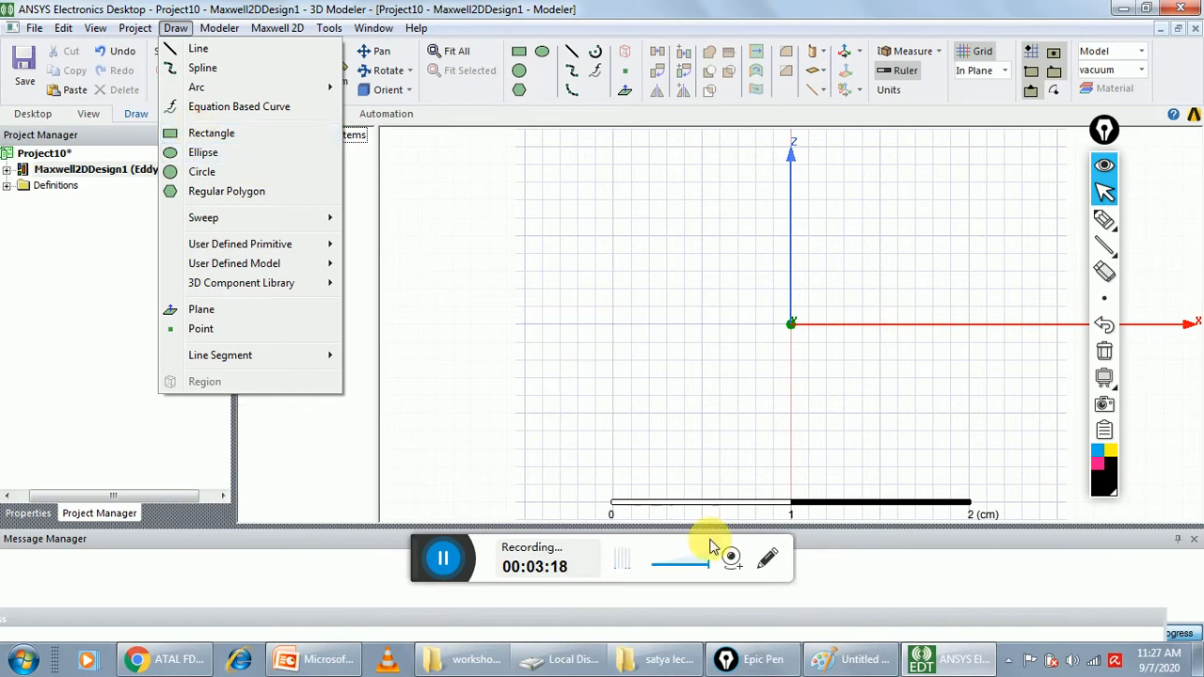
left_click(847, 659)
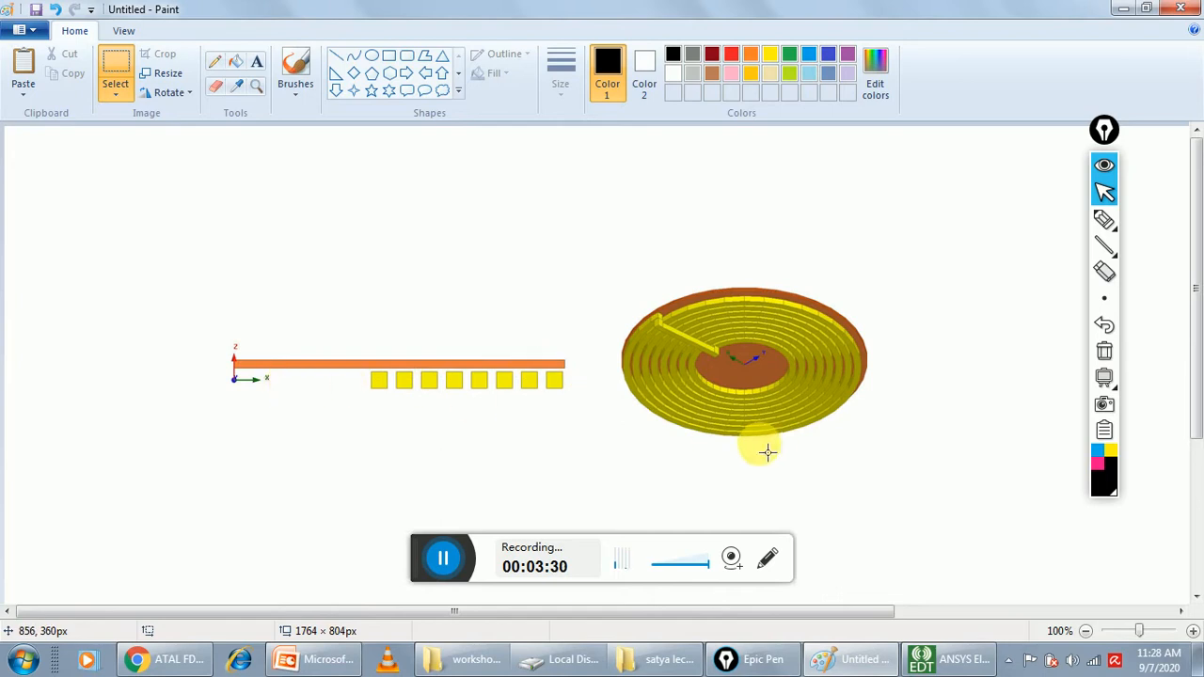
left_click(950, 659)
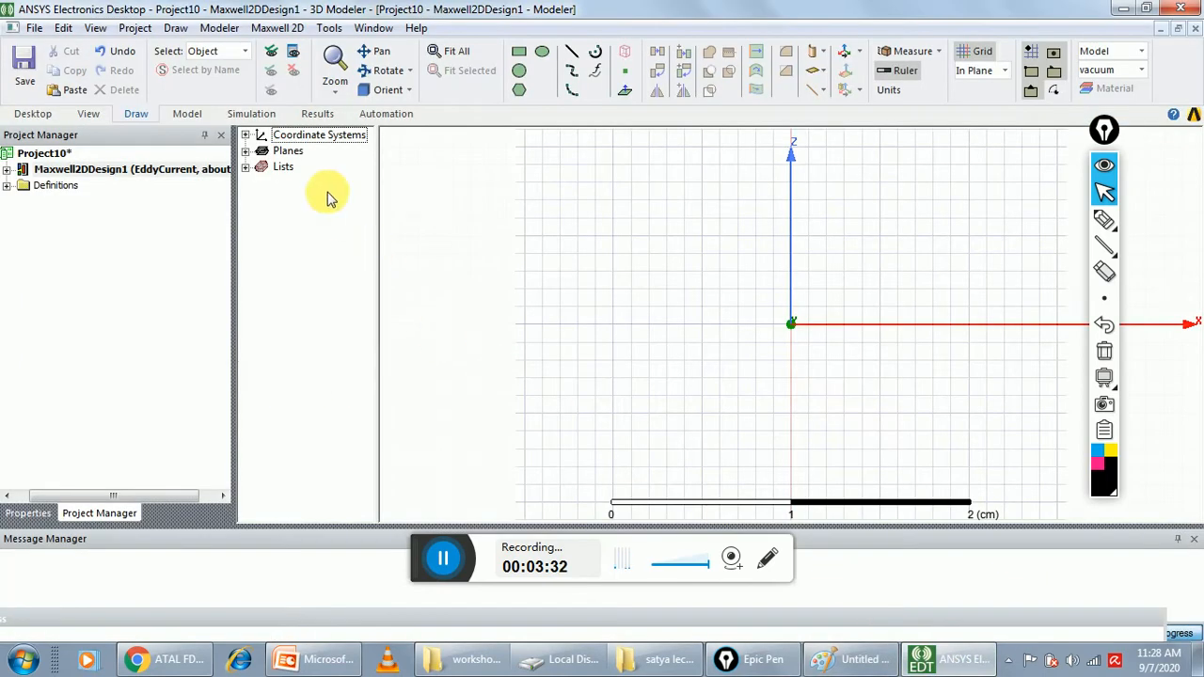
Step: Start a rectangle for the coil turn with its first corner at X 17, Y 0, Z -1 cm
left_click(176, 27)
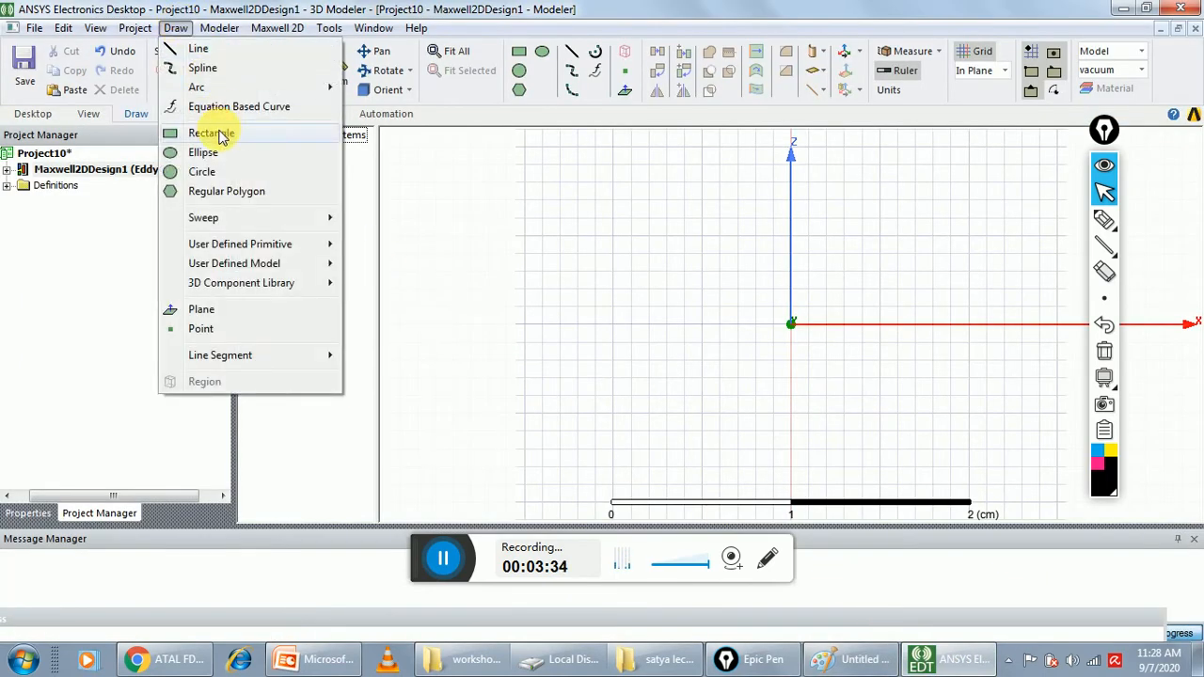
left_click(221, 133)
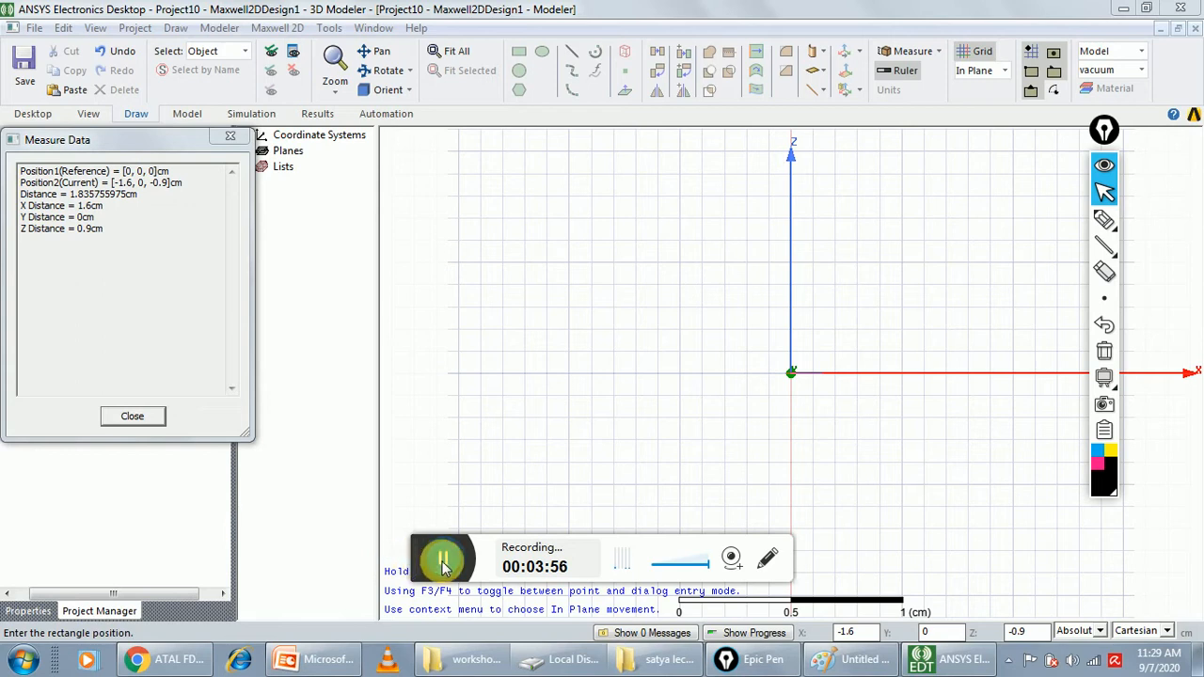
left_click(852, 631)
key("BackSpace")
key("BackSpace")
key("BackSpace")
key("BackSpace")
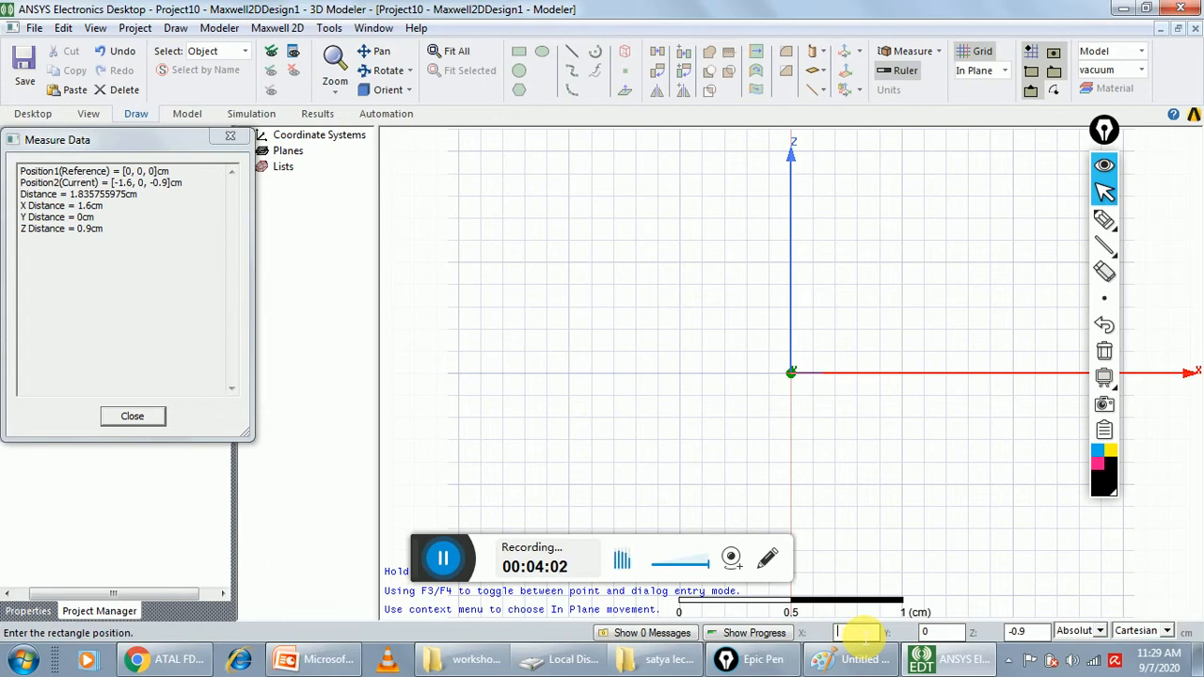
type("17")
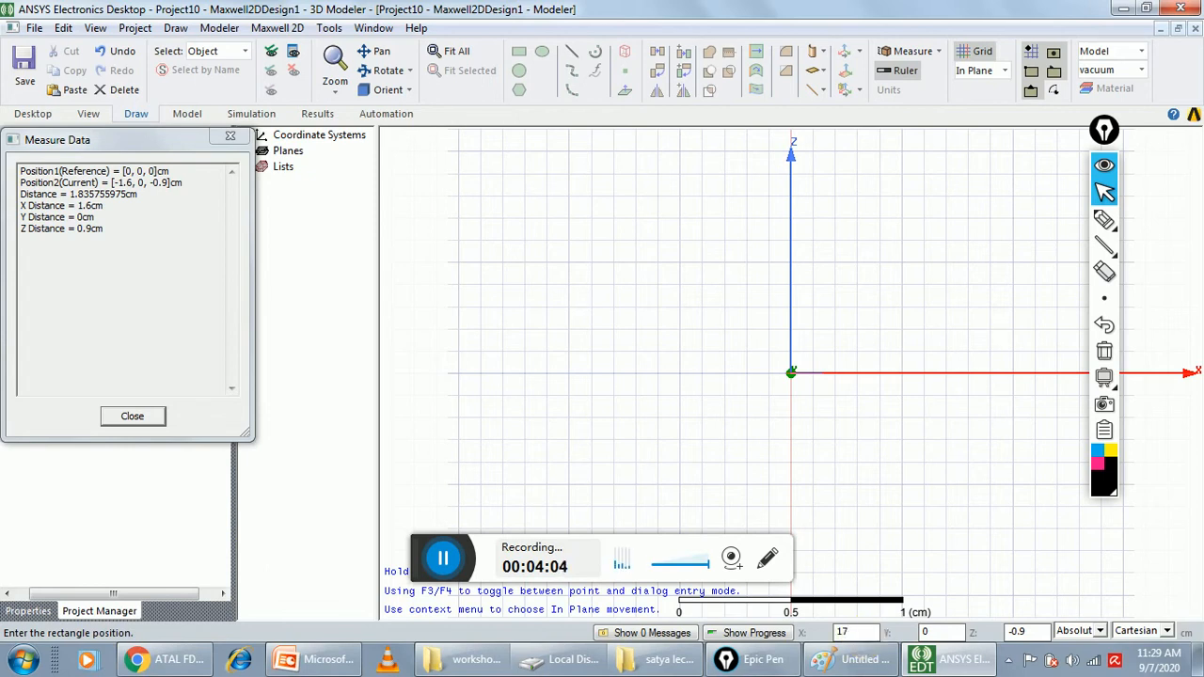
key("Tab")
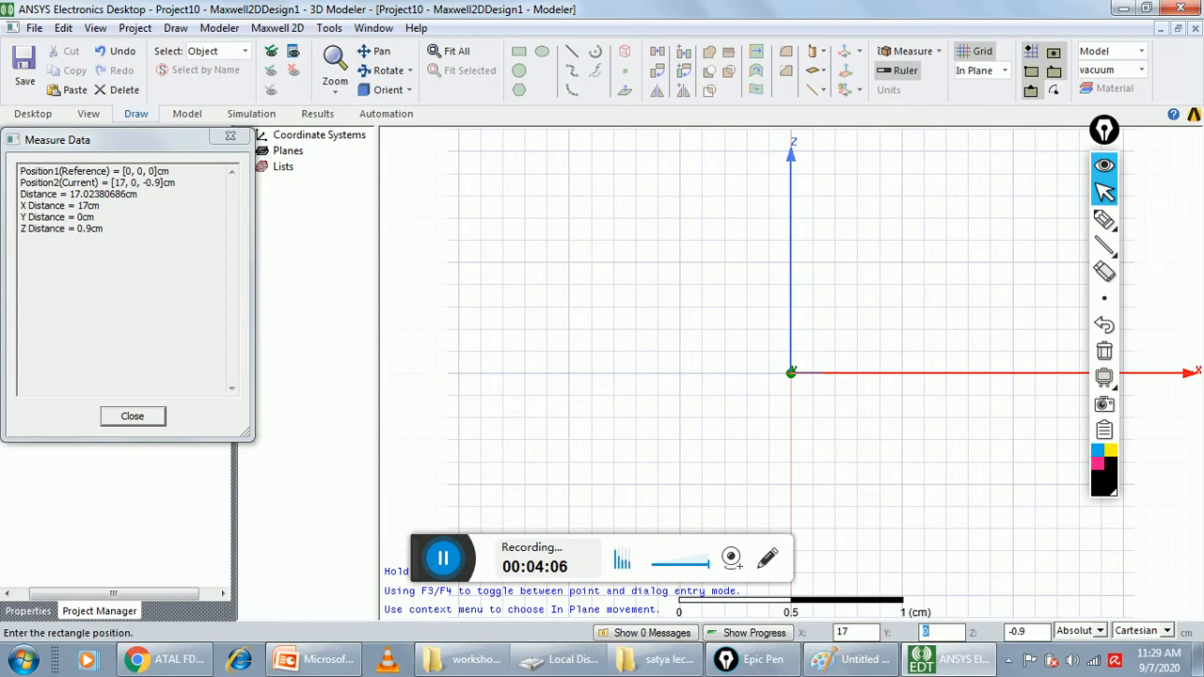
type("0")
key("Tab")
type("-1")
key("Return")
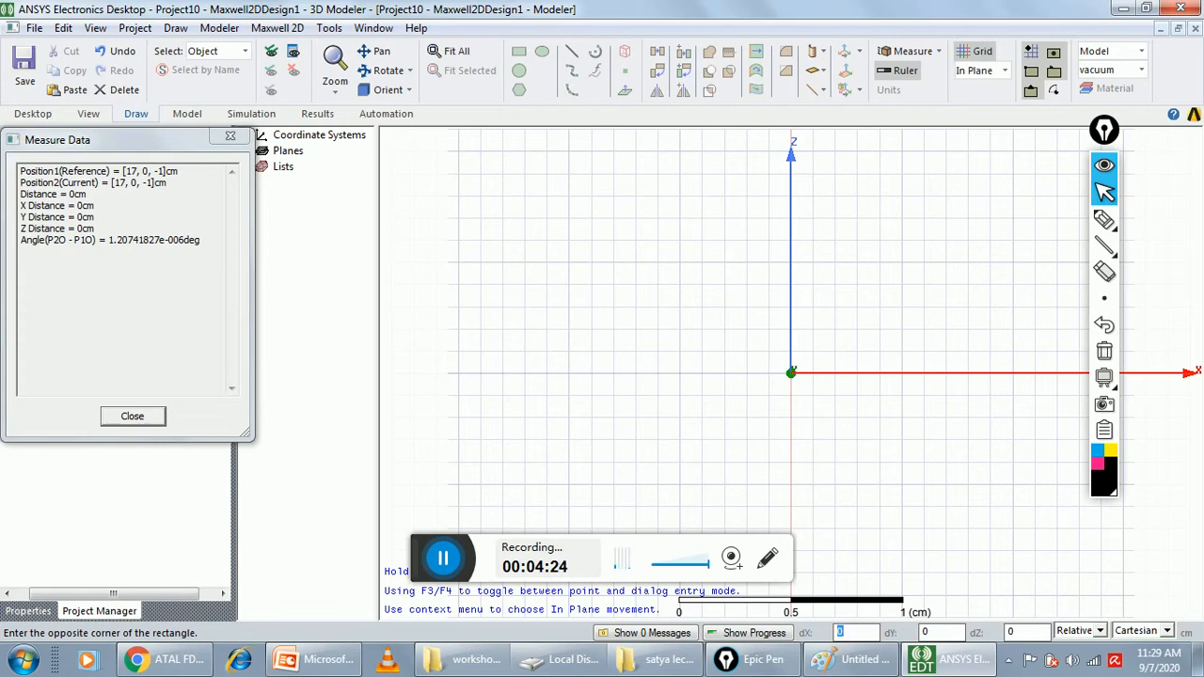
Step: Complete the rectangle with an opposite corner offset of dX 2, dY 0, dZ 2 cm
type("2")
key("Tab")
key("Tab")
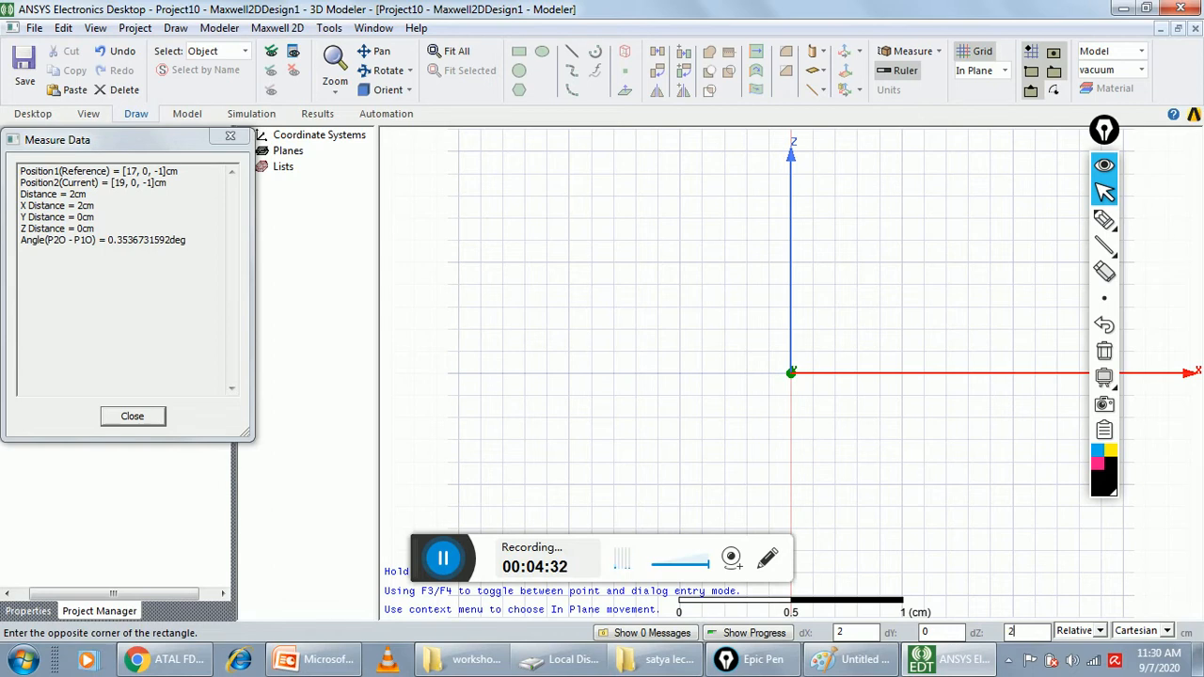
key("Return")
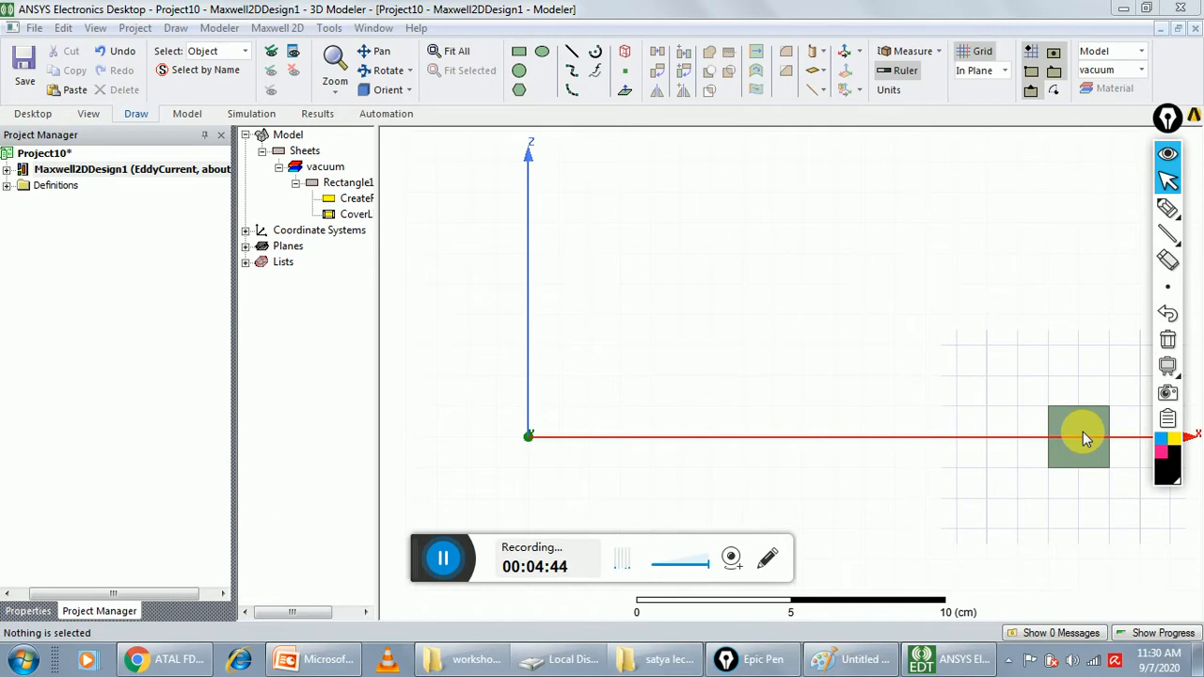
Step: Draw a freehand pen arrow across the modelling area to the vacuum sheet group in the model tree
left_click(1167, 212)
mouse_move(1072, 230)
left_mouse_down()
mouse_move(447, 209)
mouse_move(362, 179)
left_mouse_up()
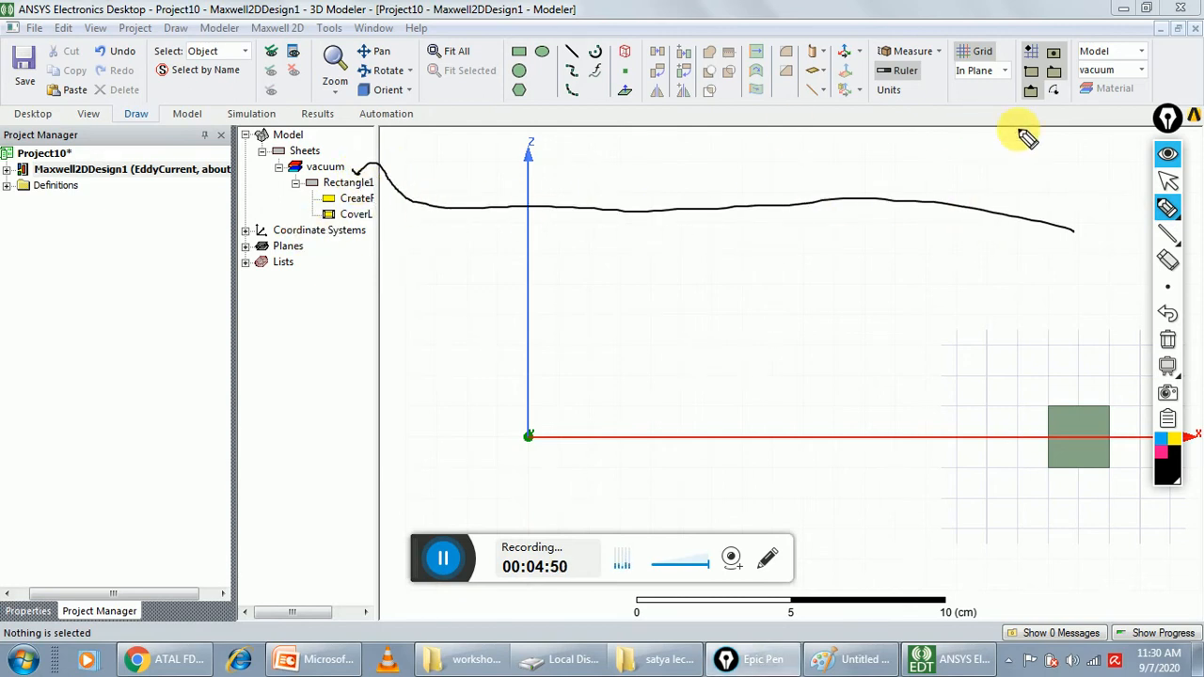
Step: Return to normal pointer mode and rename the rectangle in the model tree as coil
left_click(1168, 181)
double_click(348, 182)
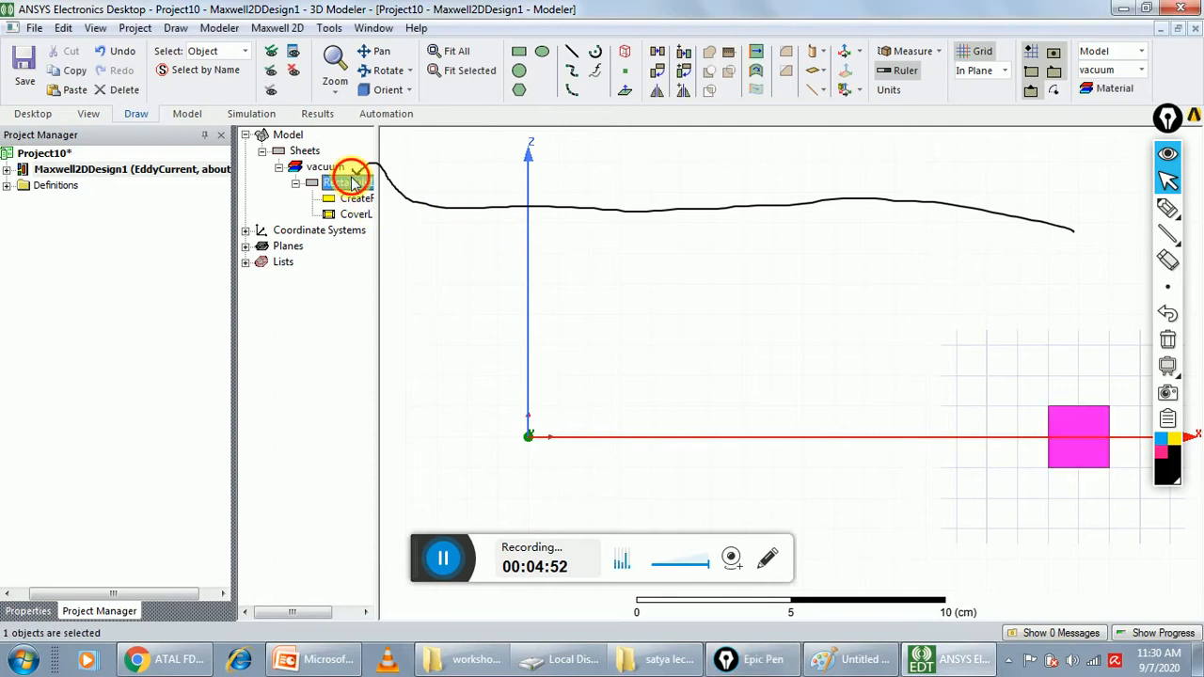
left_click(478, 232)
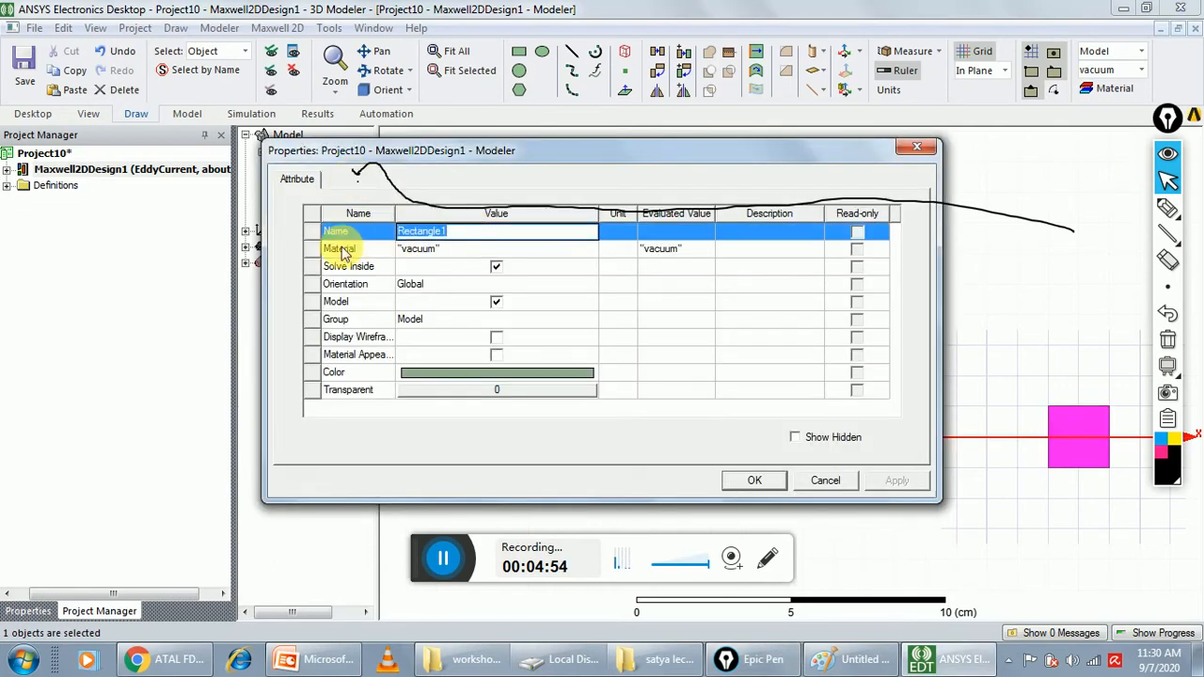
key("BackSpace")
type("c")
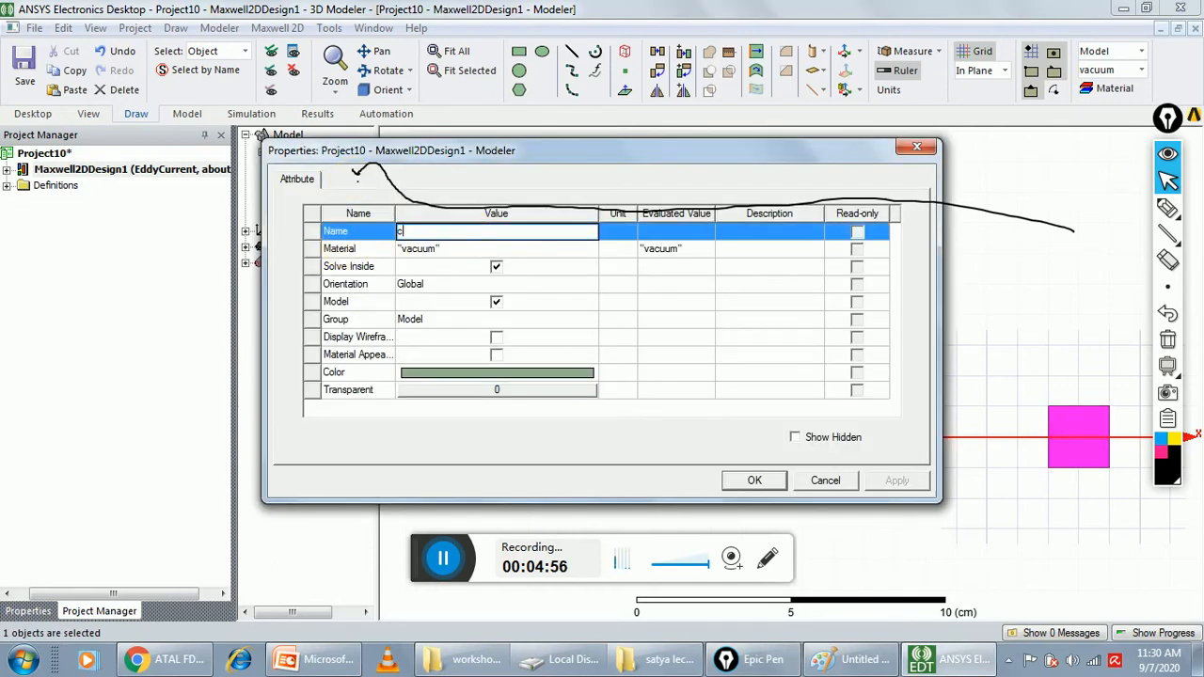
type("oil")
Step: Assign copper from the material library to the coil
left_click(412, 248)
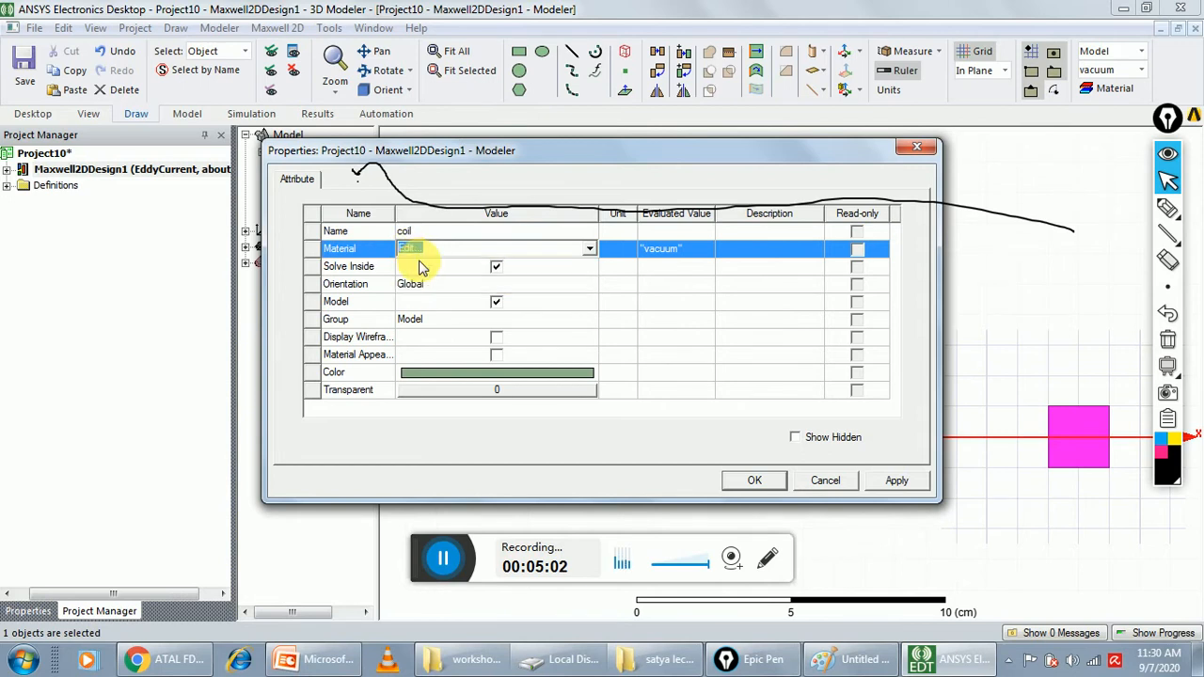
left_click(421, 267)
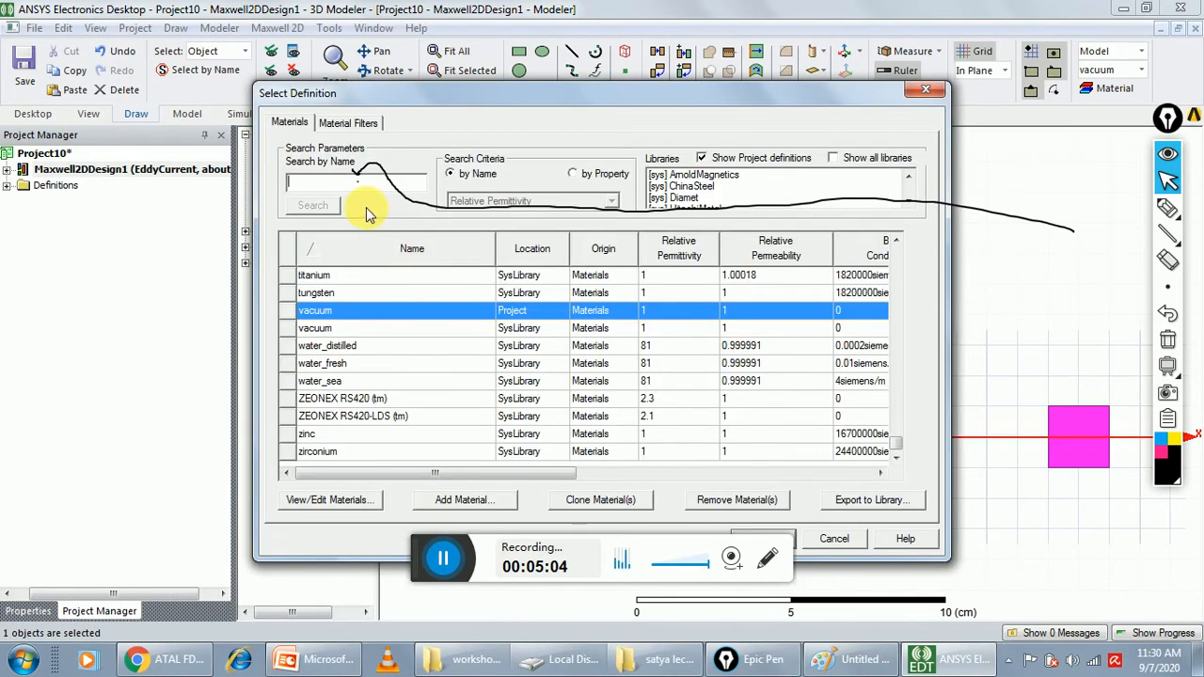
type("copp")
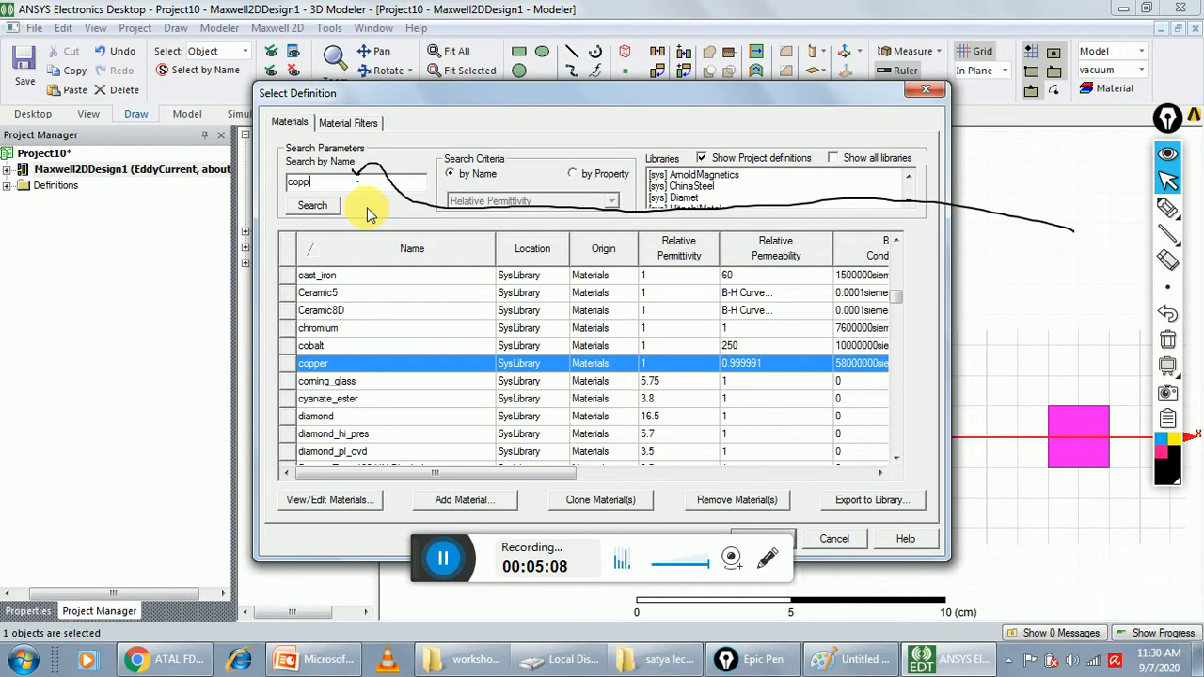
left_click(339, 363)
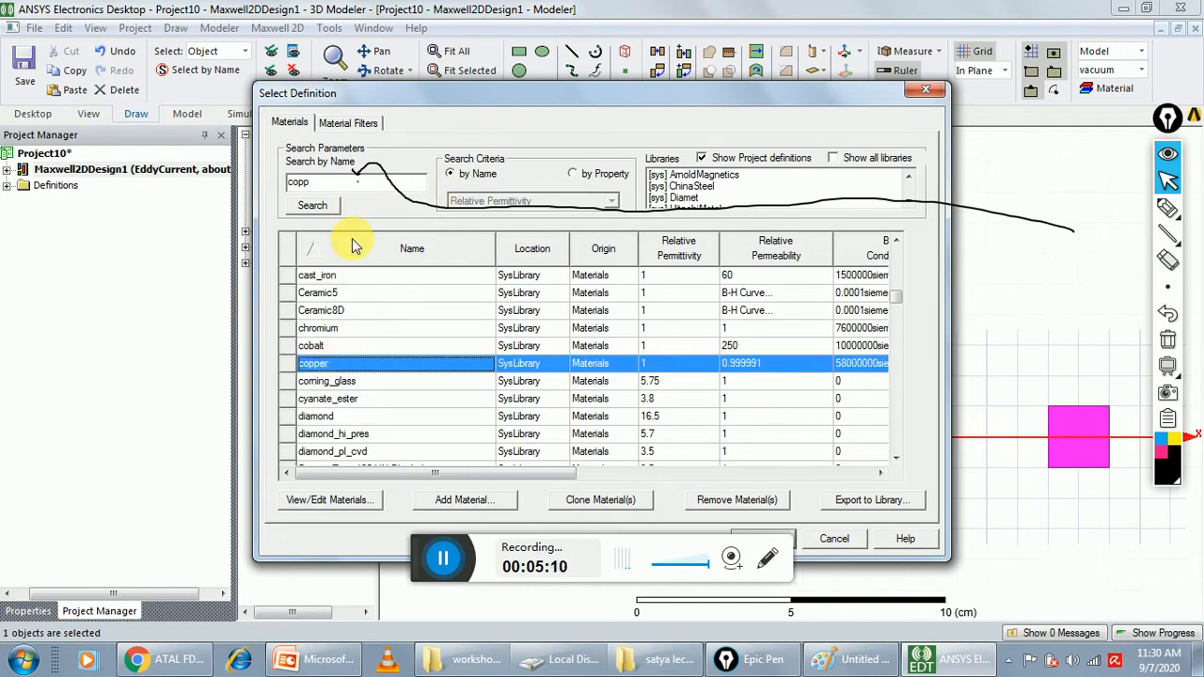
double_click(323, 365)
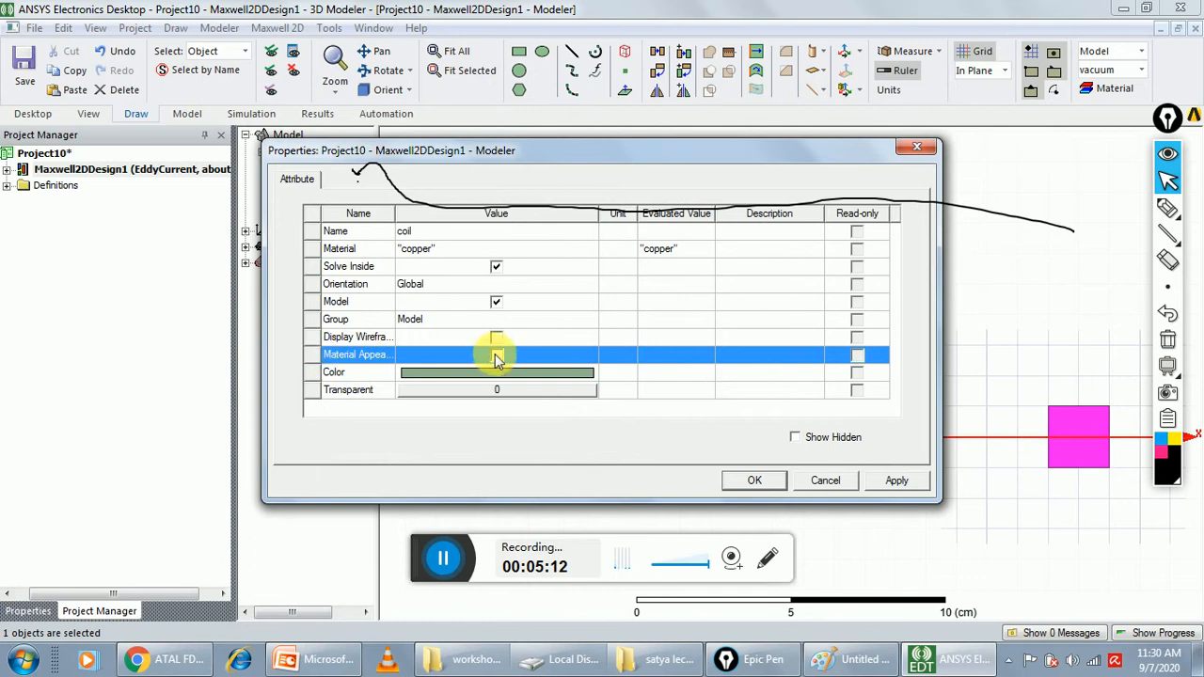
Step: Set the coil's display color to orange (RGB 255, 128, 64) and confirm its properties
left_click(499, 371)
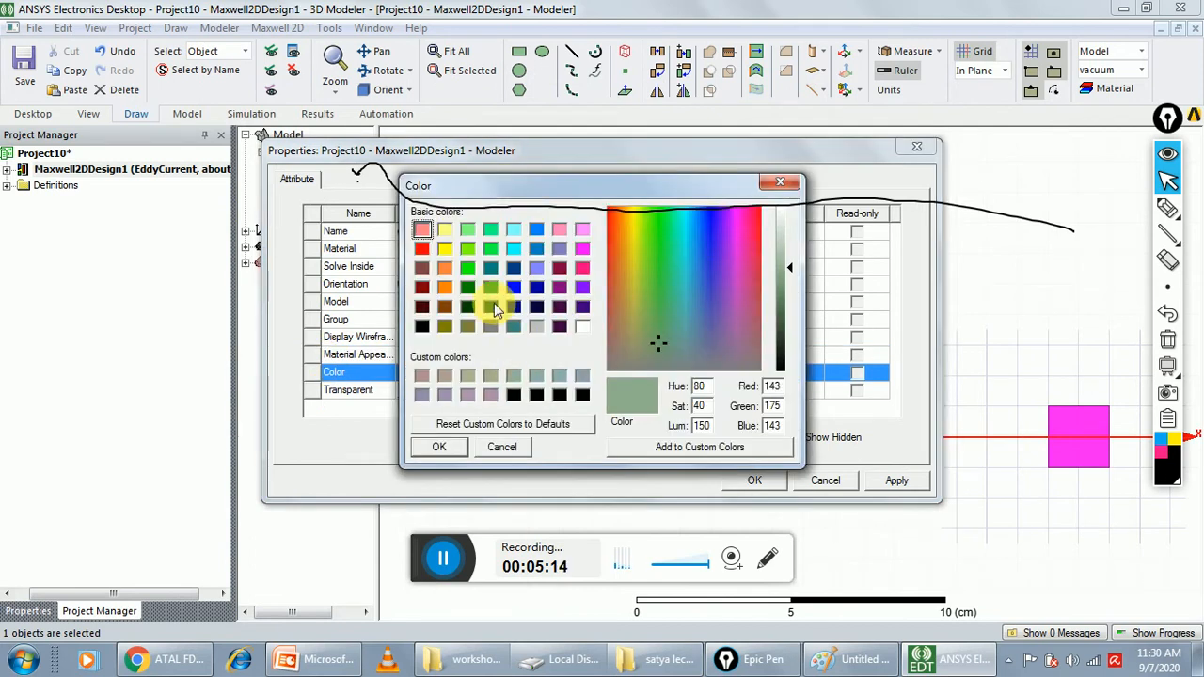
left_click(445, 267)
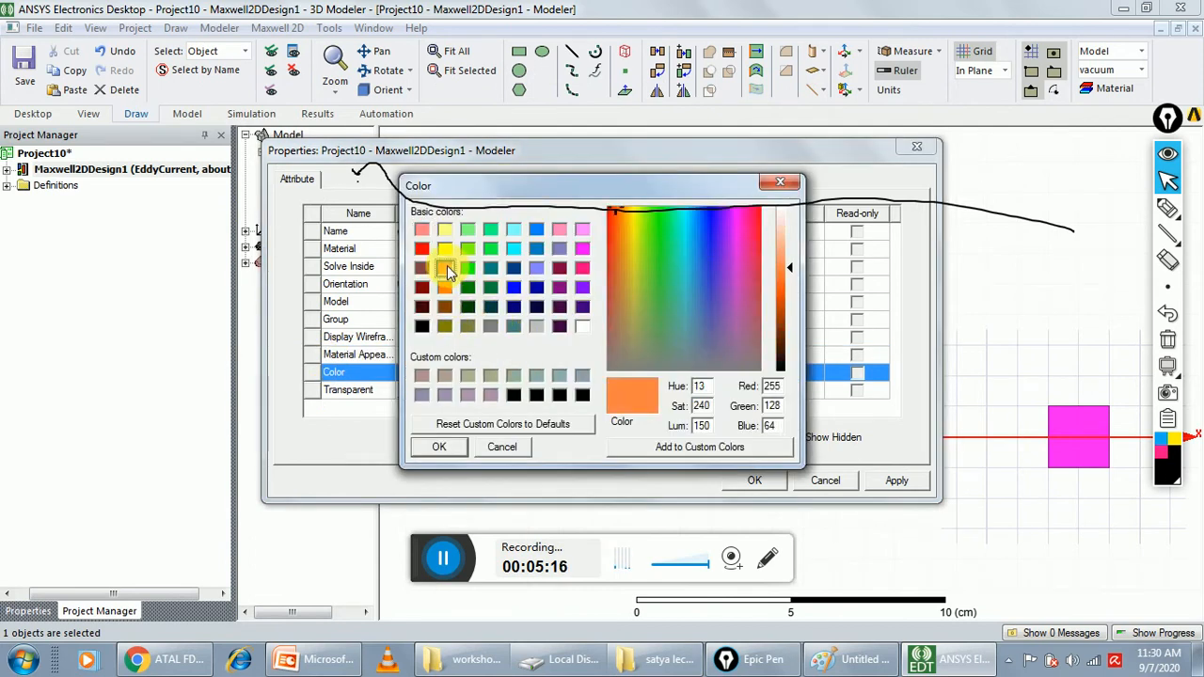
left_click(440, 446)
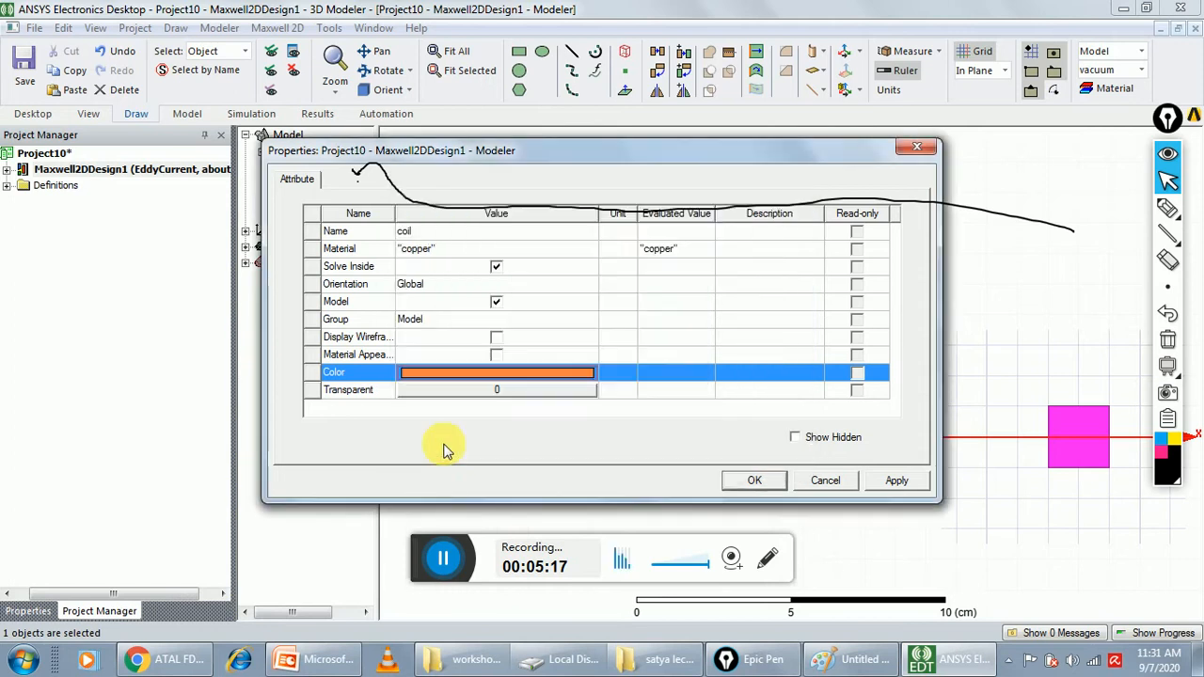
left_click(754, 480)
double_click(331, 184)
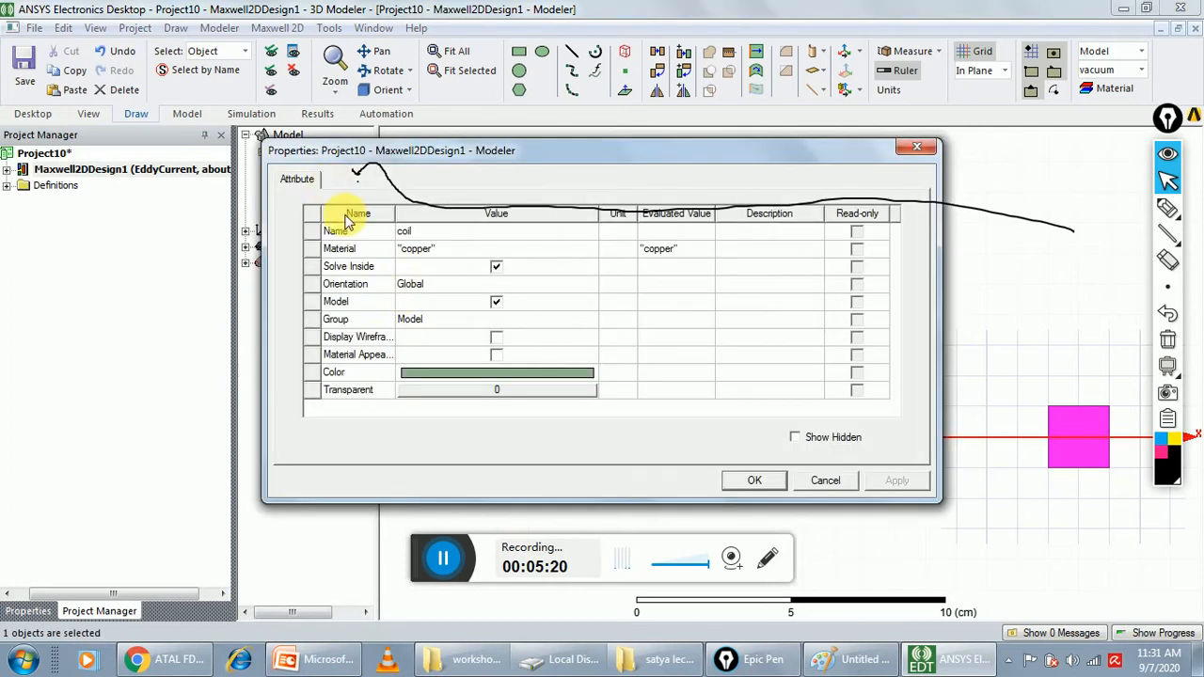
left_click(448, 375)
left_click(445, 267)
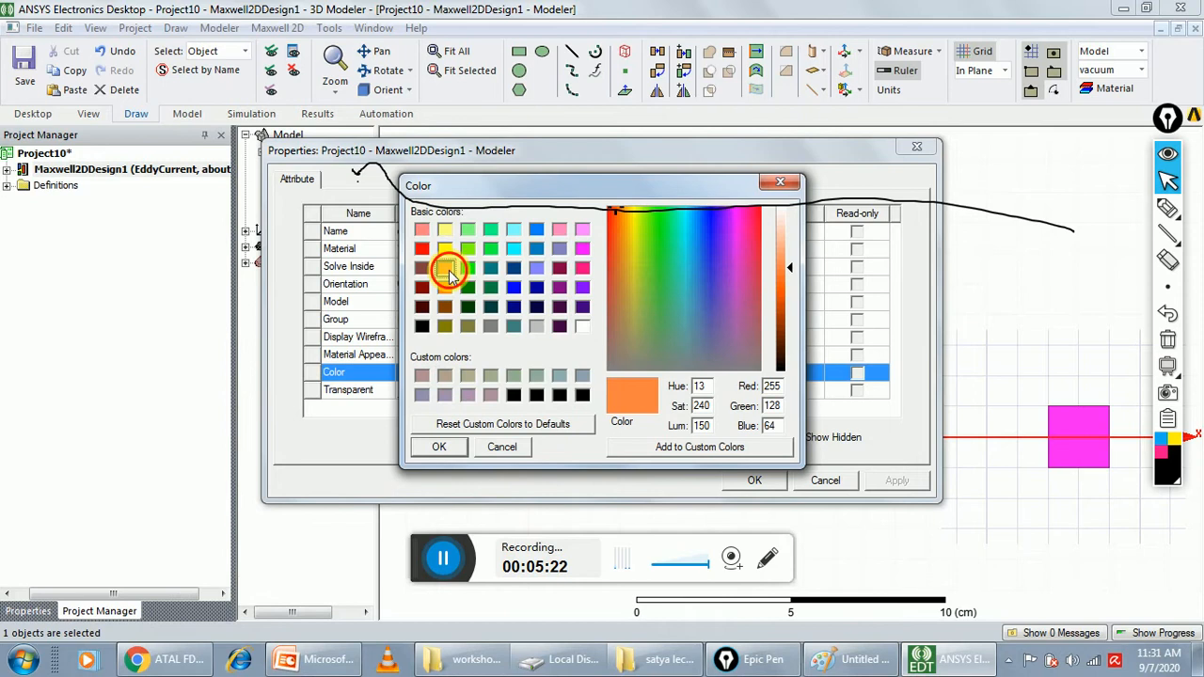
left_click(439, 446)
left_click(750, 481)
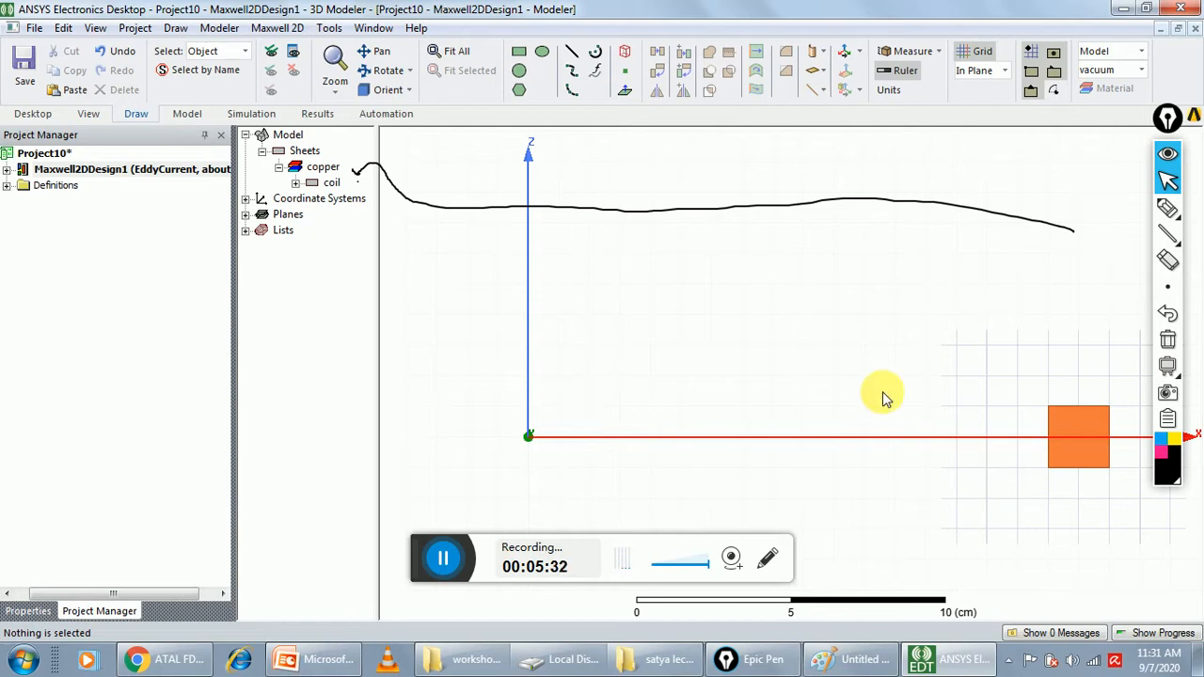
Step: Clear the pen arrow and start duplicating the coil along a line from X 0, Y 0, Z 0 cm
left_click(325, 184)
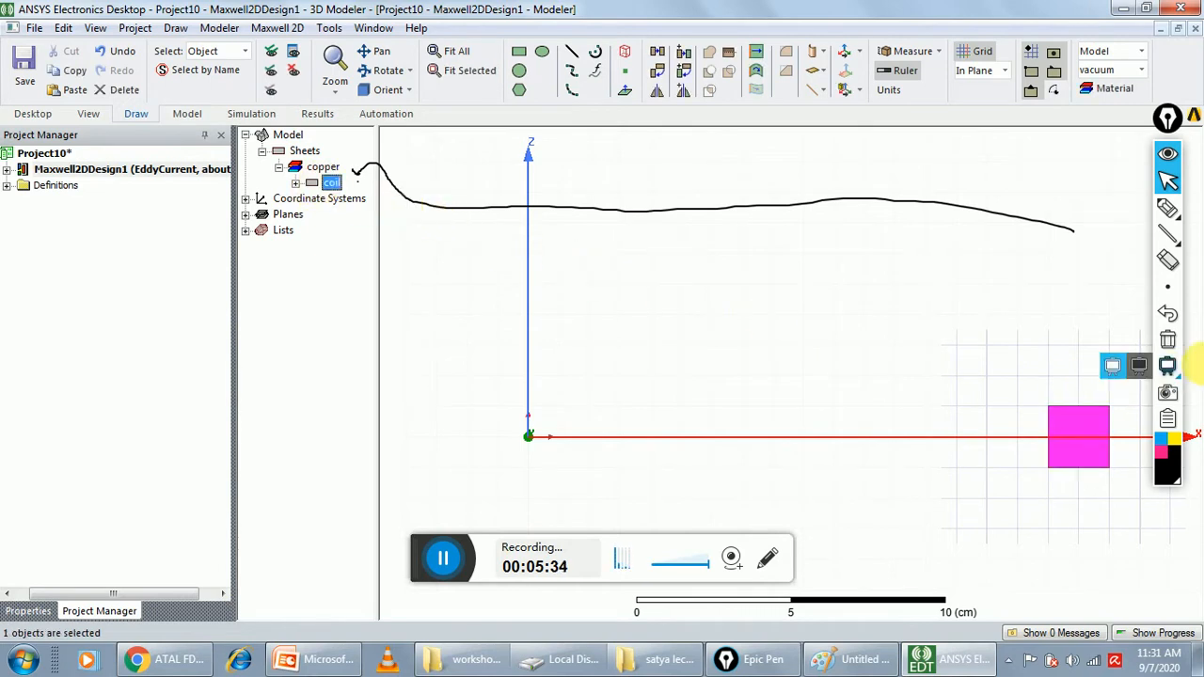
left_click(1167, 340)
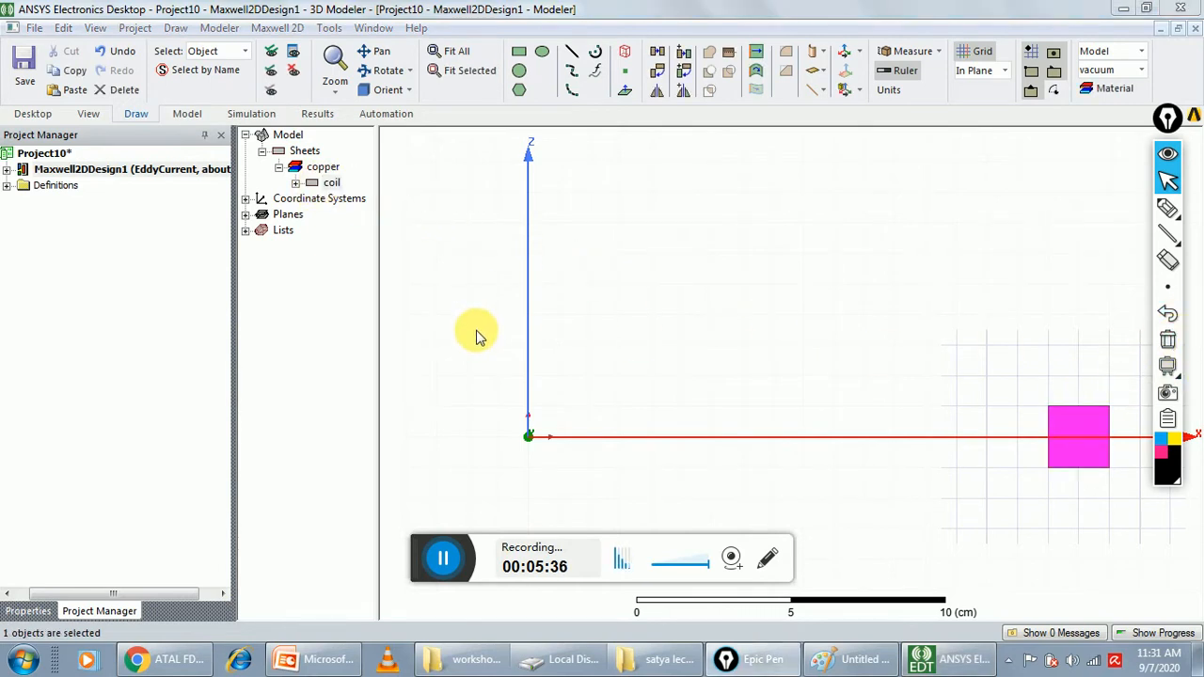
left_click(63, 27)
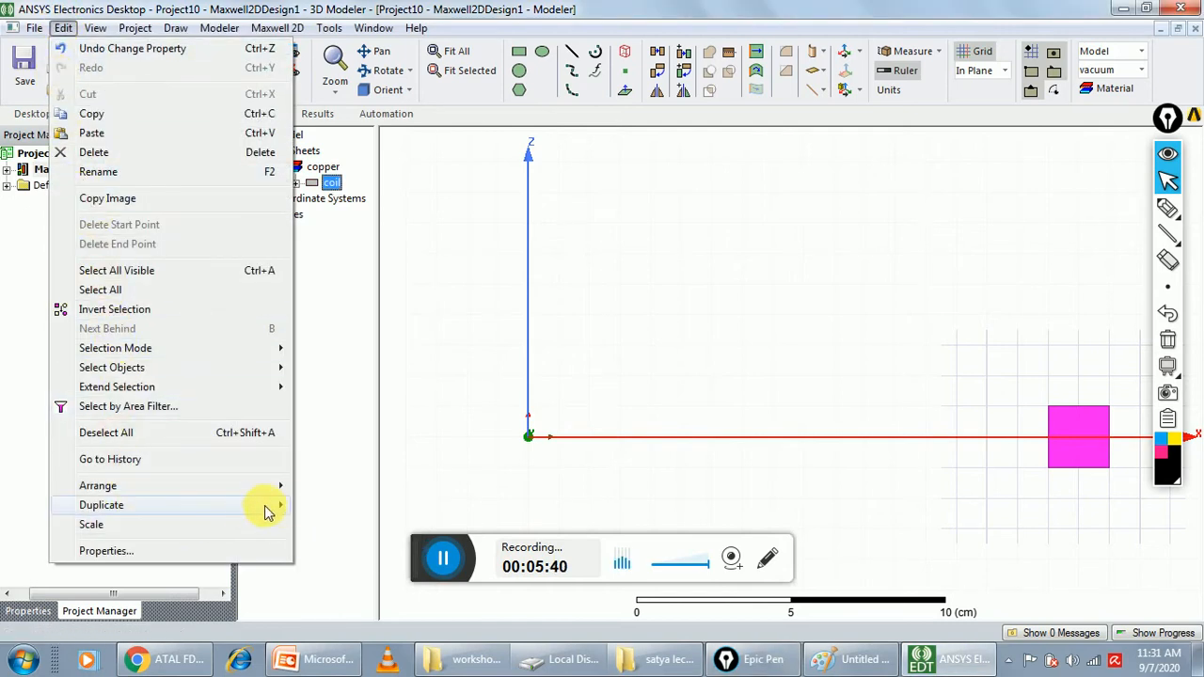
mouse_move(279, 505)
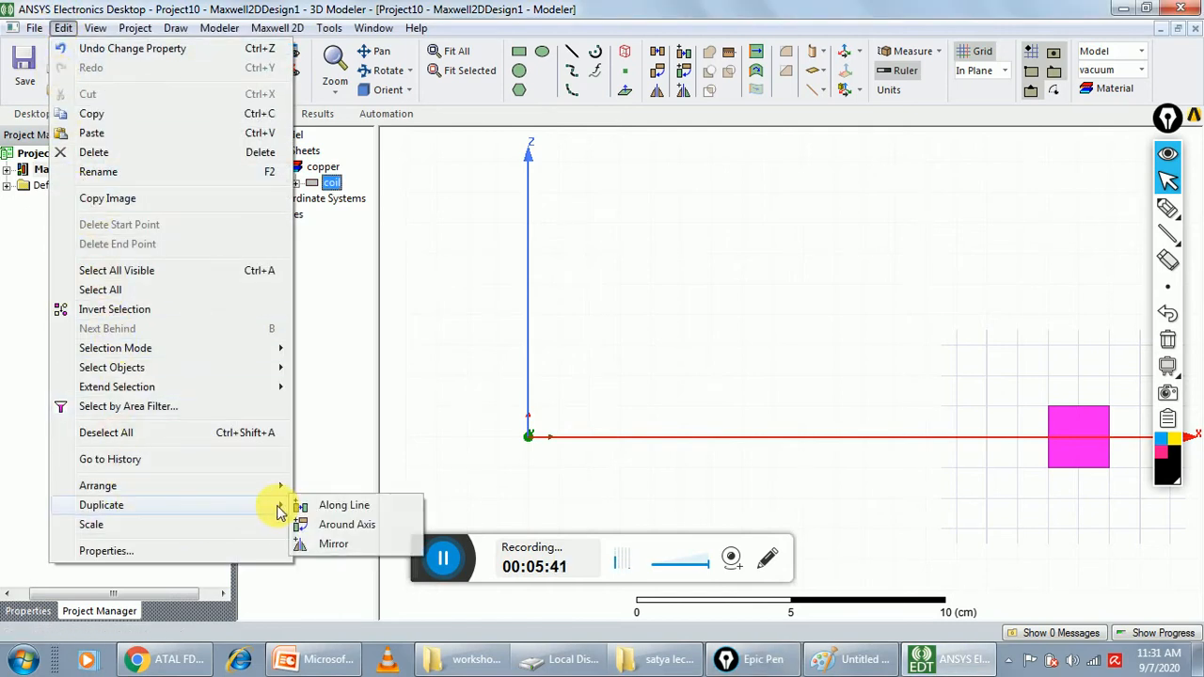
left_click(340, 509)
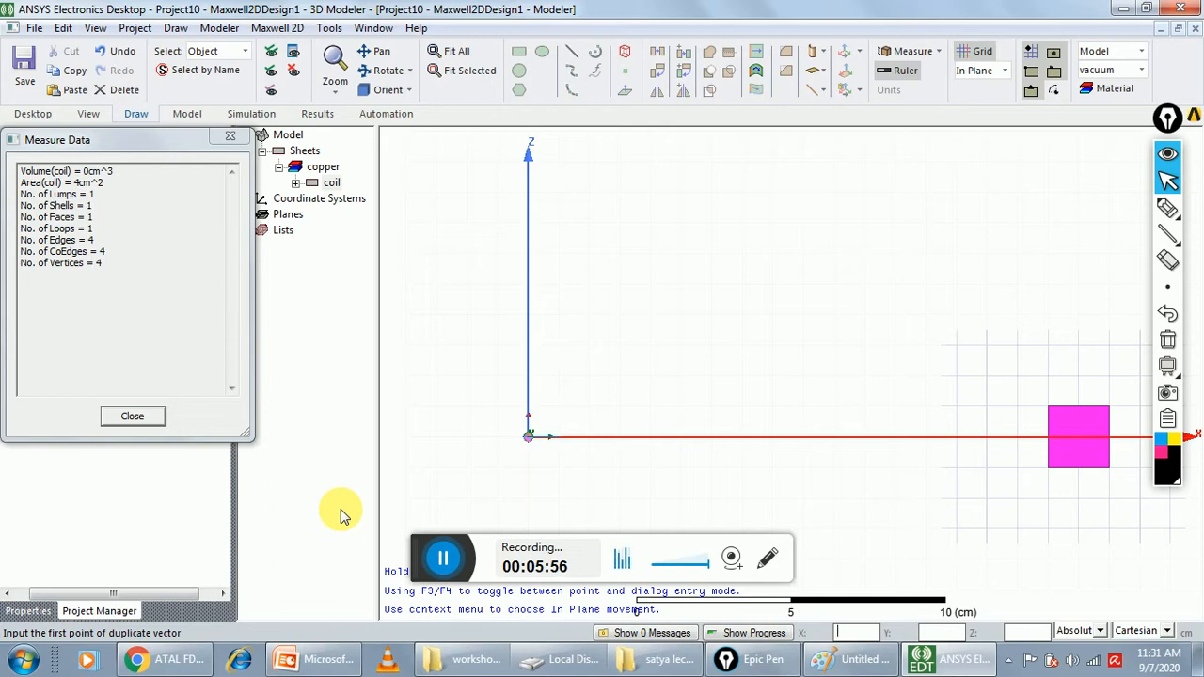
type("0")
key("Tab")
type("0")
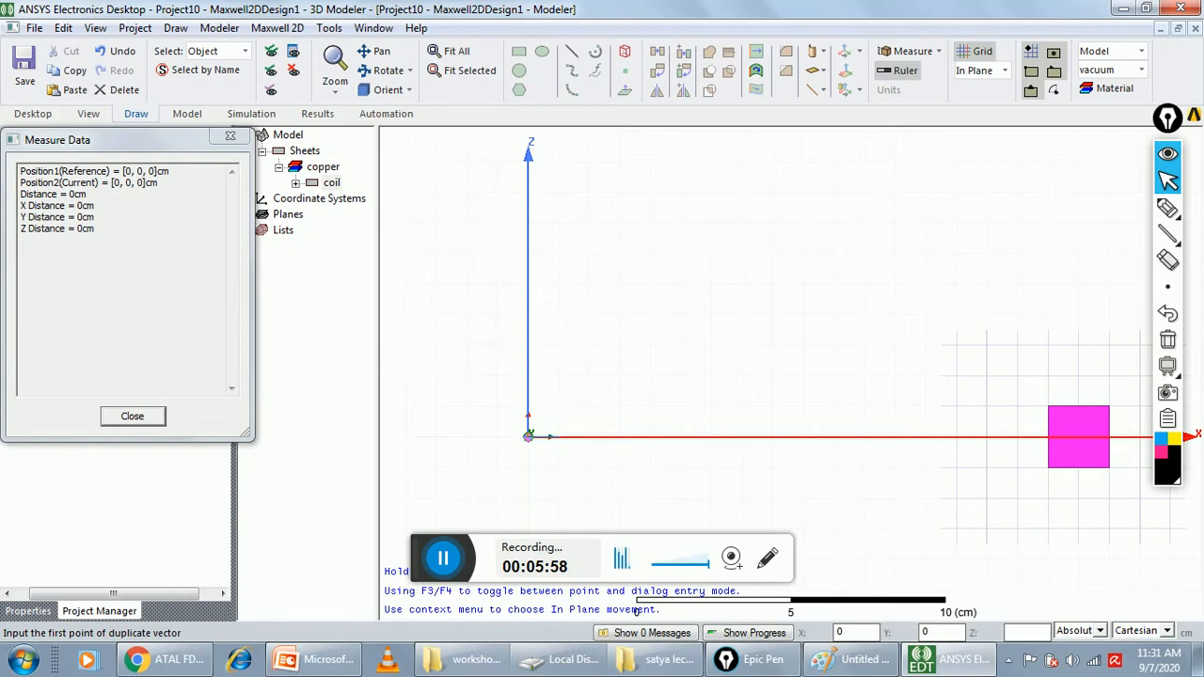
type("0")
key("Return")
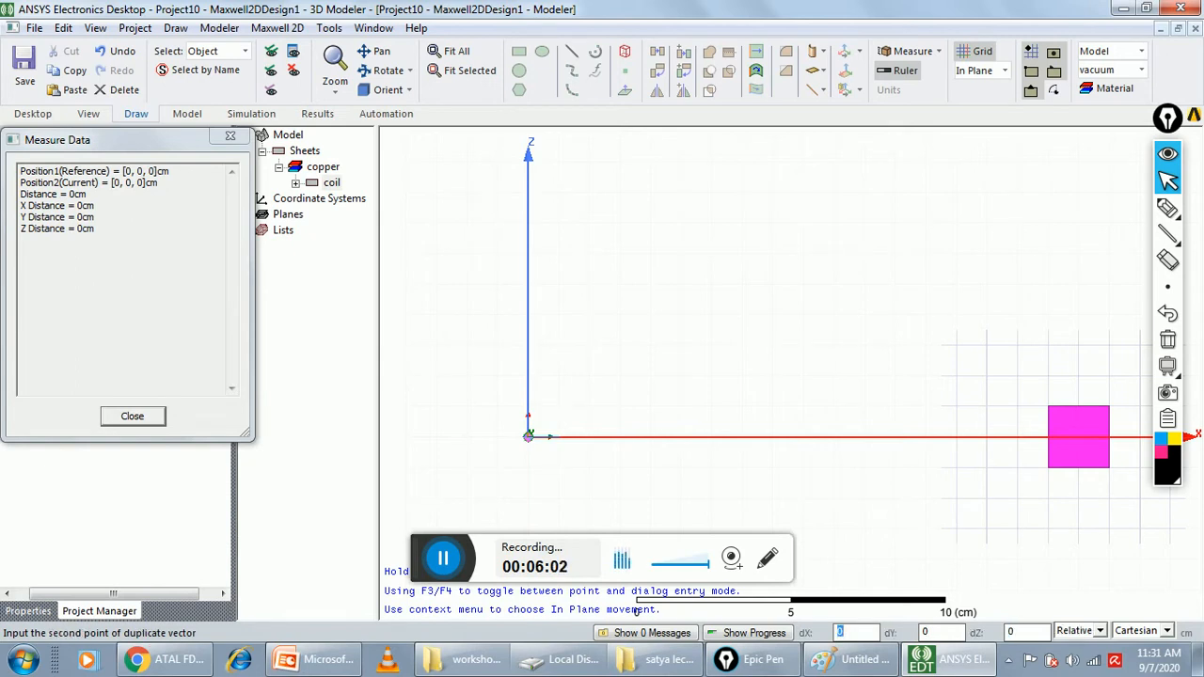
Step: Set the duplication vector to dX 3.1, dY 0, dZ 0 cm
type("3.2")
type("1")
key("Tab")
key("Tab")
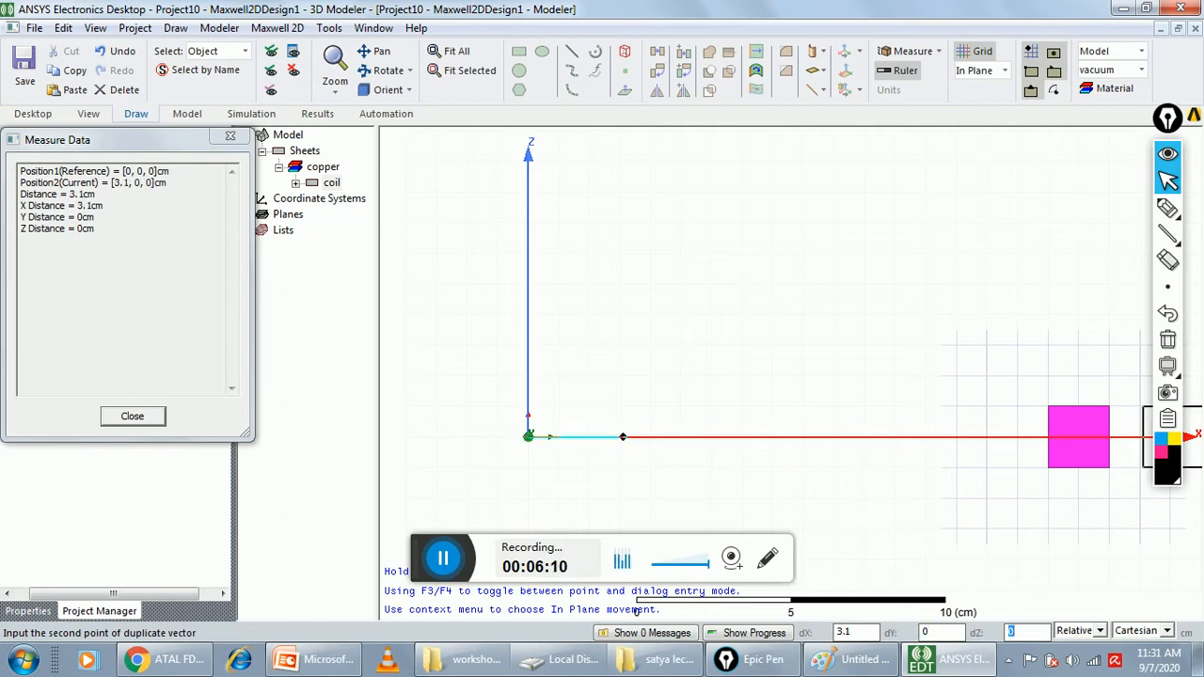
key("Return")
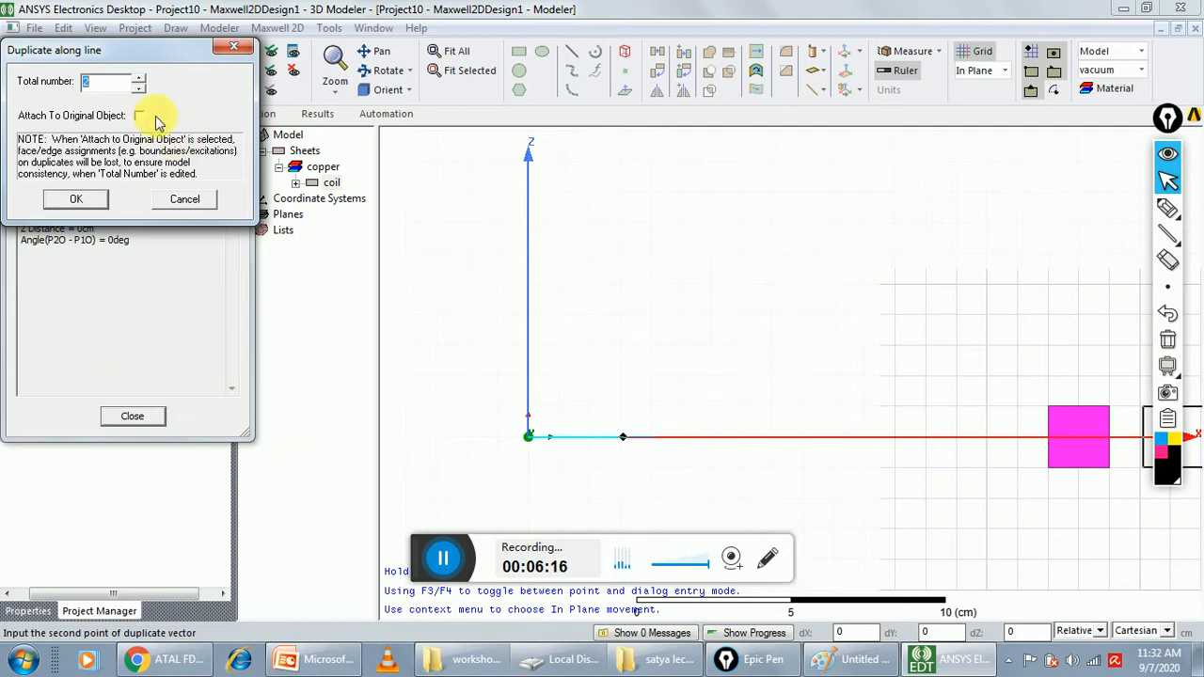
Step: Create the duplicates with a total number of 8, leaving them unattached to the original object
left_click(140, 78)
left_click(139, 79)
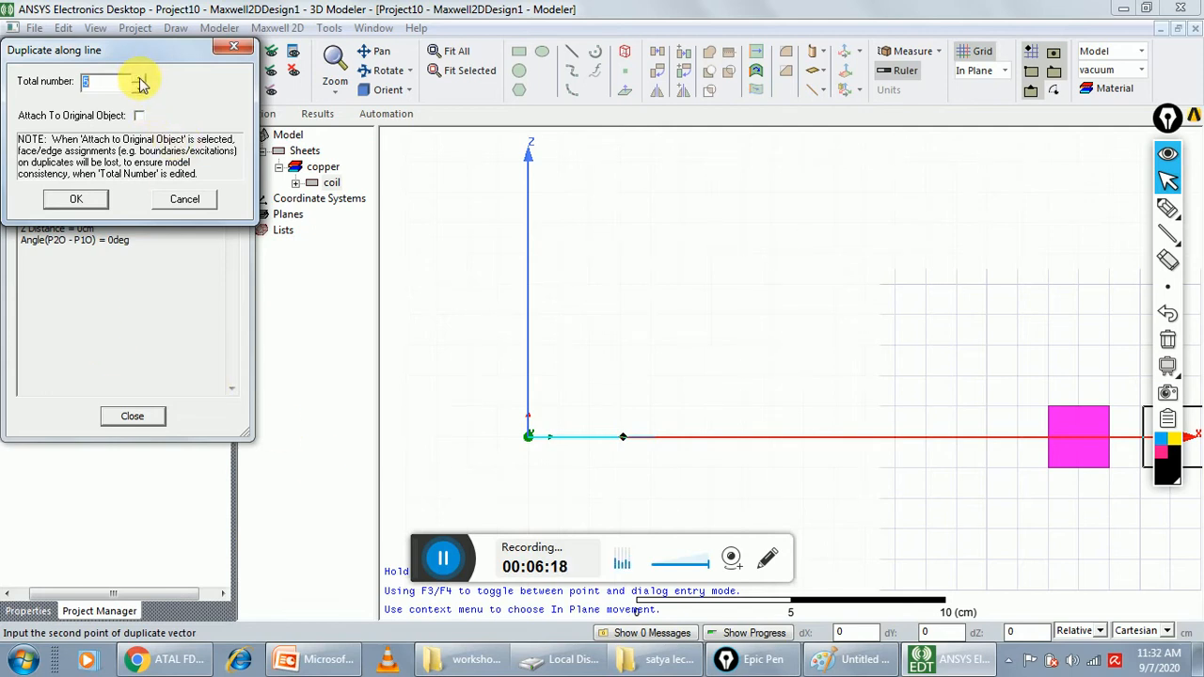
left_click(140, 79)
left_click(75, 202)
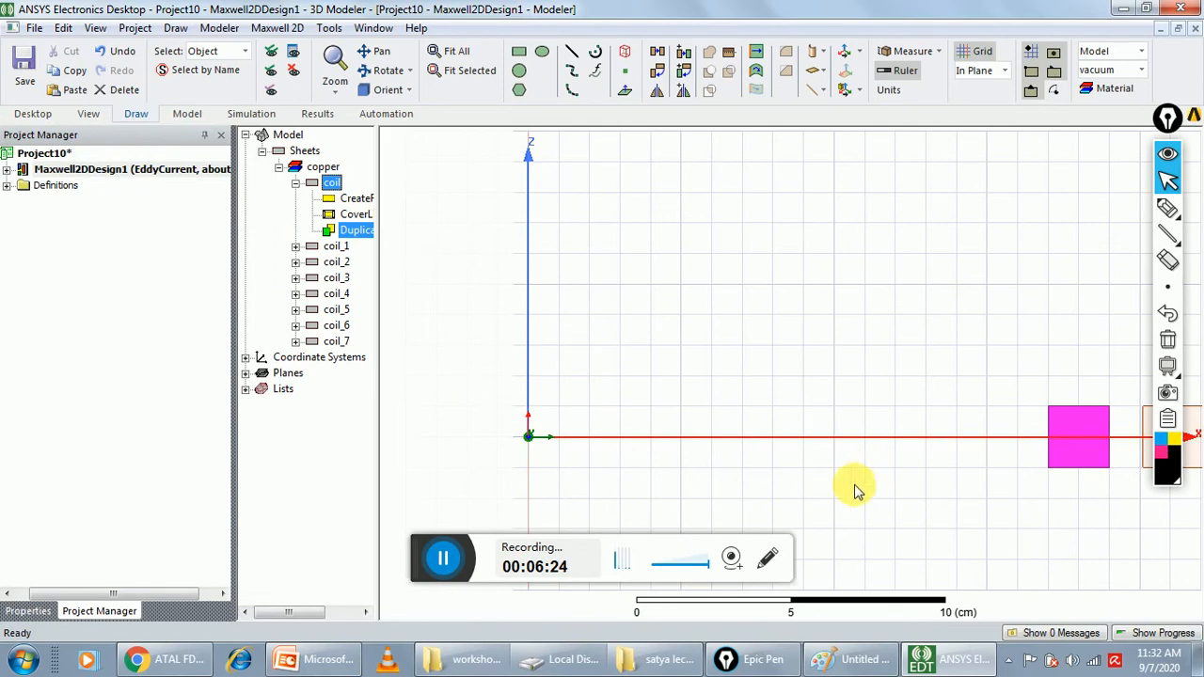
left_click(774, 388)
scroll(774, 387, "down", 1)
scroll(715, 414, "down", 3)
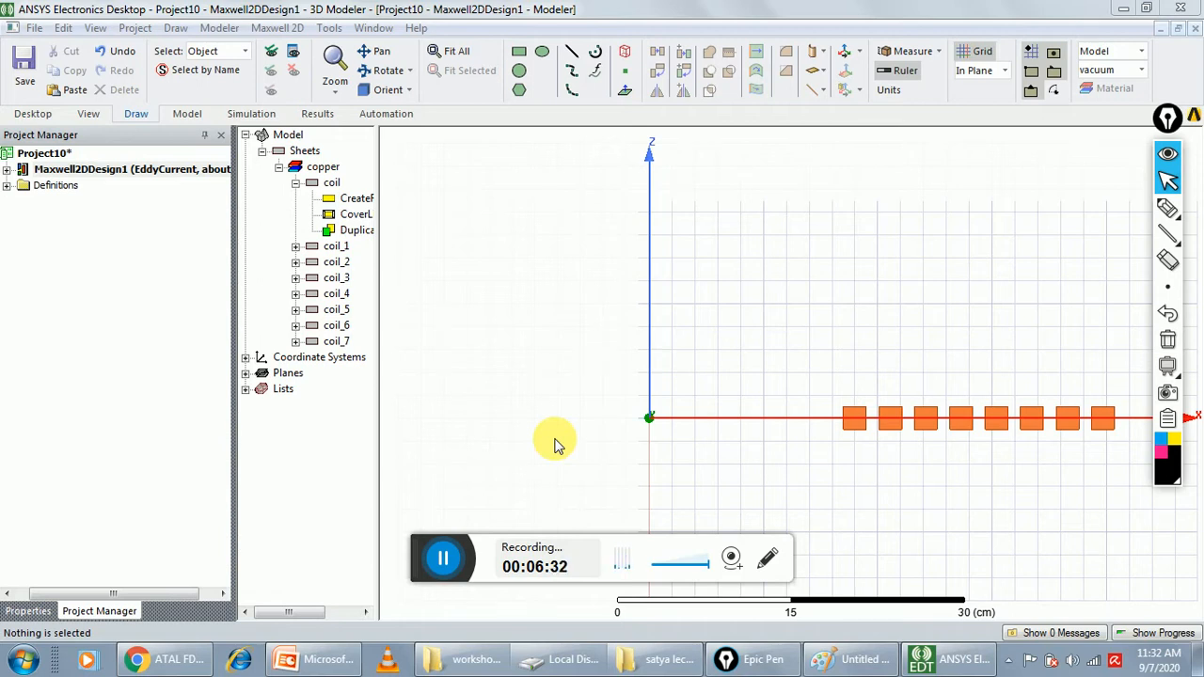
Step: Start a rectangle for the disk with its first corner at X 0, Y 0, Z 1.5 cm
left_click(180, 31)
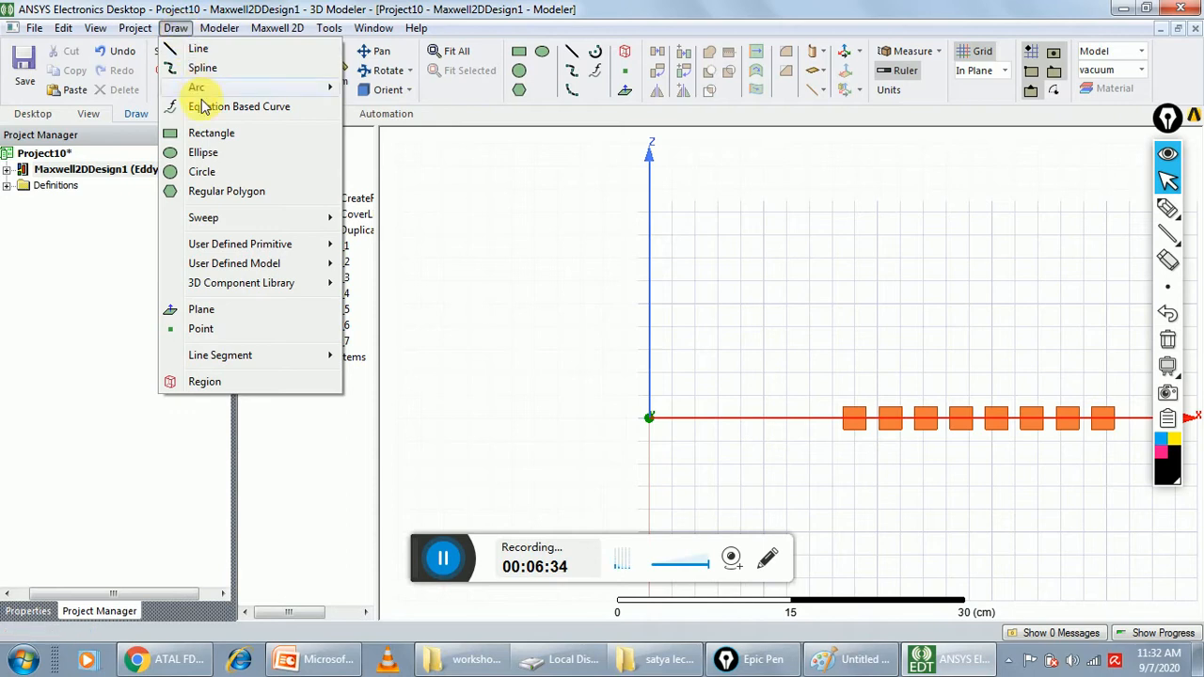
left_click(206, 133)
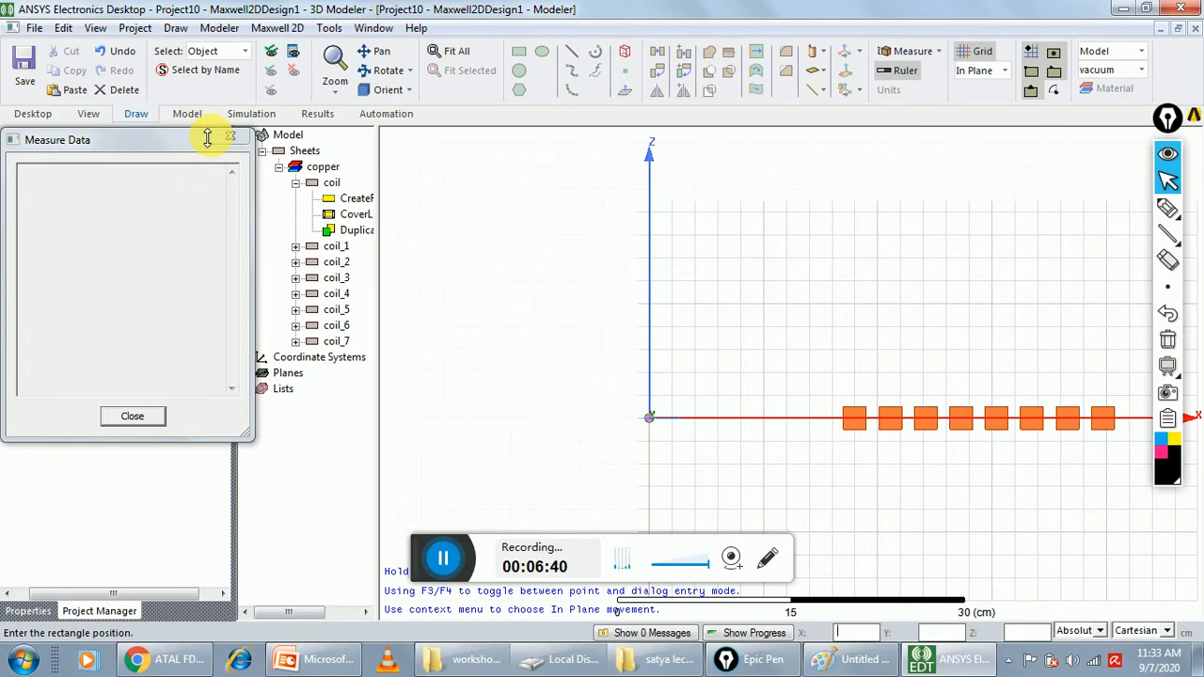
type("0")
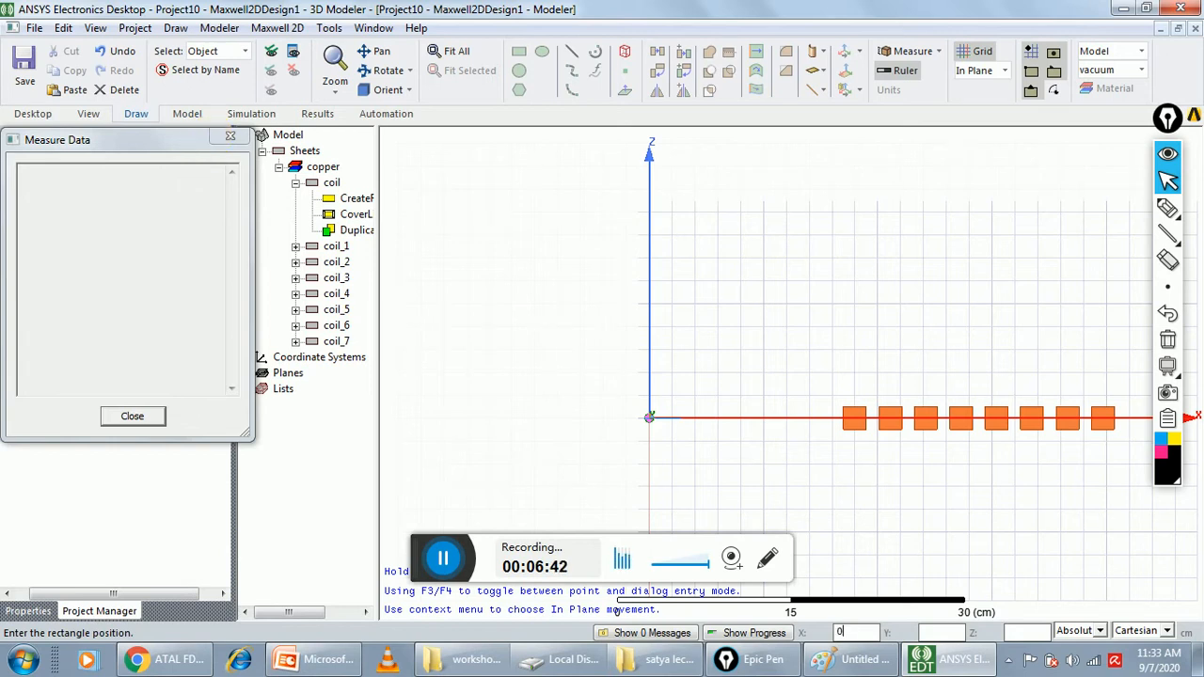
key("Tab")
type("0")
key("Tab")
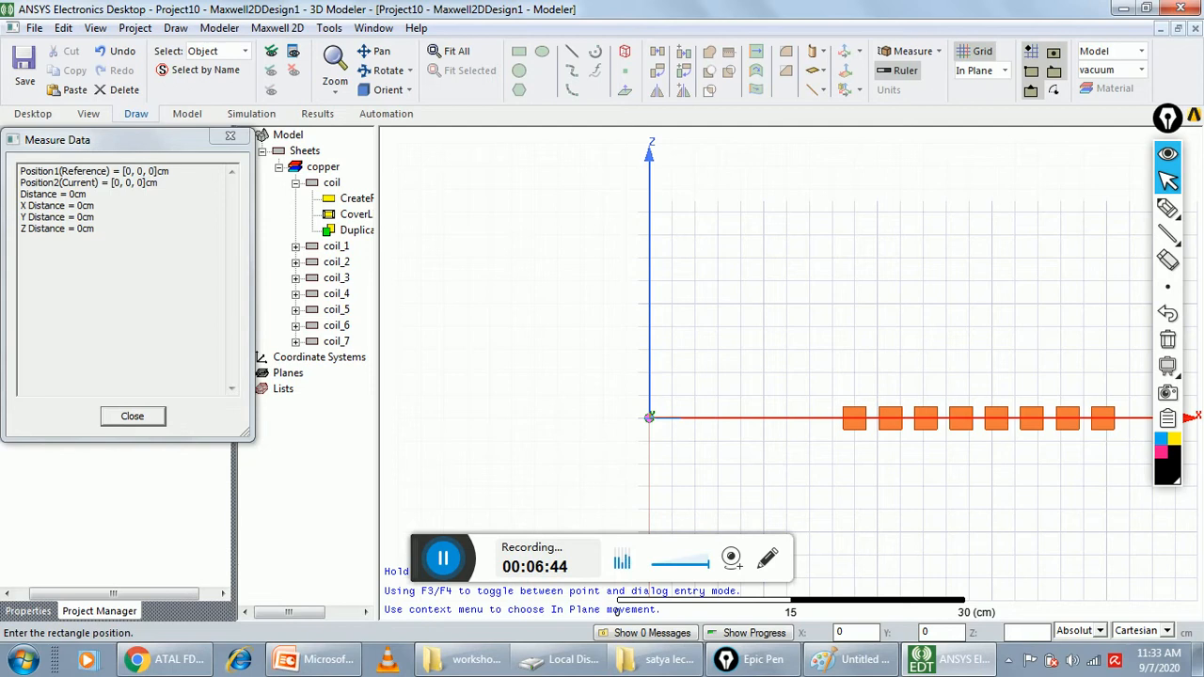
type("1.5")
key("Return")
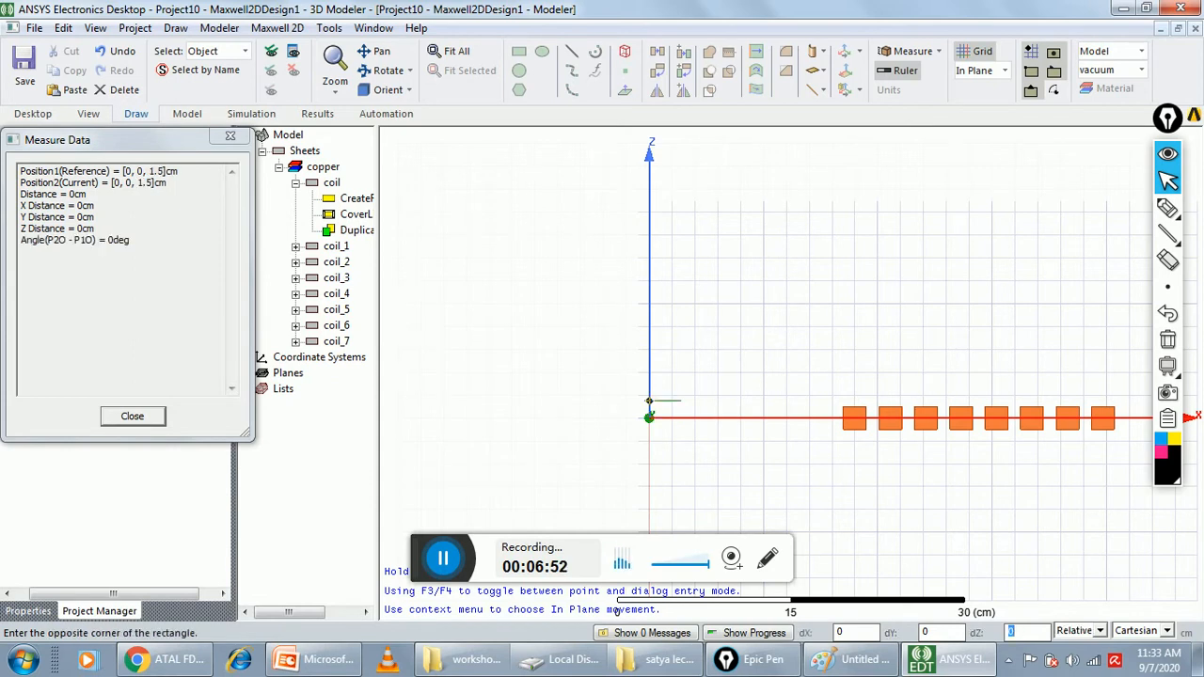
Step: Complete the disk rectangle with an opposite corner offset of dX 41, dY 0 cm and a height of about 1 cm in Z
key("Tab")
type("41")
key("Tab")
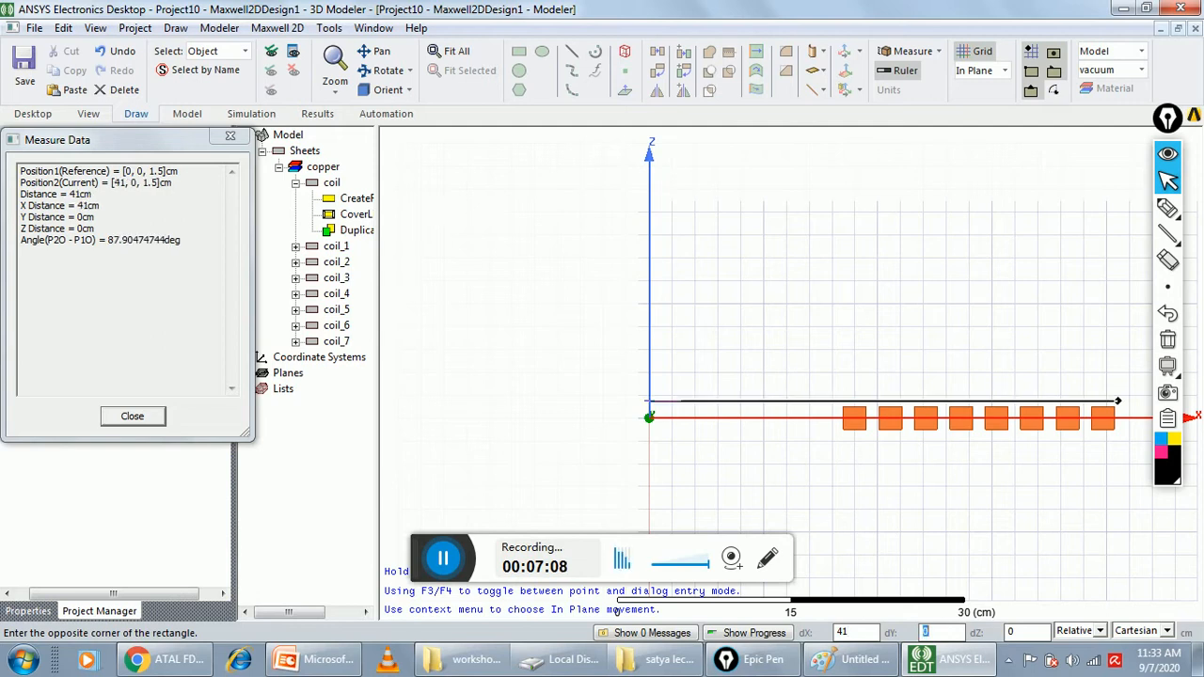
key("Tab")
key("Return")
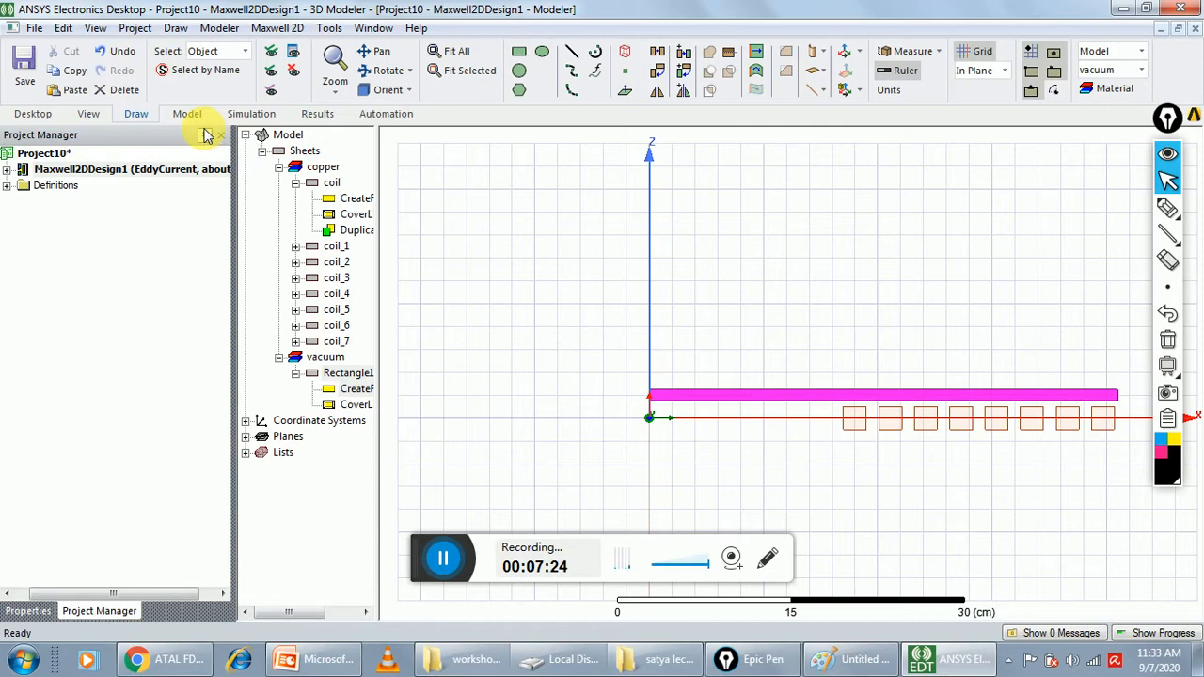
Step: Draw a freehand pen arrow from the disk rectangle to its entry under vacuum in the model tree
left_click(1168, 208)
mouse_move(801, 391)
left_mouse_down()
mouse_move(781, 369)
mouse_move(372, 365)
left_mouse_up()
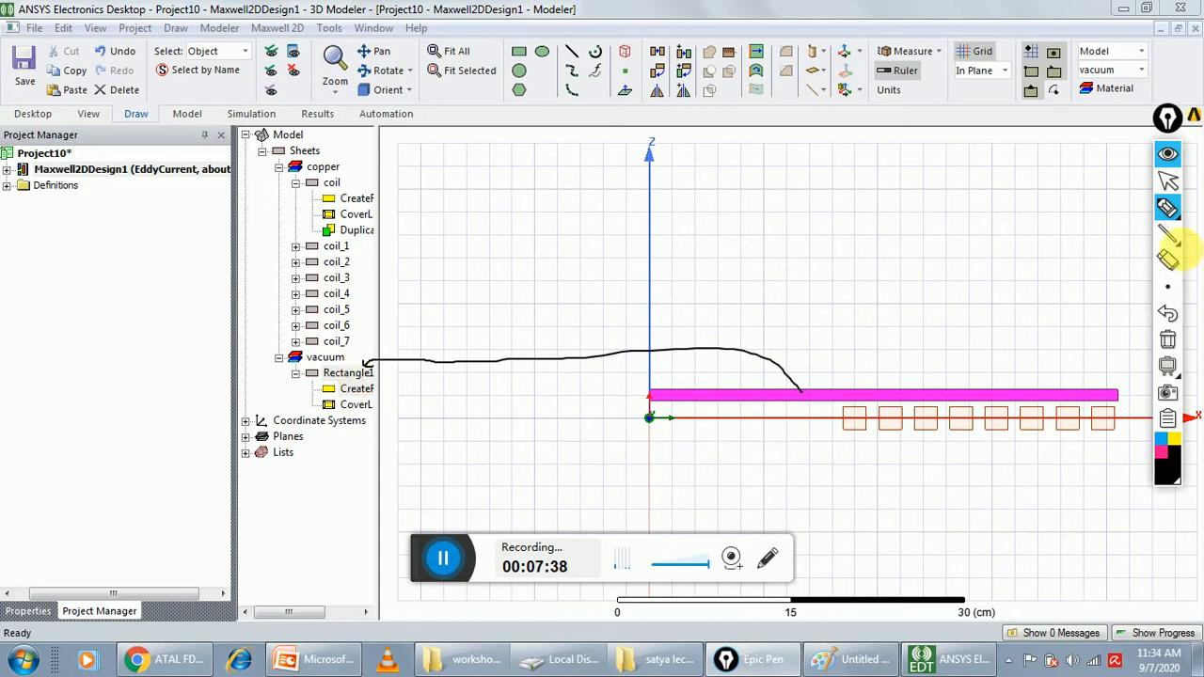
Step: Rename the disk rectangle under vacuum as plate
left_click(1167, 180)
double_click(362, 373)
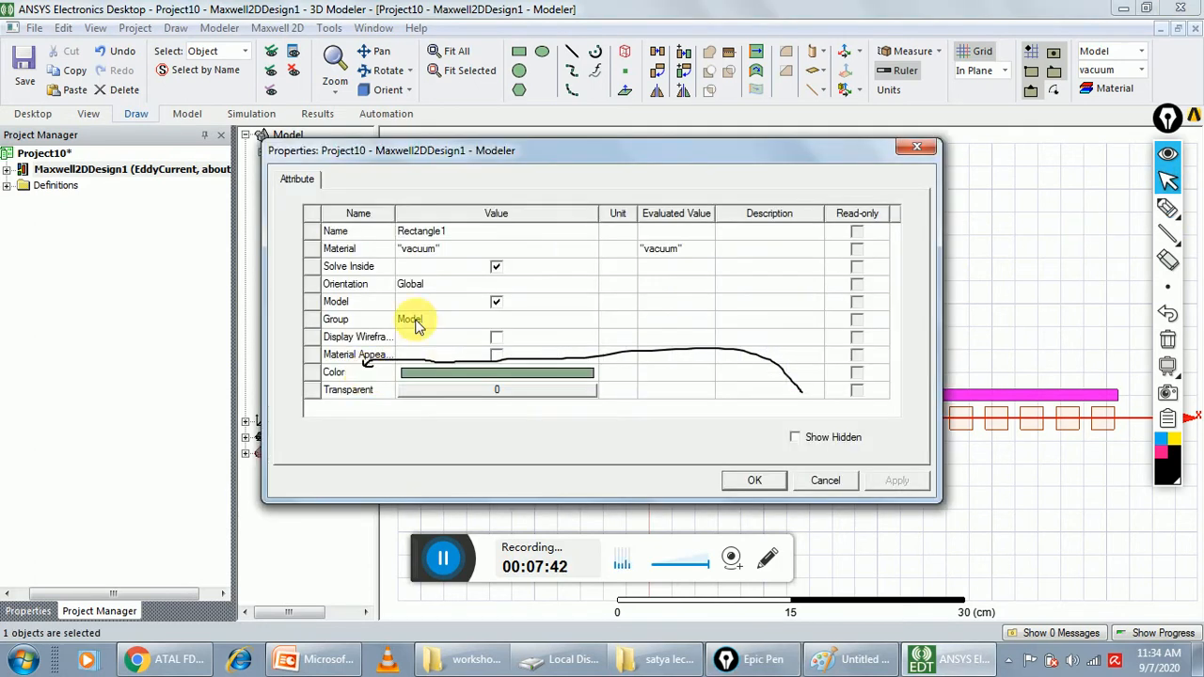
left_click(471, 234)
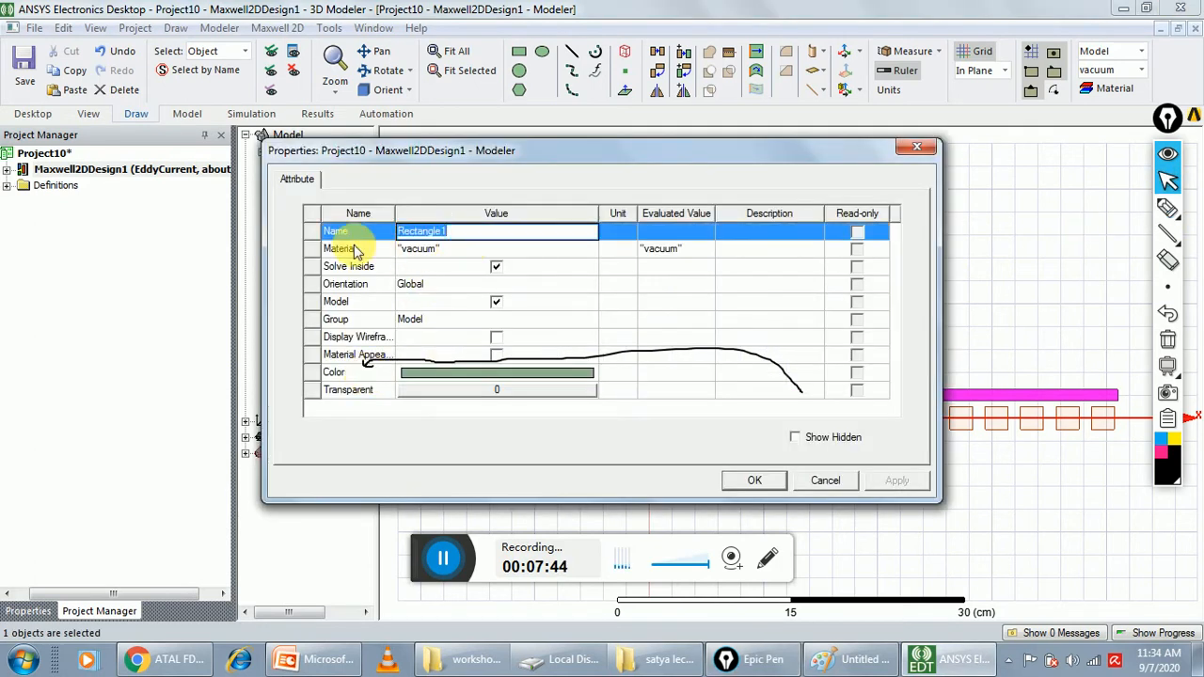
key("BackSpace")
key("BackSpace")
key("BackSpace")
key("BackSpace")
key("BackSpace")
key("BackSpace")
key("BackSpace")
key("BackSpace")
key("BackSpace")
key("BackSpace")
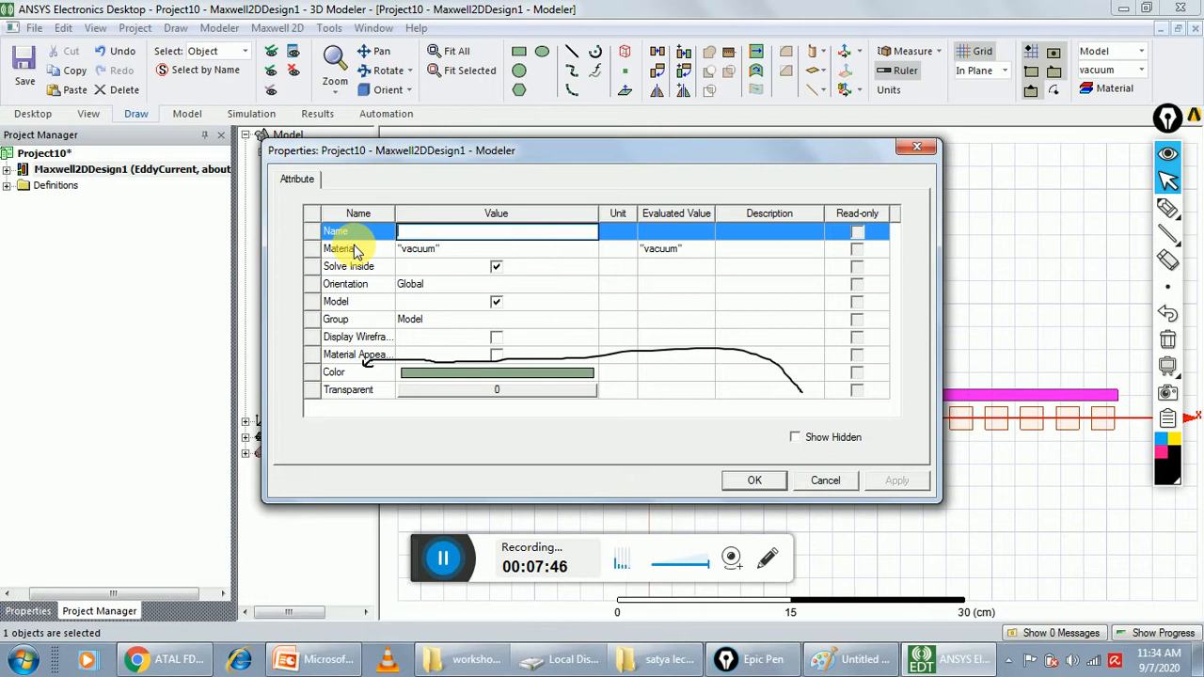
type("plate")
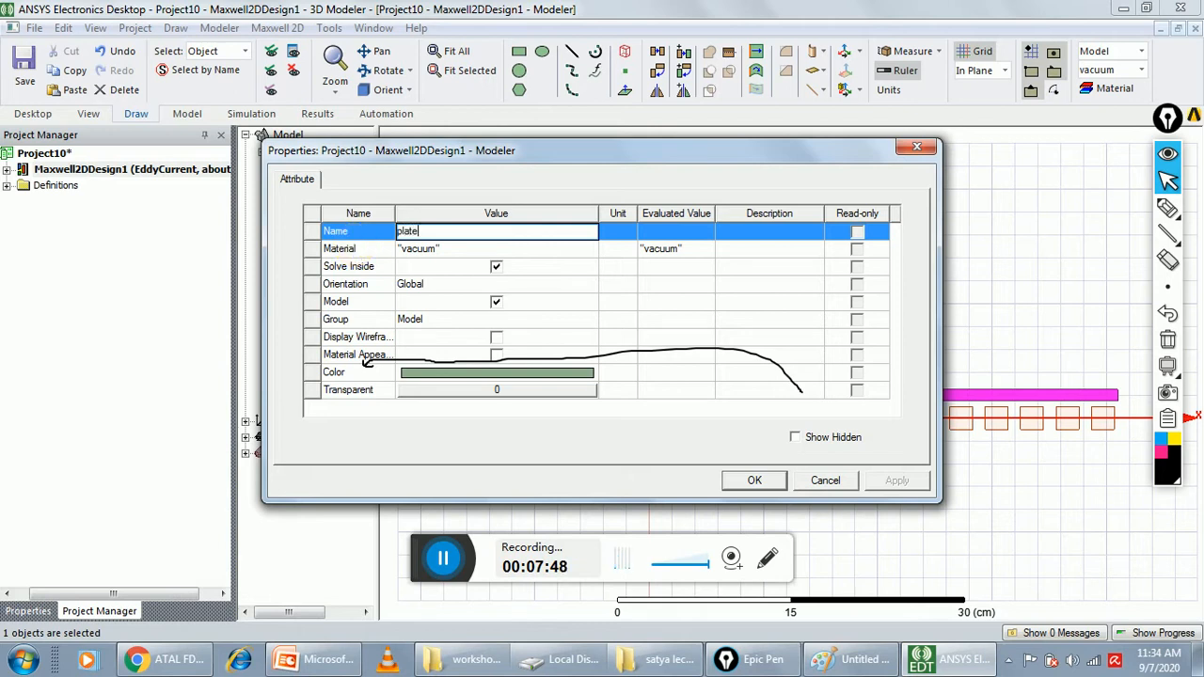
Step: Find cast_iron in the material library by name and assign it as the plate's material
left_click(423, 248)
left_click(423, 249)
left_click(423, 265)
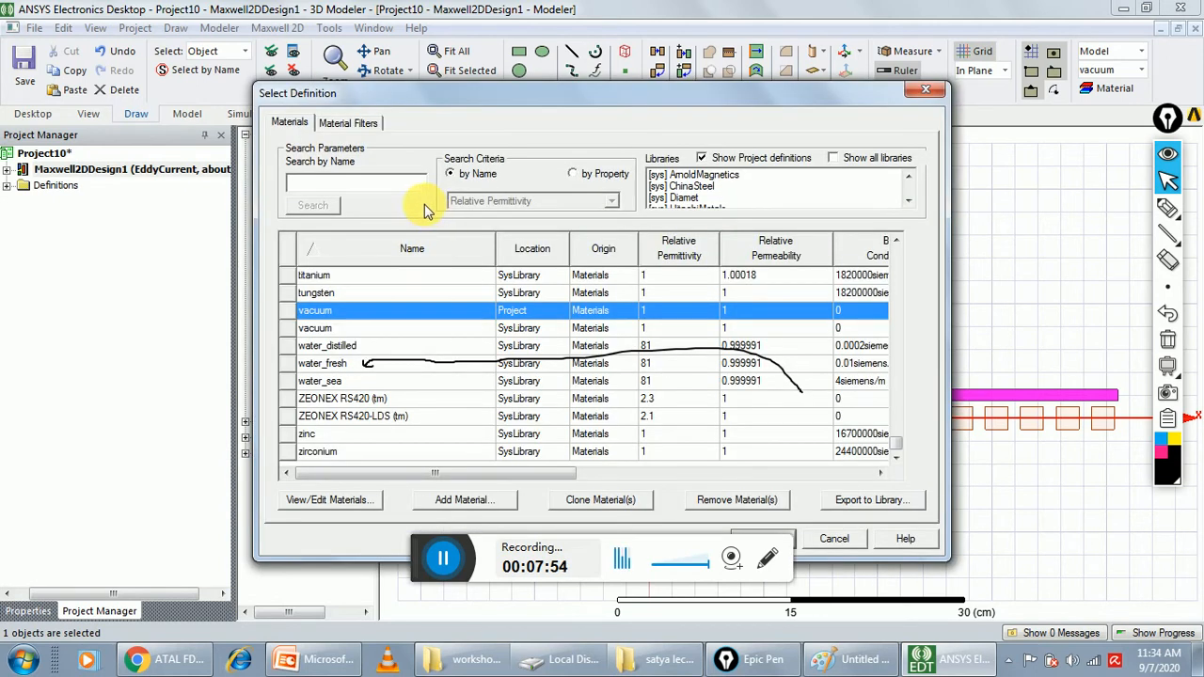
left_click(402, 186)
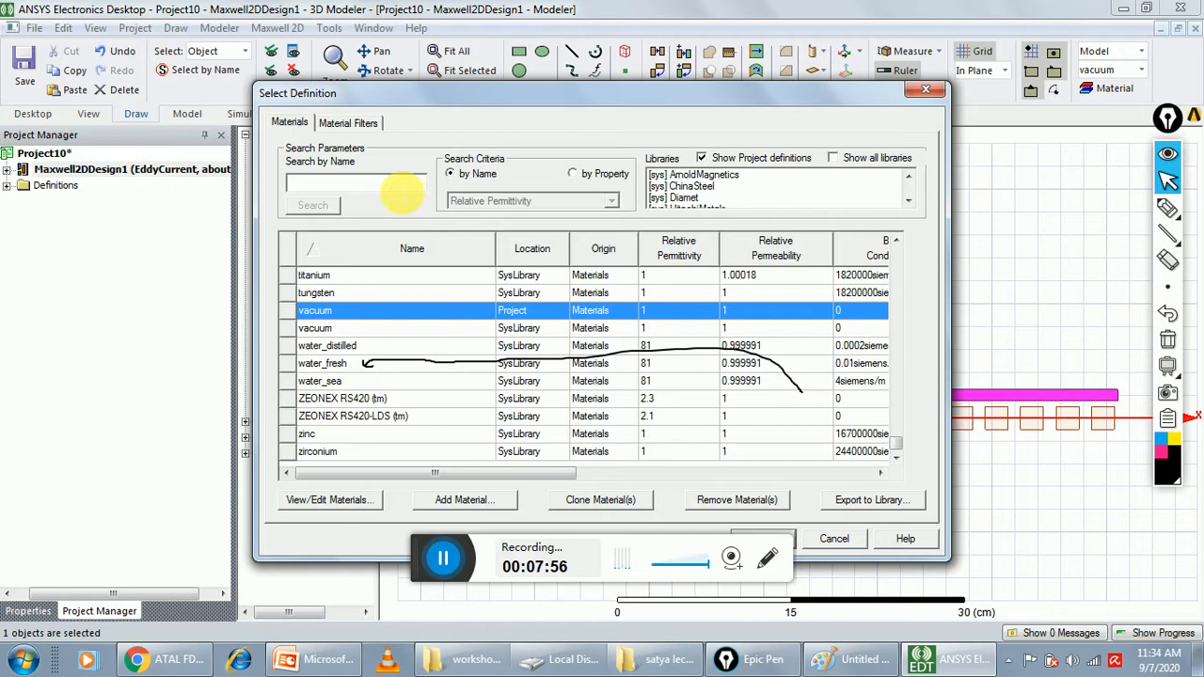
type("cor")
key("BackSpace")
key("BackSpace")
type("ast")
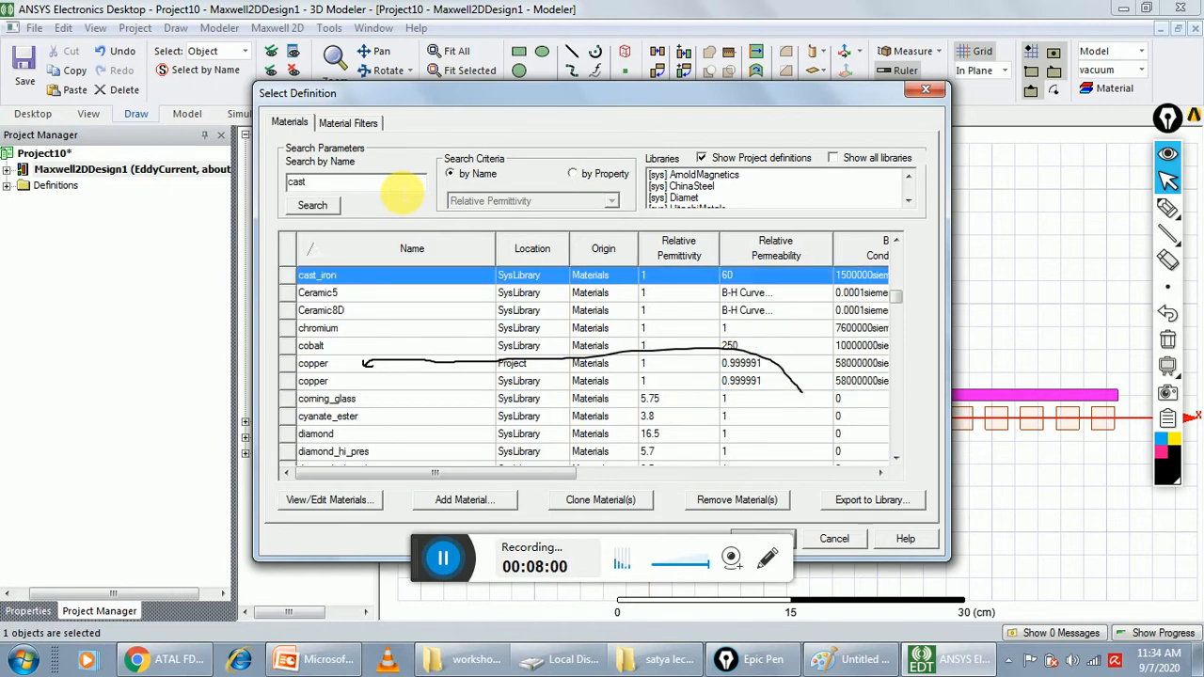
double_click(411, 275)
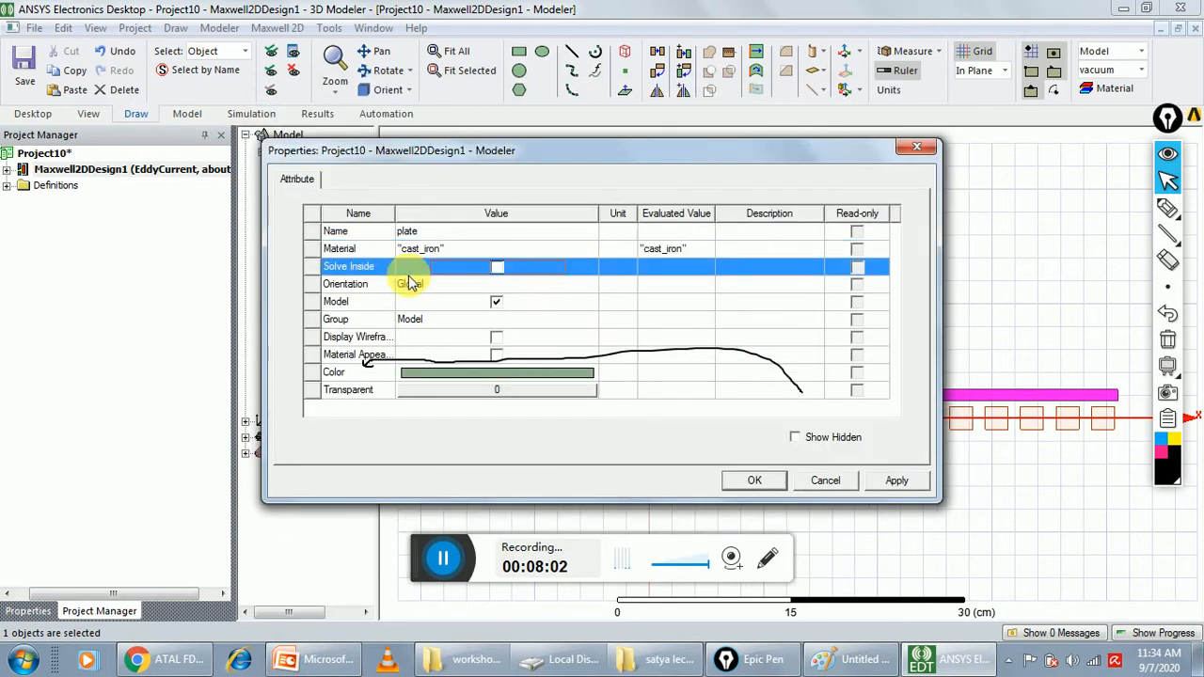
Step: Choose red as the plate's color and apply its edited properties
left_click(489, 373)
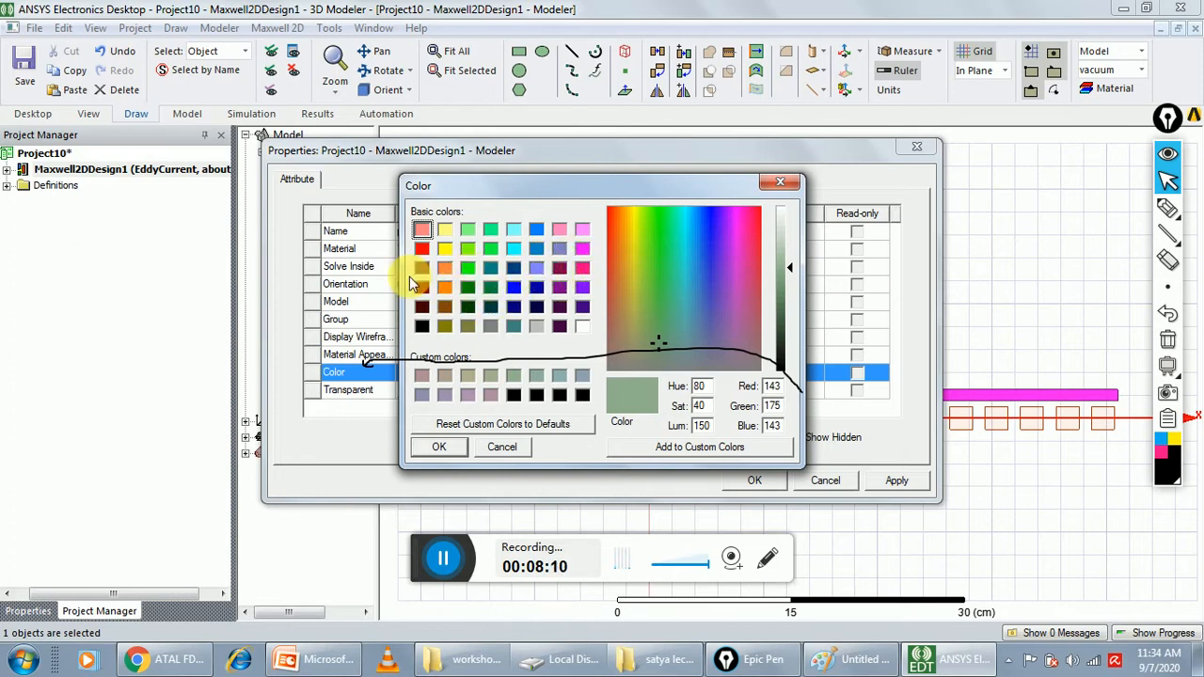
left_click(422, 250)
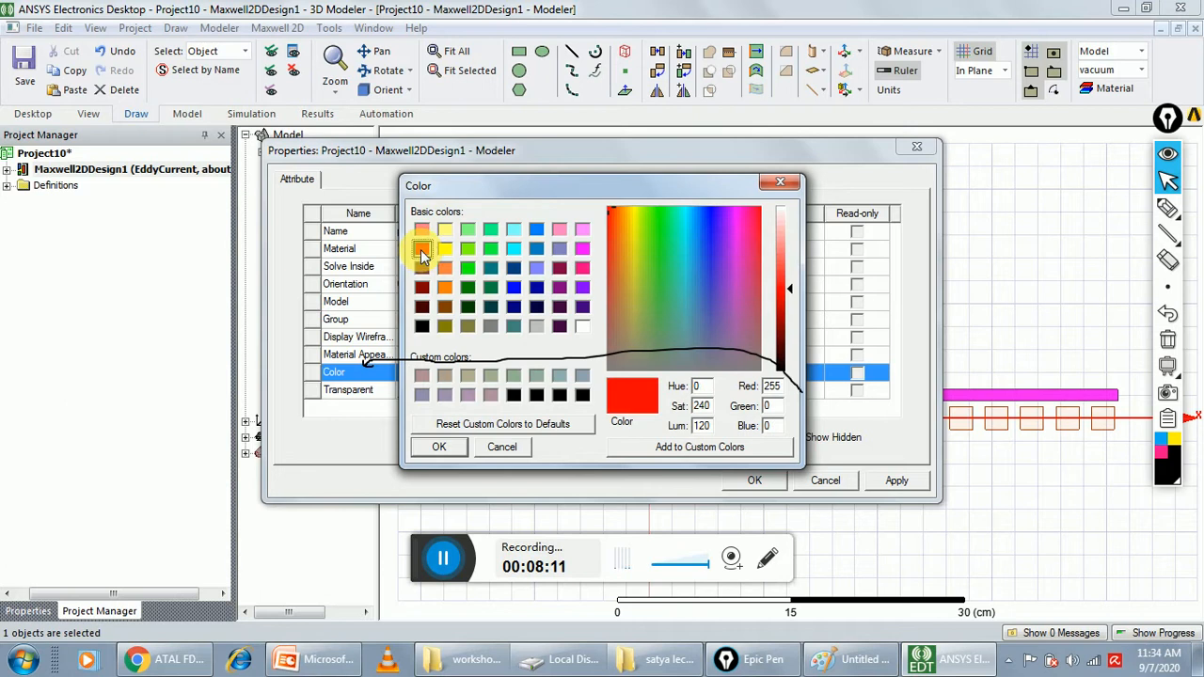
left_click(437, 448)
left_click(743, 479)
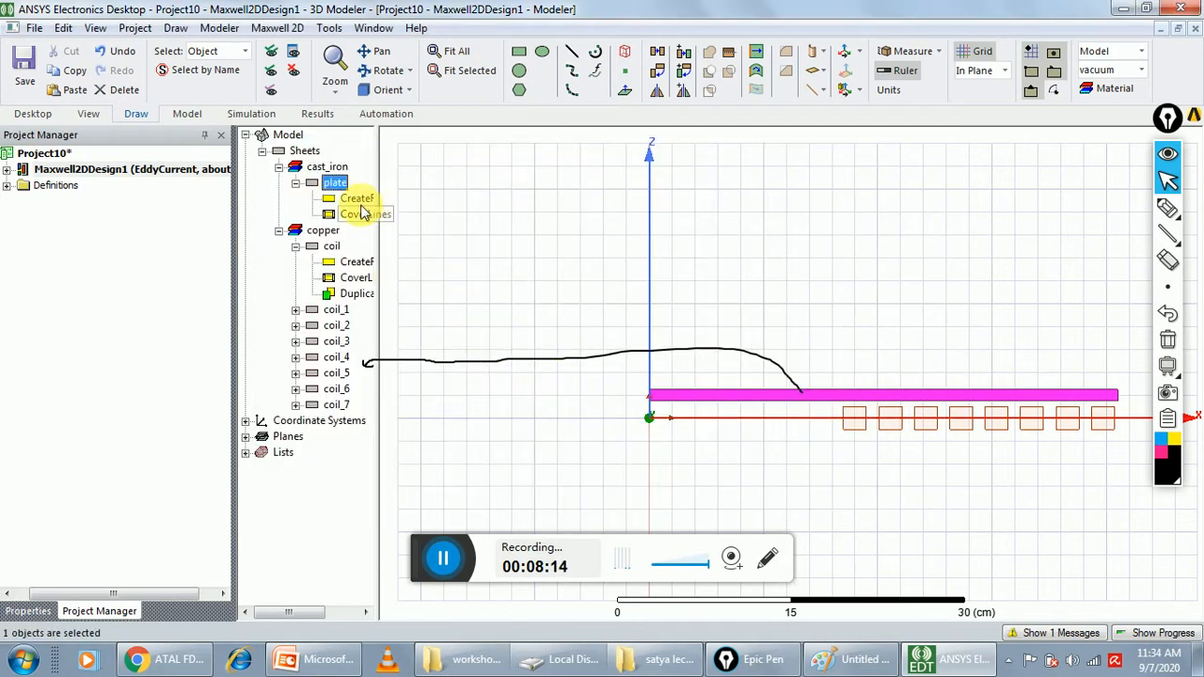
Step: Reopen the plate's properties, change its color to red, and deselect the plate
double_click(346, 180)
left_click(411, 232)
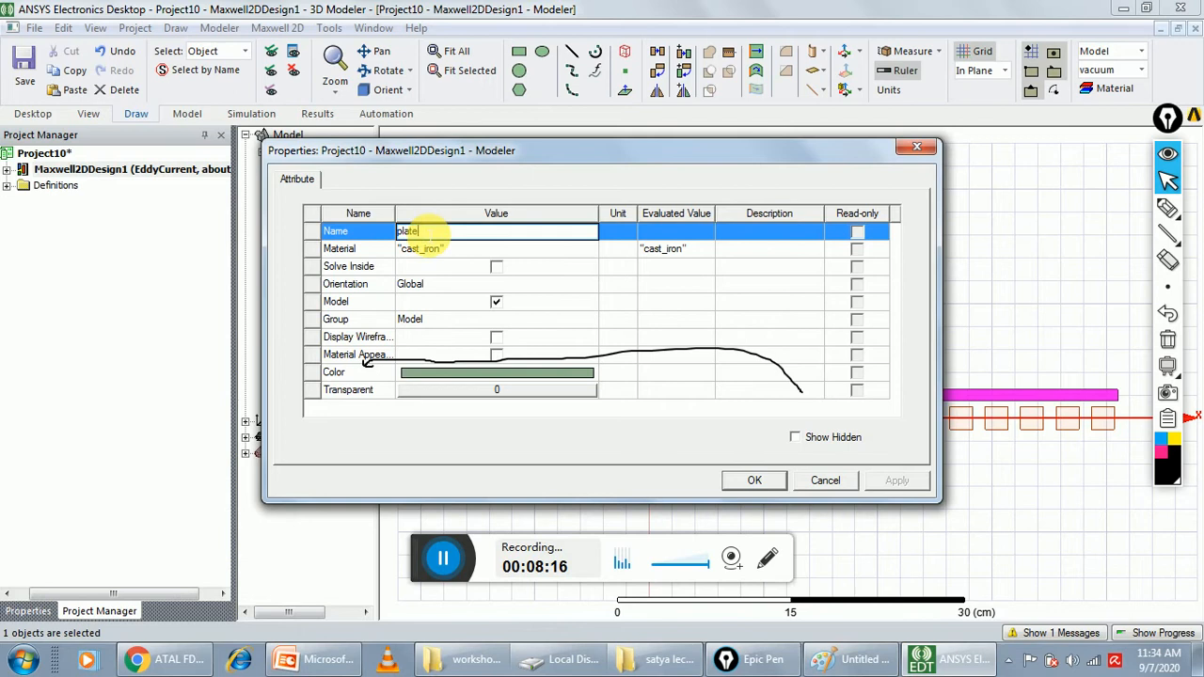
left_click(442, 372)
left_click(422, 249)
left_click(440, 445)
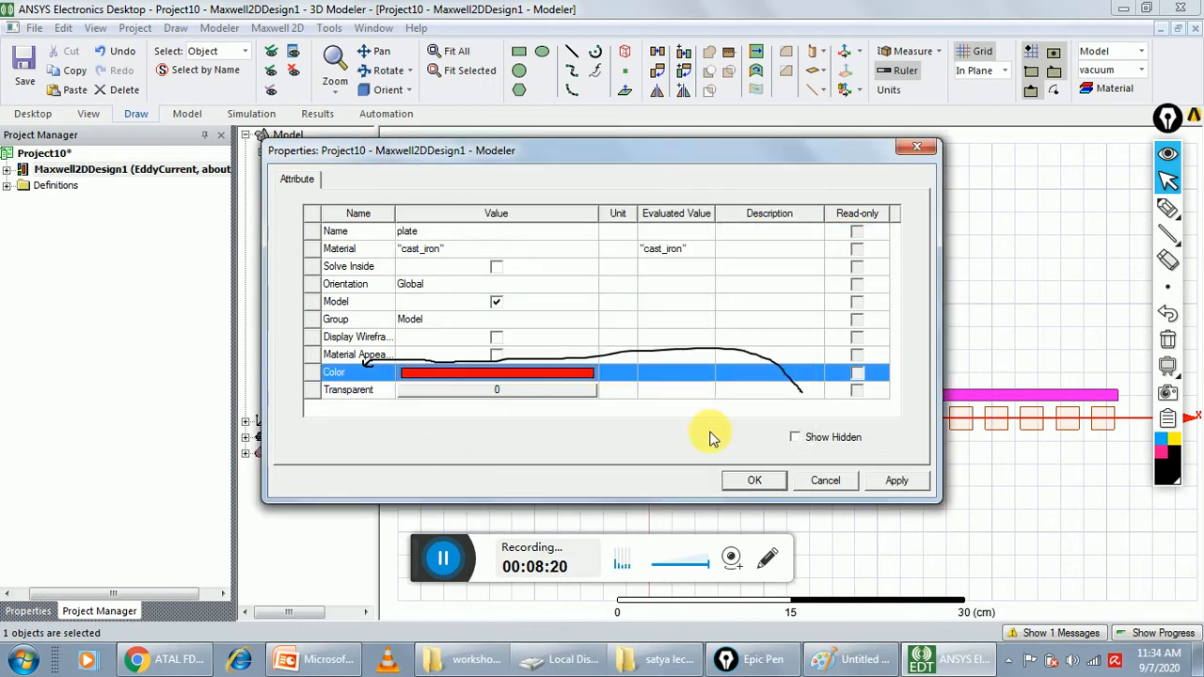
left_click(754, 481)
left_click(822, 343)
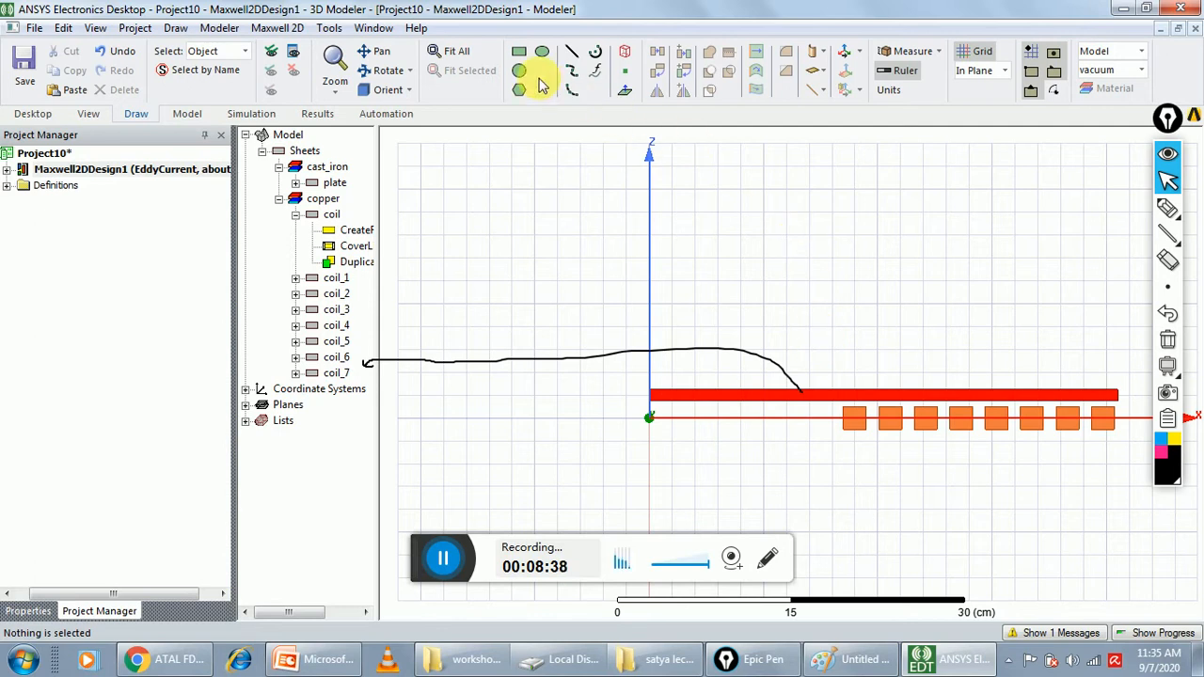
Step: Start a rectangle for the surrounding region with its first corner at X 0, Y 0, Z -100 cm
left_click(175, 27)
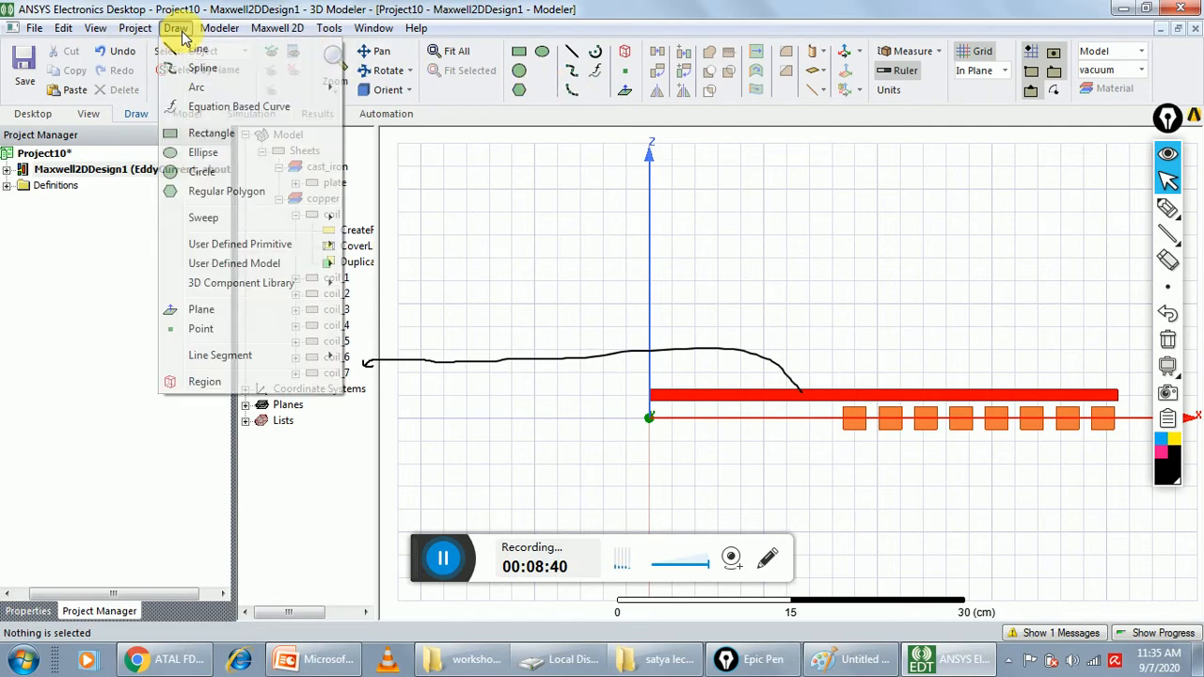
left_click(210, 134)
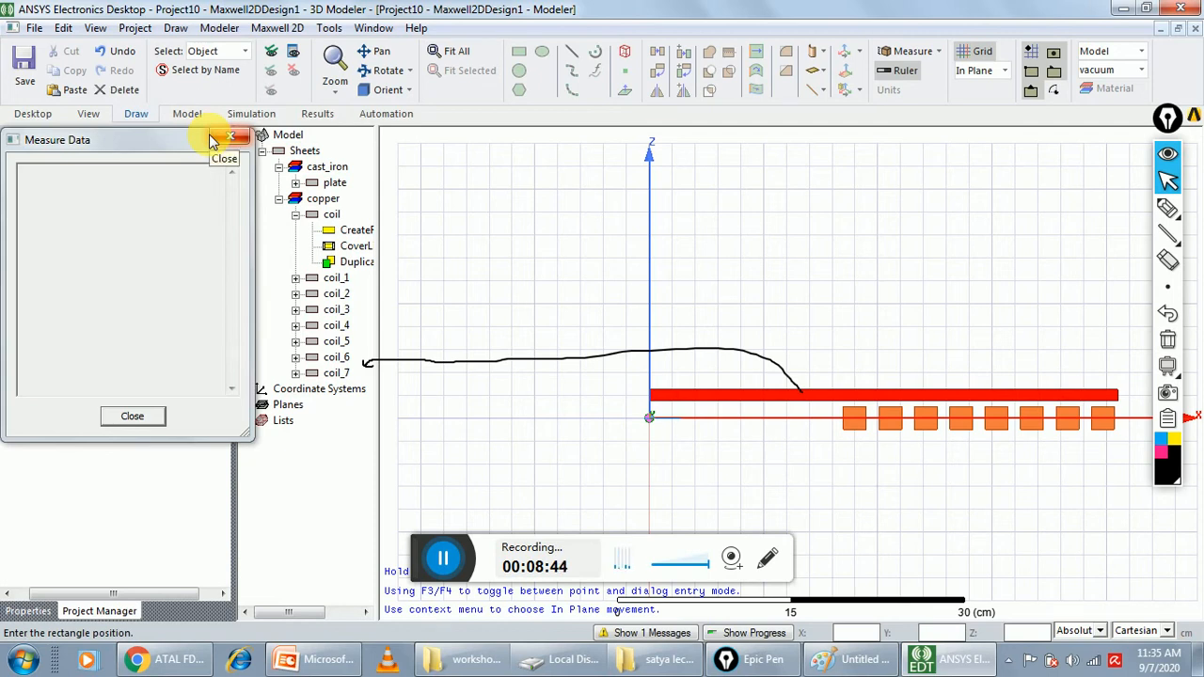
type("0")
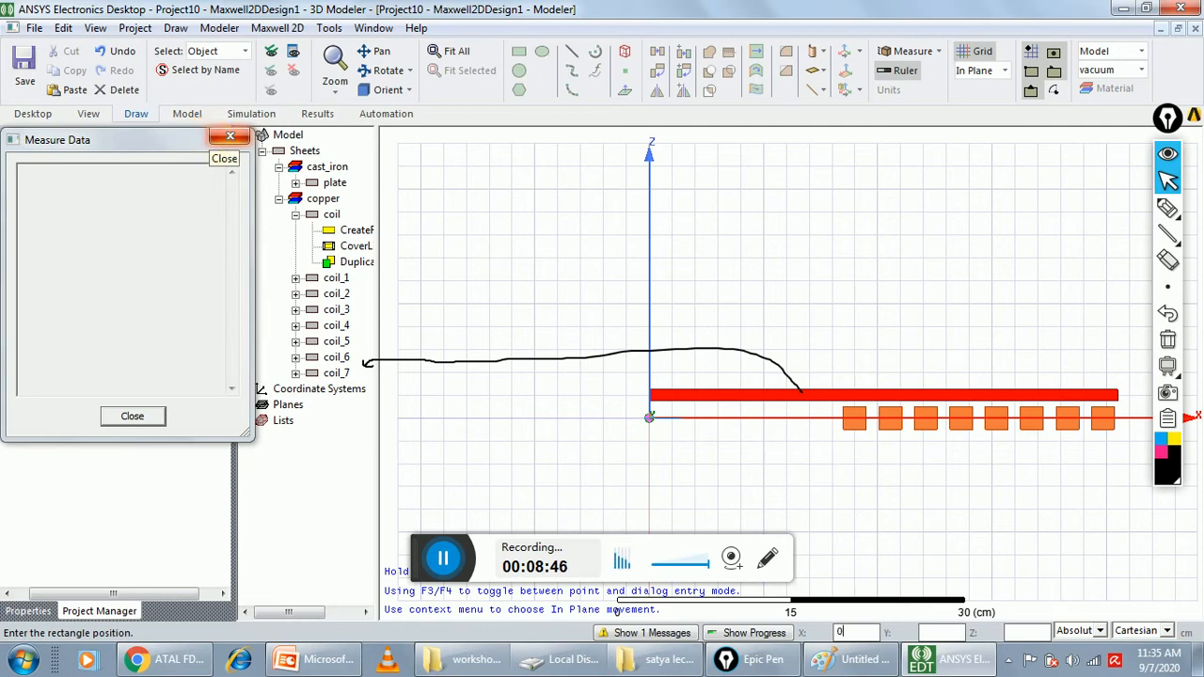
key("Tab")
type("0")
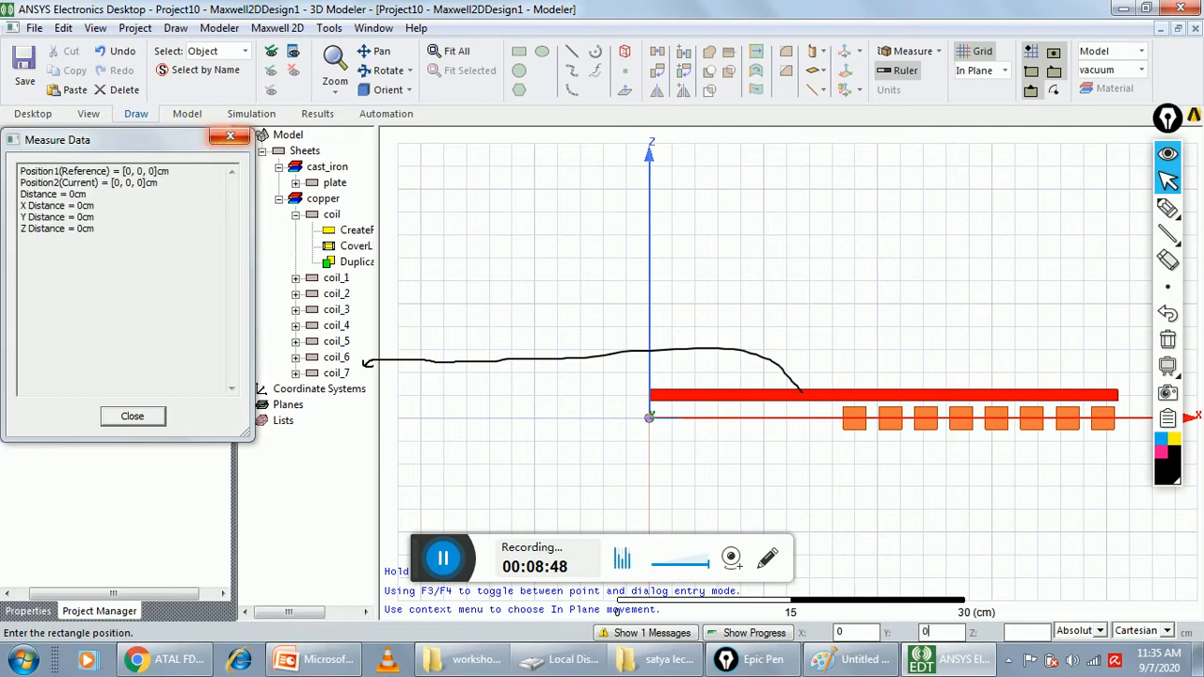
type("-100")
key("Return")
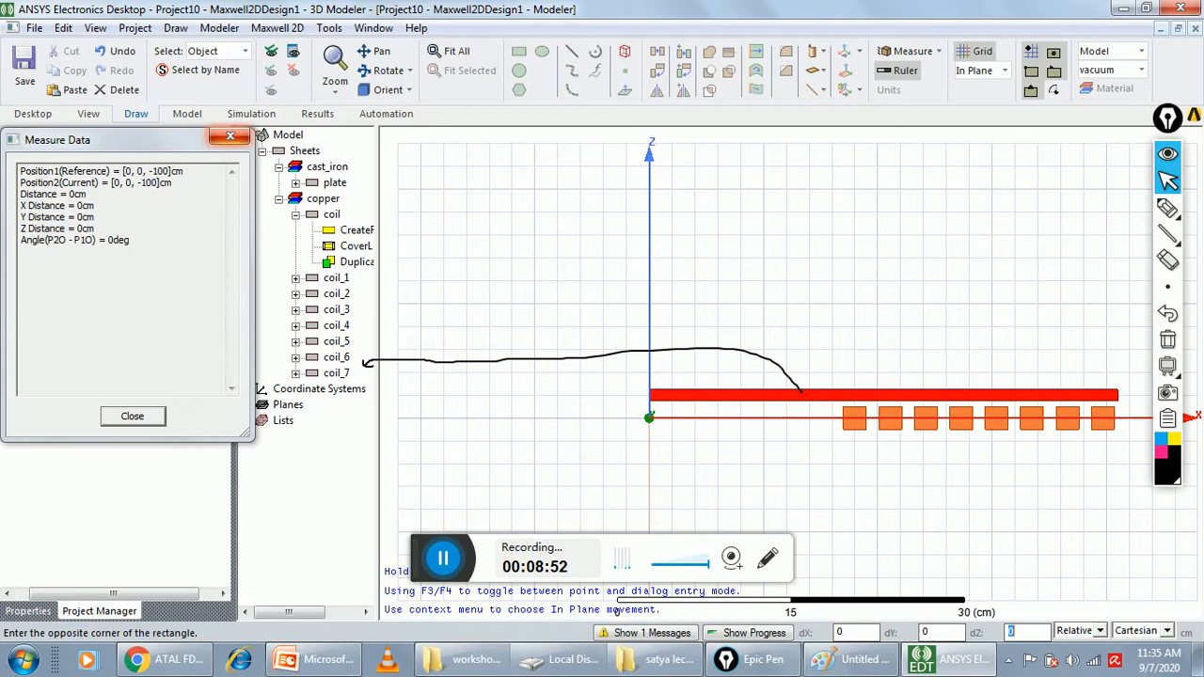
Step: Complete the region rectangle with an opposite corner offset of dX 120, dY 0 cm and a height of about 200 cm in Z
key("Tab")
type("12")
key("Tab")
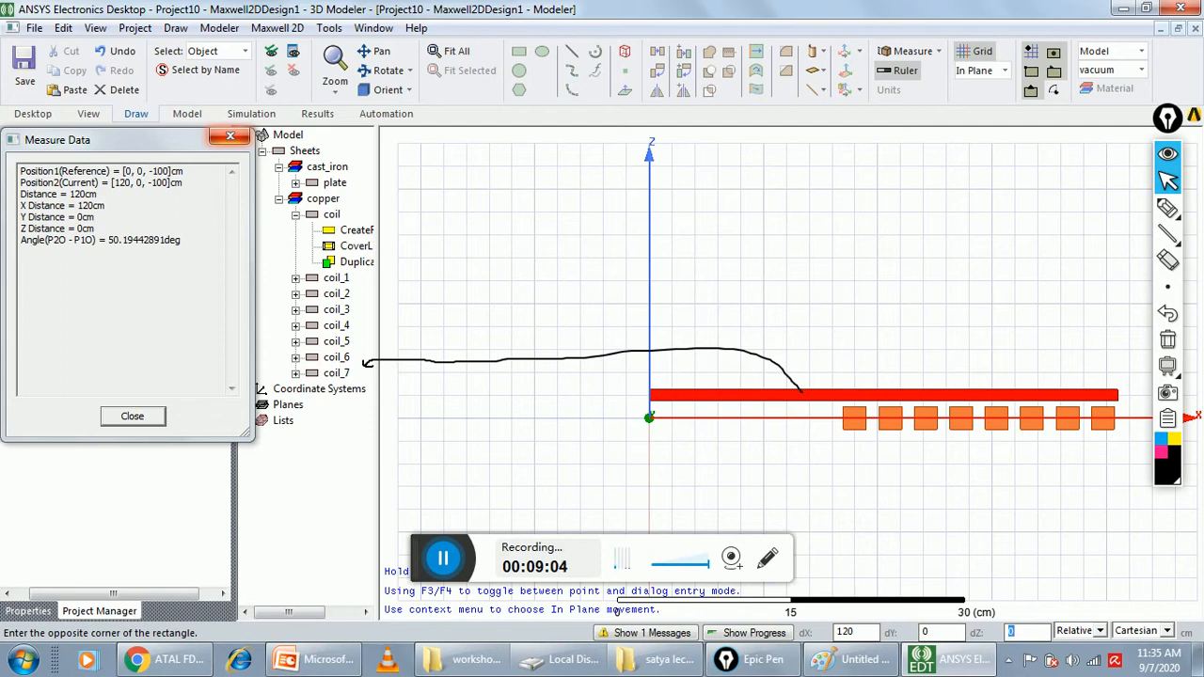
type("0")
key("Return")
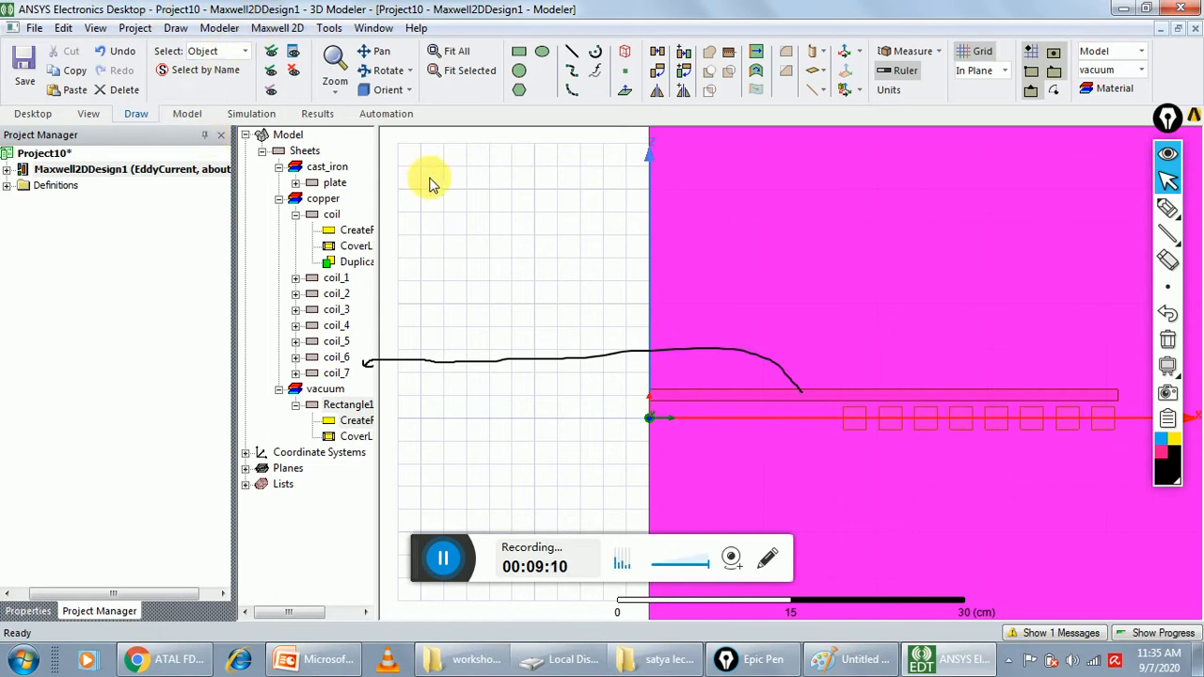
Step: Deselect the region rectangle and clear the freehand pen arrow drawn over the model
left_click(503, 207)
scroll(503, 207, "down", 2)
scroll(518, 221, "down", 4)
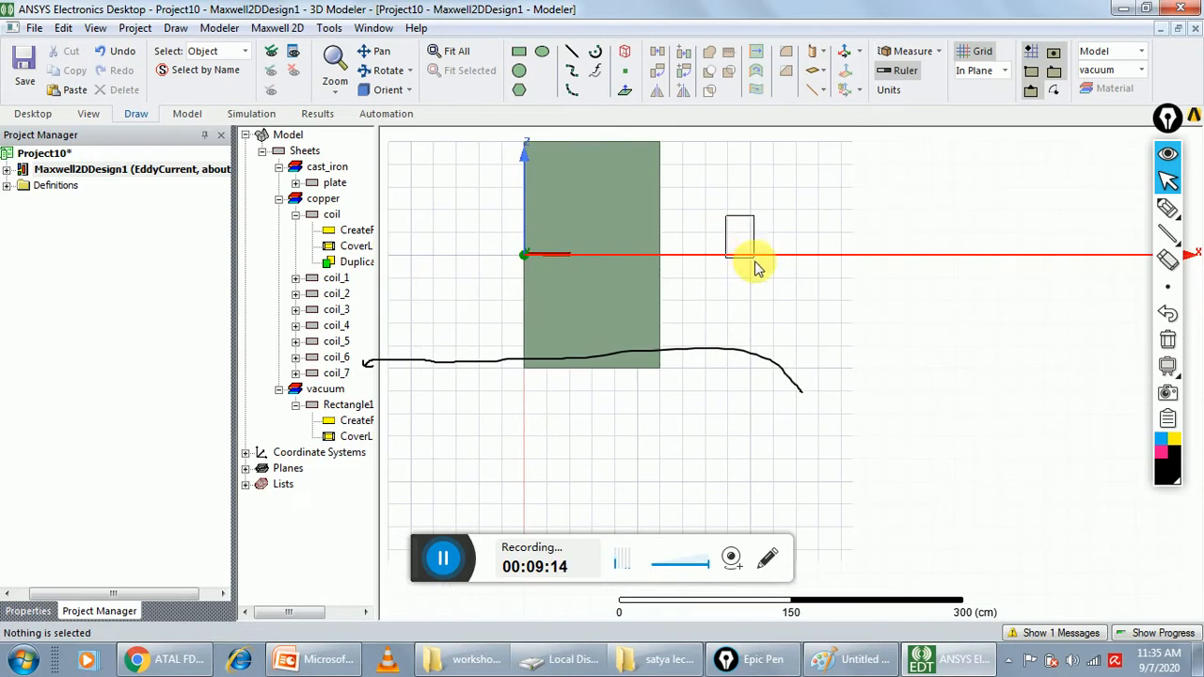
left_click_drag(698, 322, 785, 405)
left_click(1167, 341)
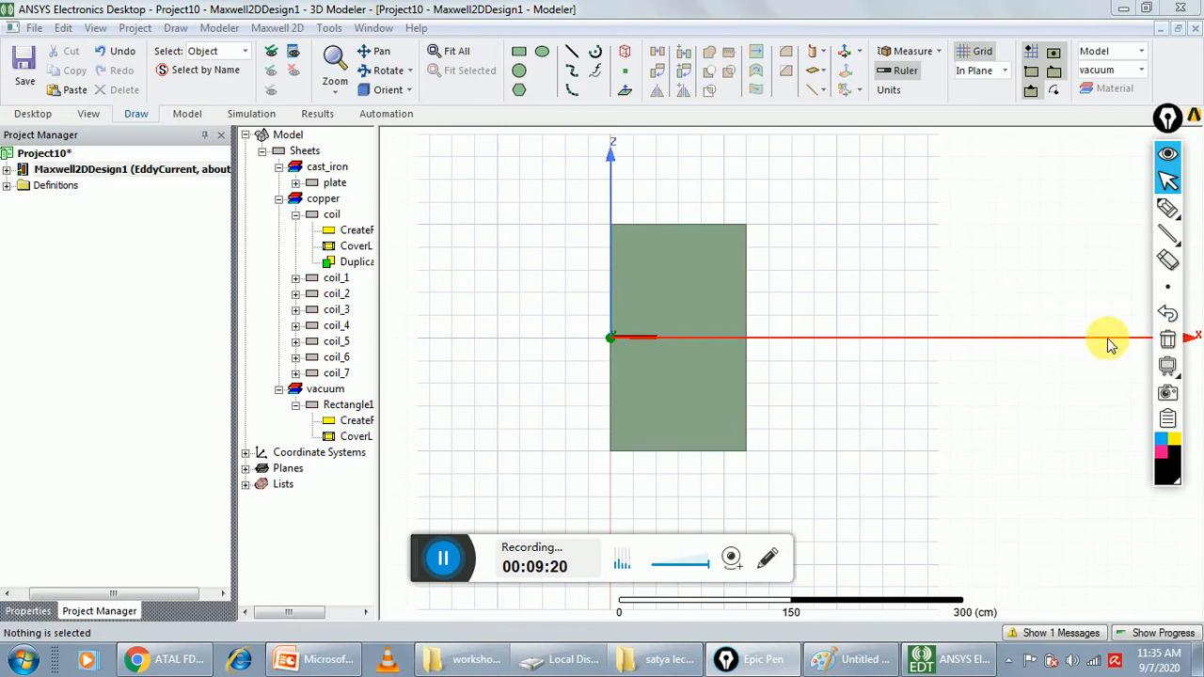
Step: Rename the large vacuum rectangle as Region
double_click(366, 407)
left_click(466, 236)
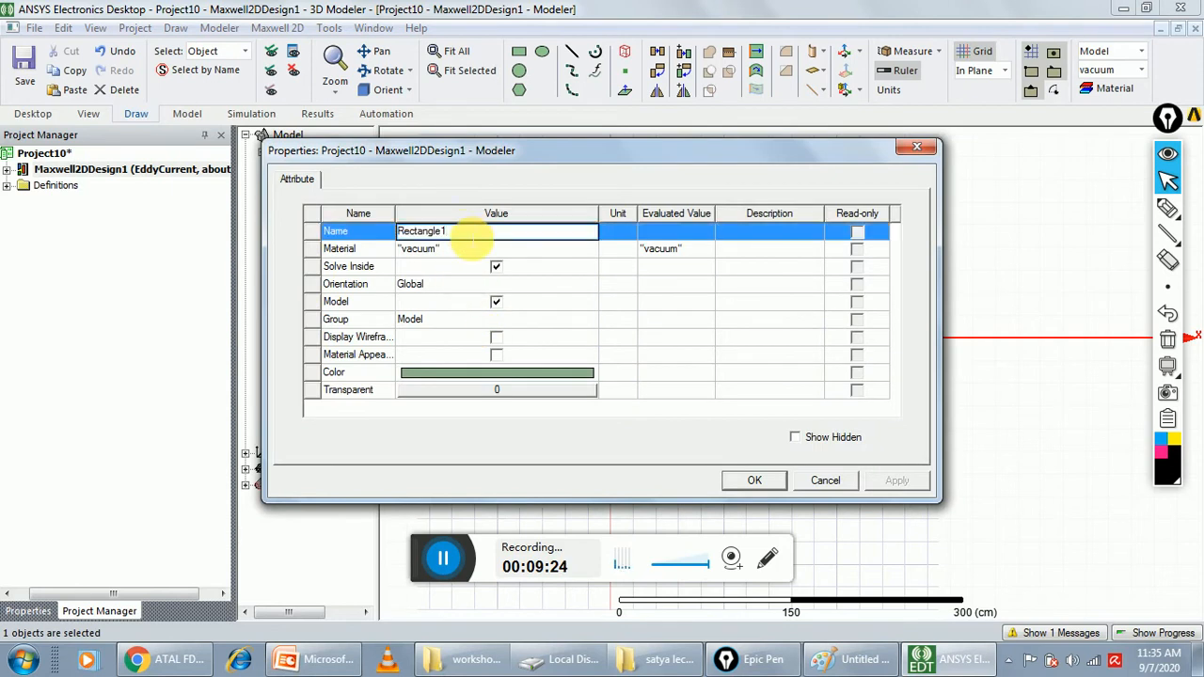
key("BackSpace")
key("BackSpace")
key("BackSpace")
key("BackSpace")
key("BackSpace")
key("BackSpace")
key("BackSpace")
type("gion")
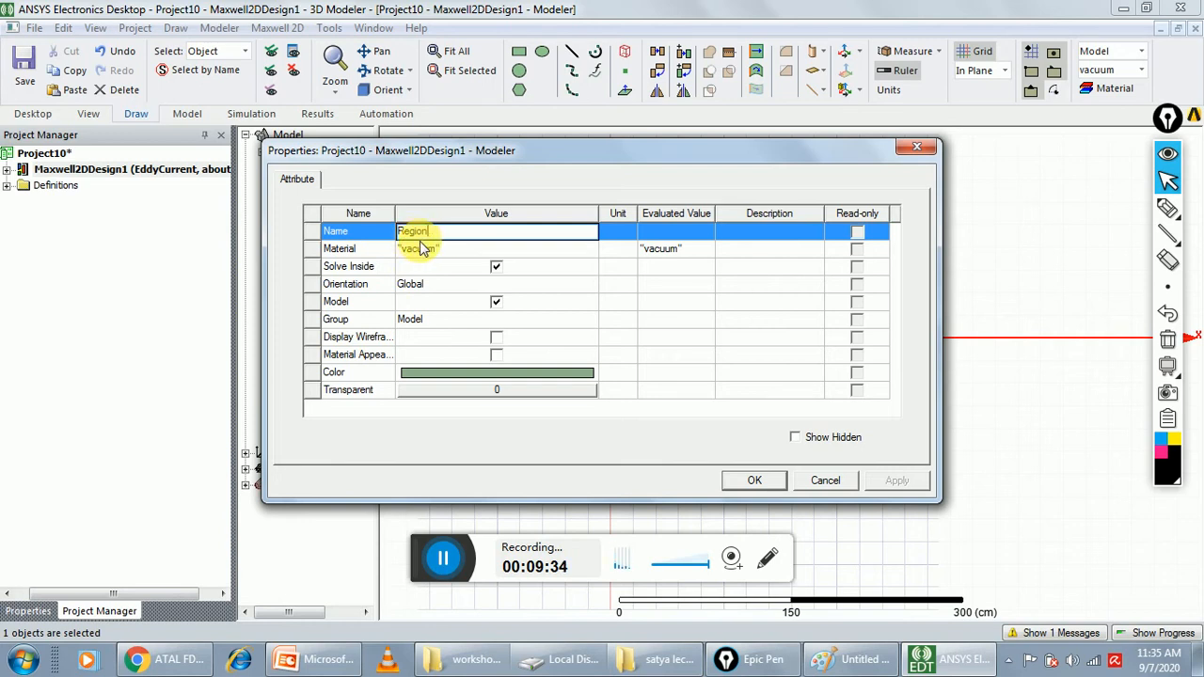
left_click(755, 482)
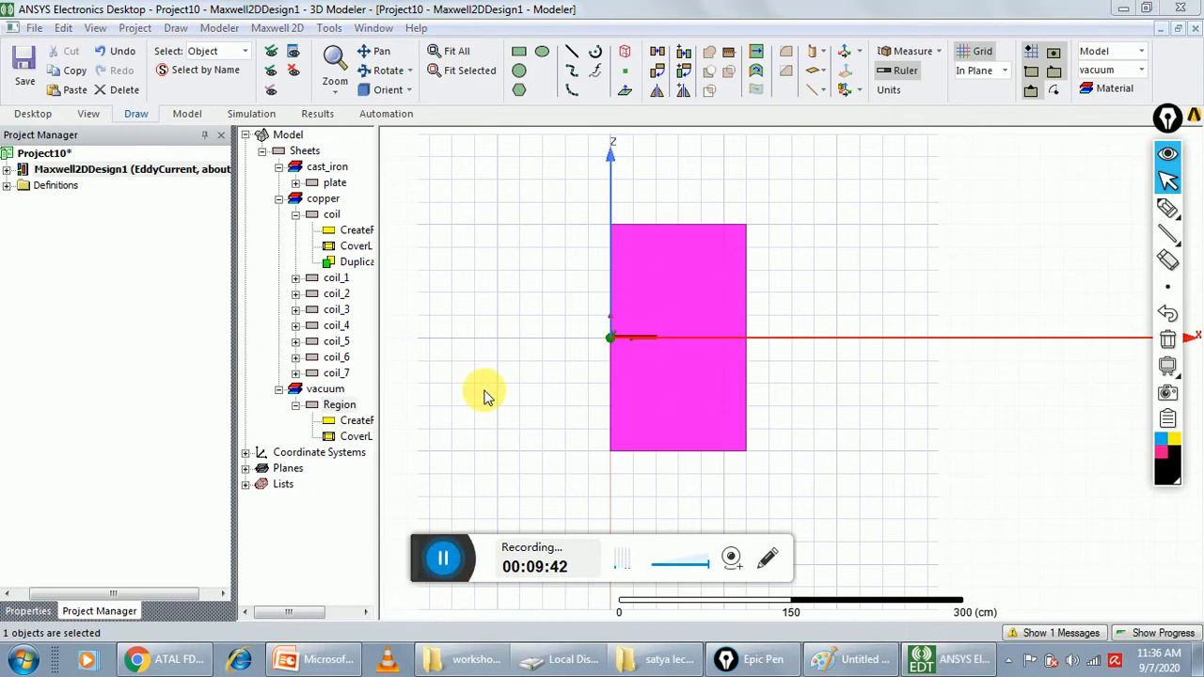
left_click(332, 215, "ctrl")
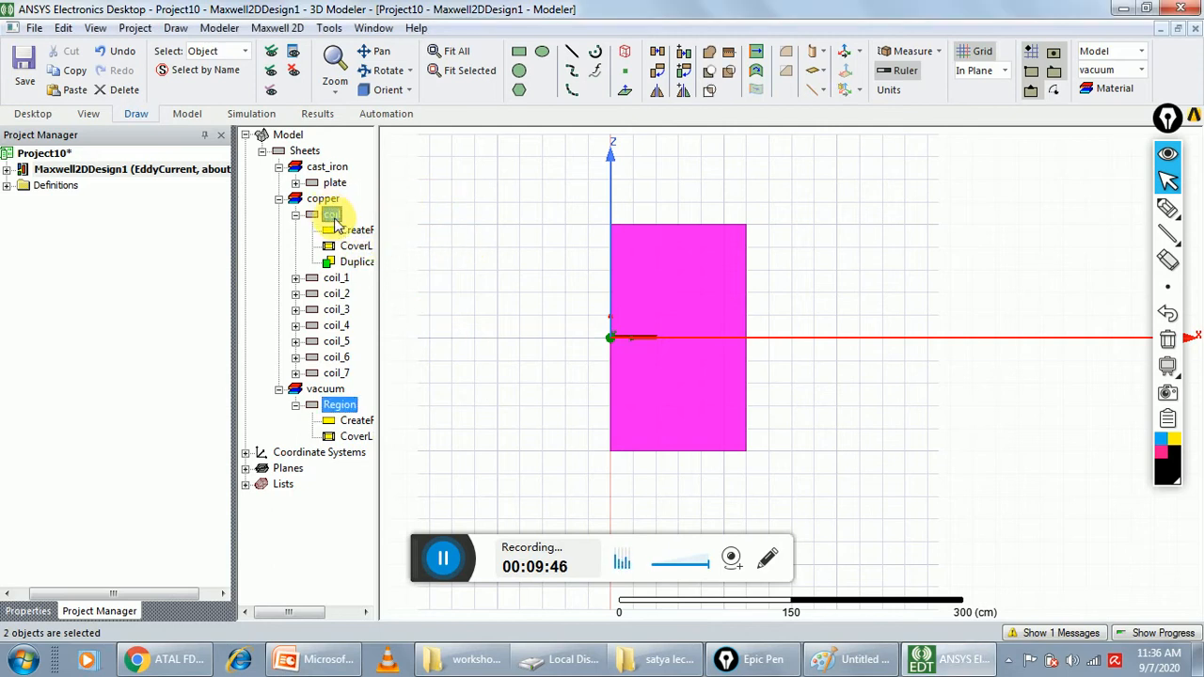
left_click(337, 405)
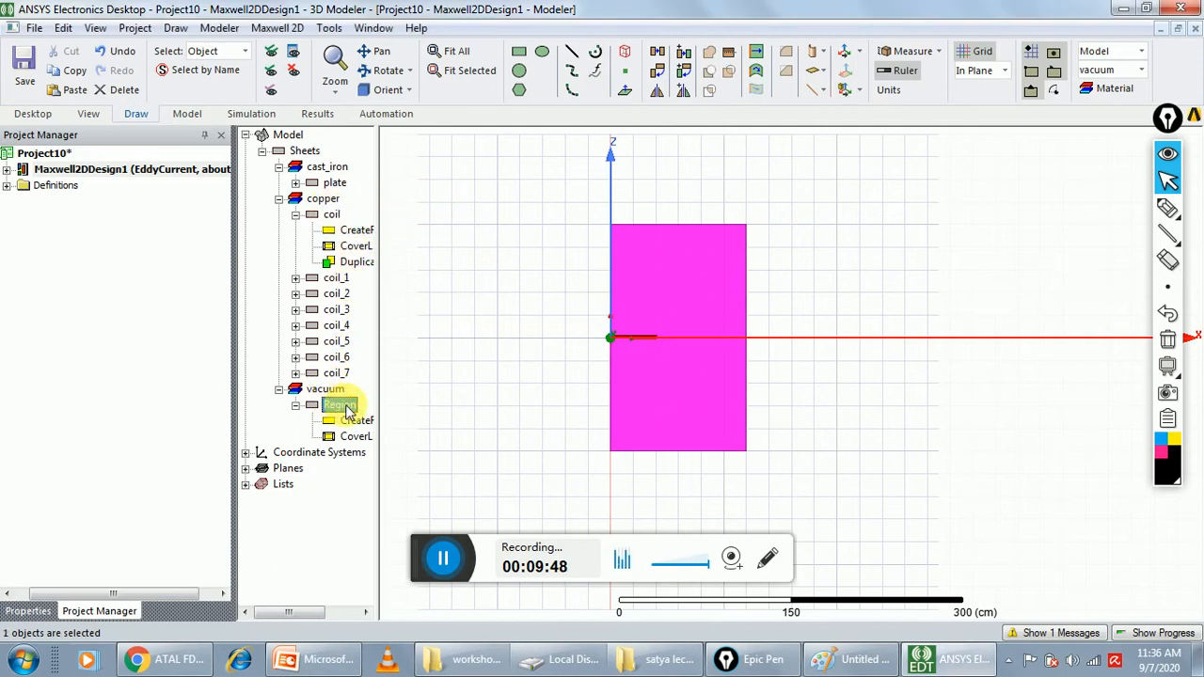
left_click(498, 357)
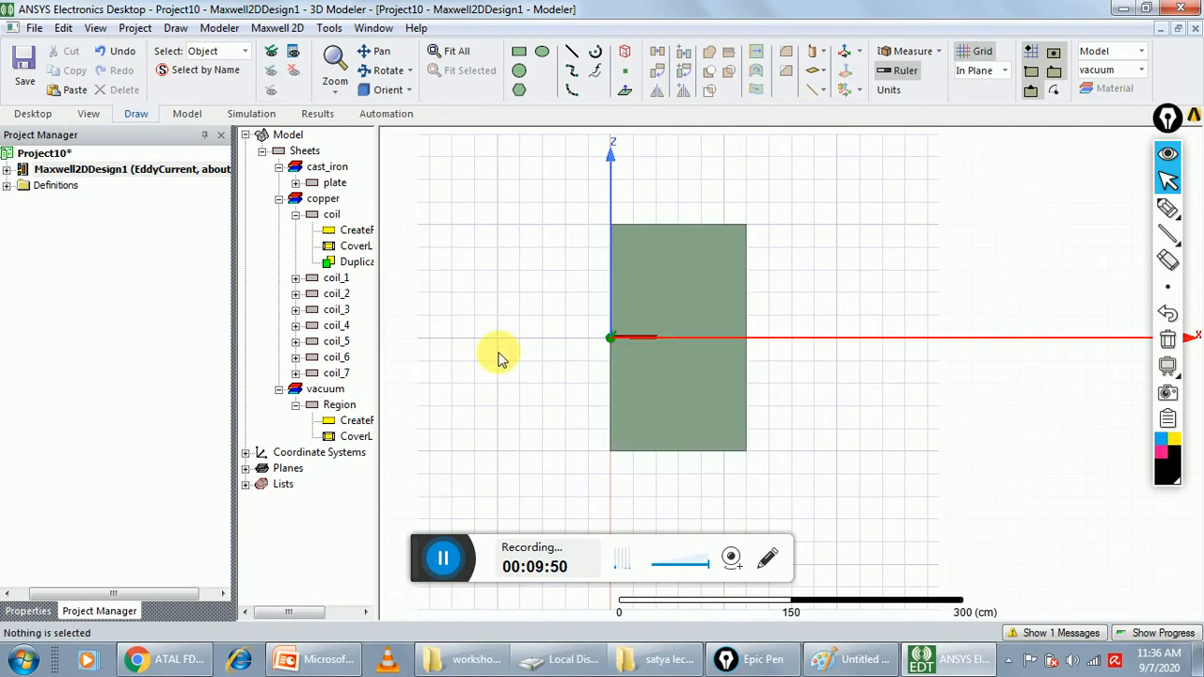
left_click(331, 215)
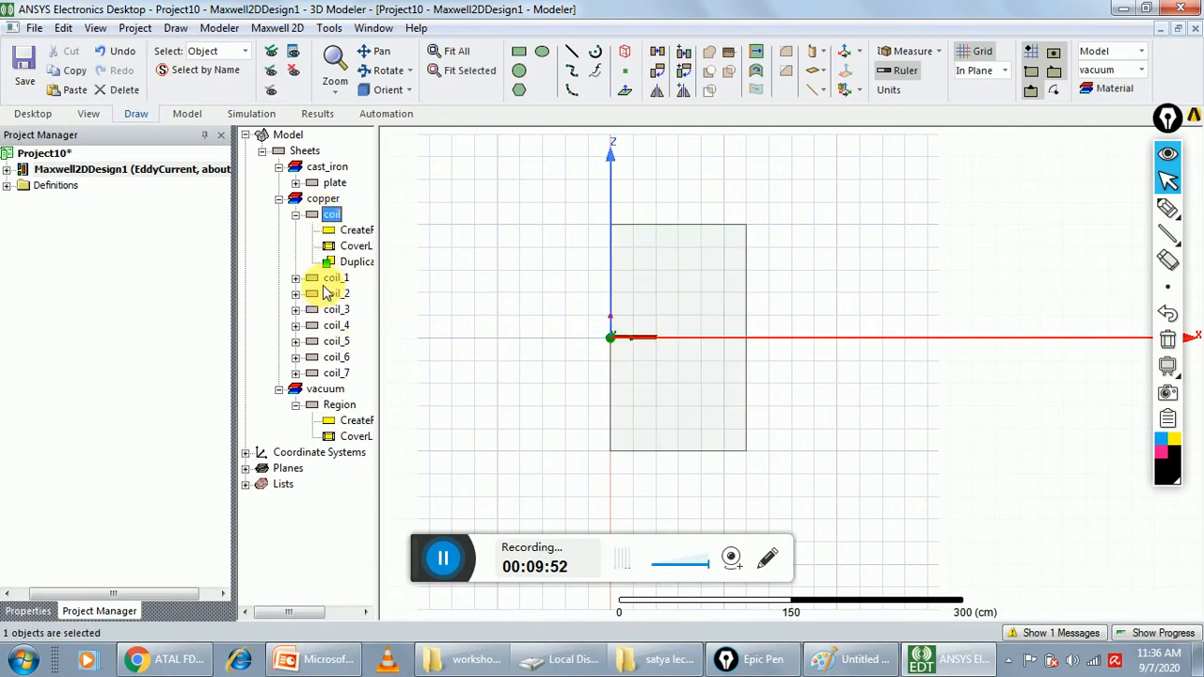
left_click(329, 279, "ctrl")
left_click(331, 293, "ctrl")
left_click(332, 309, "ctrl")
left_click(333, 326, "ctrl")
left_click(334, 340, "ctrl")
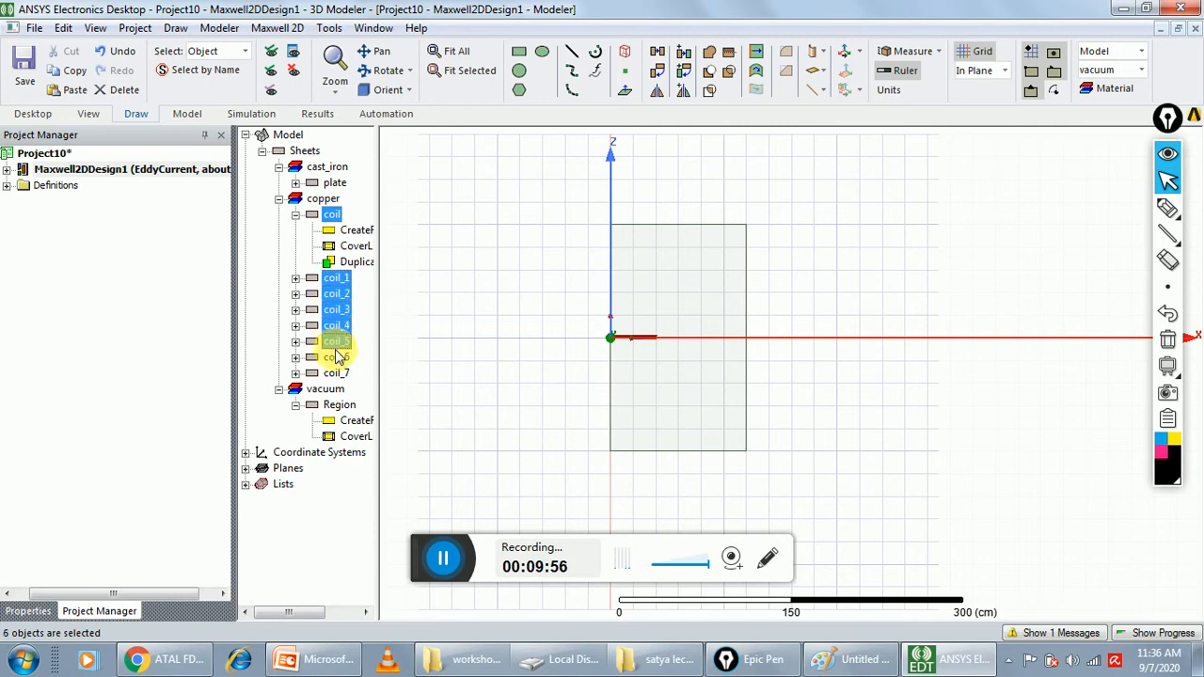
Step: Select all eight copper coil sheets, coil and coil_1 through coil_7, leaving Region out of the selection
left_click(665, 277)
scroll(665, 277, "up", 1)
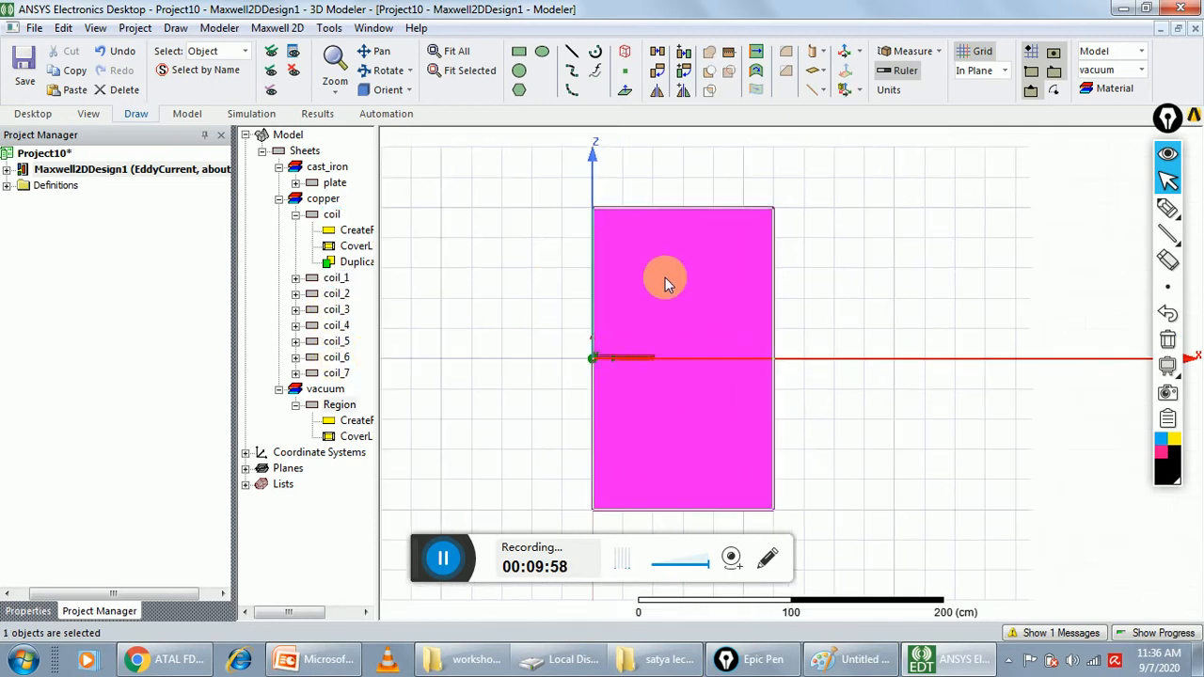
scroll(666, 278, "up", 2)
scroll(656, 333, "up", 3)
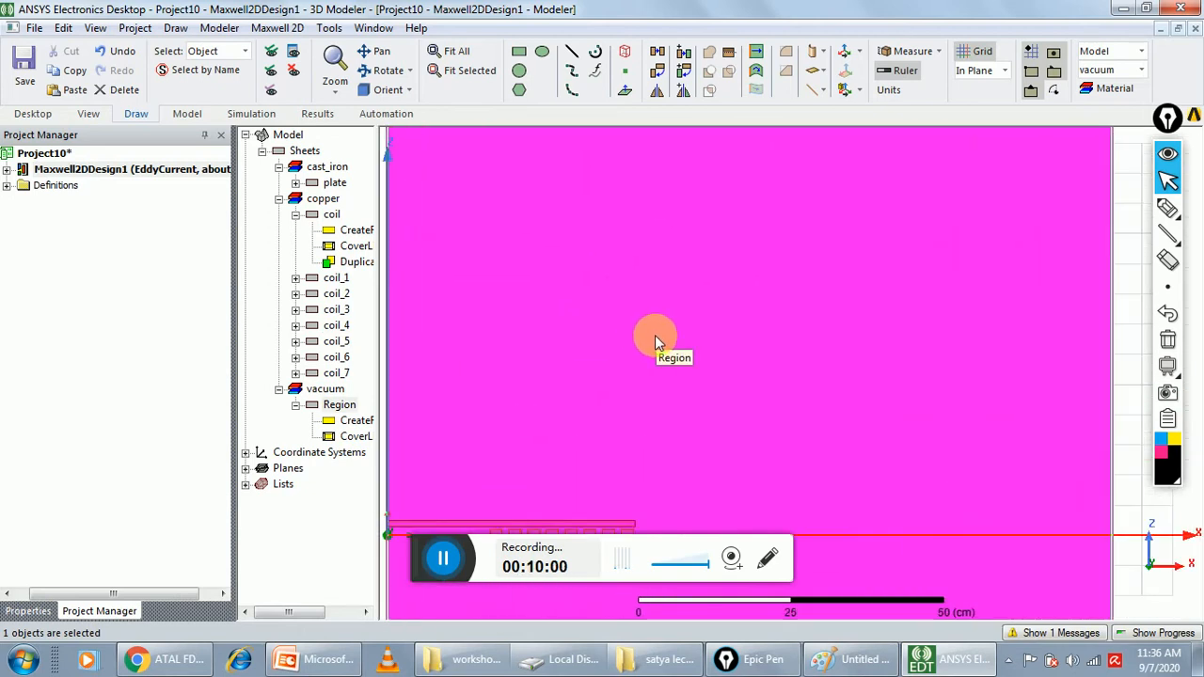
left_click_drag(595, 383, 624, 234)
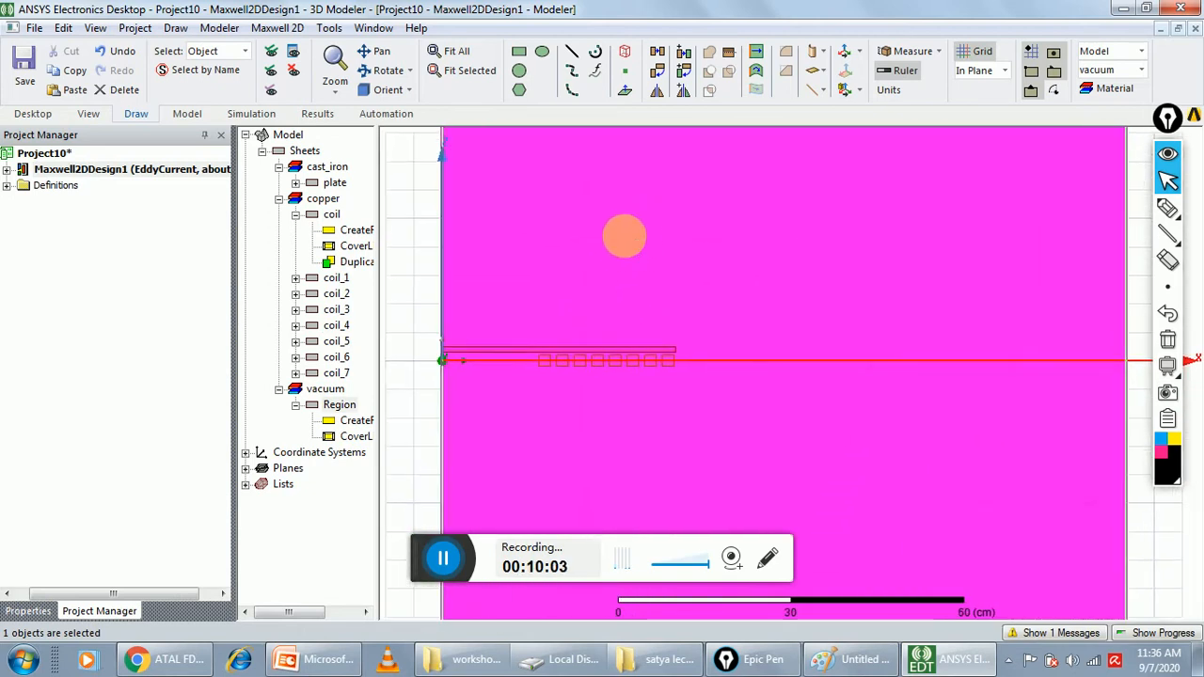
left_click(331, 215, "ctrl")
left_click(336, 279, "ctrl")
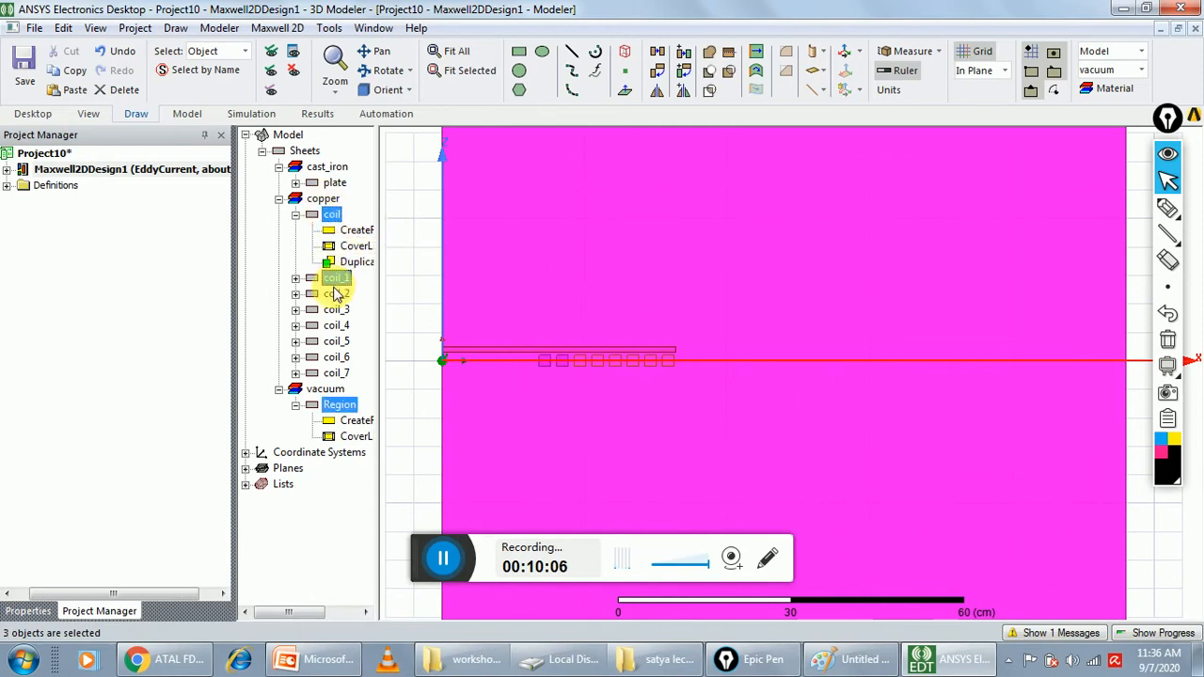
left_click(337, 293, "ctrl")
left_click(339, 310, "ctrl")
left_click(336, 326, "ctrl")
left_click(338, 342, "ctrl")
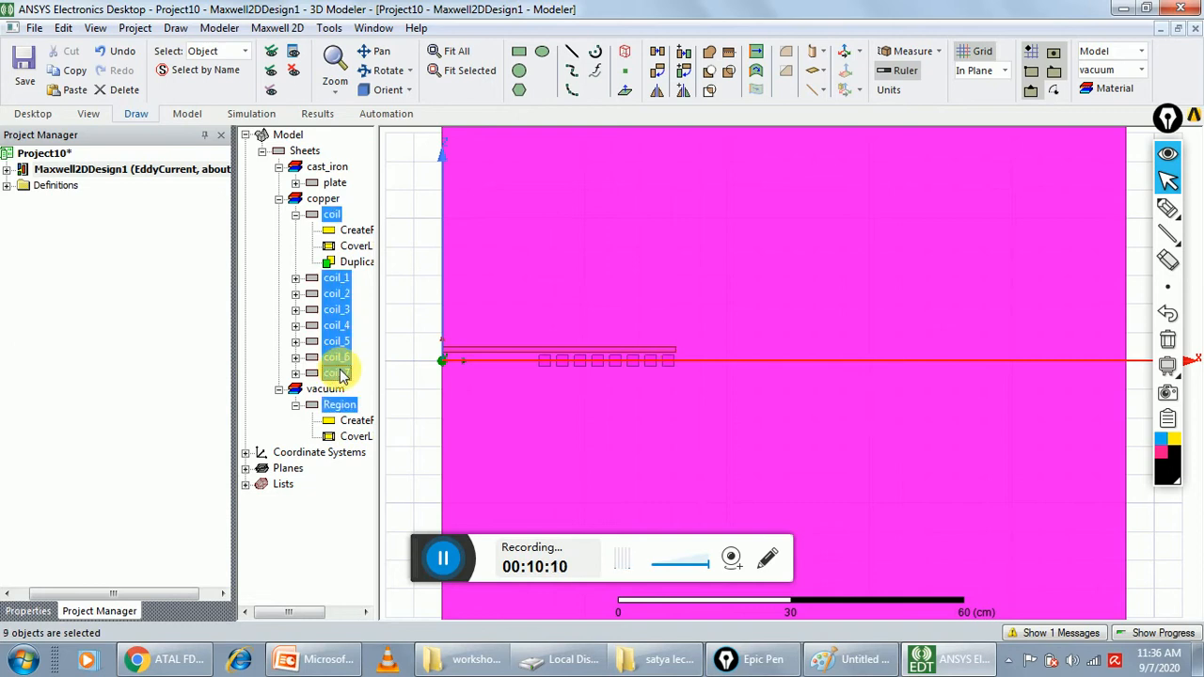
left_click(339, 405, "ctrl")
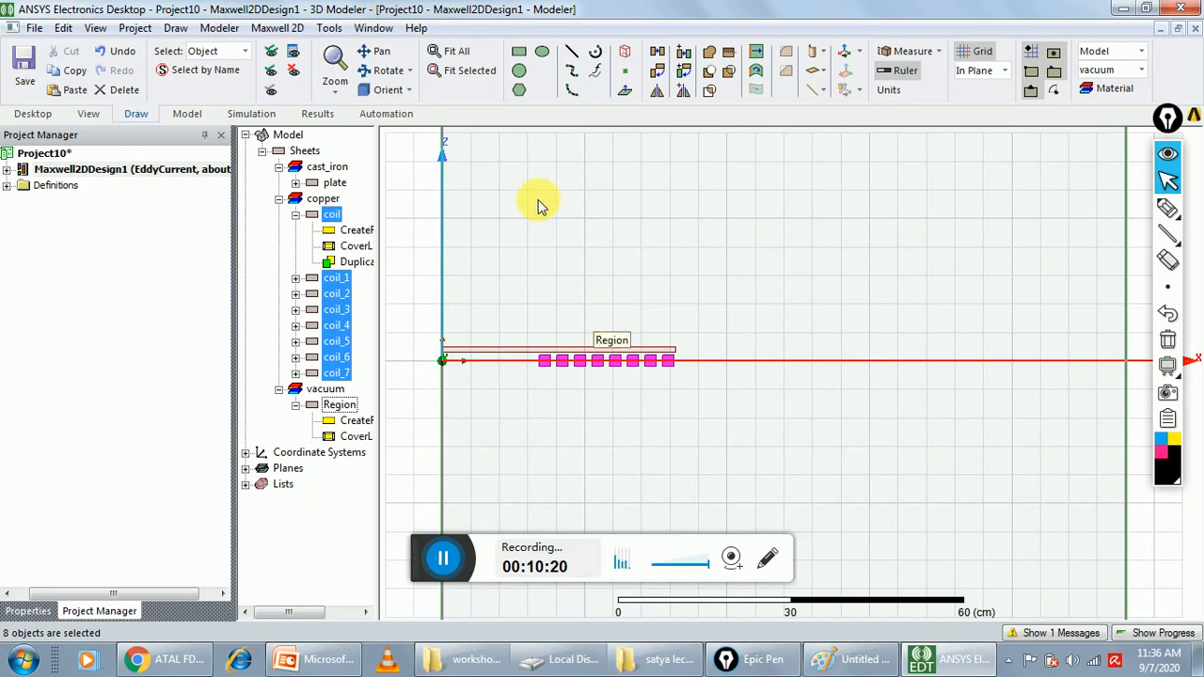
Step: Assign a solid current excitation of 120 A with 0 deg phase and positive direction to the selected coils
left_click(288, 34)
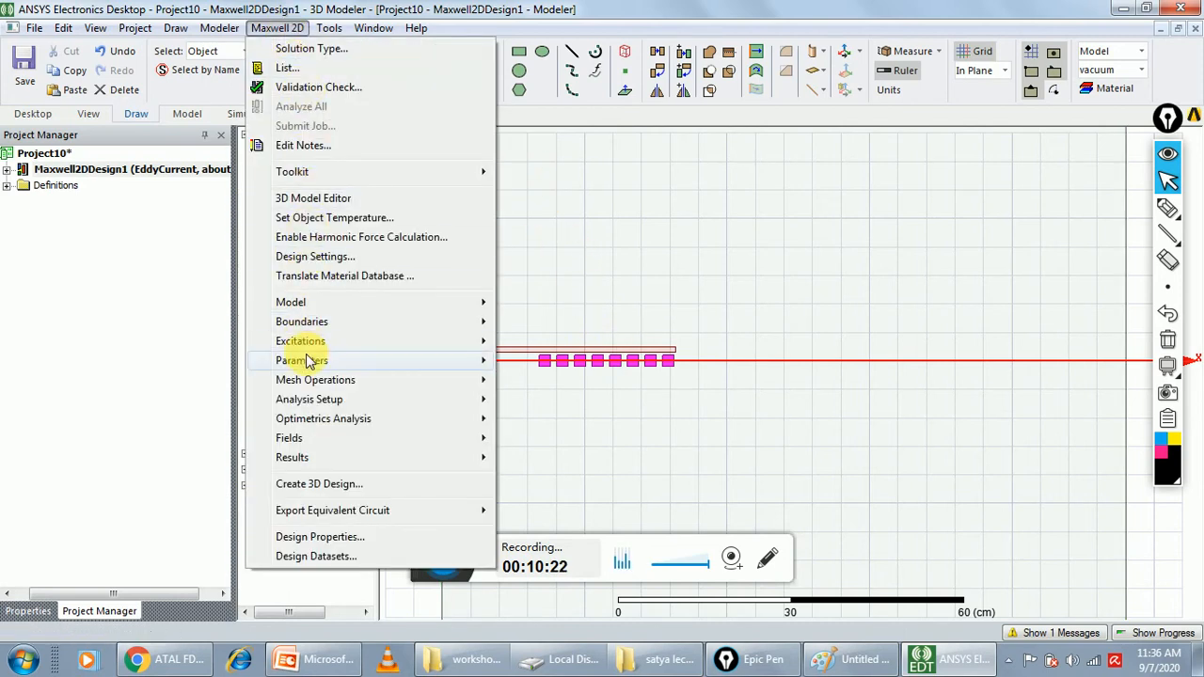
mouse_move(468, 347)
mouse_move(596, 345)
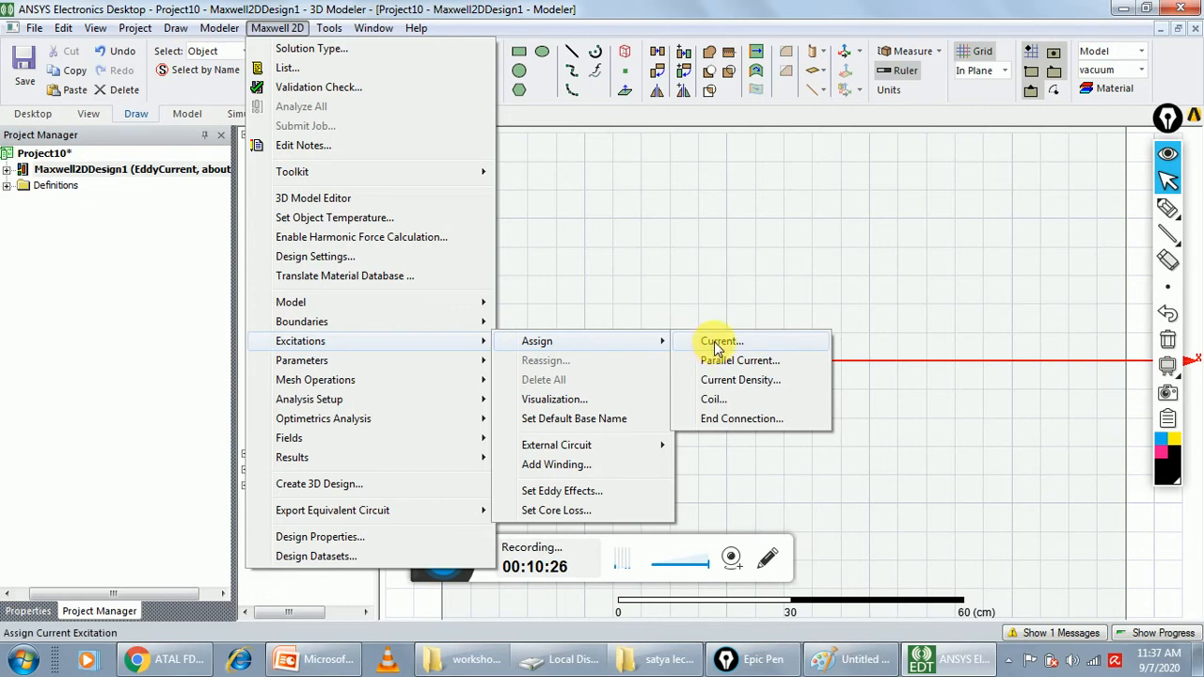
left_click(717, 344)
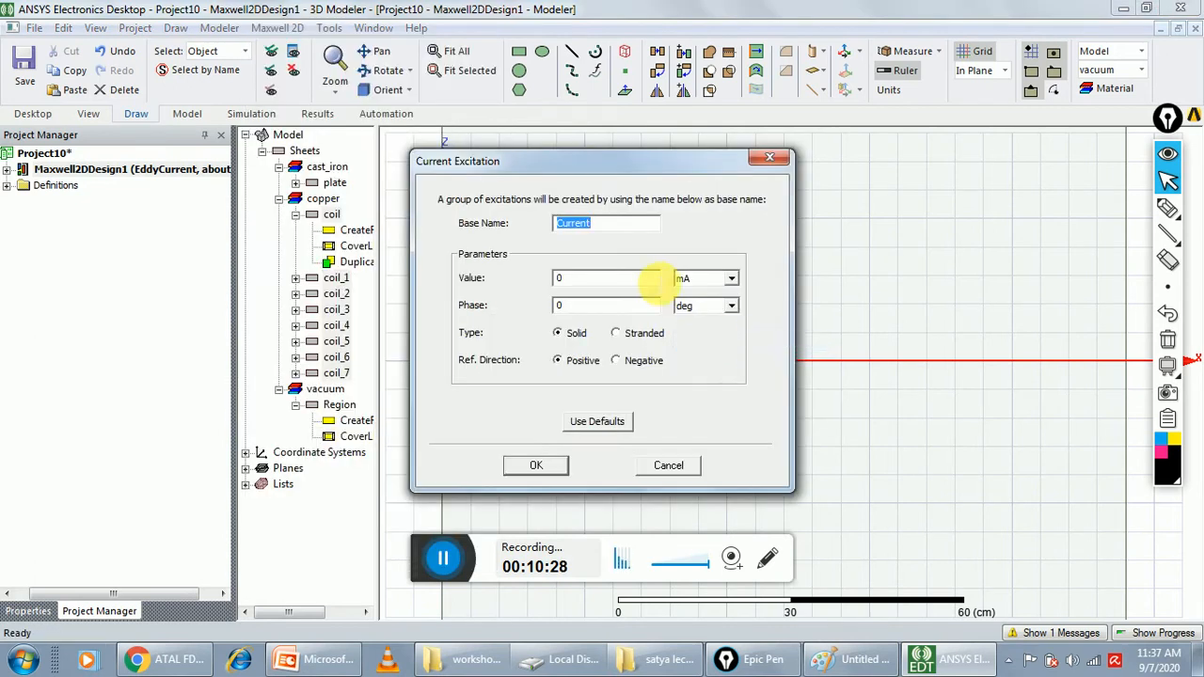
left_click(598, 280)
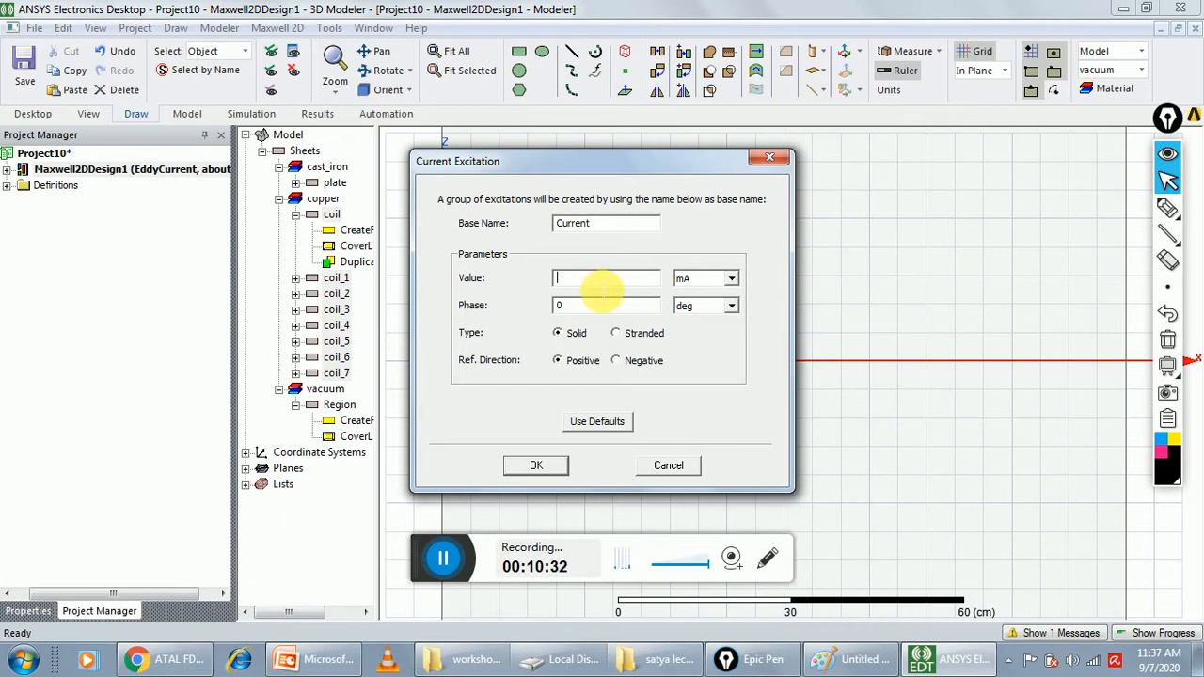
type("120")
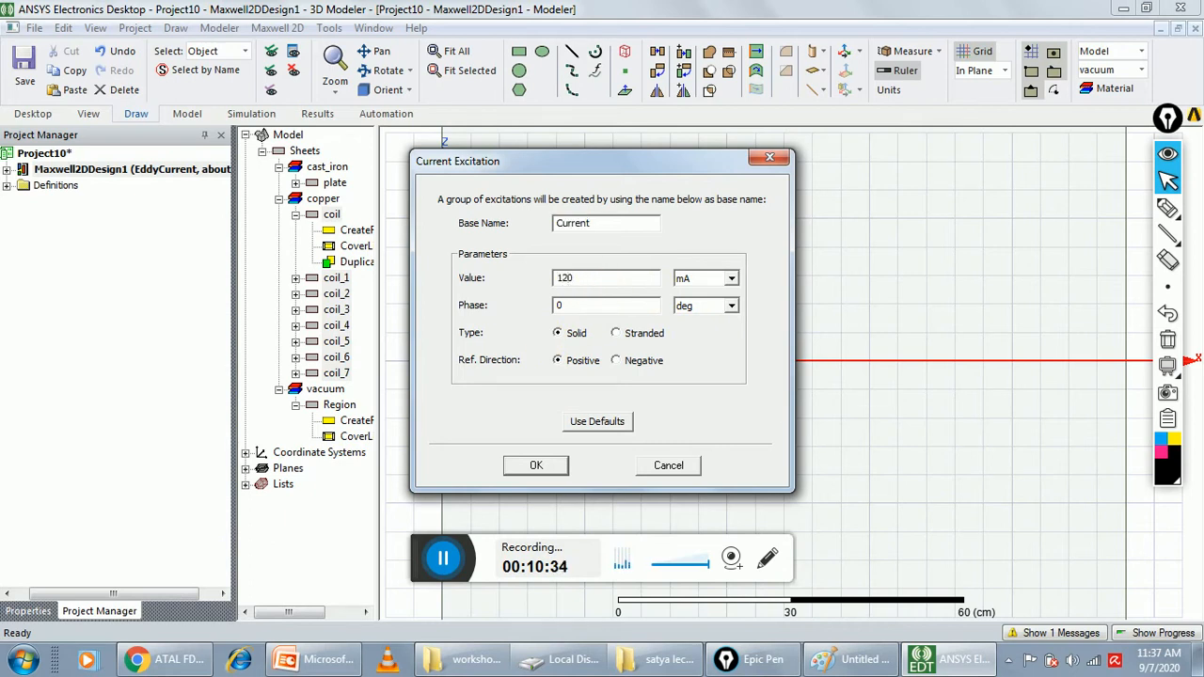
left_click(729, 279)
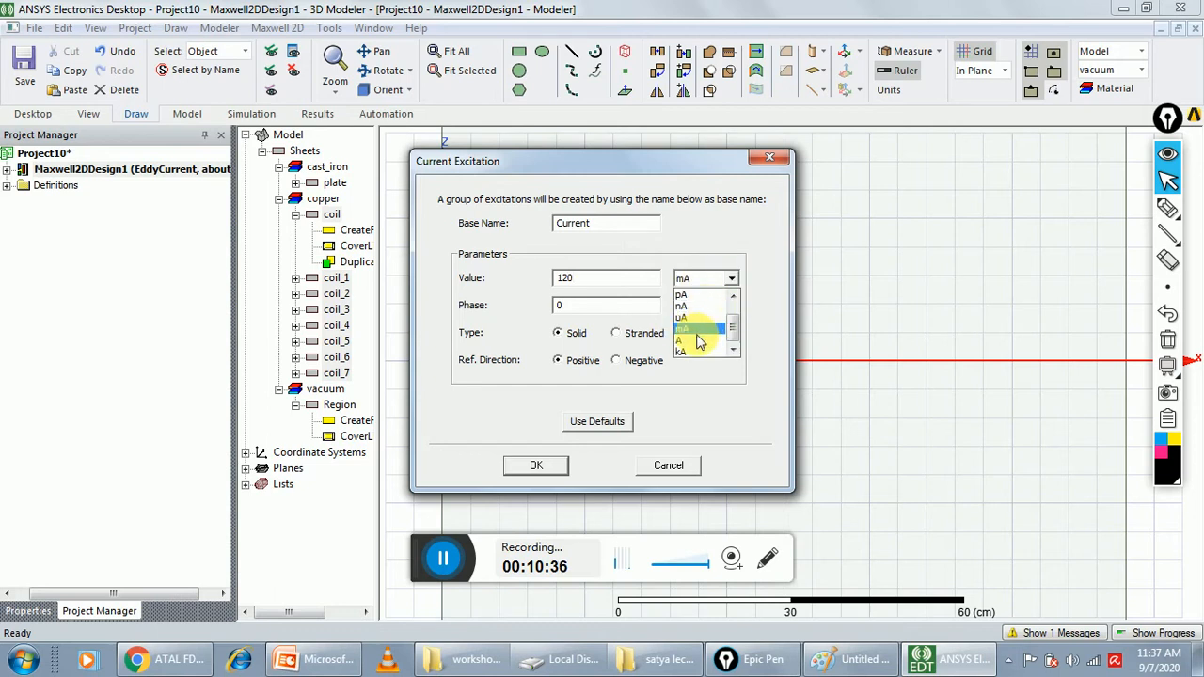
left_click(699, 341)
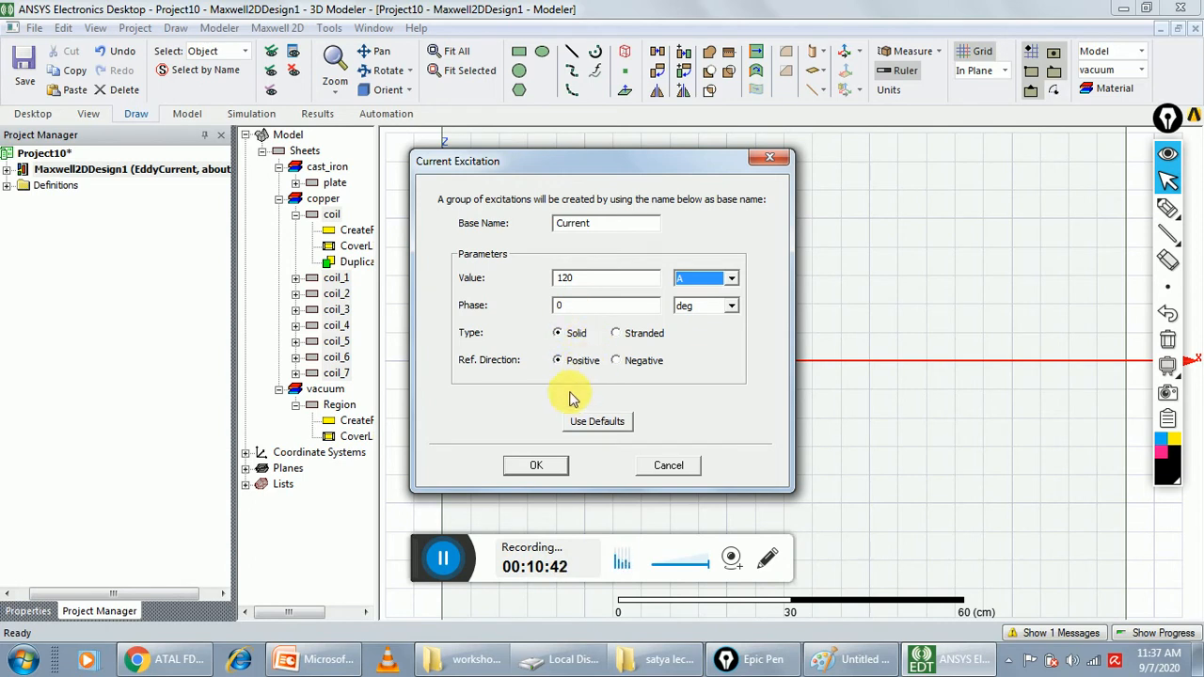
left_click(537, 465)
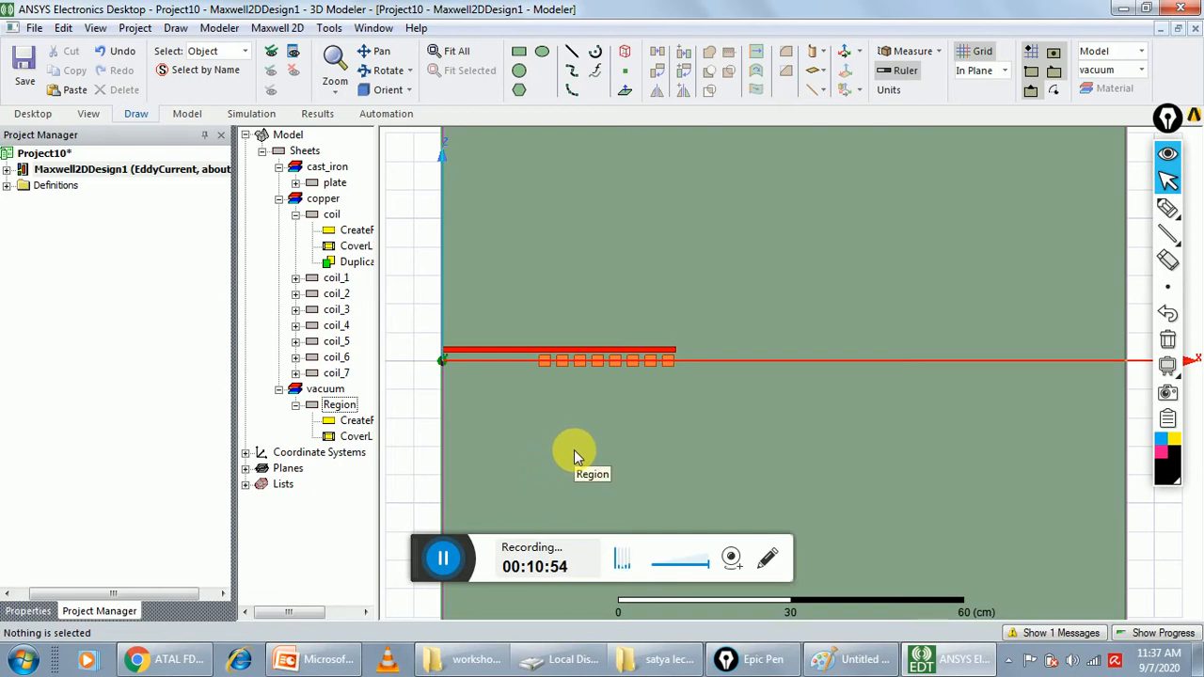
Step: Switch the selection mode to edges and select the Region rectangle's bottom, outer and top edges, excluding the Z-axis edge
left_click(343, 405)
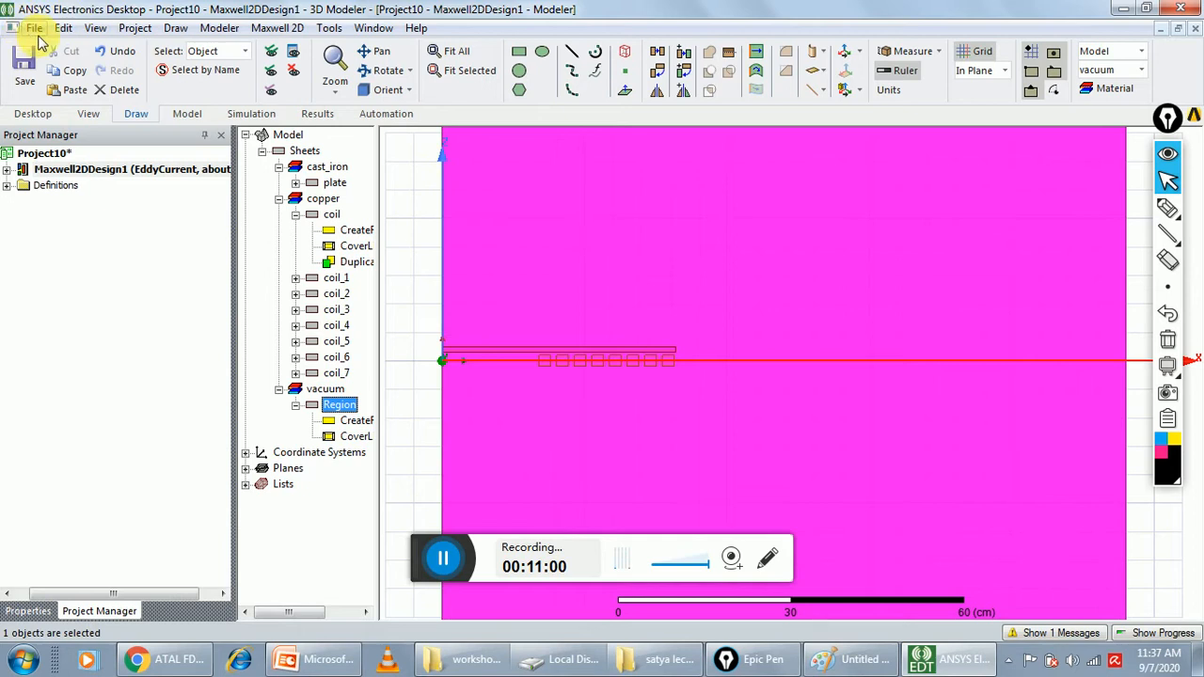
left_click(72, 30)
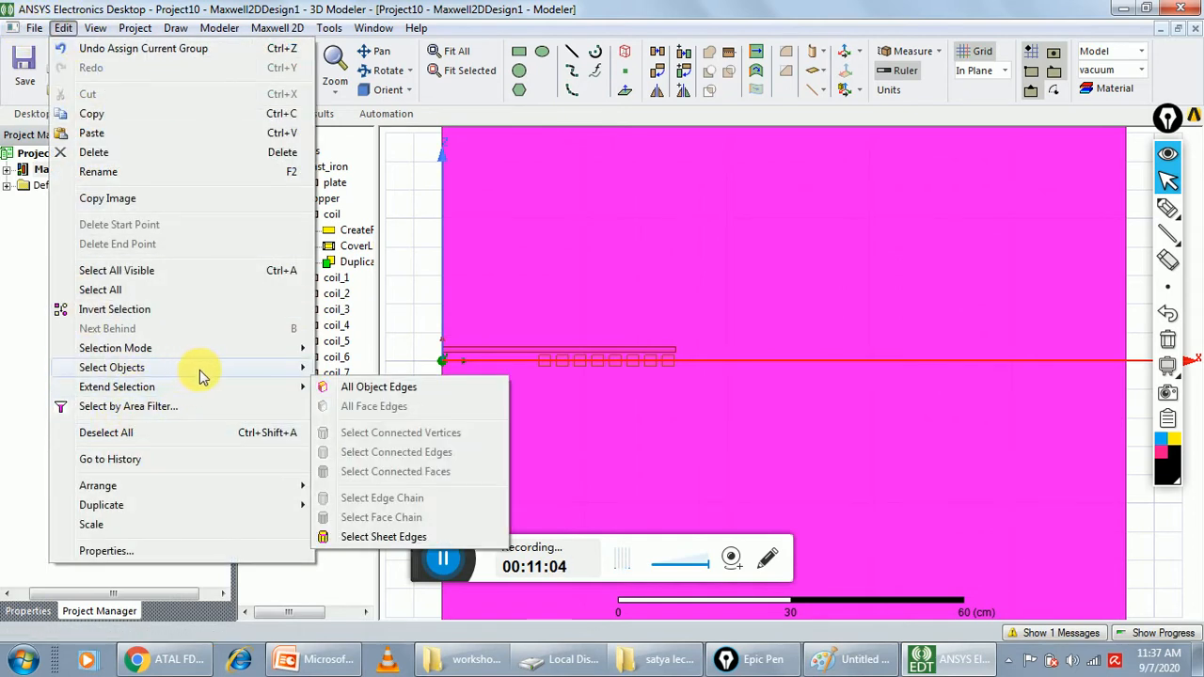
mouse_move(280, 349)
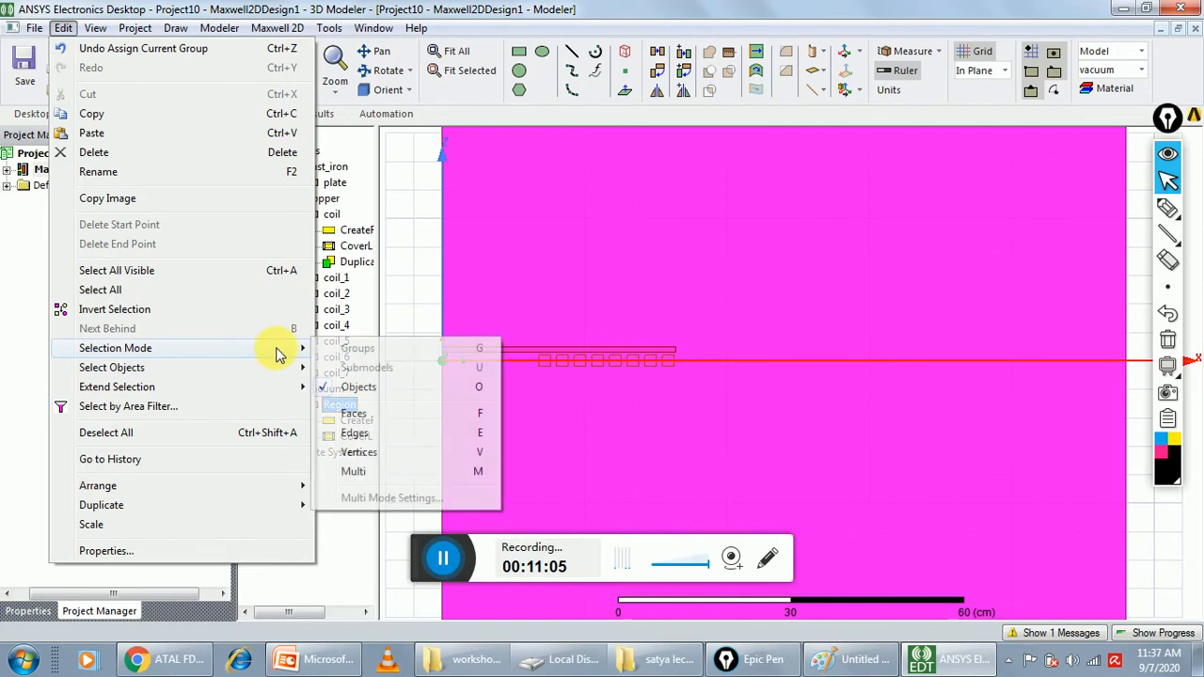
left_click(379, 432)
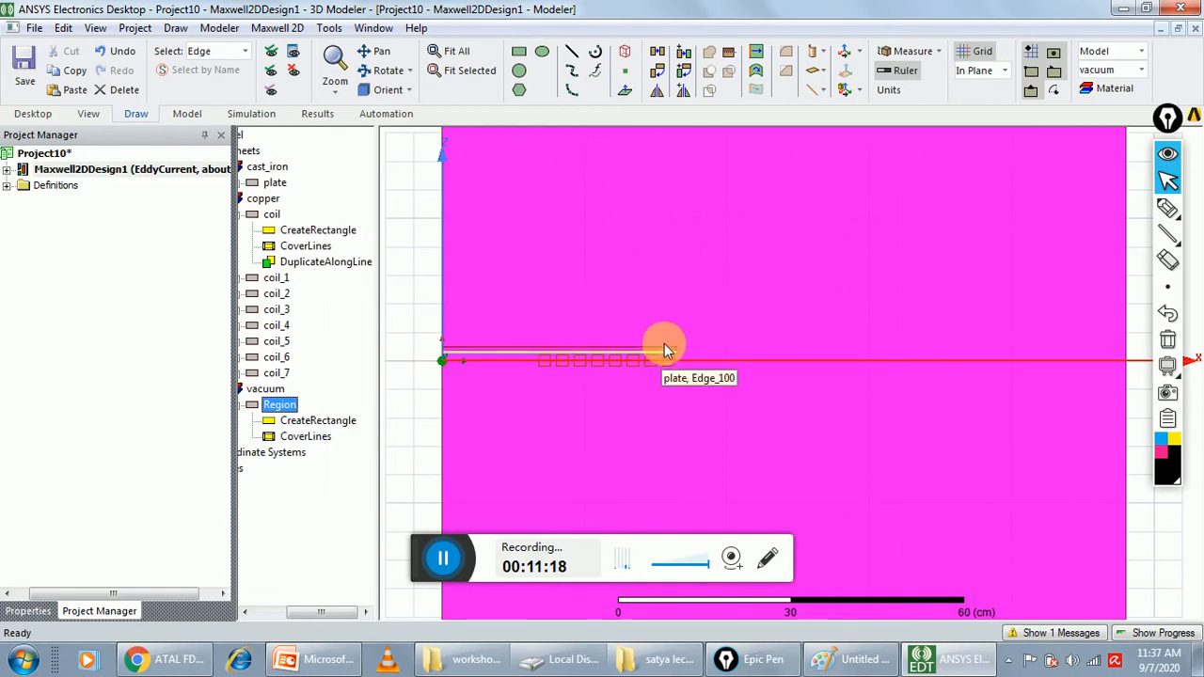
left_click(449, 272)
scroll(418, 281, "down", 5)
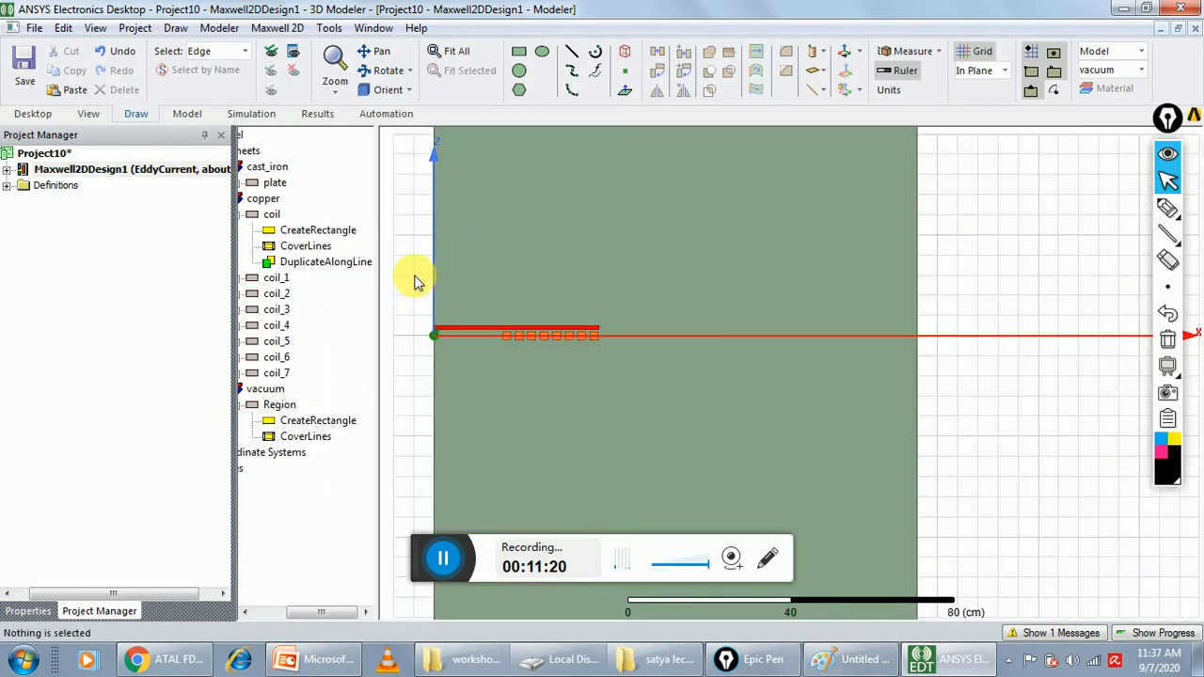
left_click(486, 428)
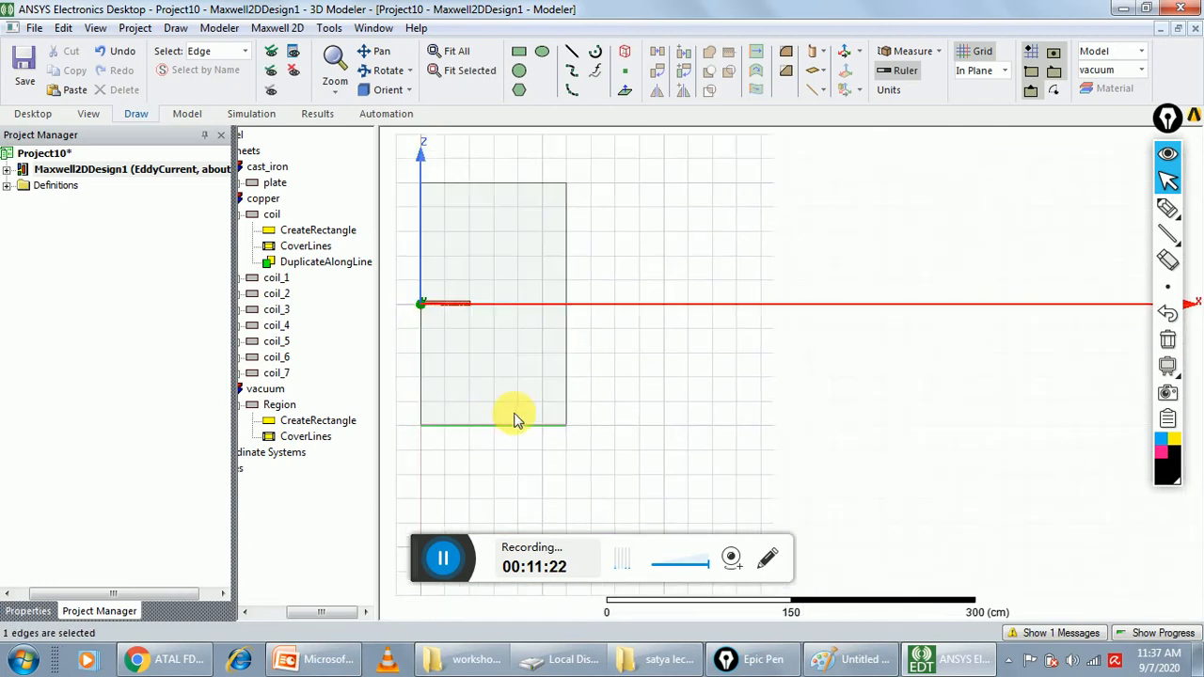
left_click(565, 372, "ctrl")
left_click(514, 184, "ctrl")
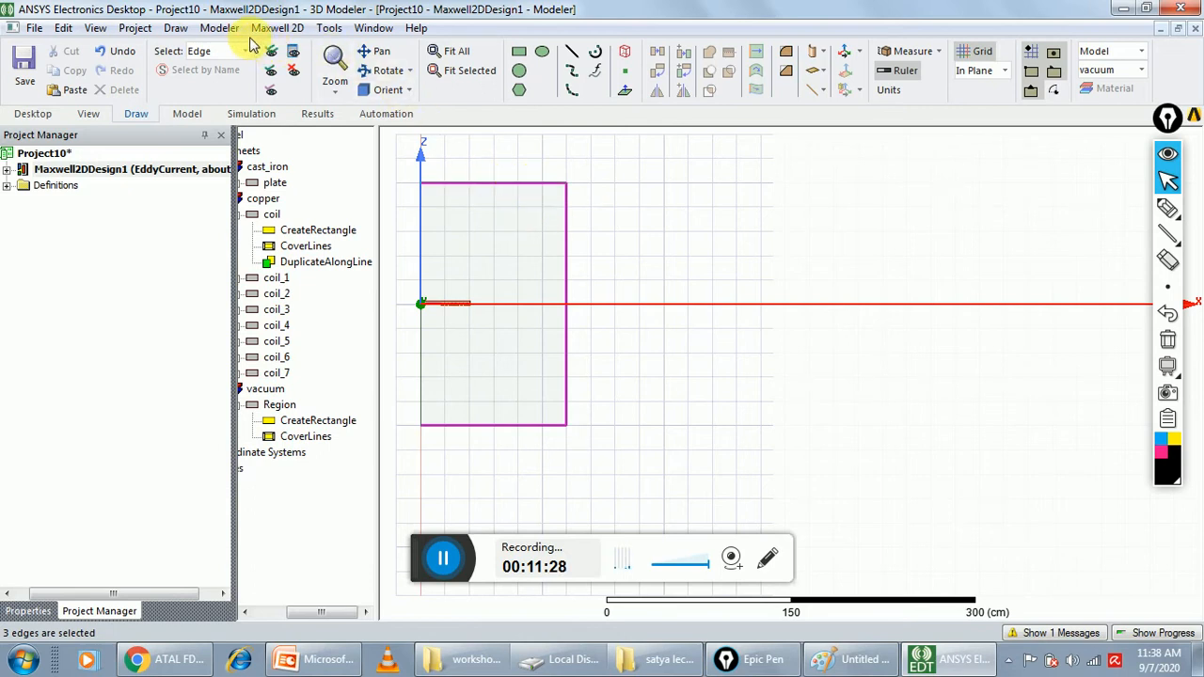
Step: Assign a balloon boundary to the three selected outer edges of the Region
left_click(278, 27)
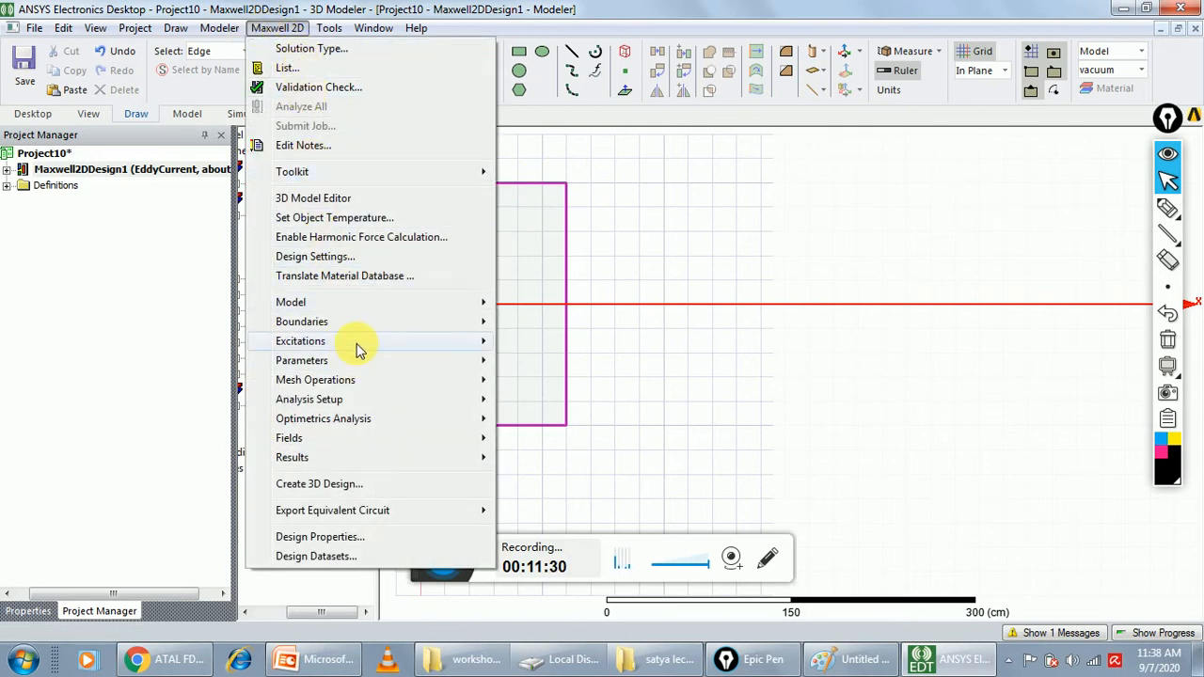
mouse_move(357, 348)
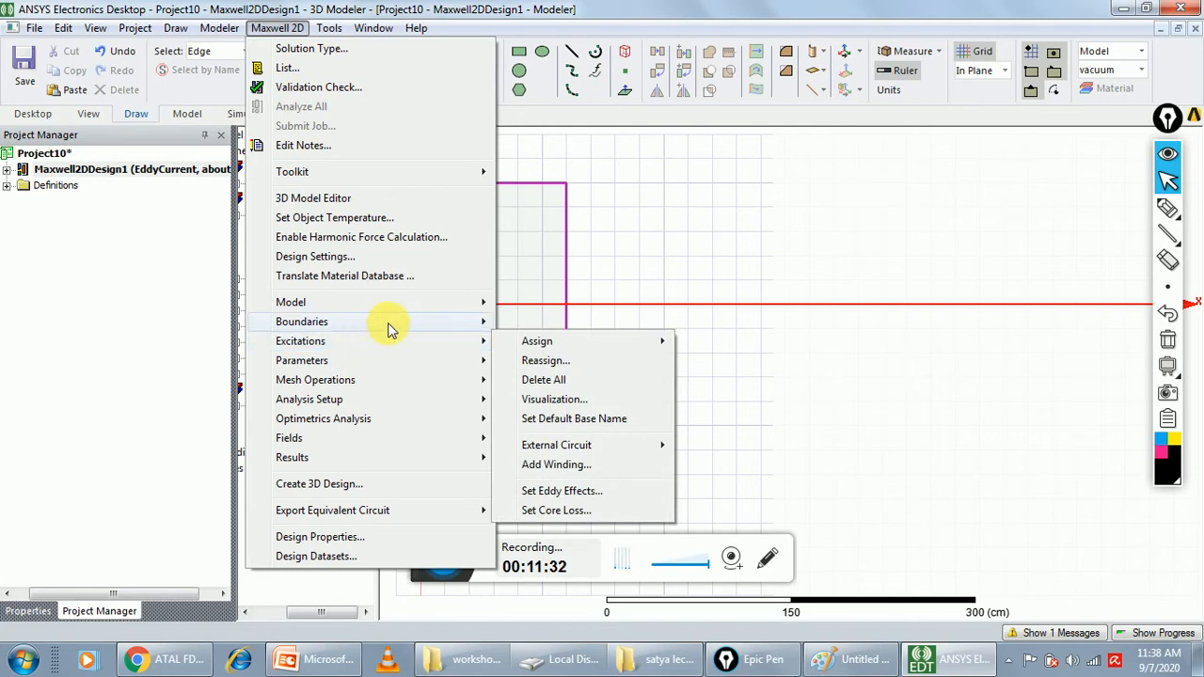
mouse_move(482, 320)
mouse_move(665, 324)
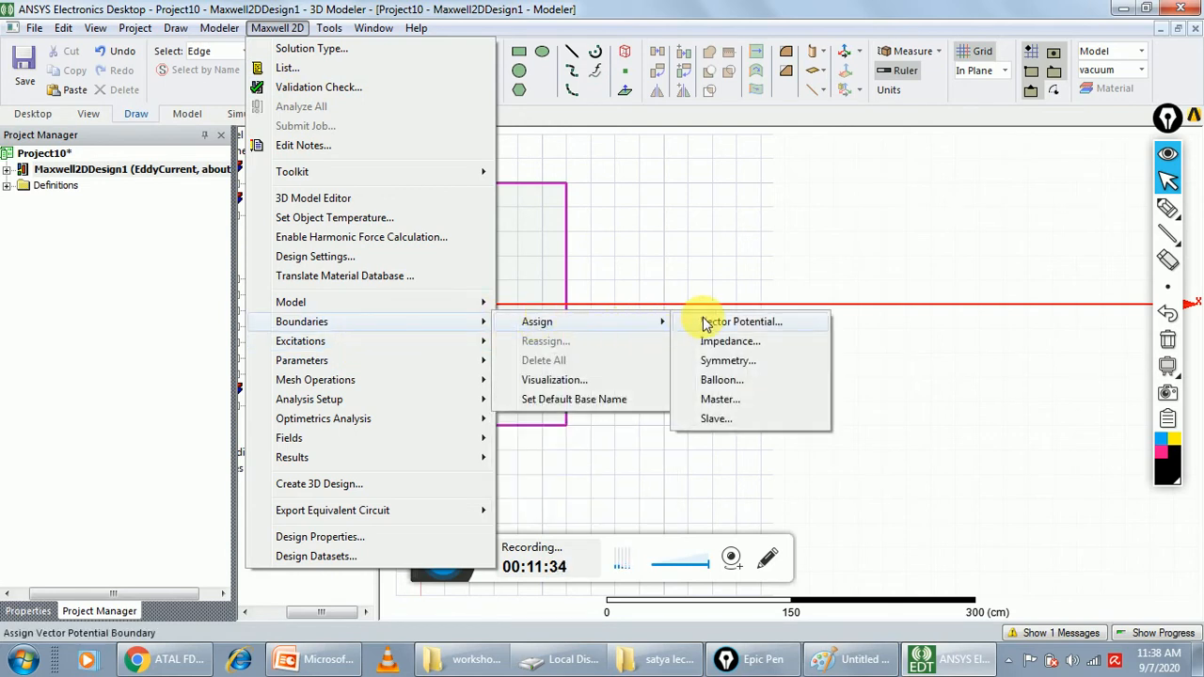
left_click(715, 380)
left_click(520, 462)
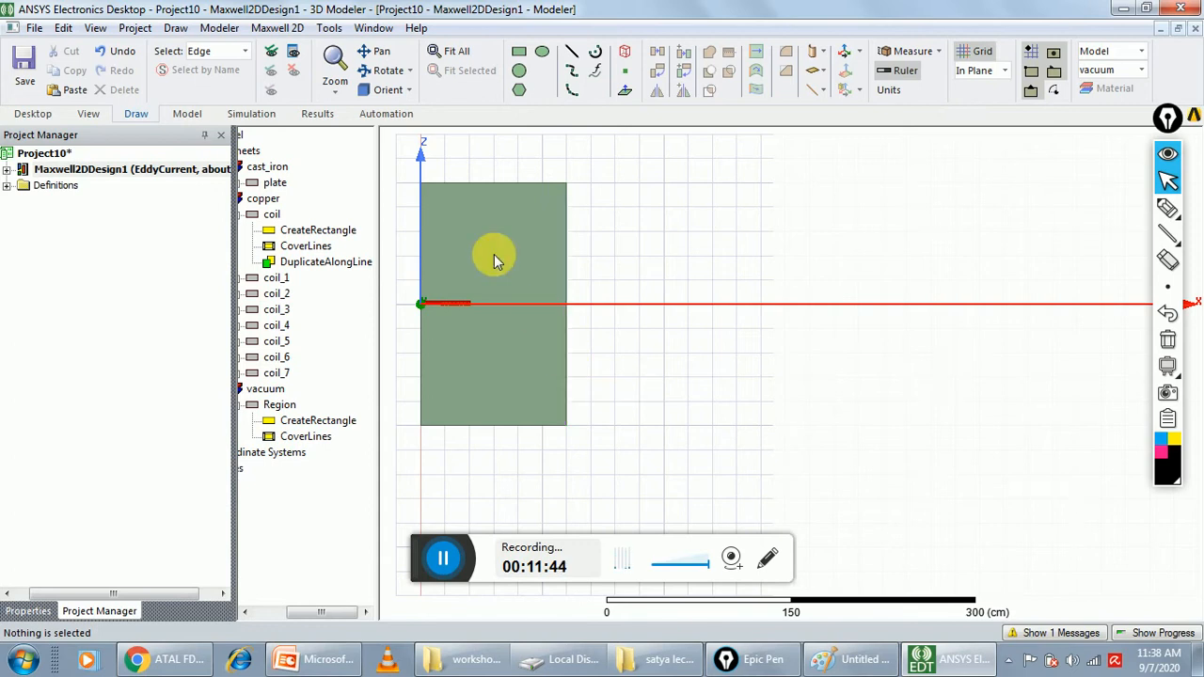
Step: Assign a matrix parameter named Matrix1 that includes all eight sources, Current_1 through Current_8, with infinite return paths
left_click(277, 27)
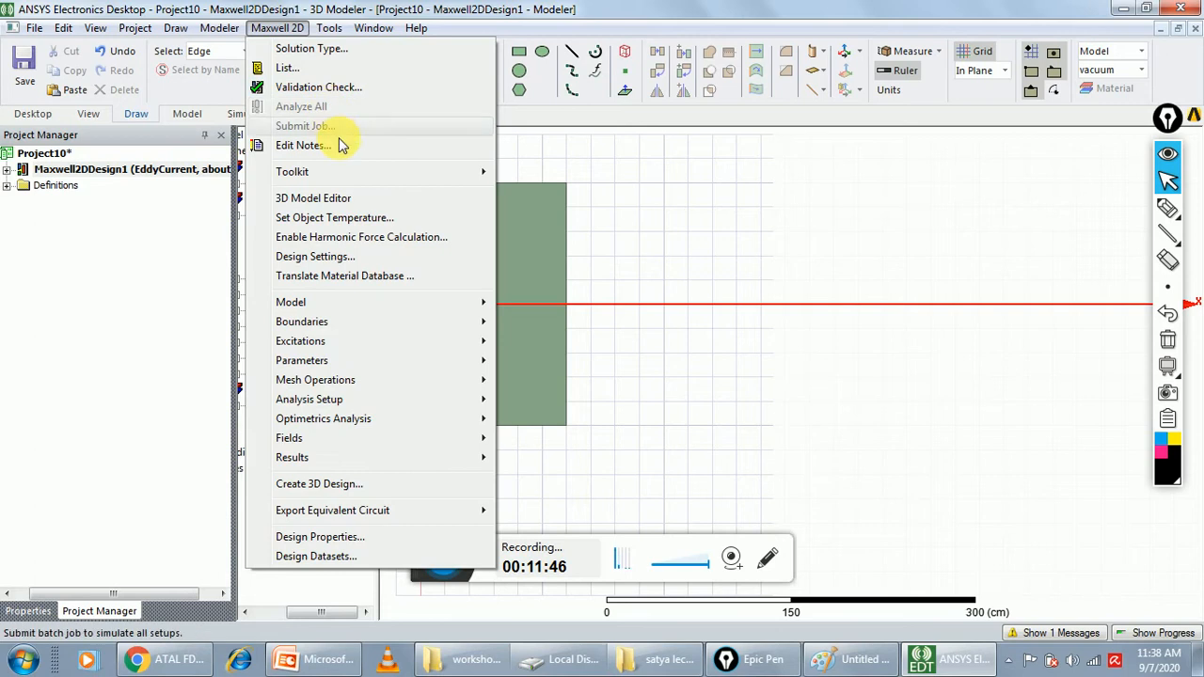
mouse_move(409, 368)
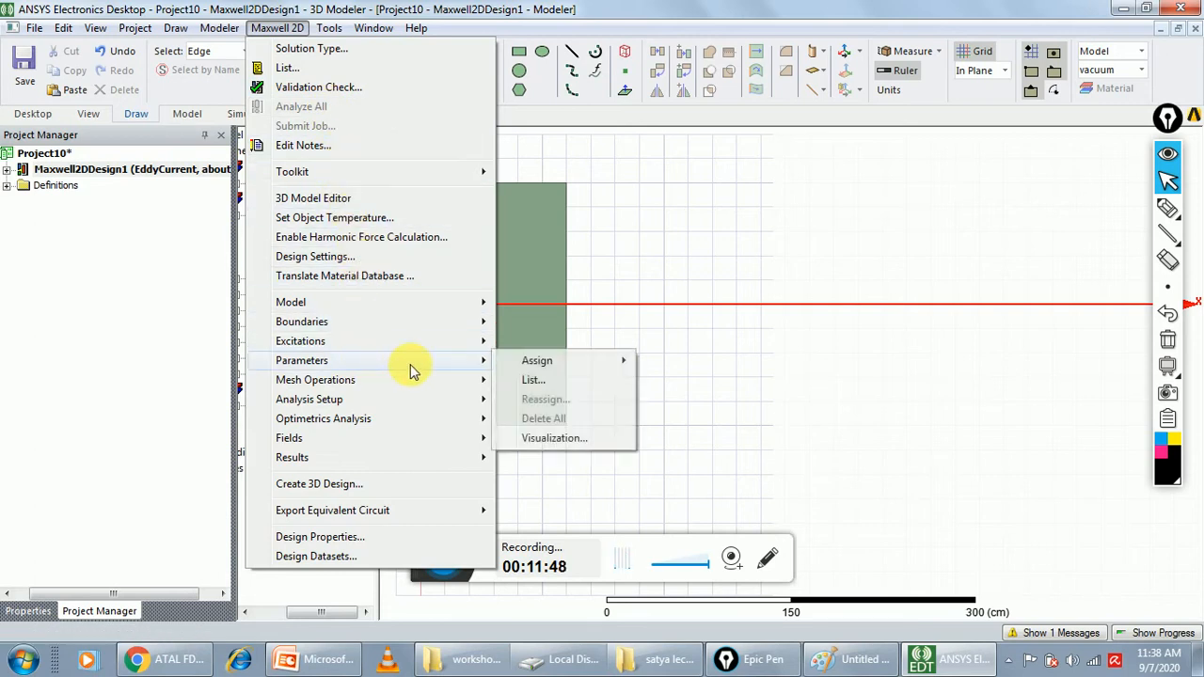
mouse_move(613, 361)
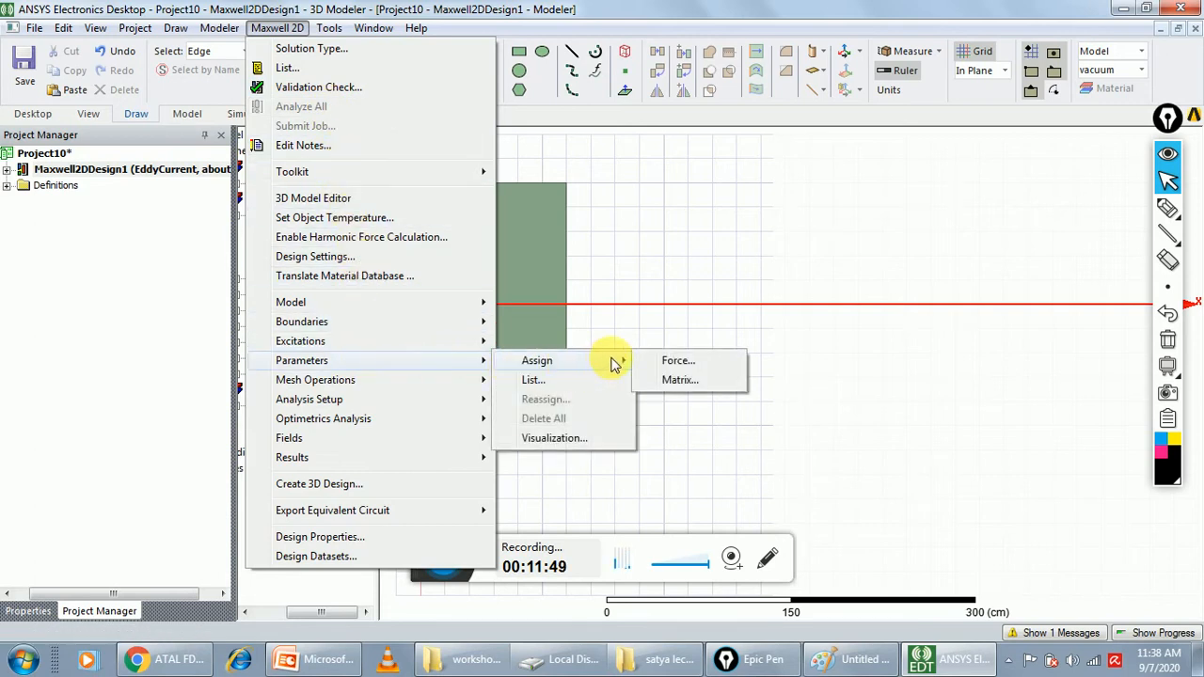
left_click(674, 383)
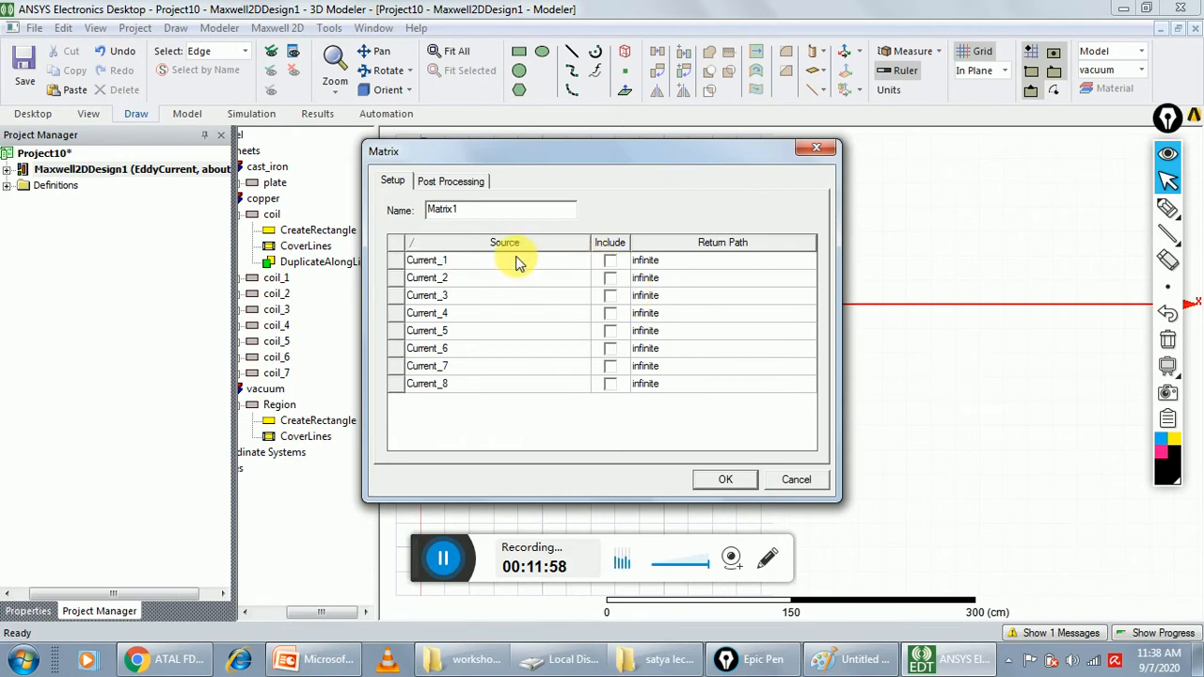
left_click(609, 261)
left_click(610, 278)
left_click(610, 296)
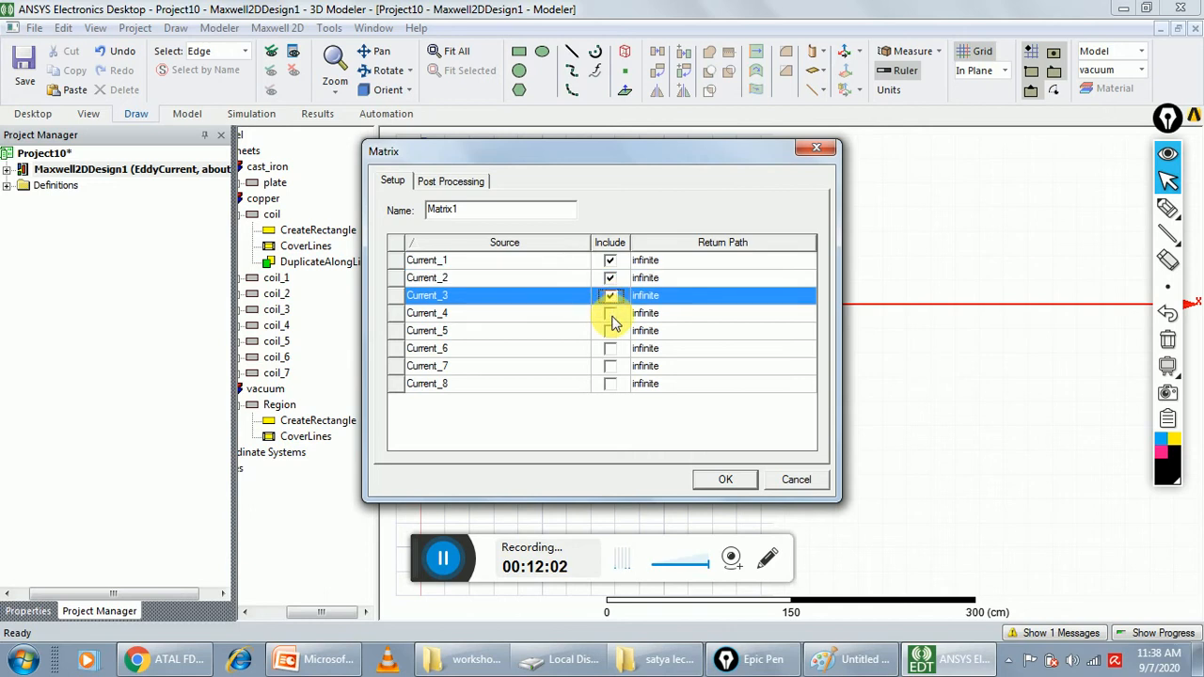
left_click(610, 313)
left_click(610, 331)
left_click(610, 349)
left_click(609, 366)
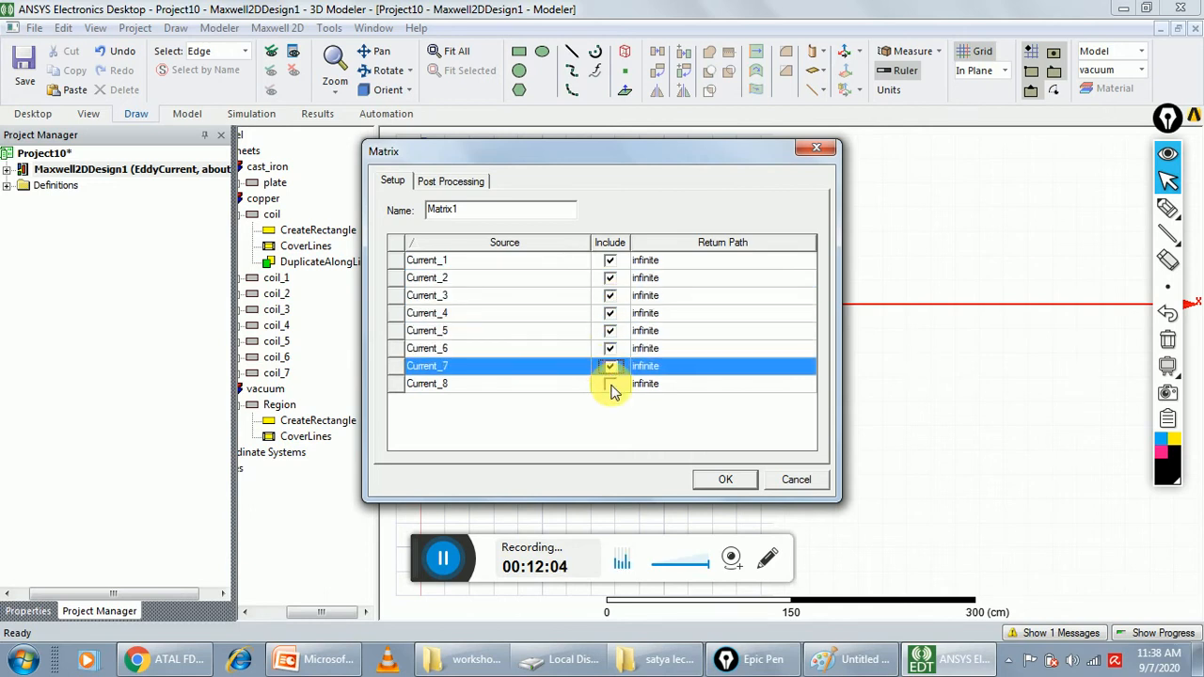
left_click(610, 384)
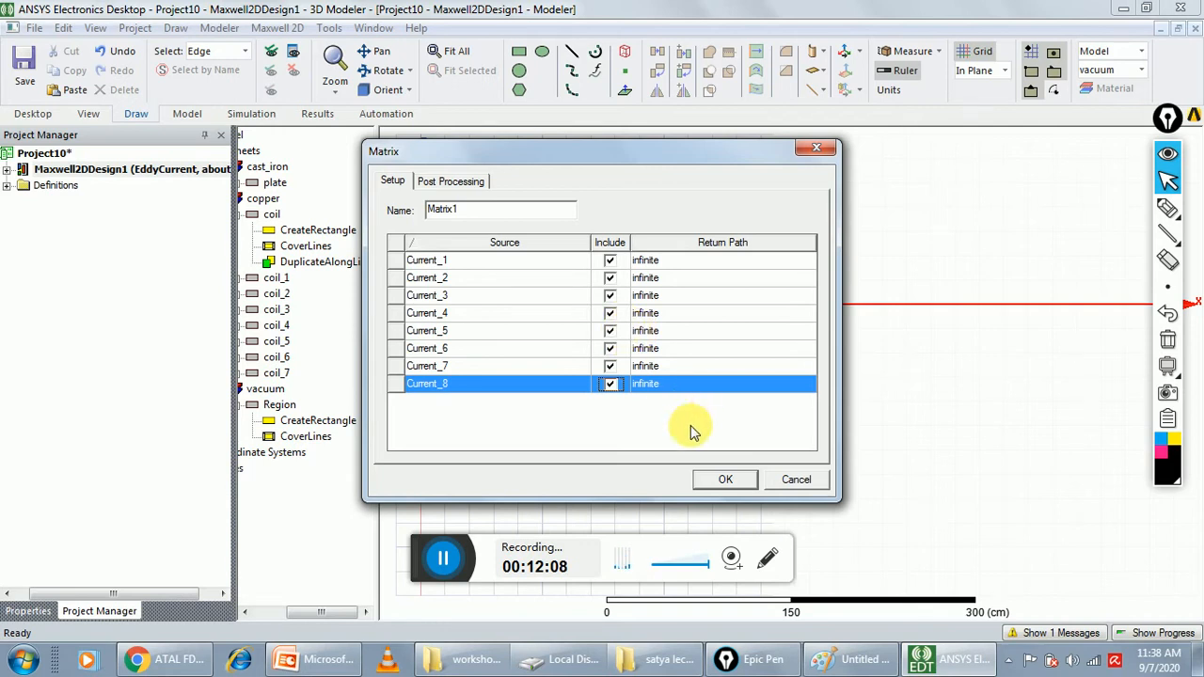
left_click(715, 480)
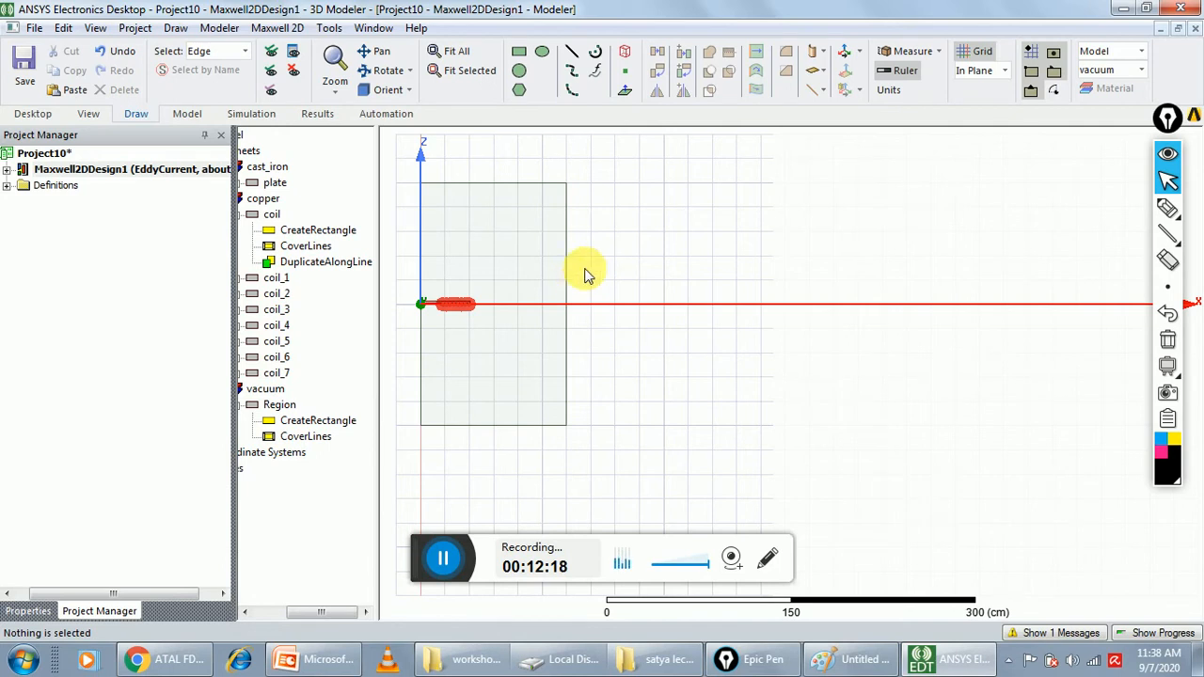
Step: Add a solution setup to the design and set its maximum number of passes to 15
left_click(276, 28)
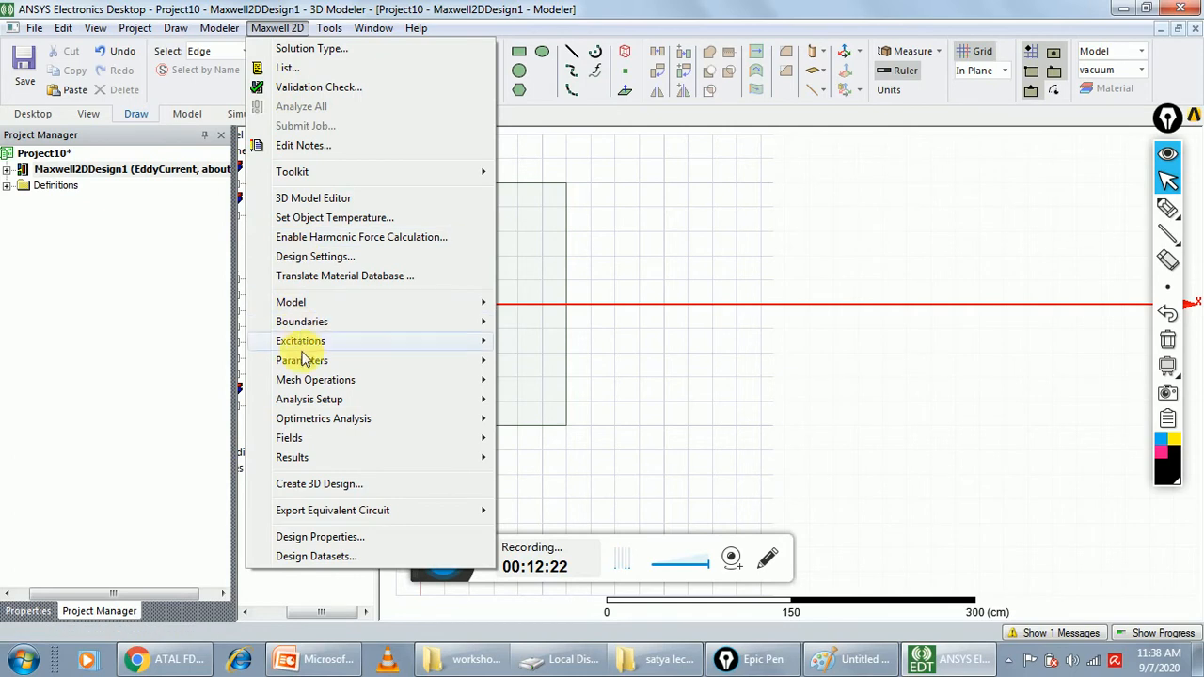
mouse_move(323, 403)
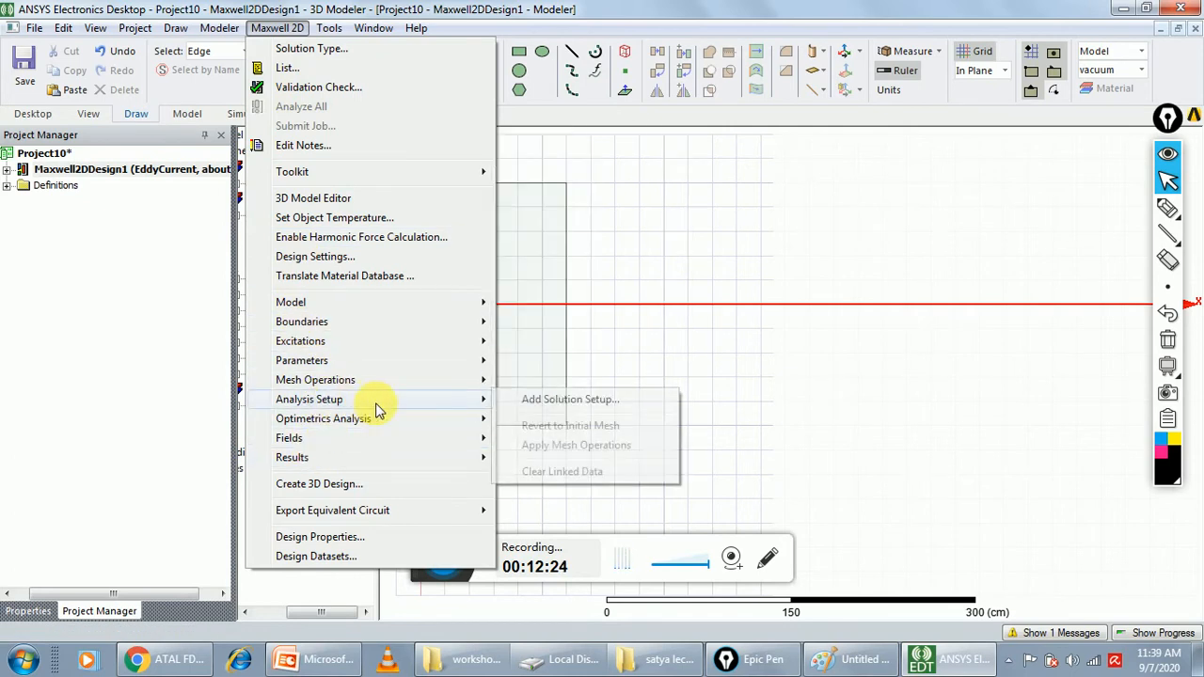
left_click(532, 403)
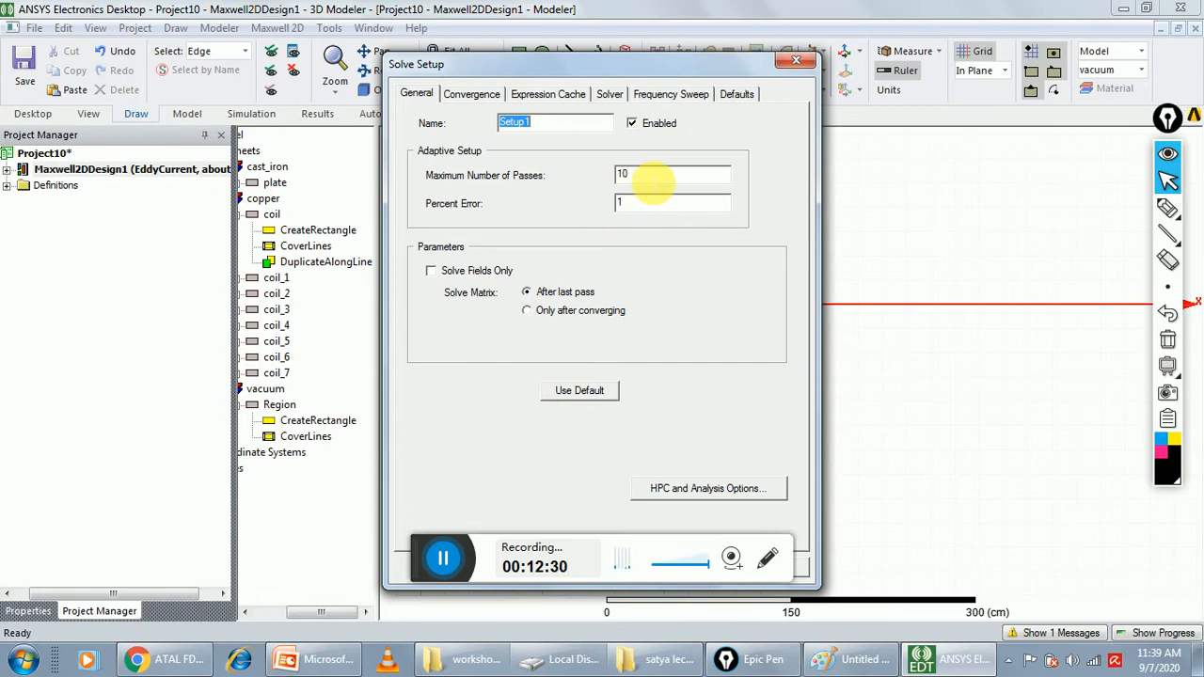
type("\\")
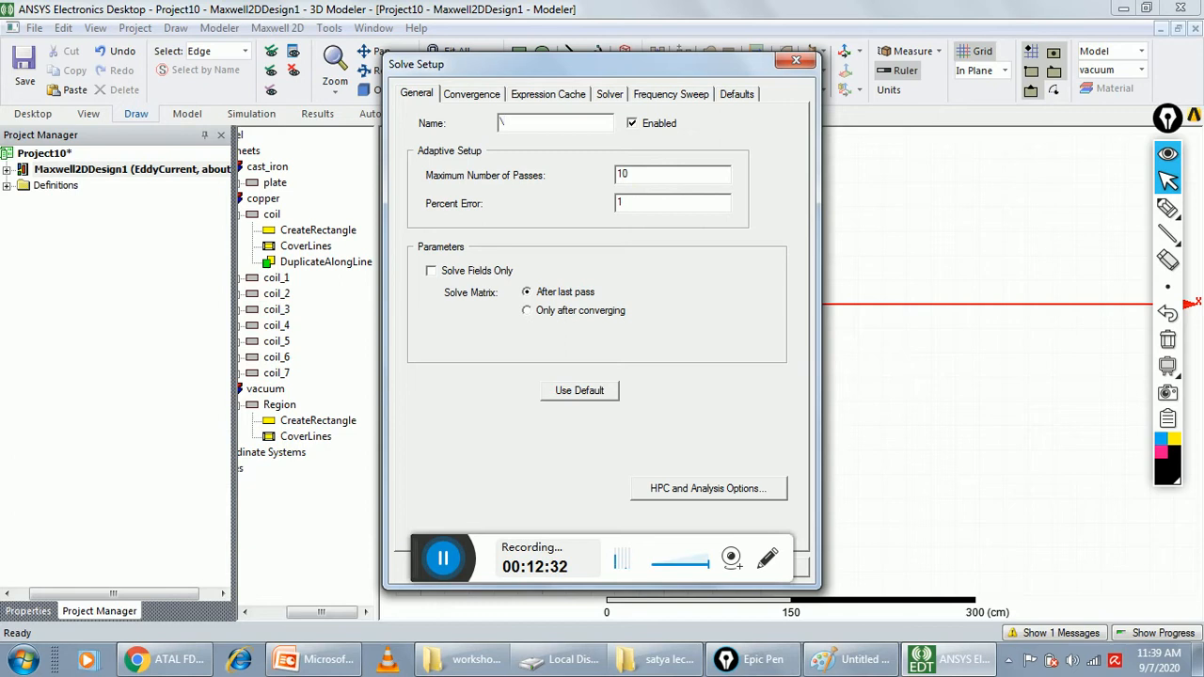
key("ctrl+z")
key("Tab")
key("Tab")
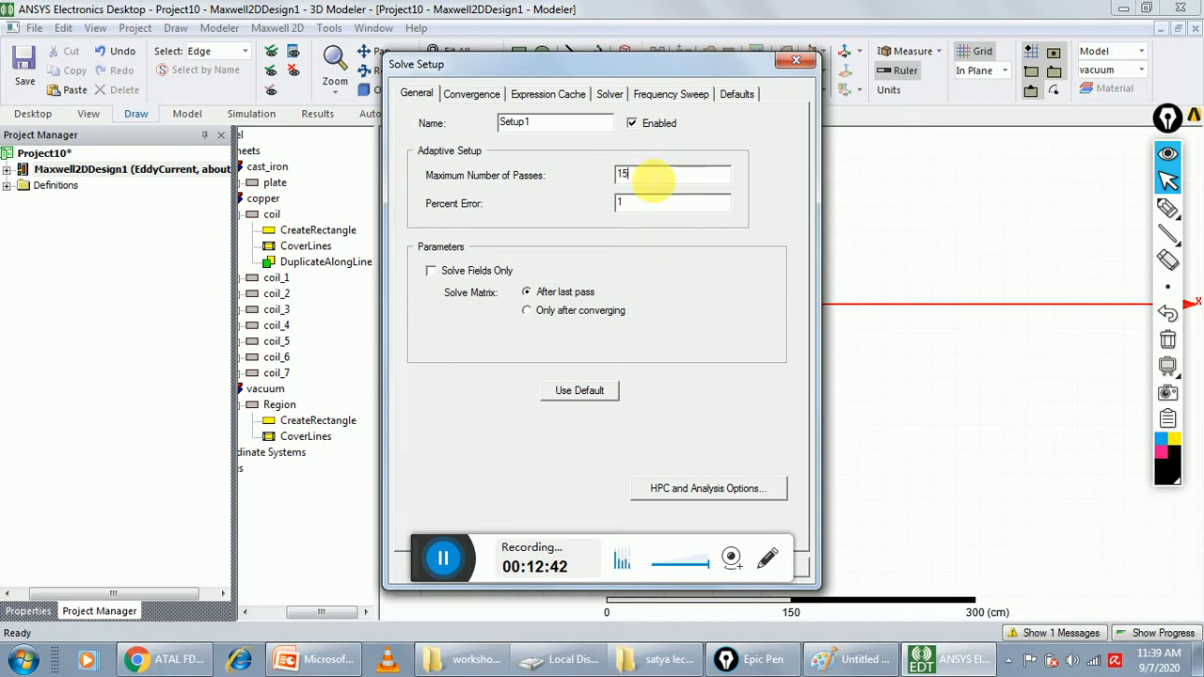
Step: Set the solution setup's adaptive frequency to 600 Hz and accept the setup
left_click(610, 95)
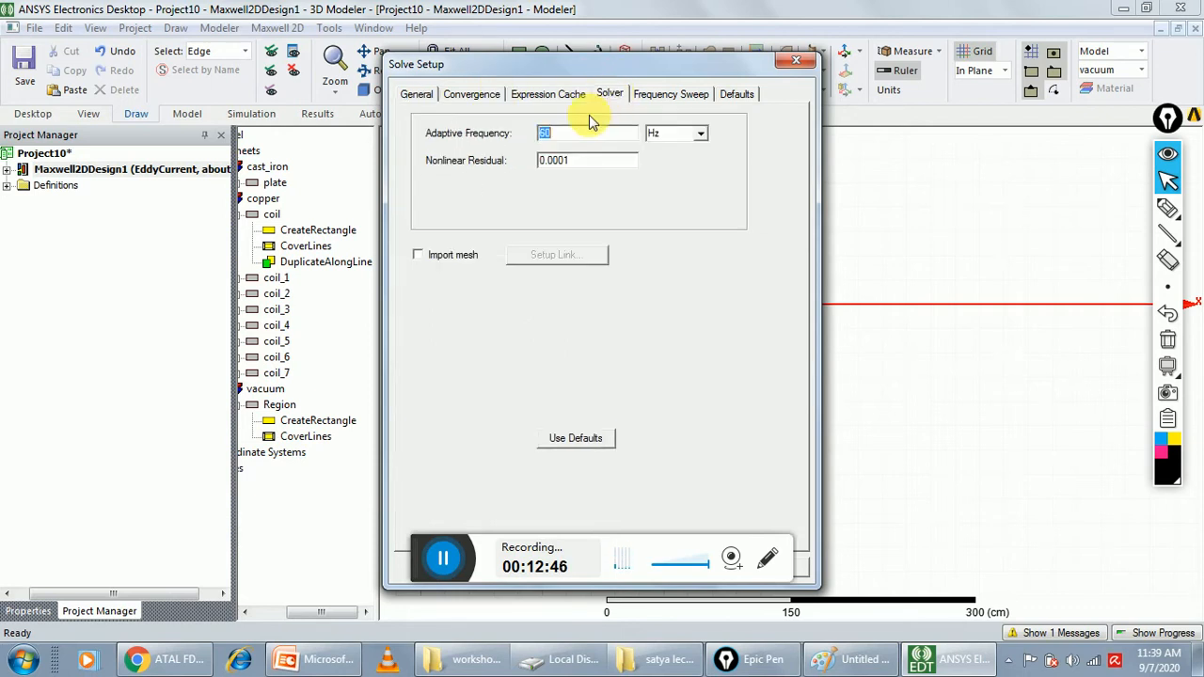
type("6")
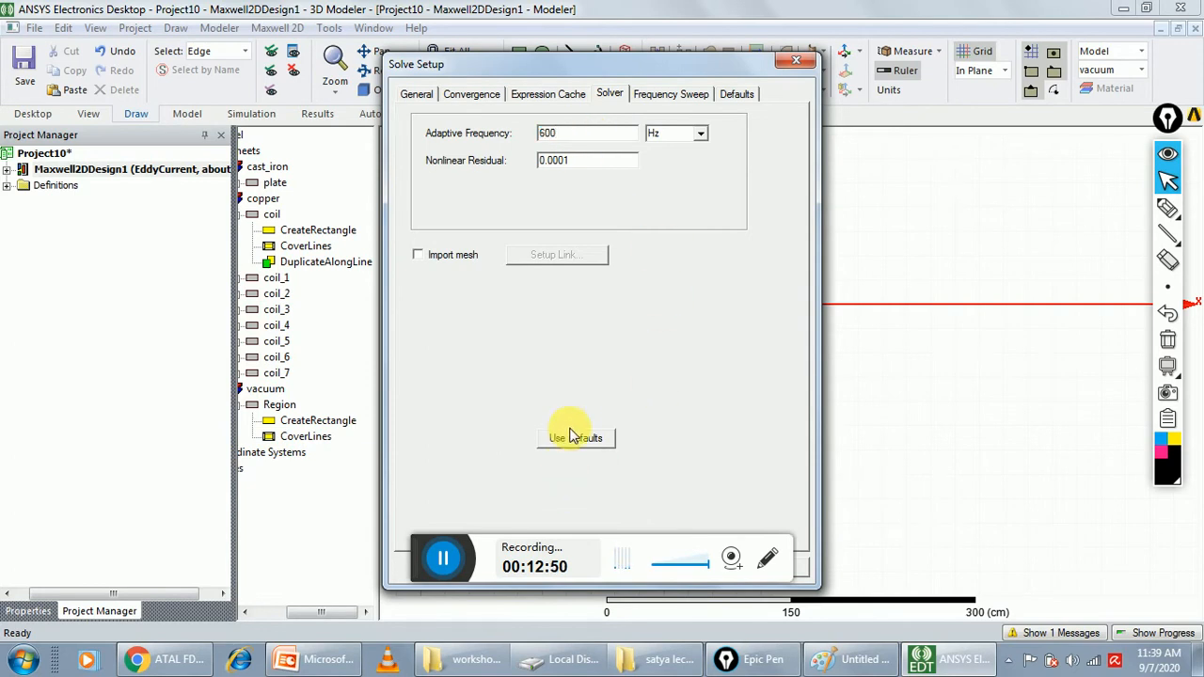
left_click_drag(681, 72, 884, 37)
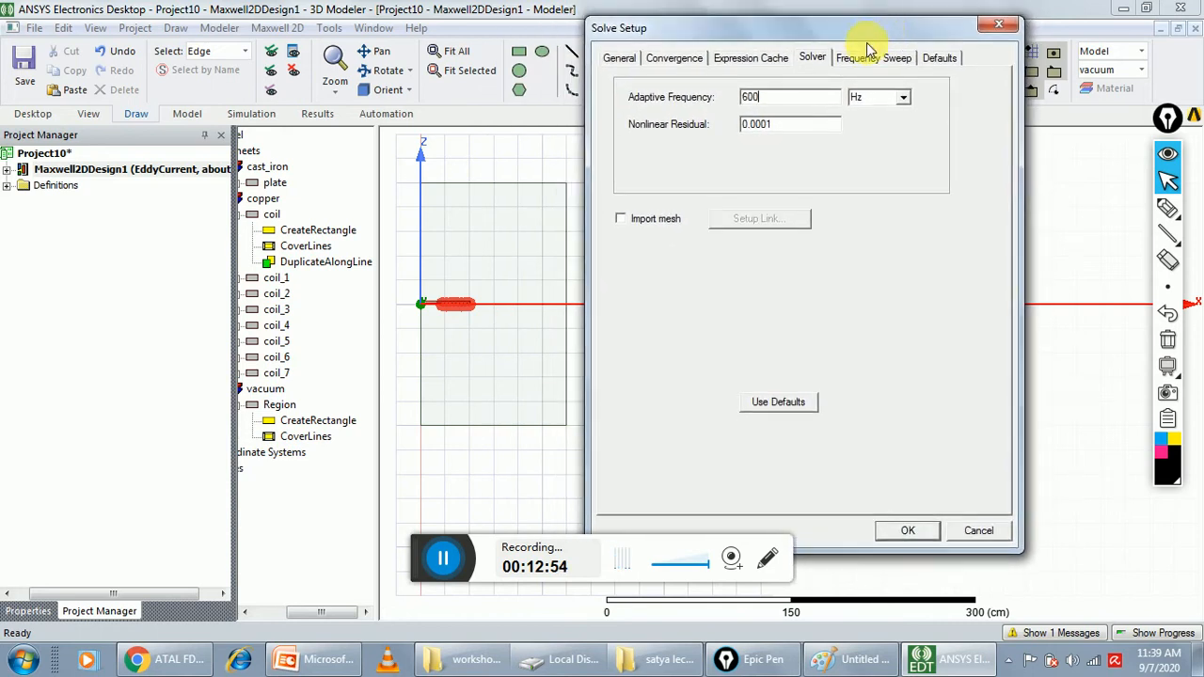
left_click(920, 530)
Step: Run a validation check on the design, review the checked items and close the report
left_click(291, 29)
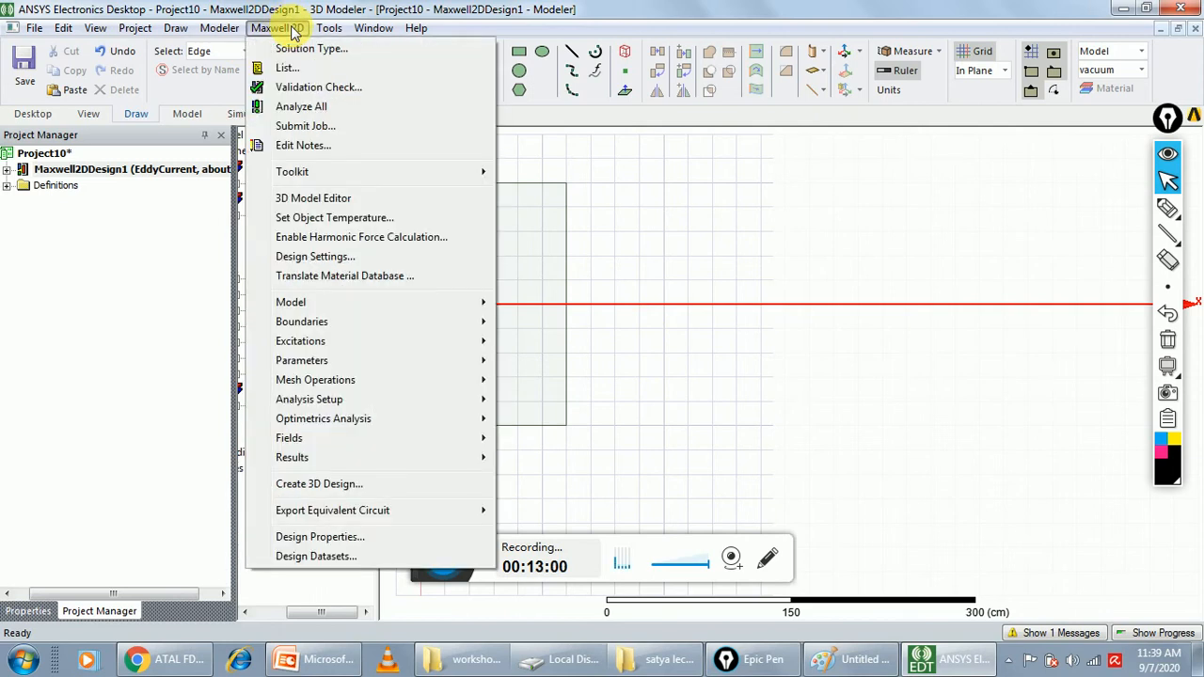
left_click(331, 88)
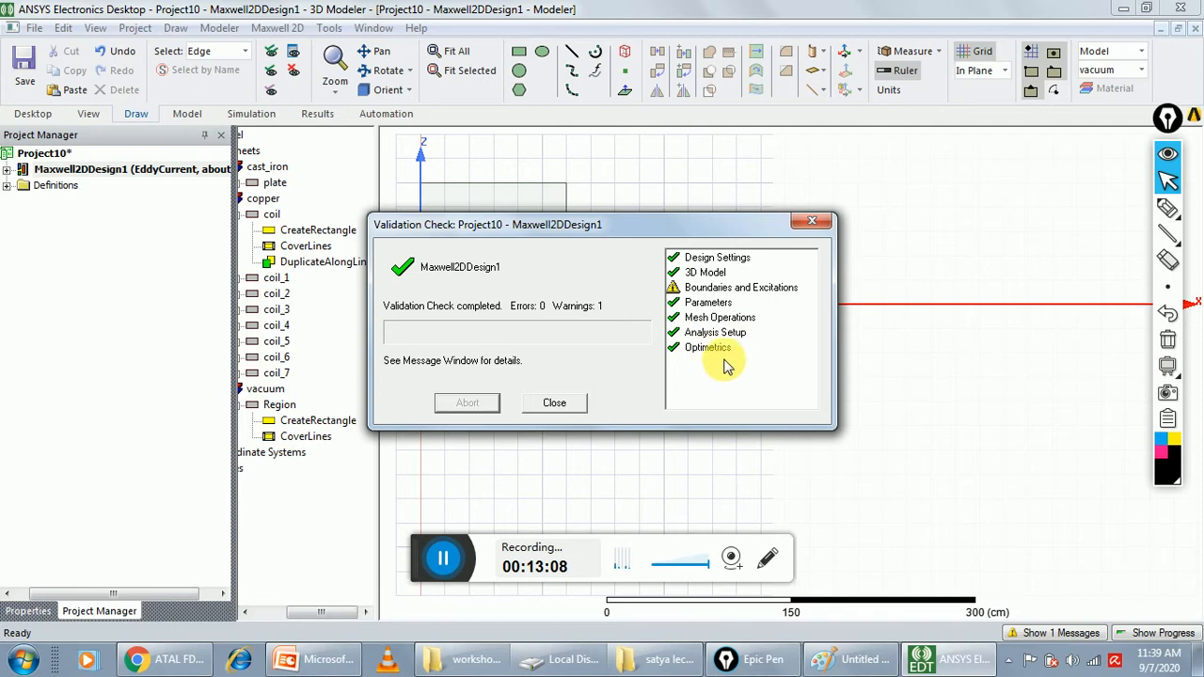
left_click(552, 403)
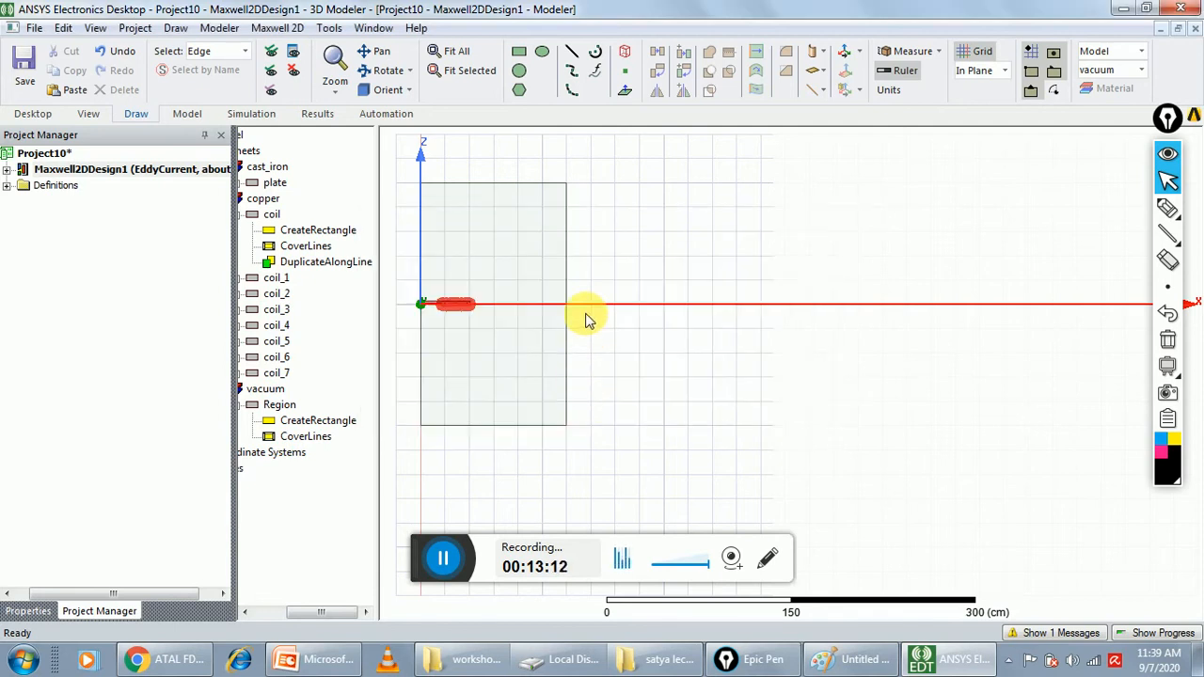
Step: Analyze the whole design, saving the project as P3 in the Ansoft folder when asked for a file name
left_click(283, 29)
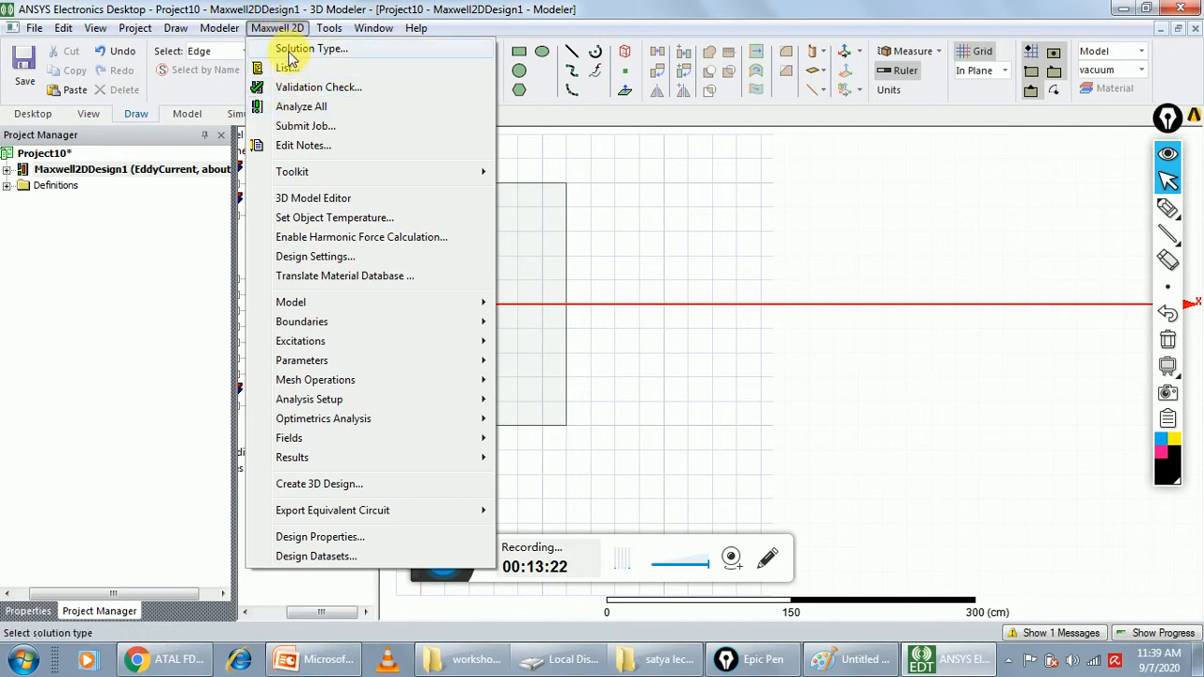
left_click(313, 110)
left_click(247, 576)
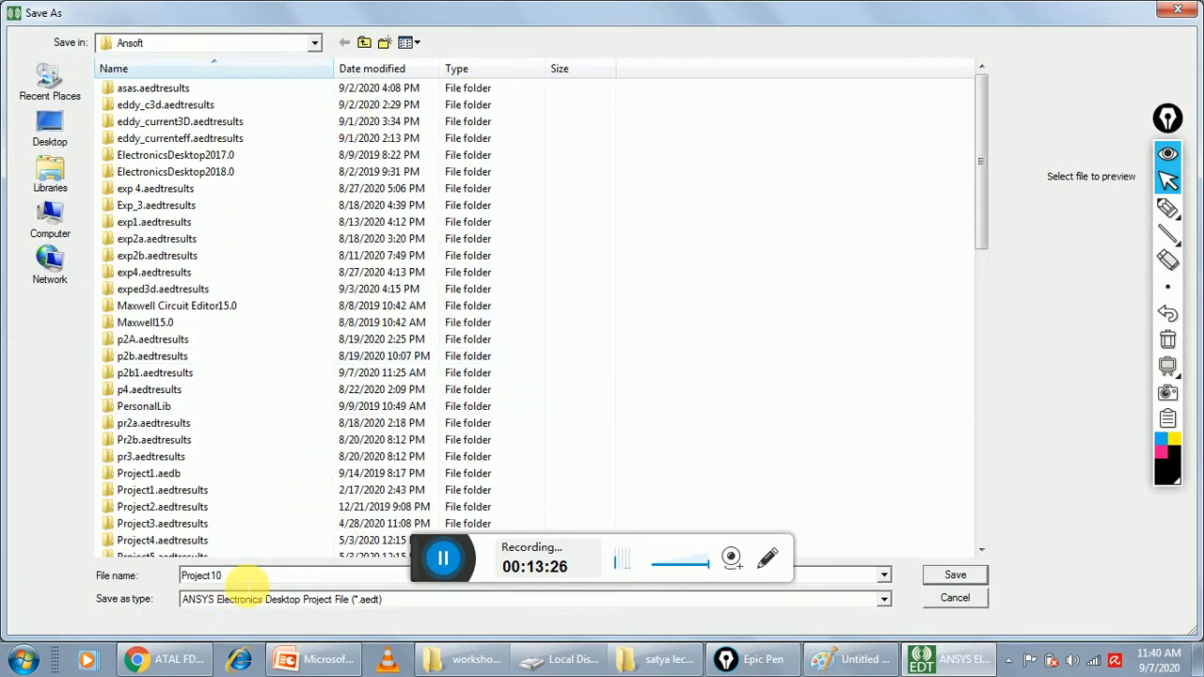
key("BackSpace")
key("BackSpace")
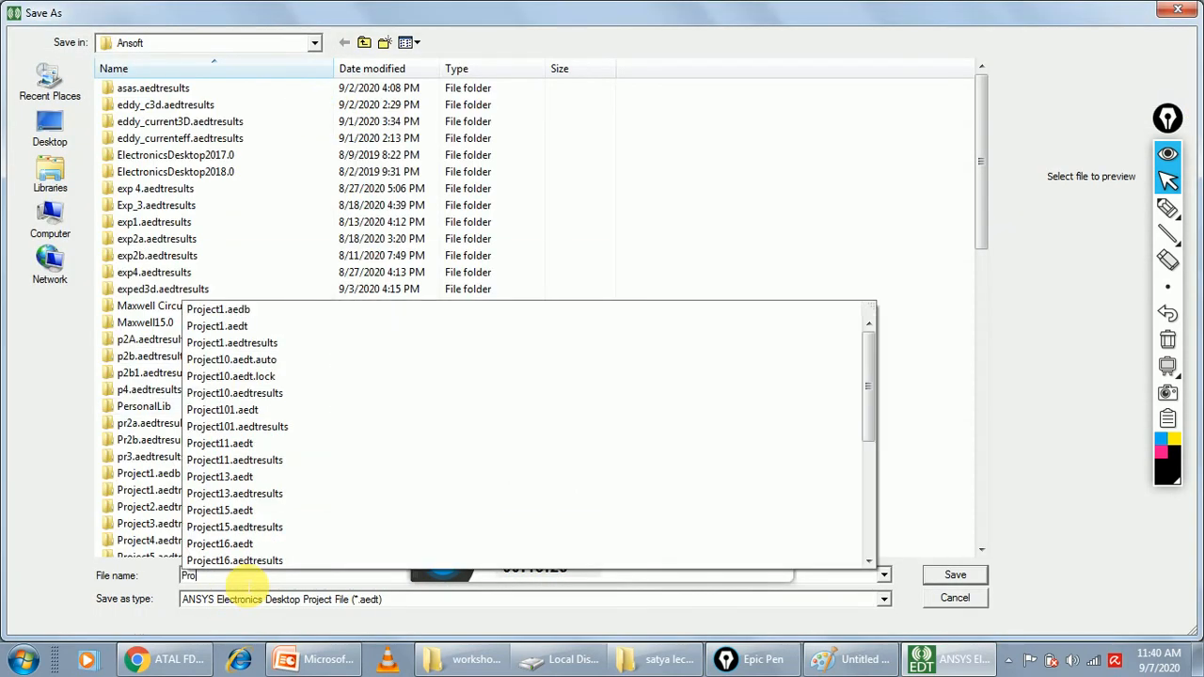
key("BackSpace")
key("BackSpace")
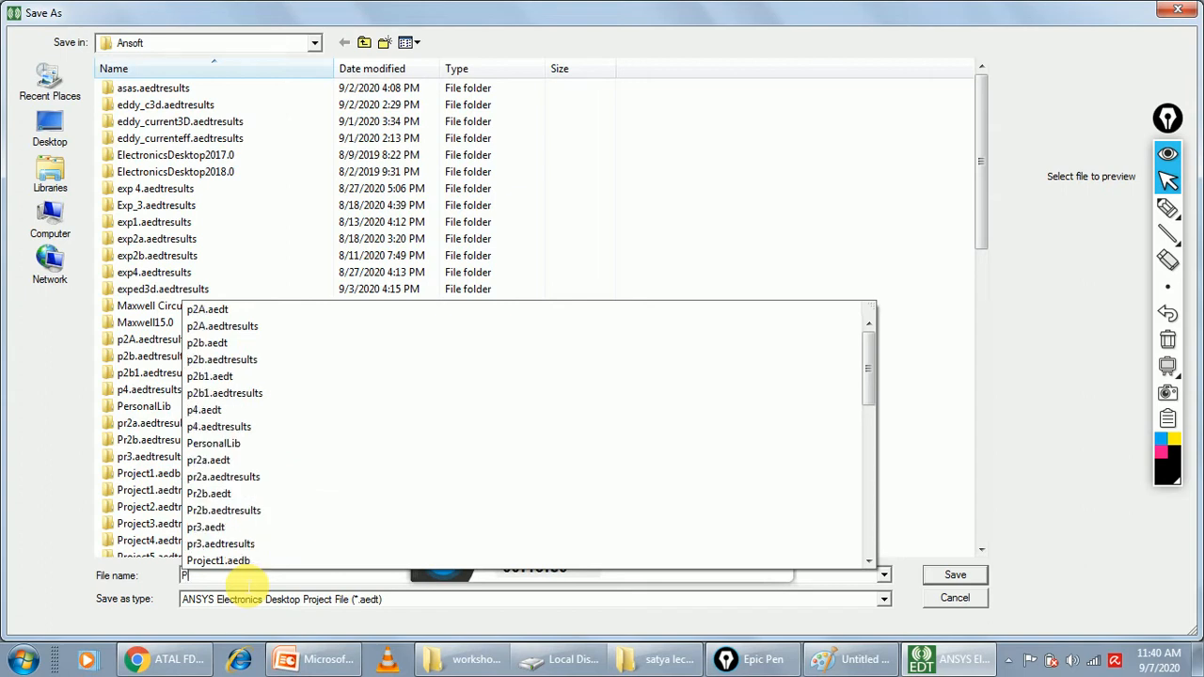
type("3")
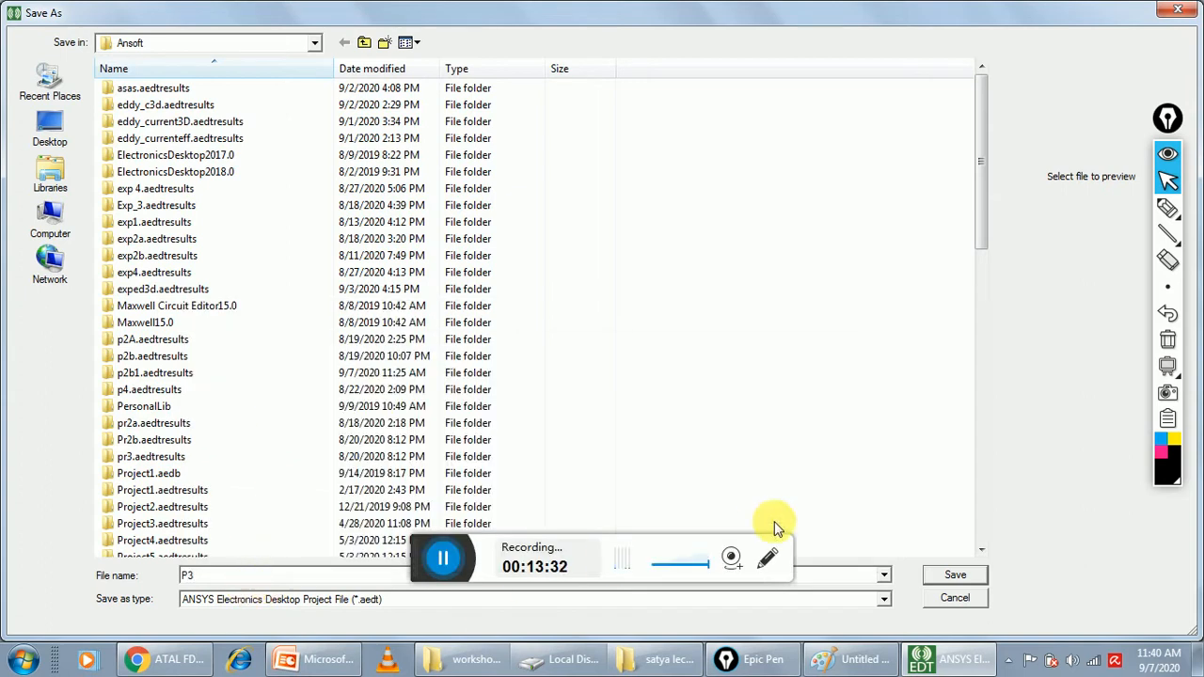
left_click(952, 575)
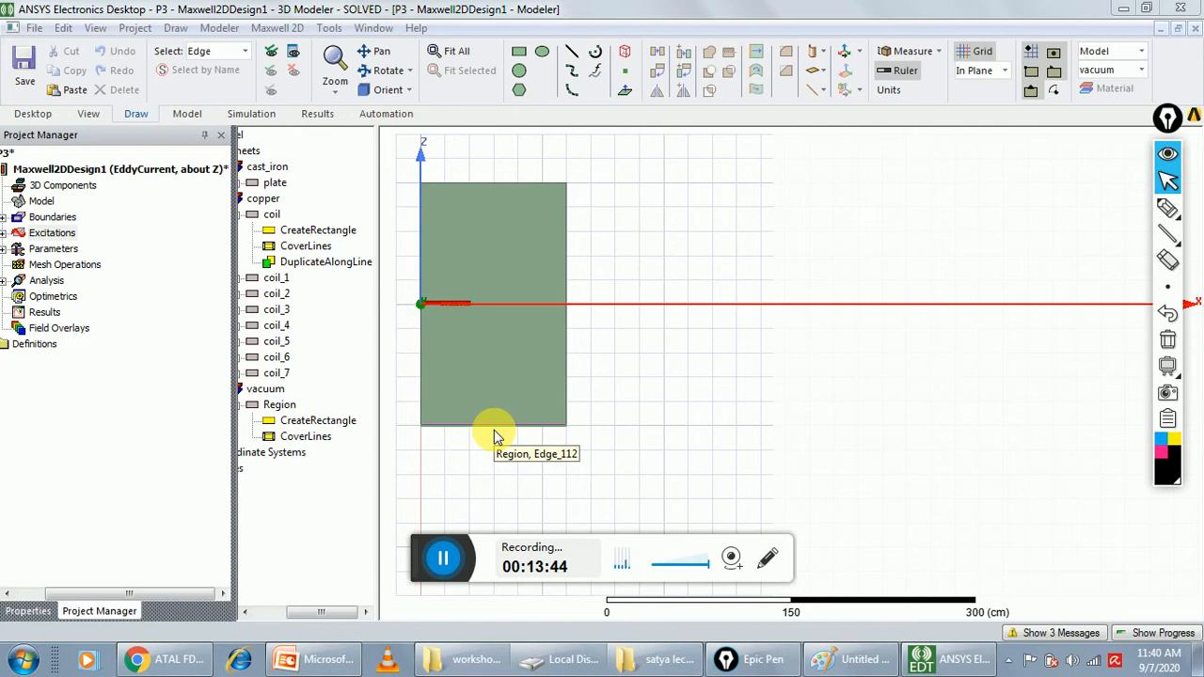
Step: Check the simulation's progress display and the design's messages, and hide both again
left_click(1136, 642)
left_click_drag(1002, 506, 1082, 504)
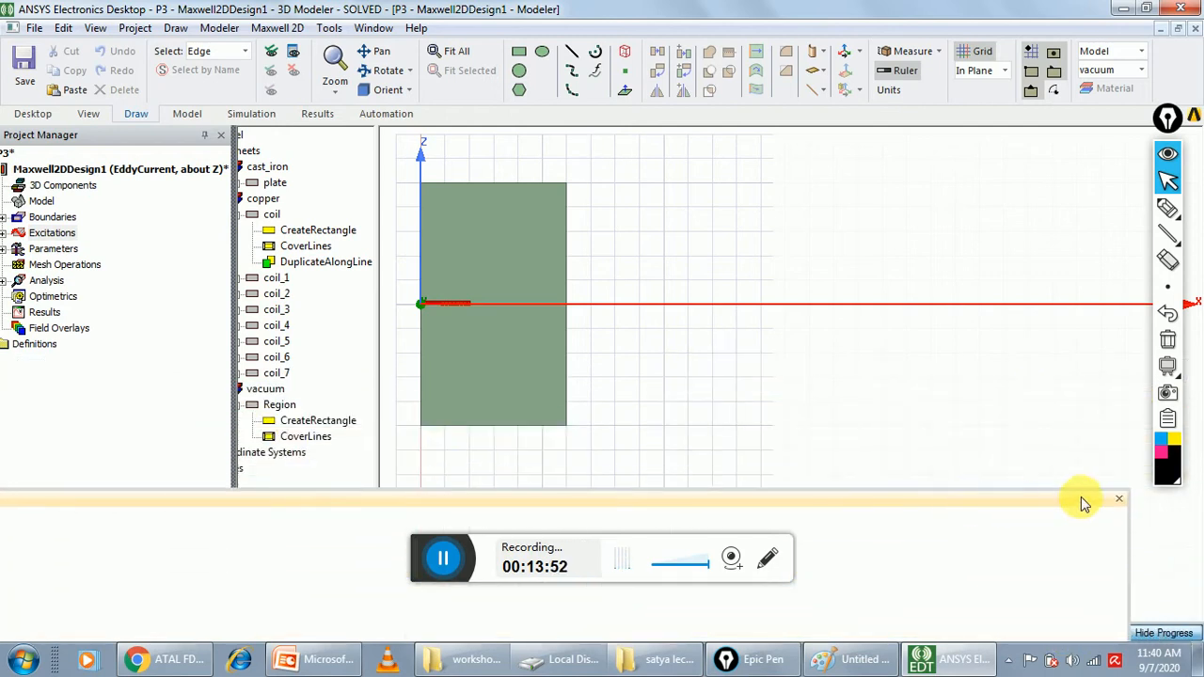
left_click(1119, 499)
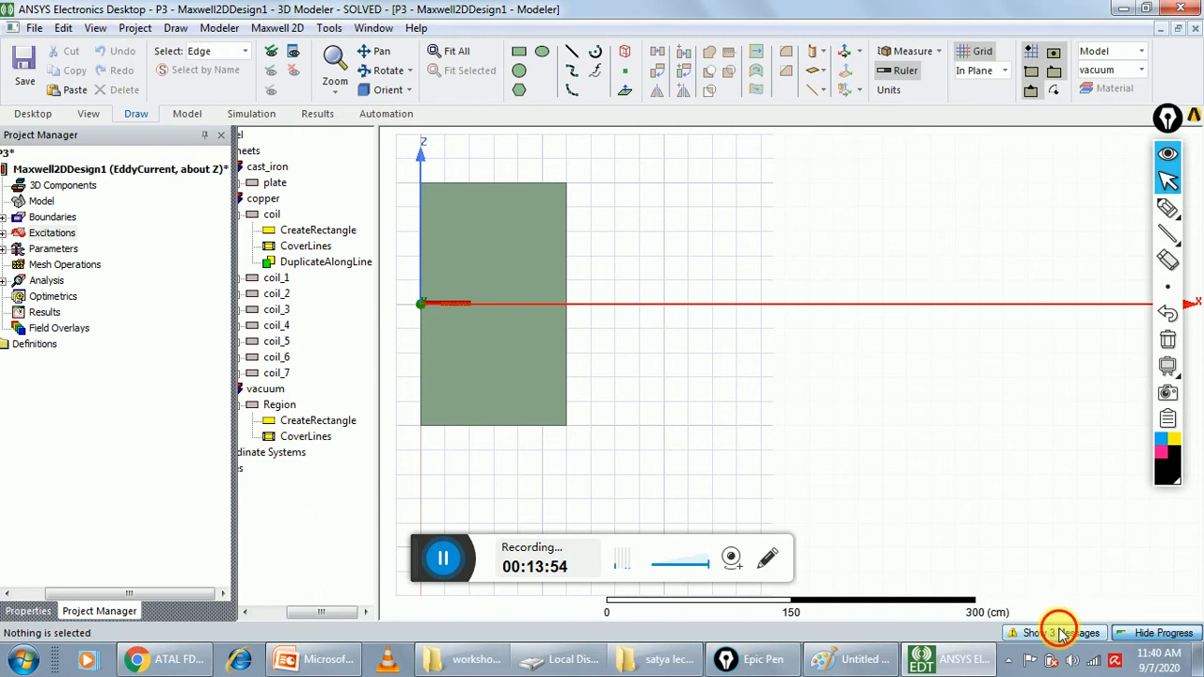
left_click(1062, 633)
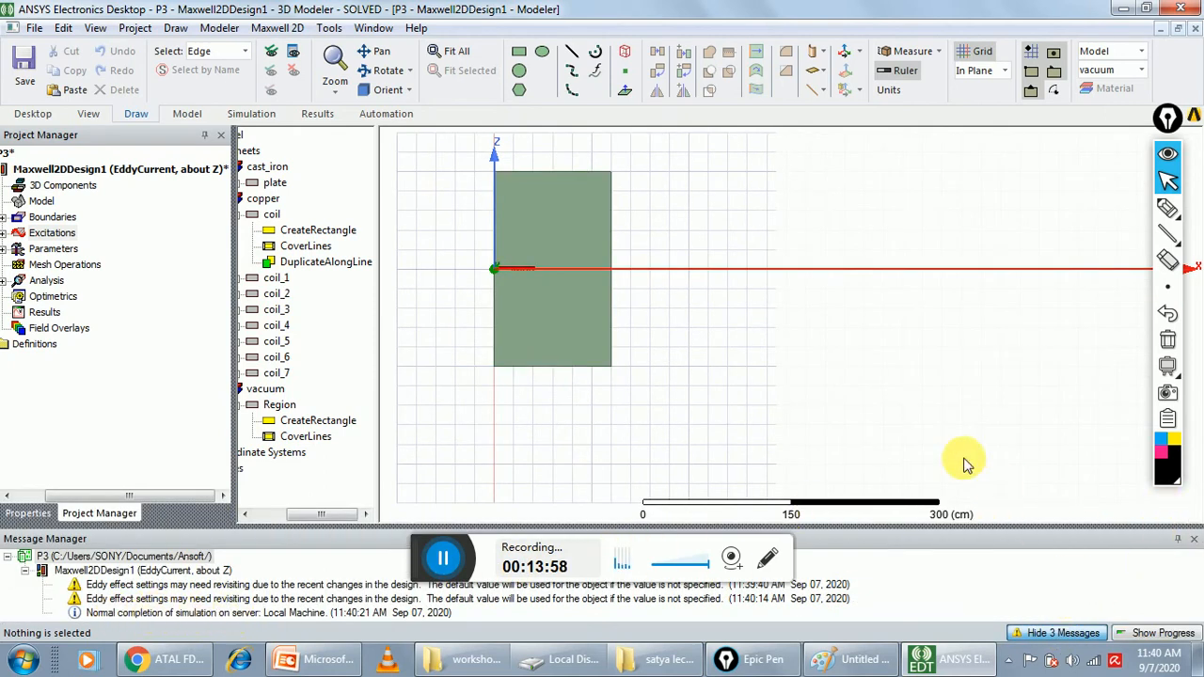
left_click(1064, 633)
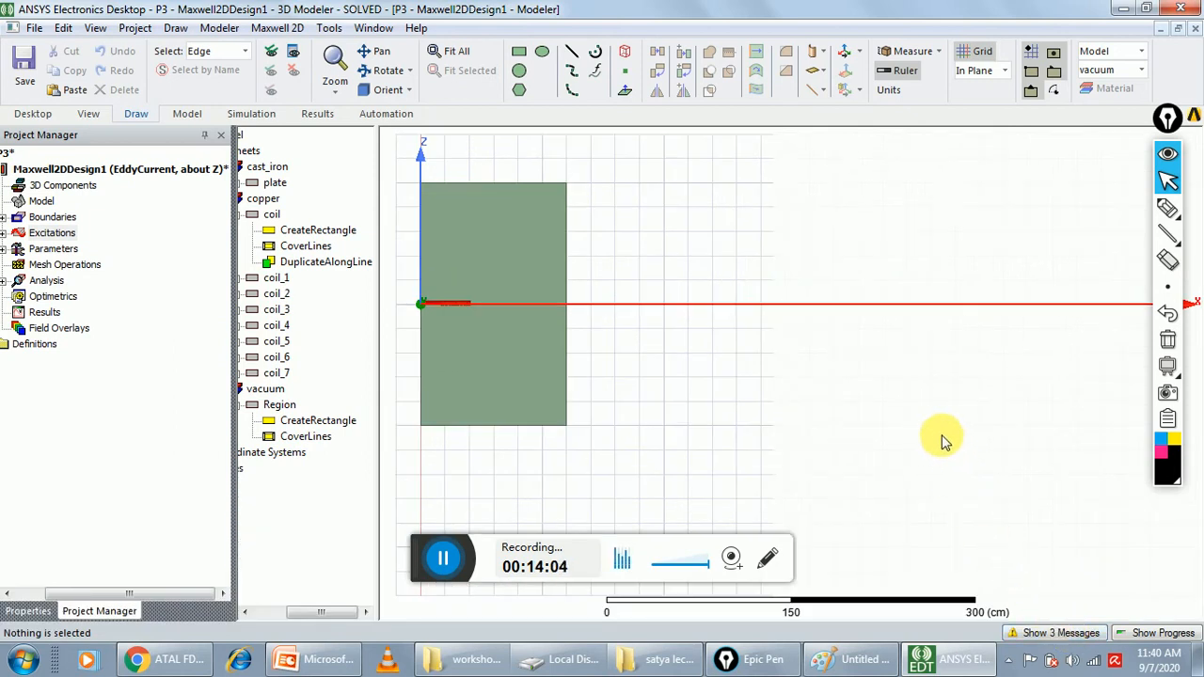
Step: Examine the Matrix1 impedance results in the solution data for Setup1 and close the results
left_click(278, 28)
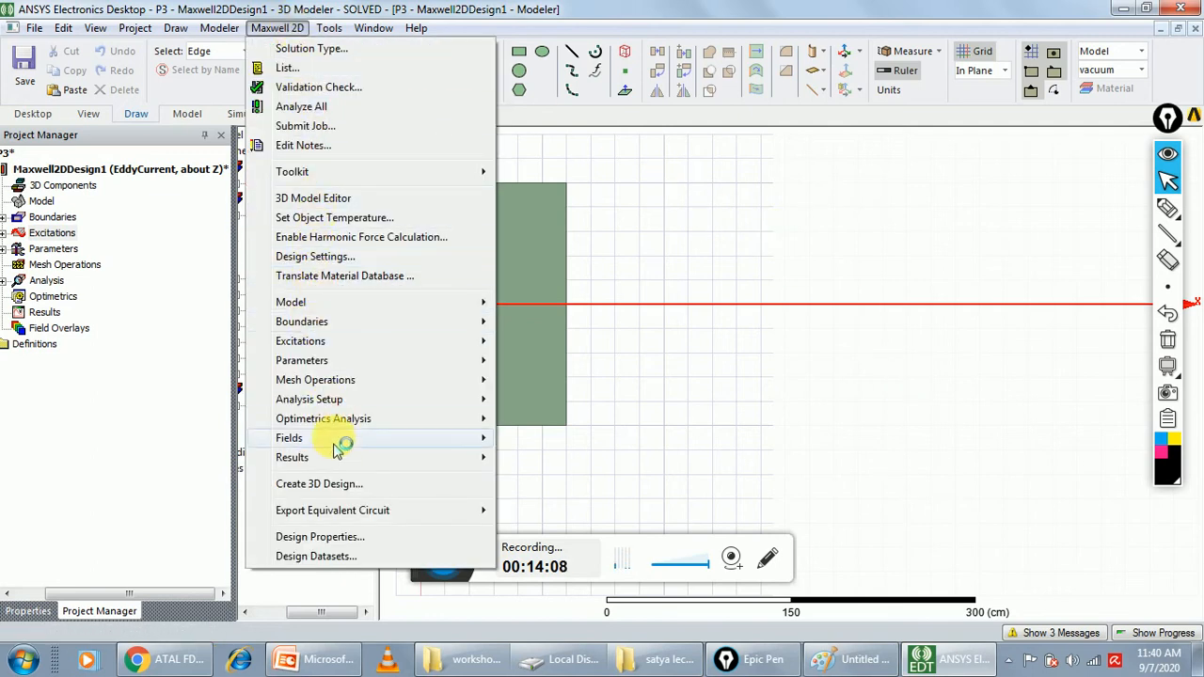
mouse_move(470, 458)
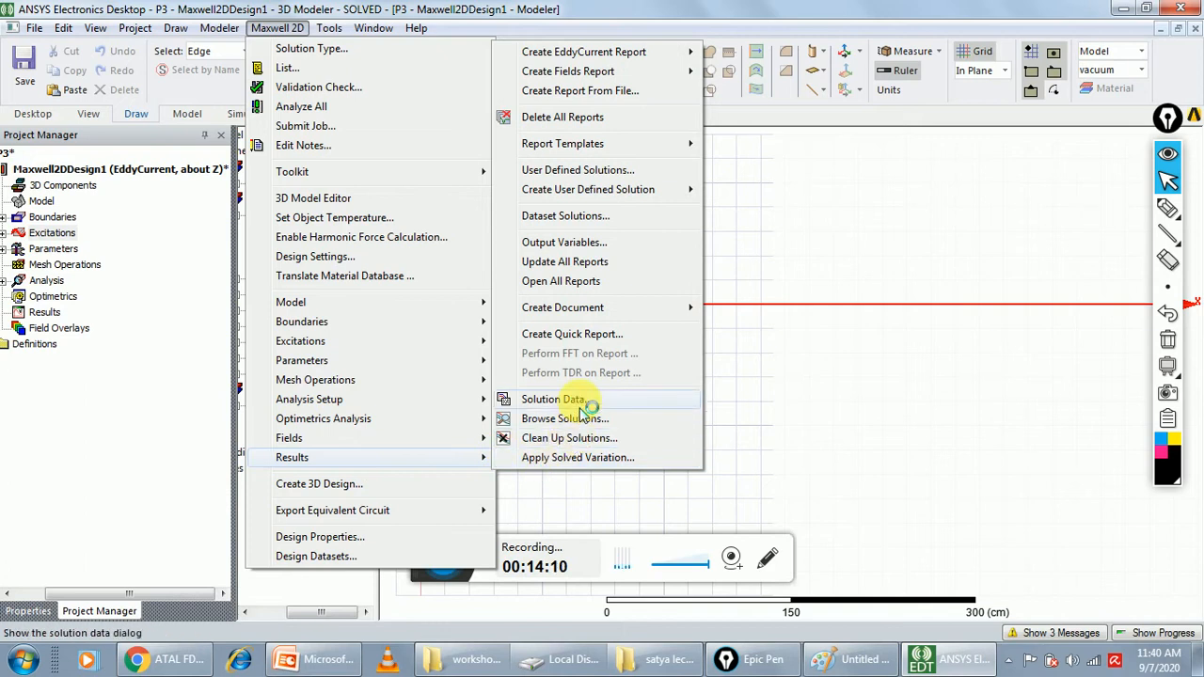
left_click(573, 399)
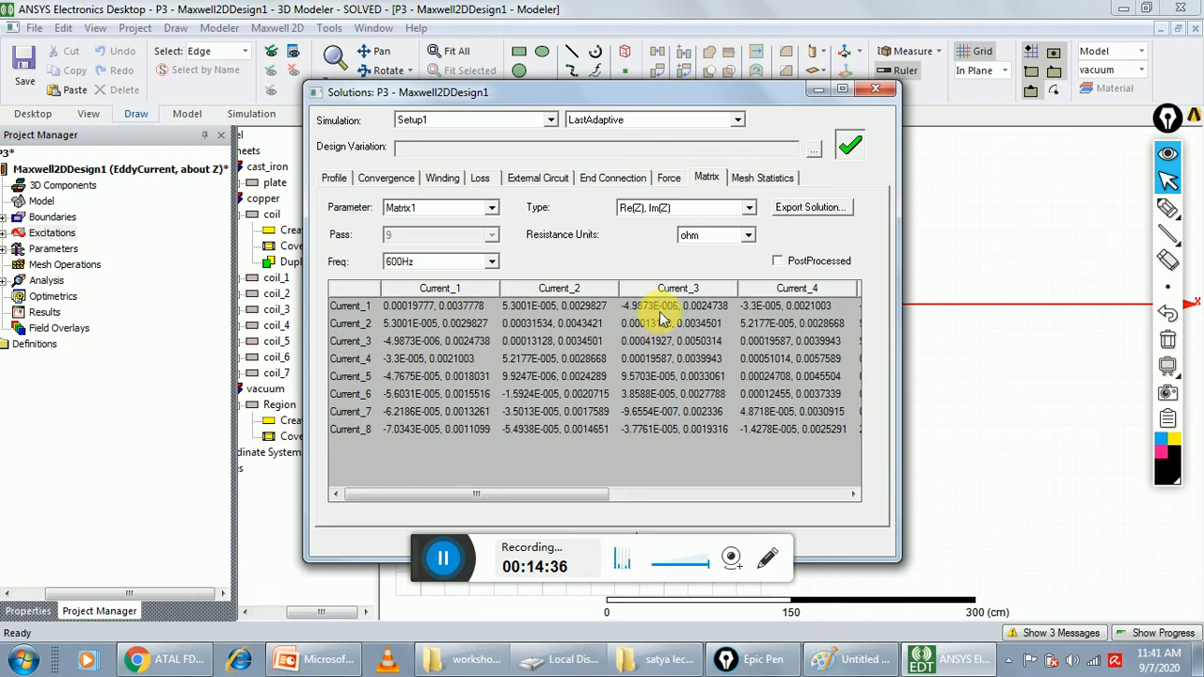
left_click_drag(682, 96, 710, 83)
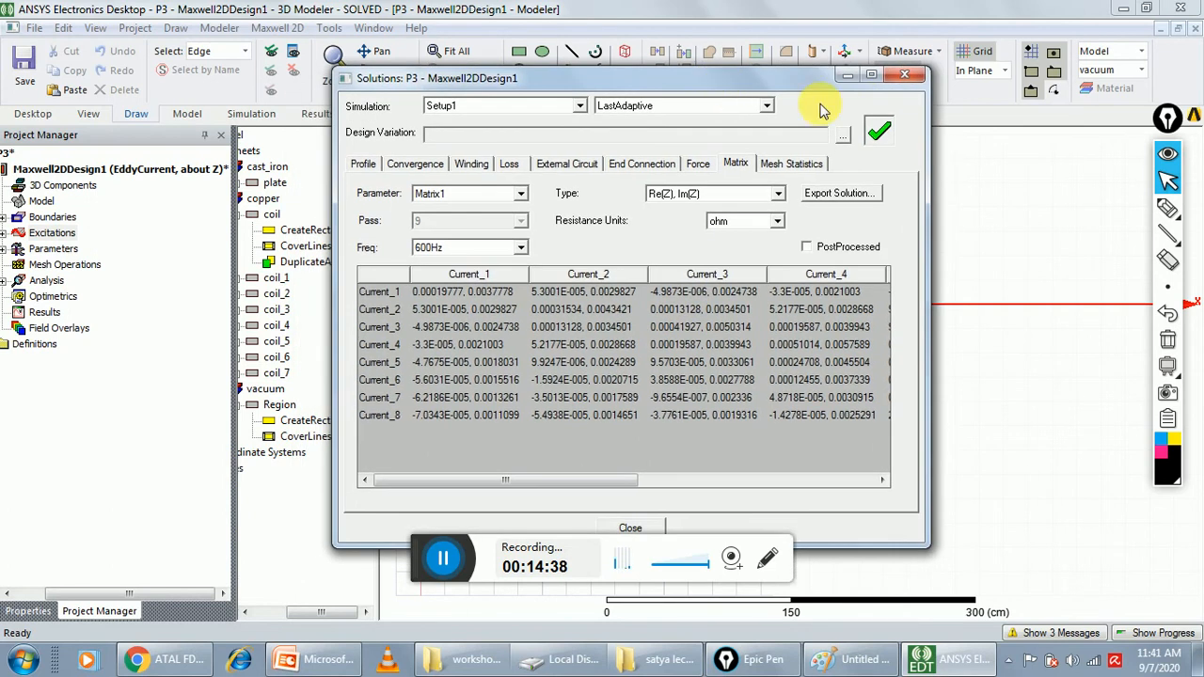
left_click(905, 75)
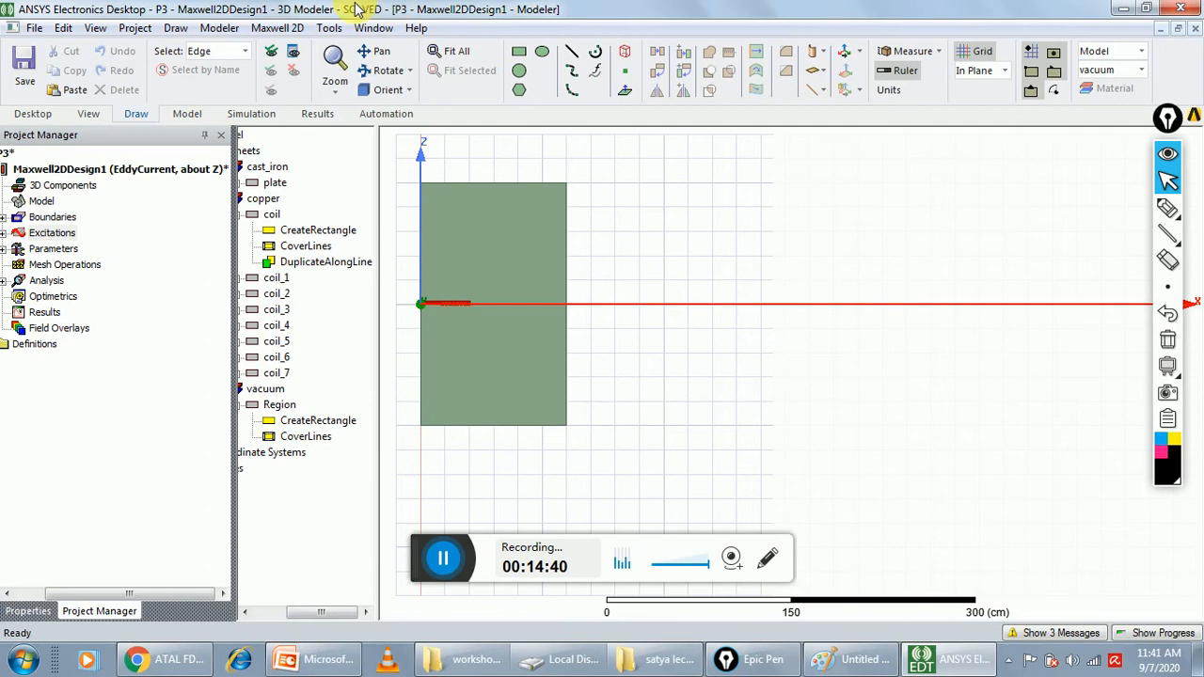
Step: Open the Fields Calculator and add the OhmicLoss quantity to the stack
left_click(283, 28)
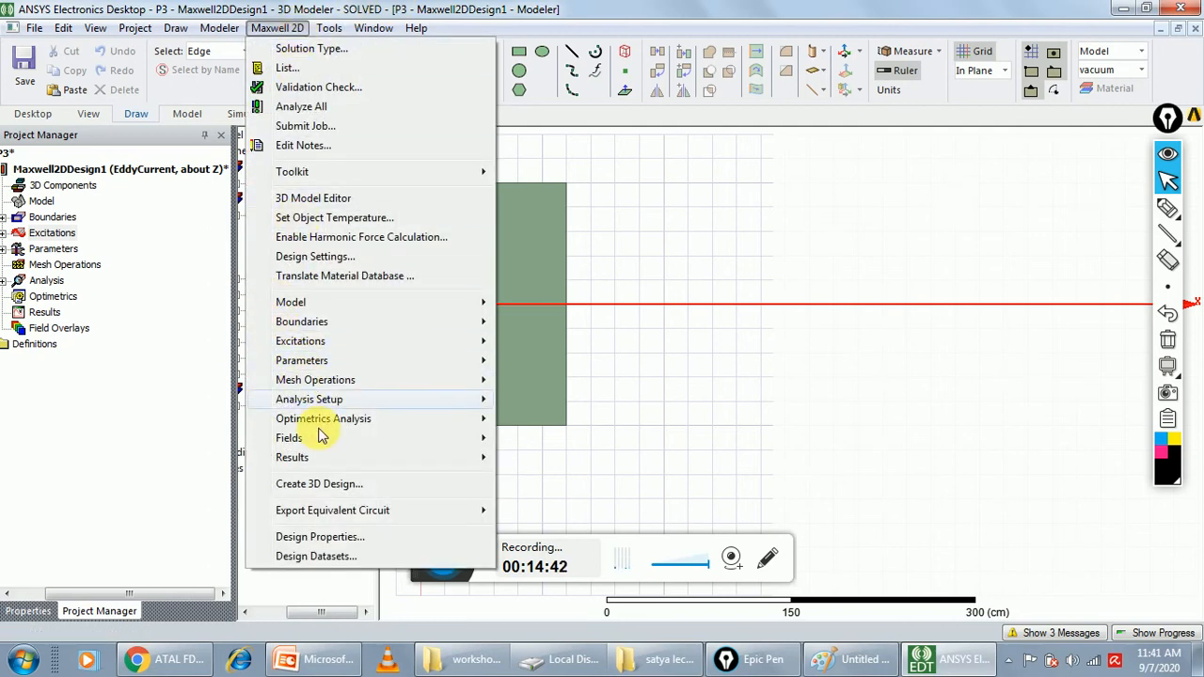
mouse_move(332, 461)
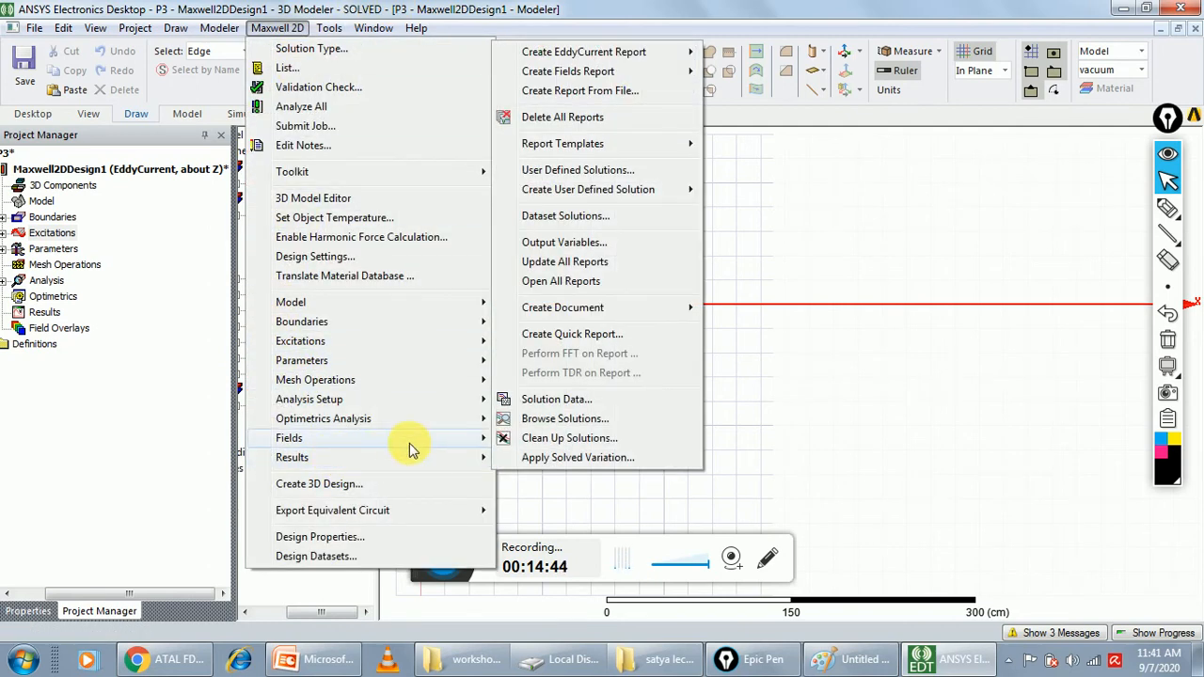
mouse_move(470, 440)
left_click(546, 438)
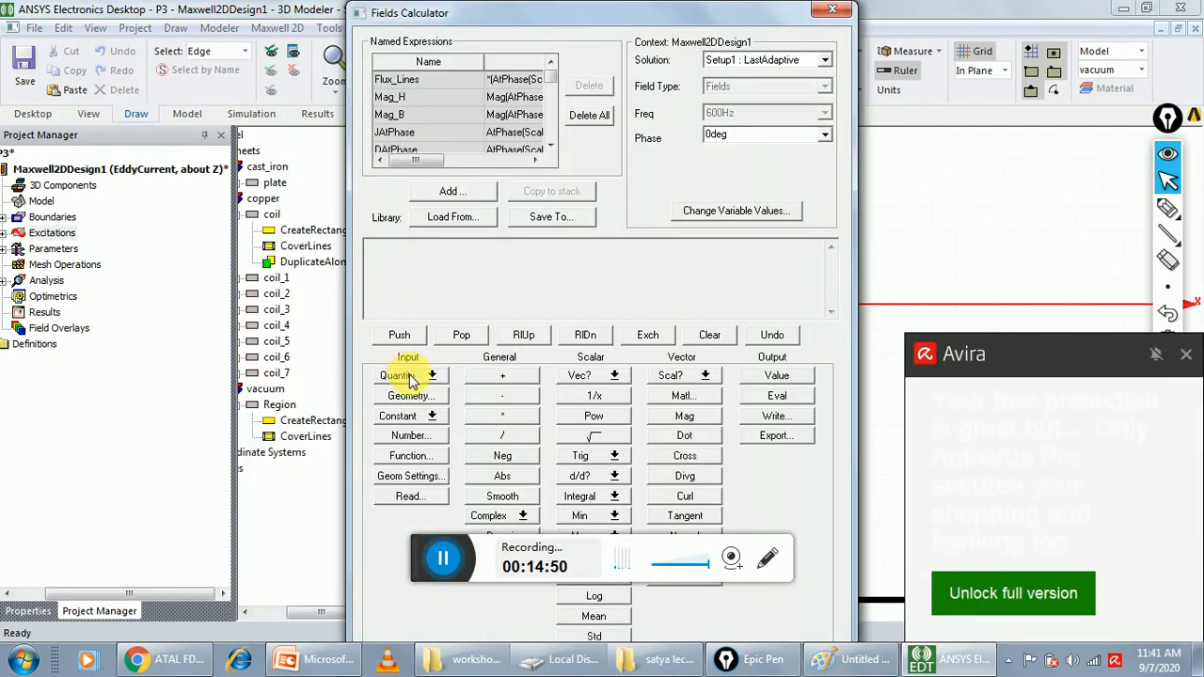
left_click(404, 376)
scroll(424, 459, "down", 3)
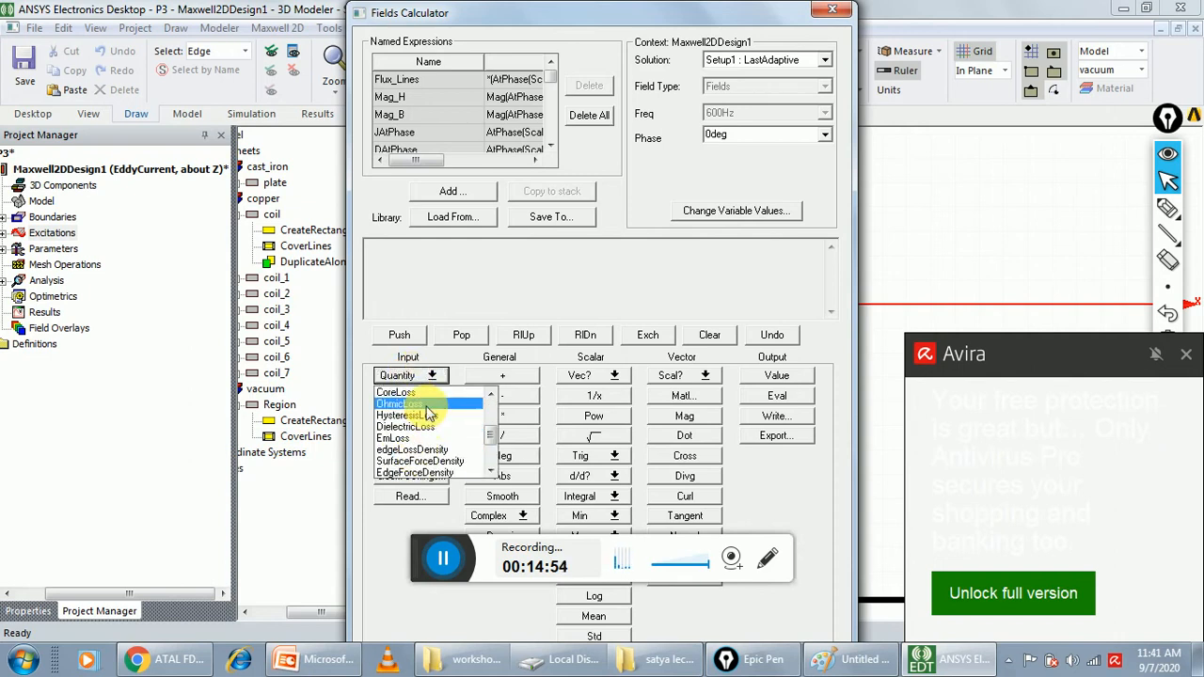
left_click(427, 405)
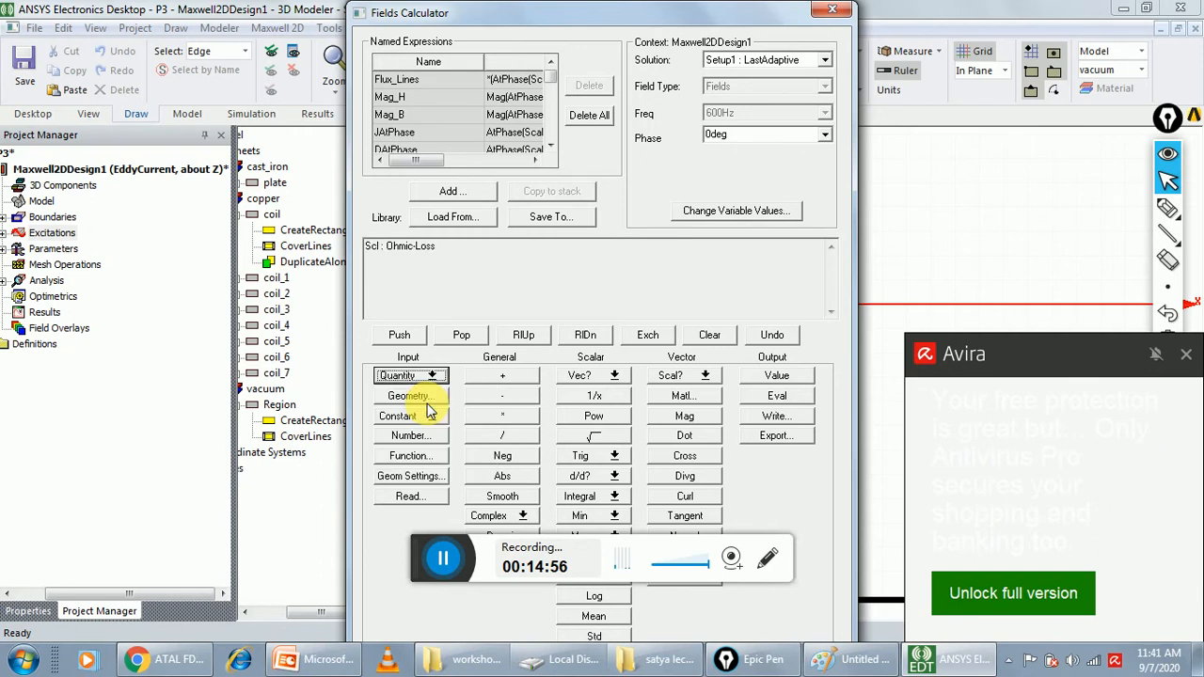
Step: Add the volume of the plate to the calculator stack as the geometry
left_click(418, 396)
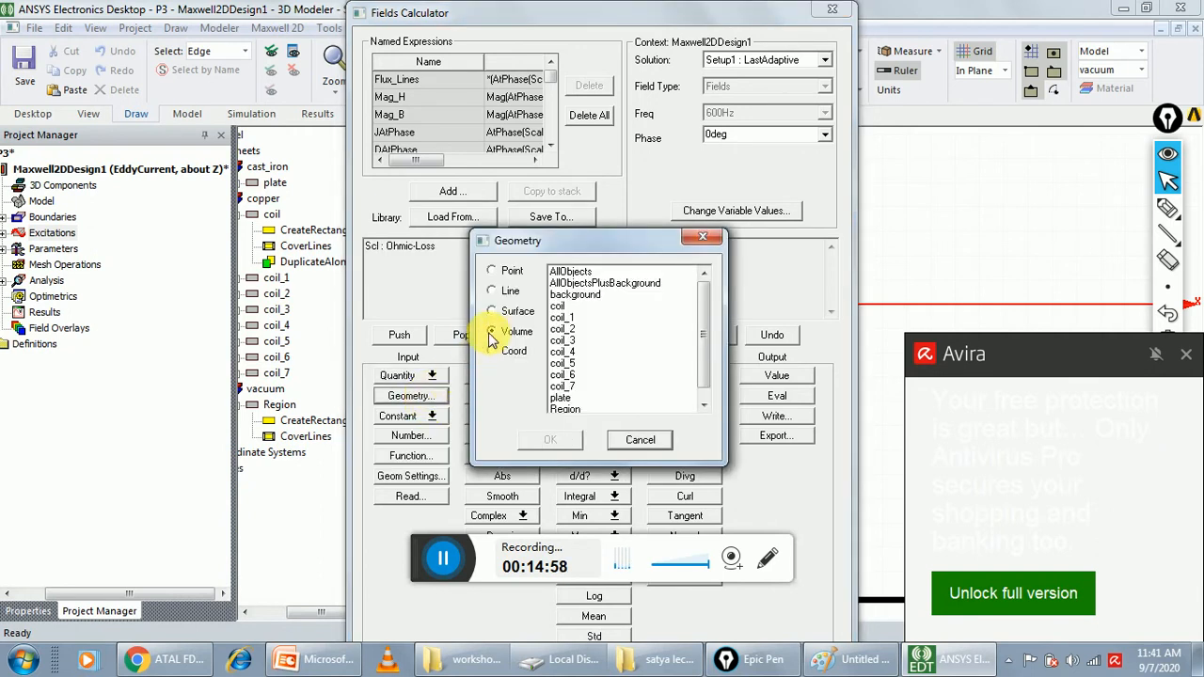
left_click_drag(701, 336, 704, 377)
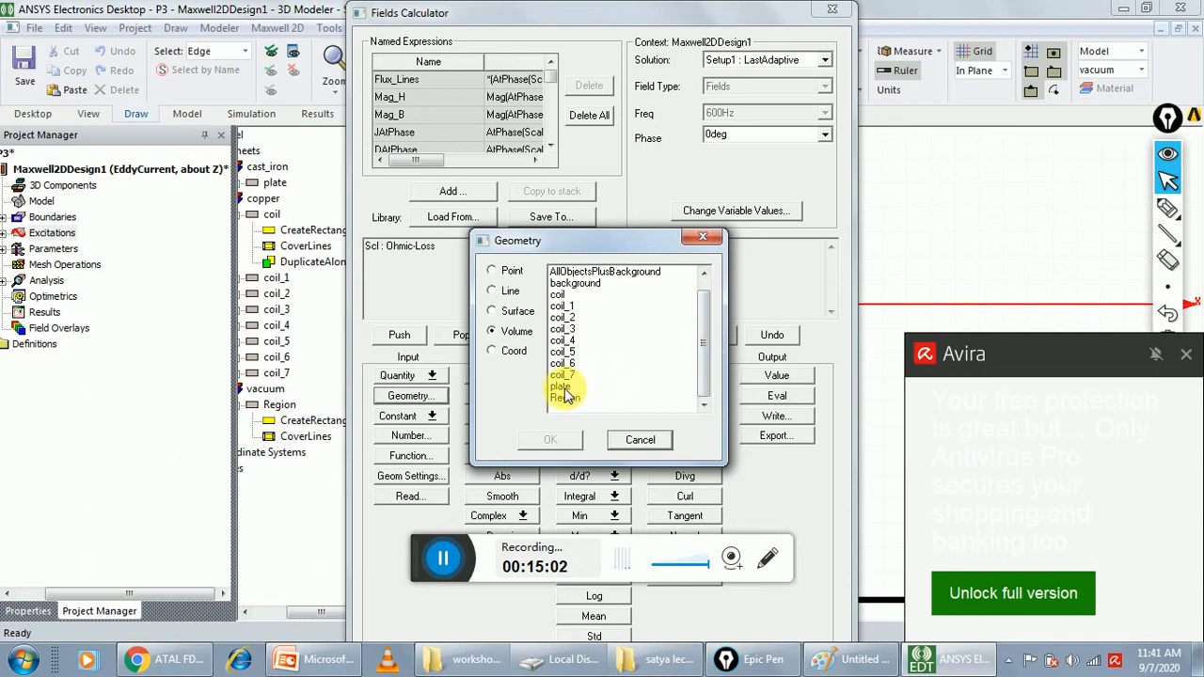
left_click(559, 387)
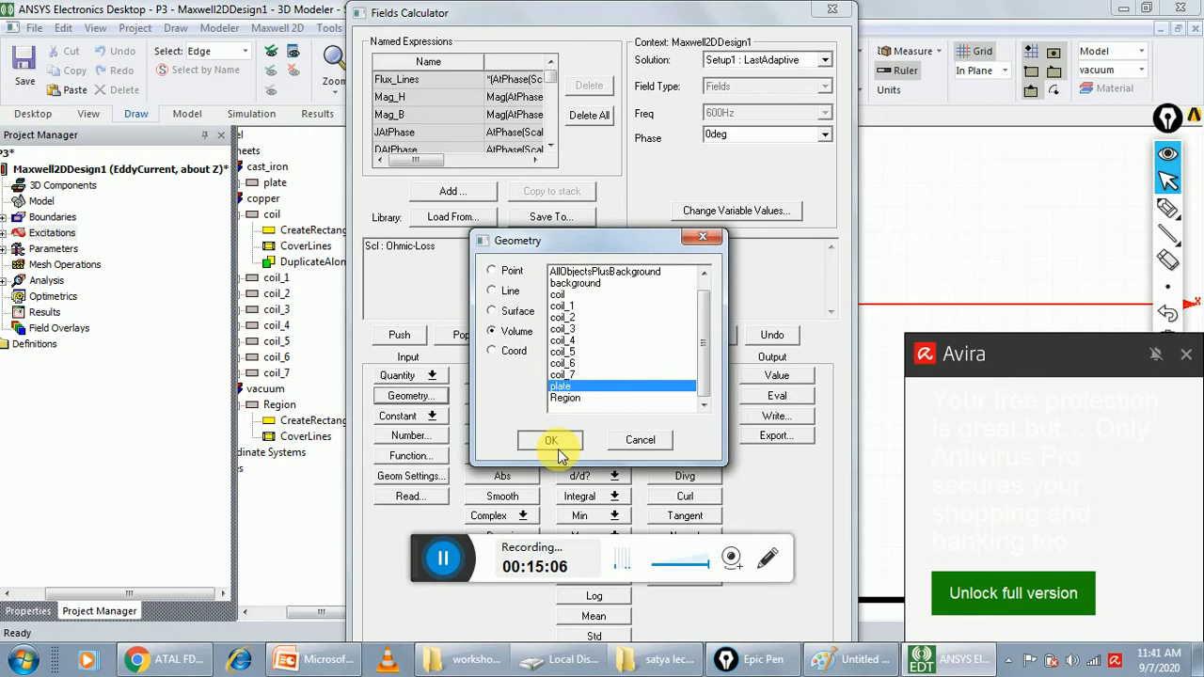
left_click(555, 444)
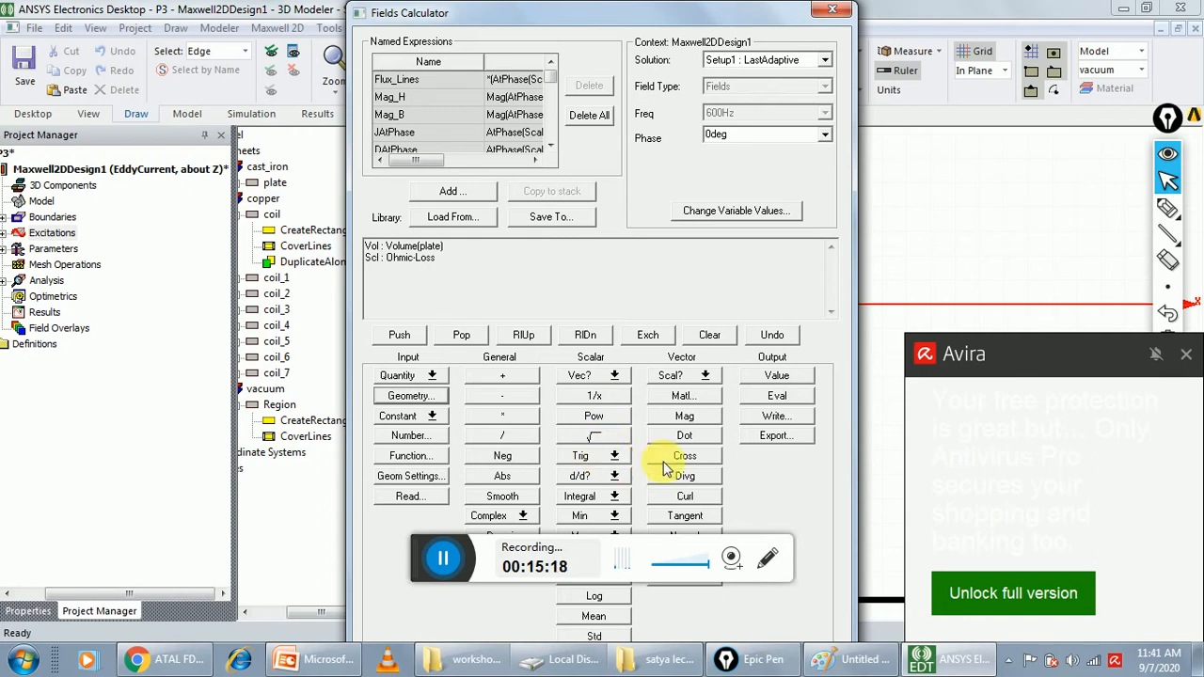
Step: Integrate the ohmic loss over the plate's volume with the RZ integral, evaluate the expression, and close the Fields Calculator
left_click(595, 502)
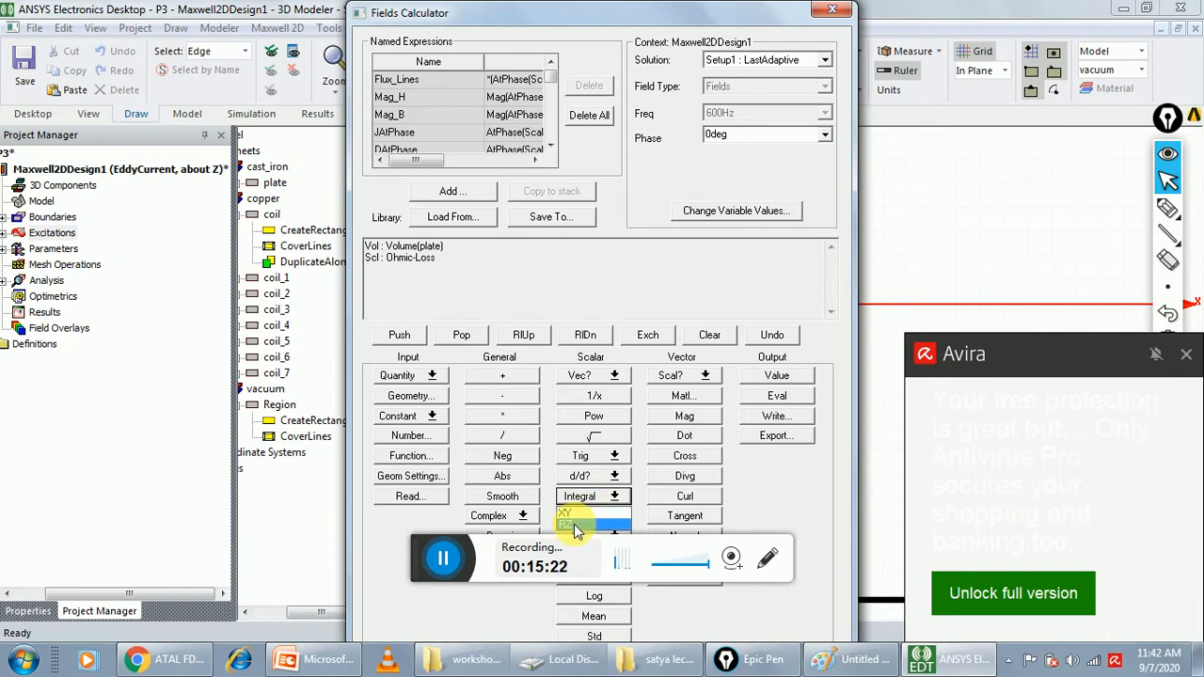
left_click(576, 525)
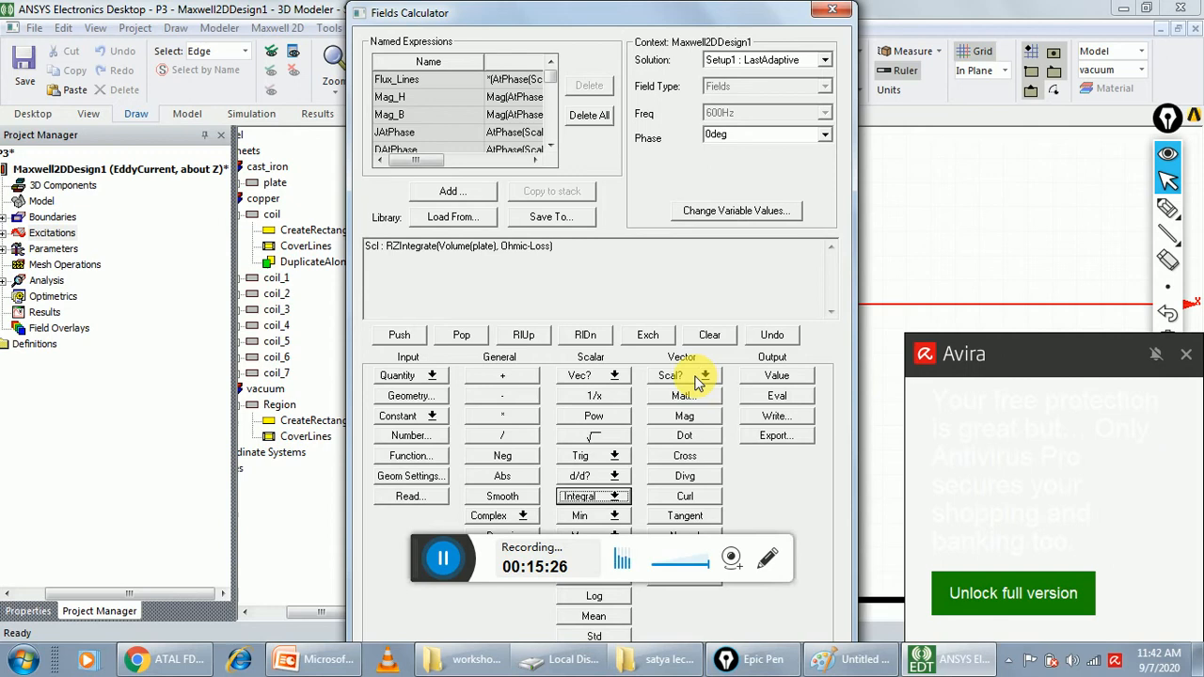
left_click(782, 397)
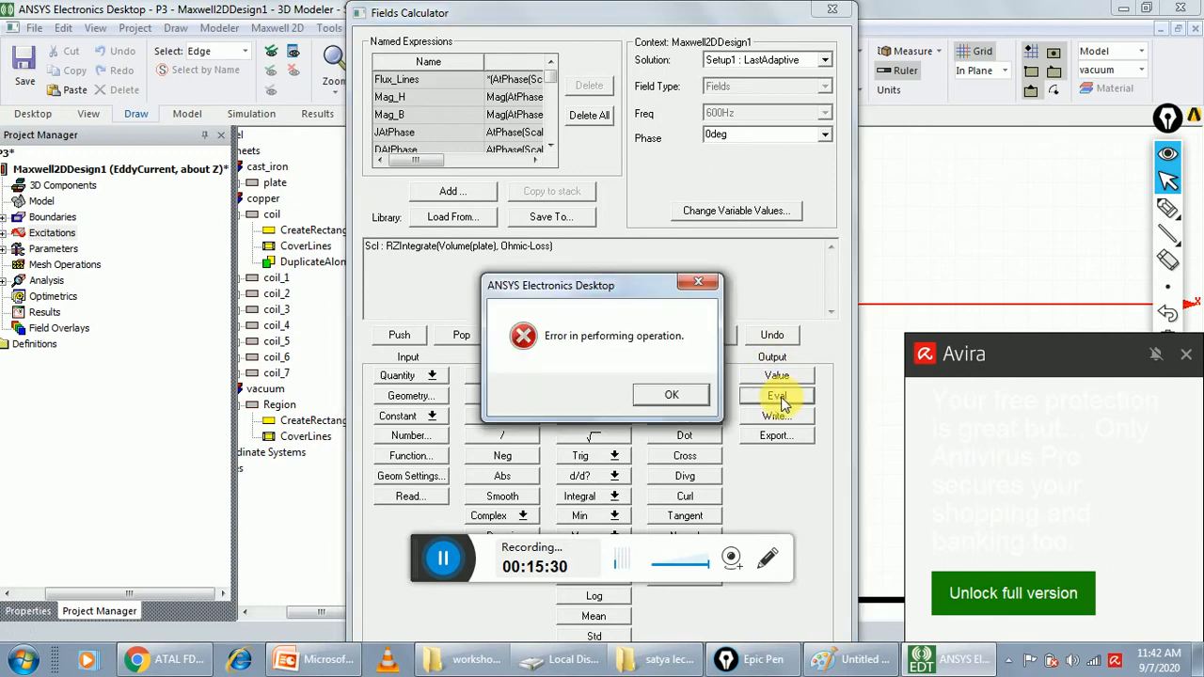
left_click(673, 395)
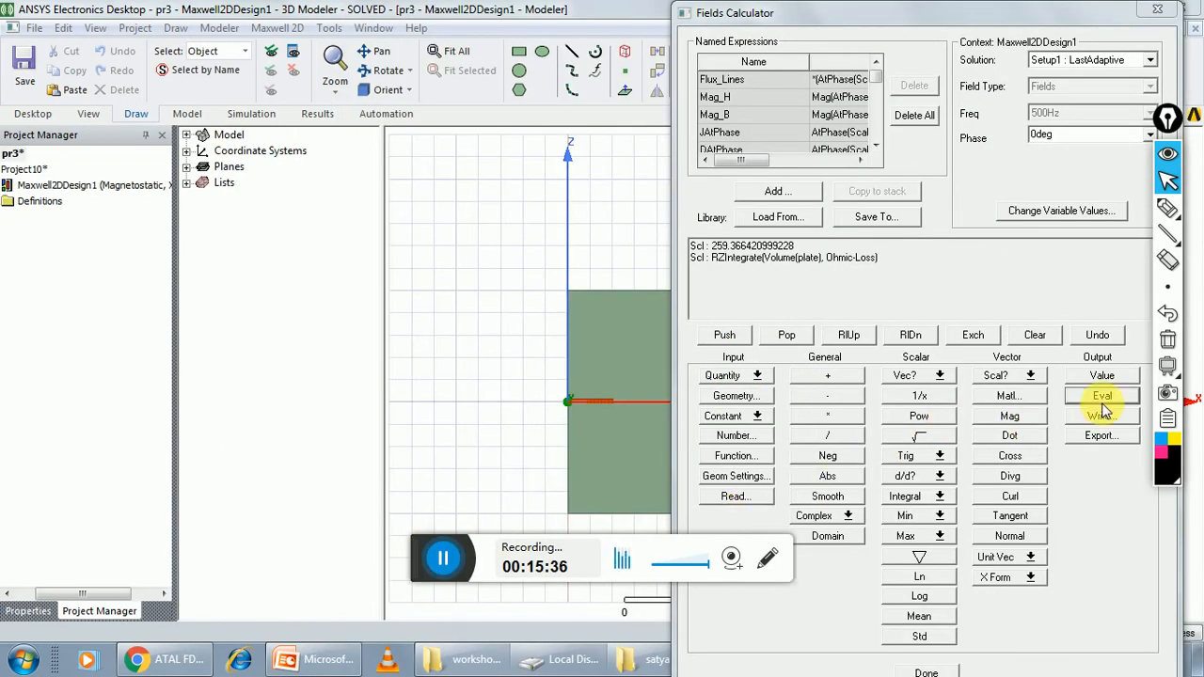
left_click(1105, 399)
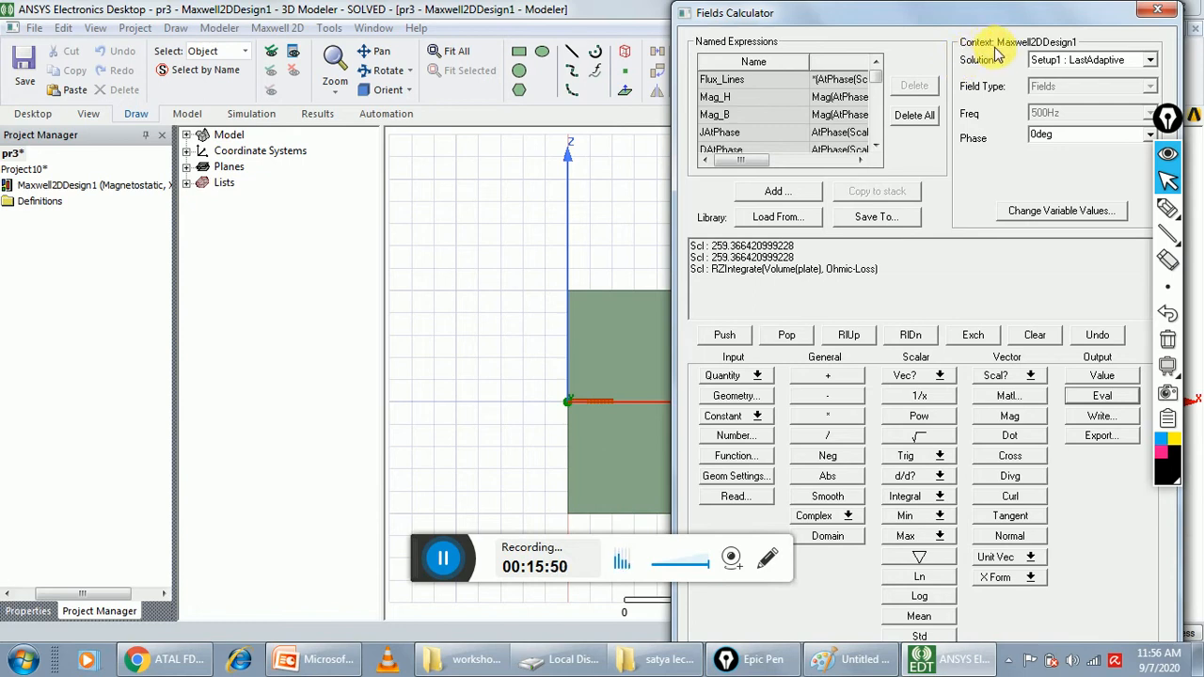
left_click(1154, 13)
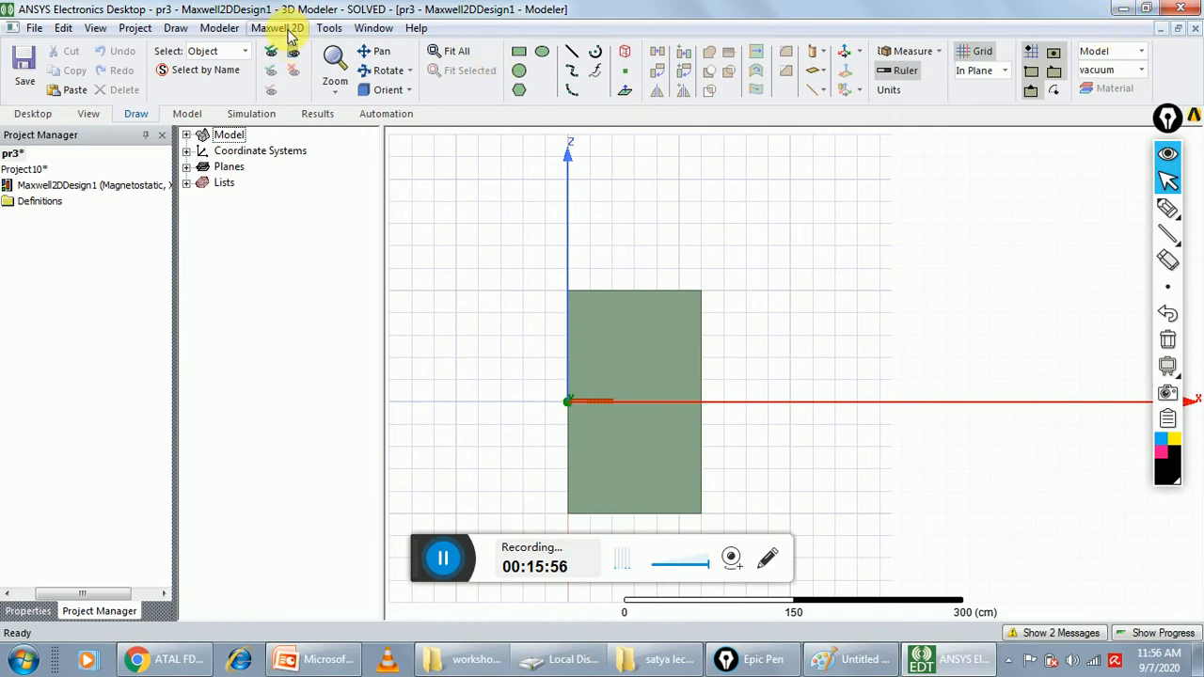
Step: Select all objects and create a mesh plot named Mesh1 from Setup1 : LastAdaptive, with the whole region in view
left_click(63, 27)
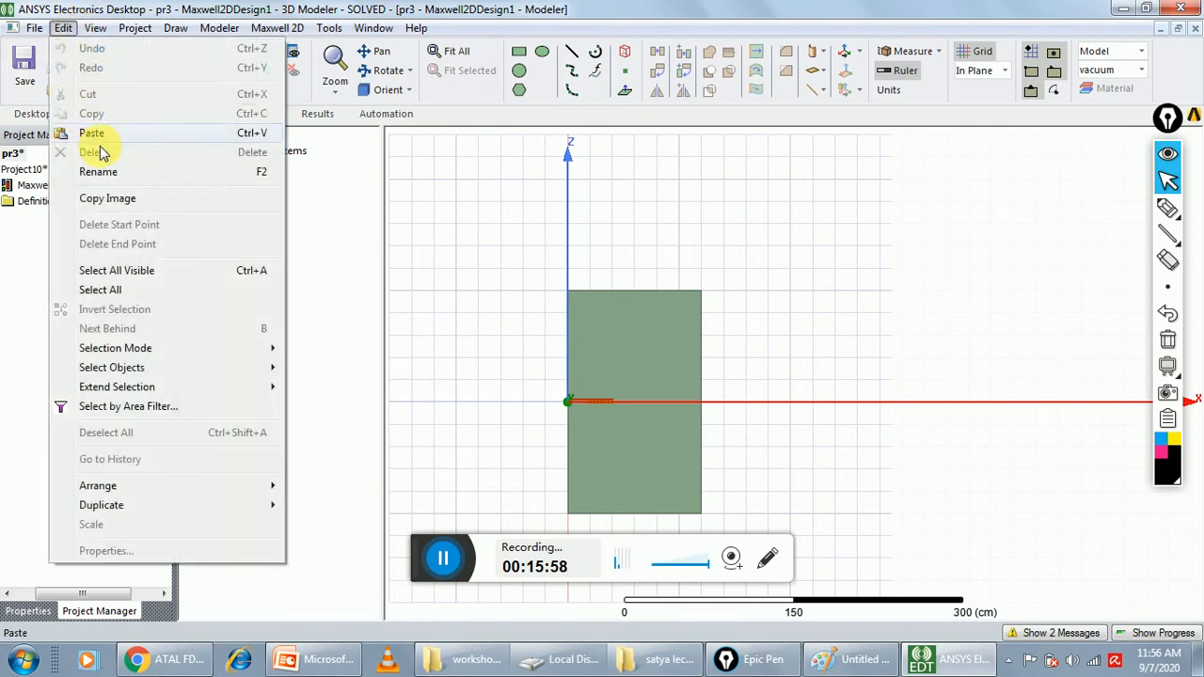
left_click(120, 293)
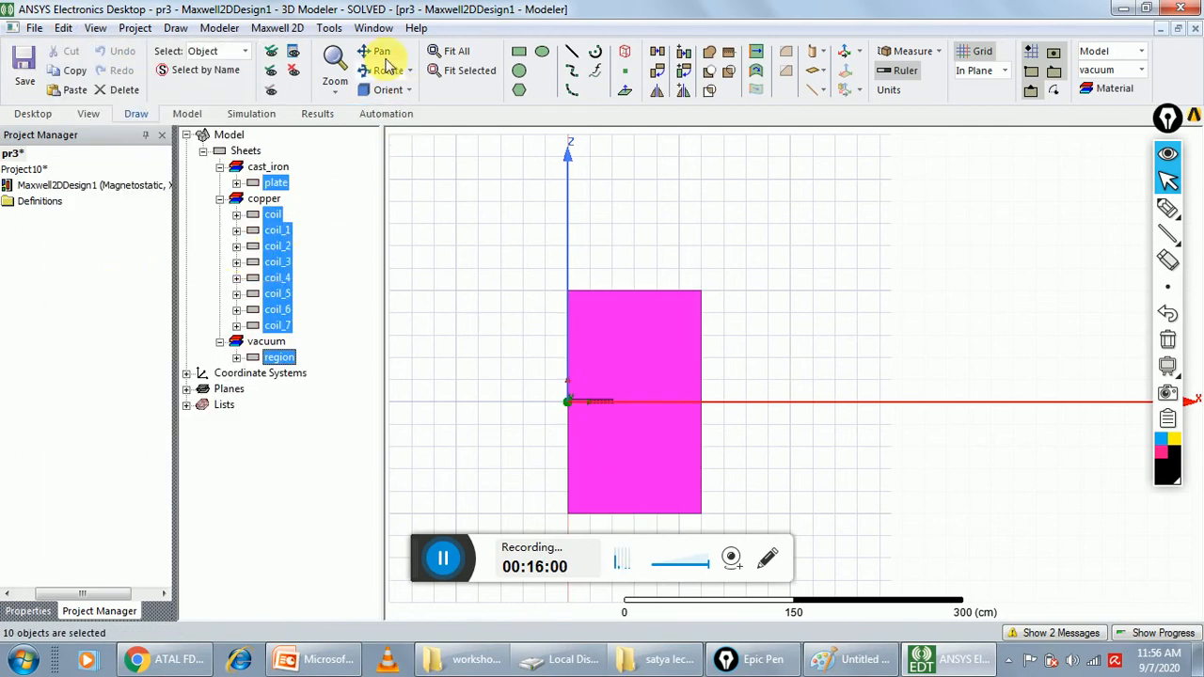
left_click(275, 29)
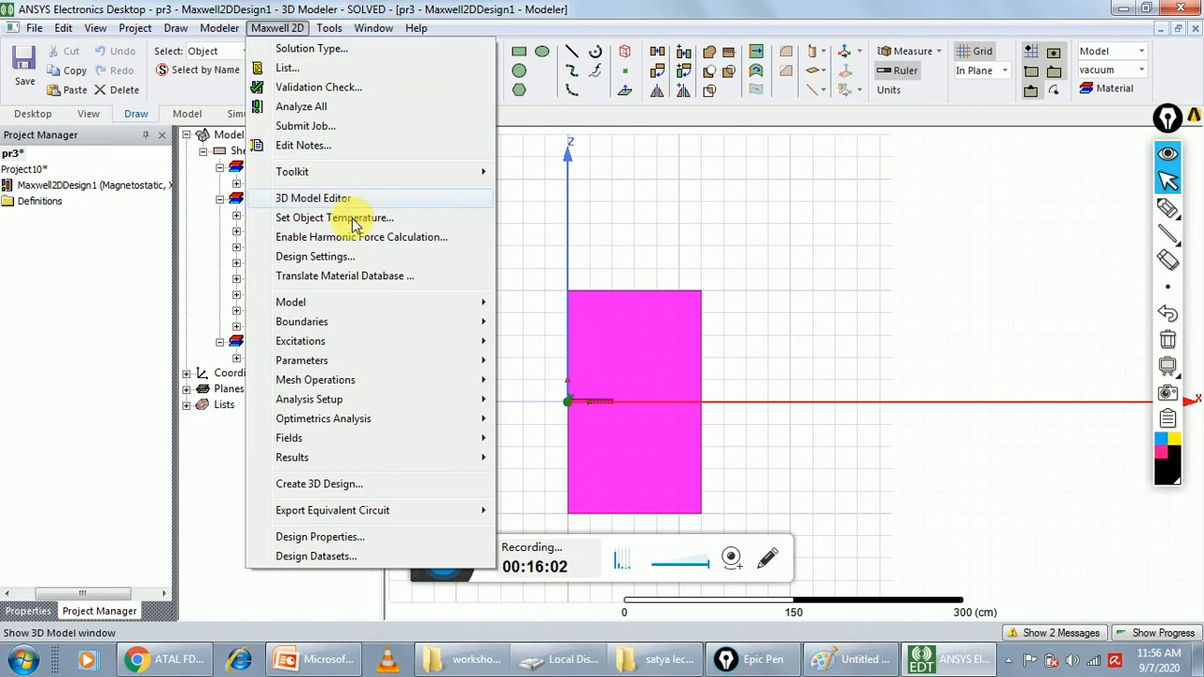
mouse_move(344, 442)
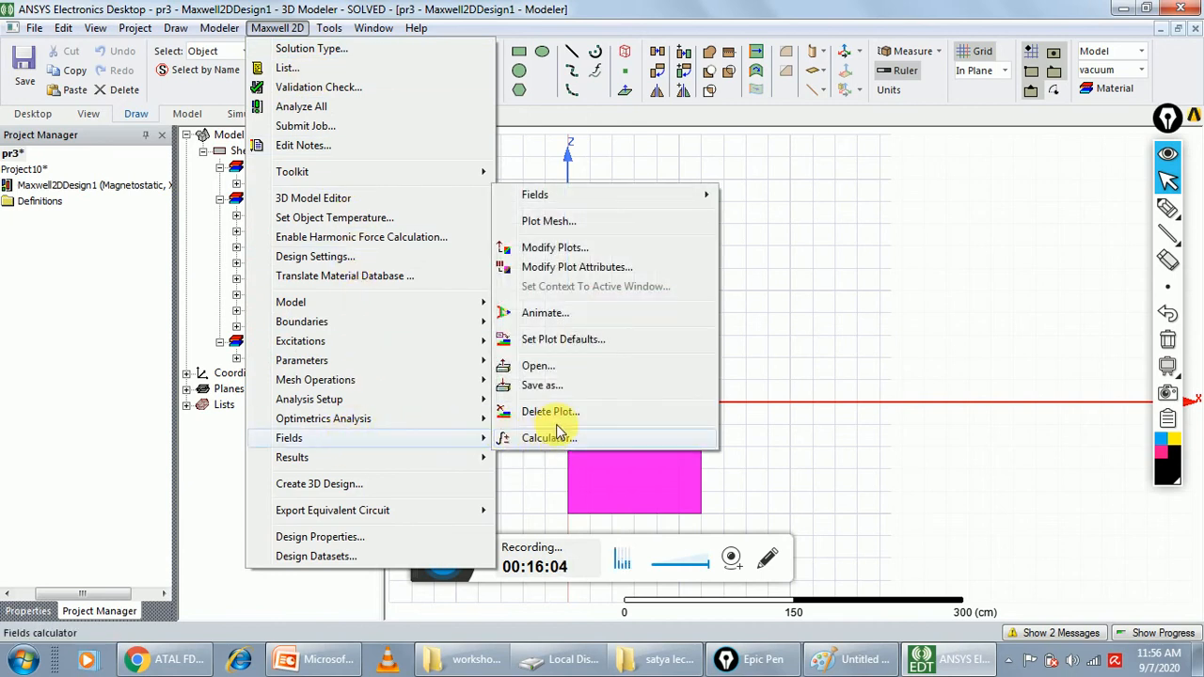
left_click(559, 224)
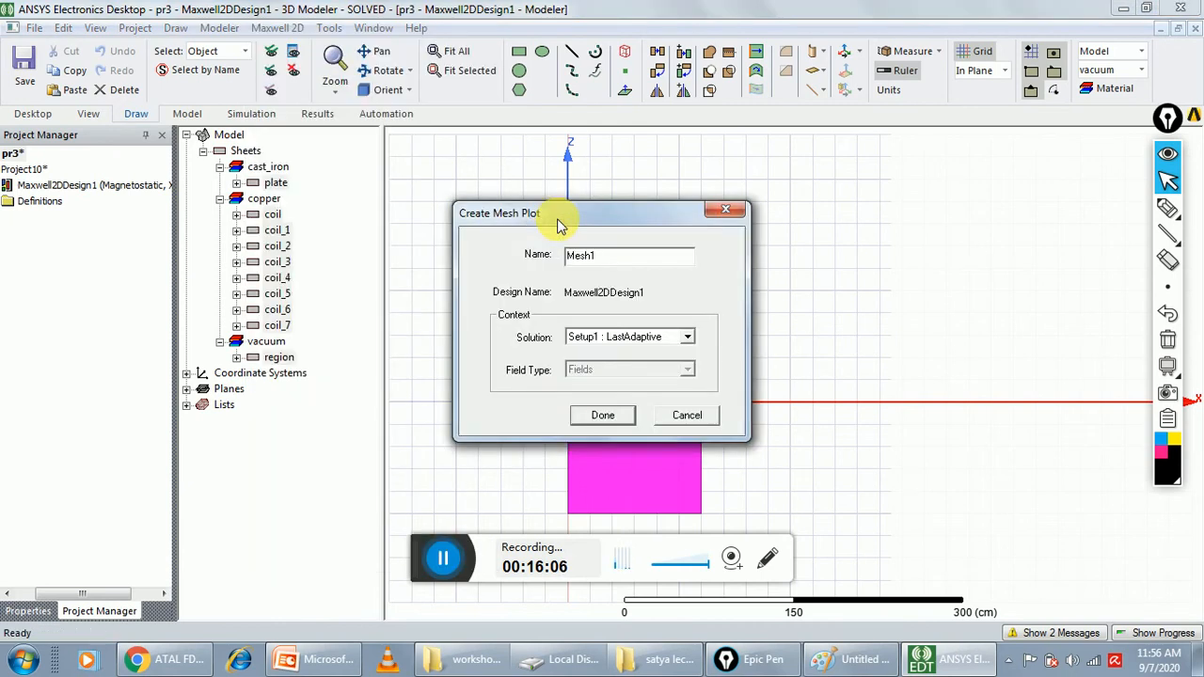
left_click(605, 416)
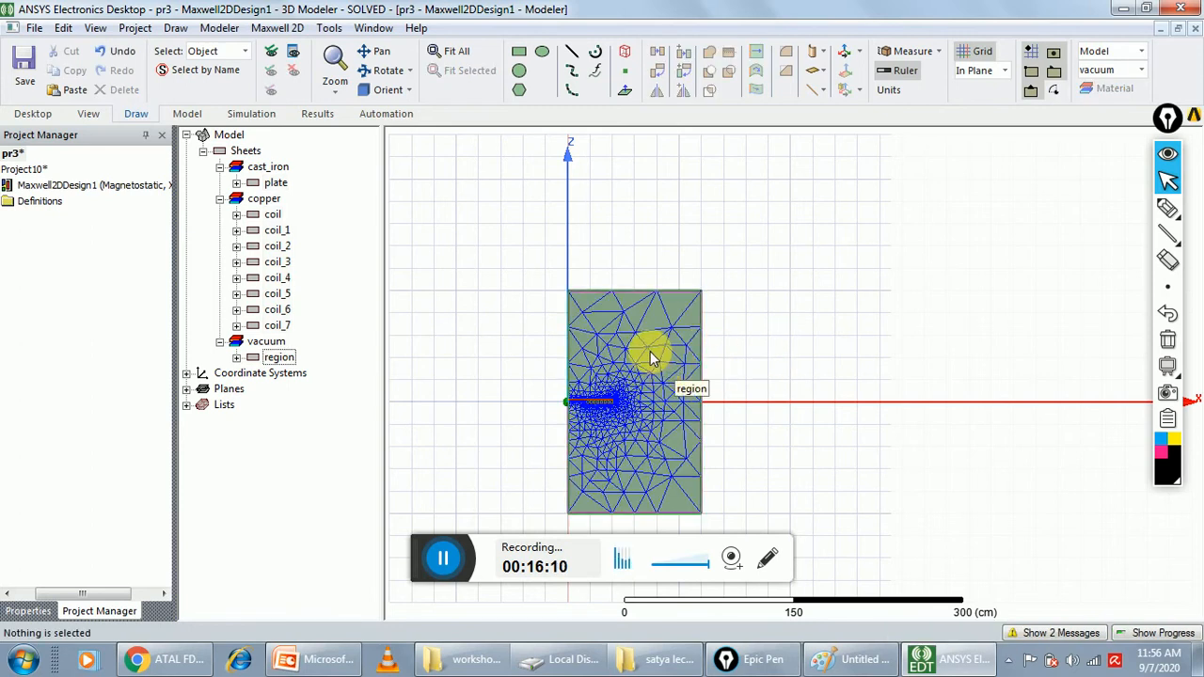
scroll(650, 357, "up", 3)
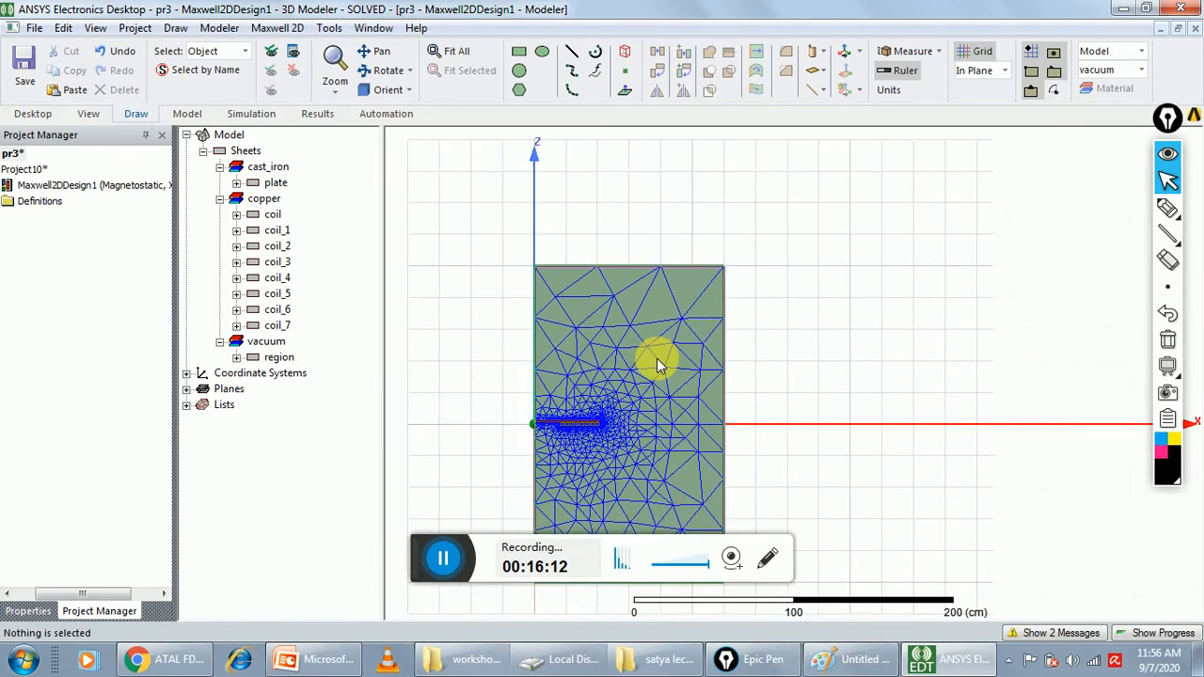
scroll(657, 358, "down", 1)
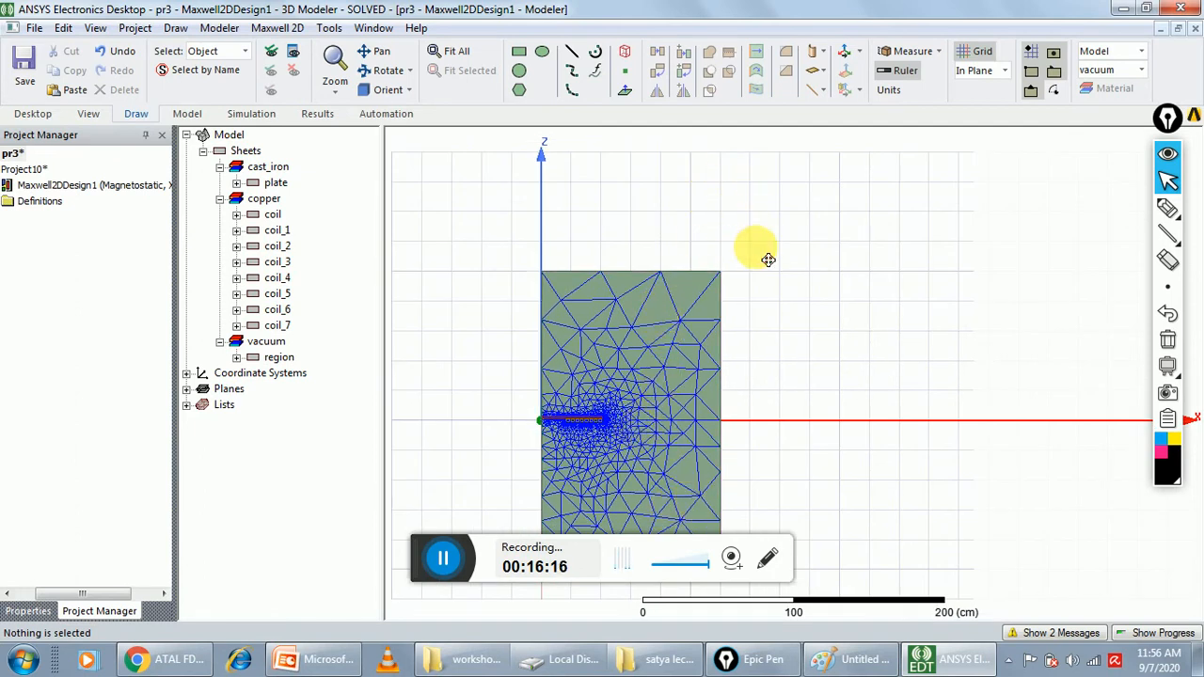
left_click_drag(769, 260, 769, 166)
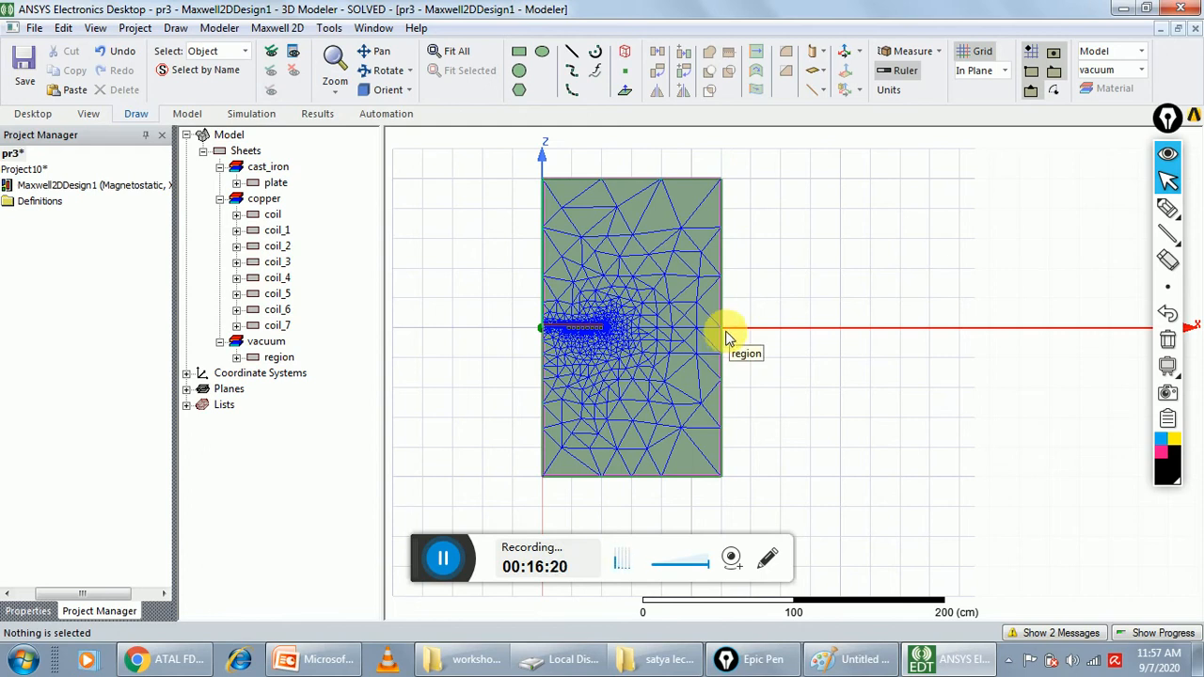
left_click(35, 29)
mouse_move(72, 30)
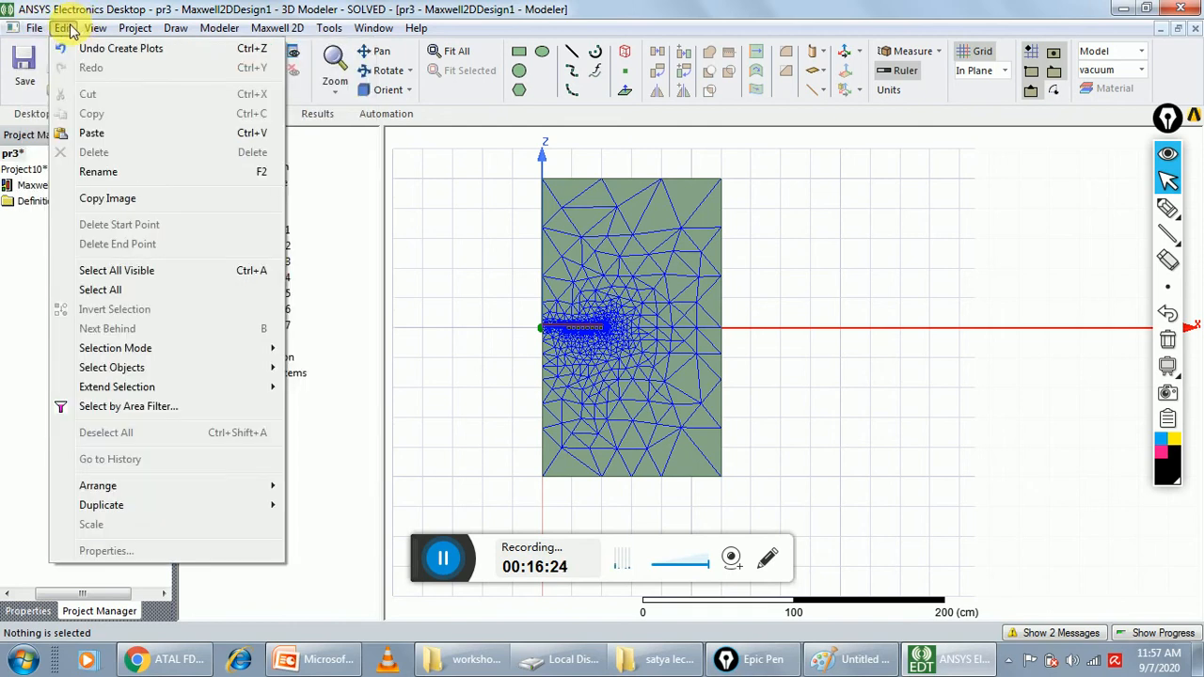
left_click(343, 313)
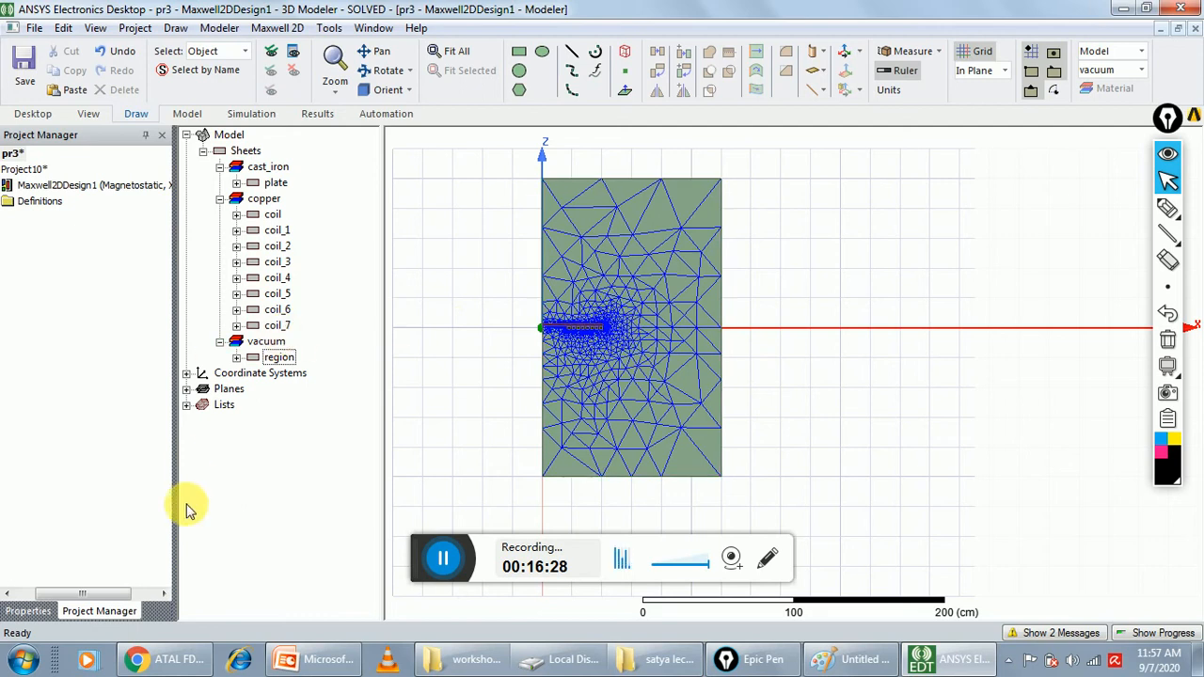
Step: Undock the Project Manager and widen it so the full project tree can be read
left_click_drag(176, 521, 163, 521)
left_click_drag(91, 137, 85, 155)
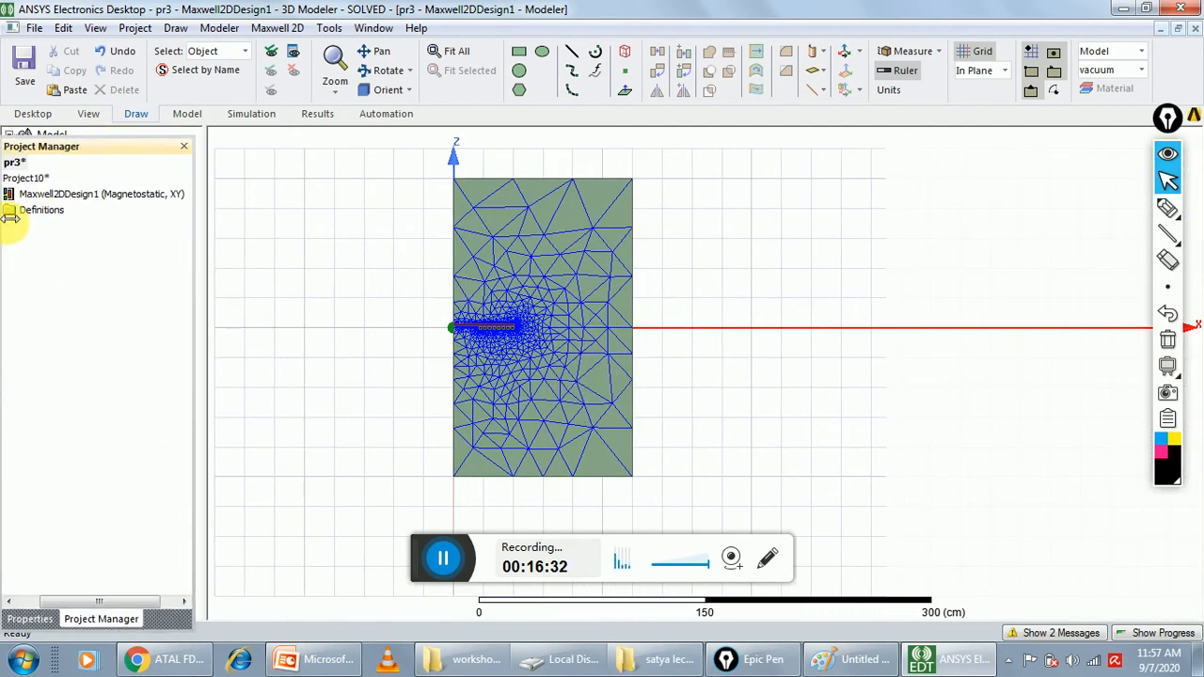
left_click_drag(155, 152, 84, 309)
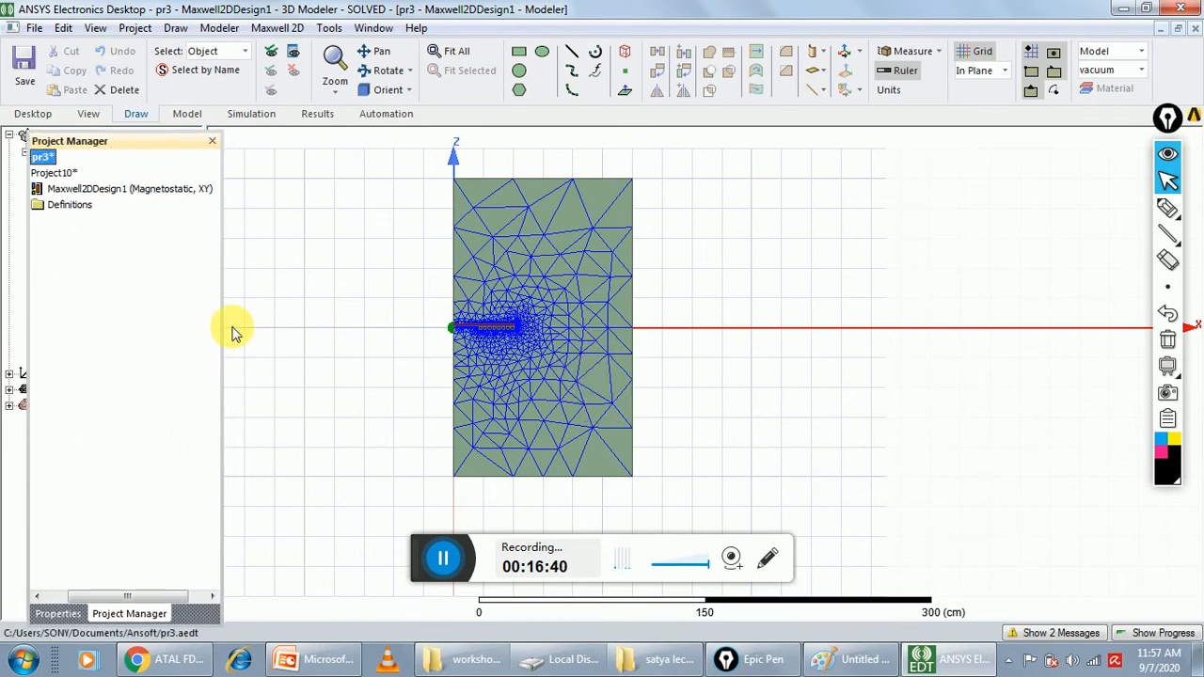
left_click_drag(226, 331, 289, 330)
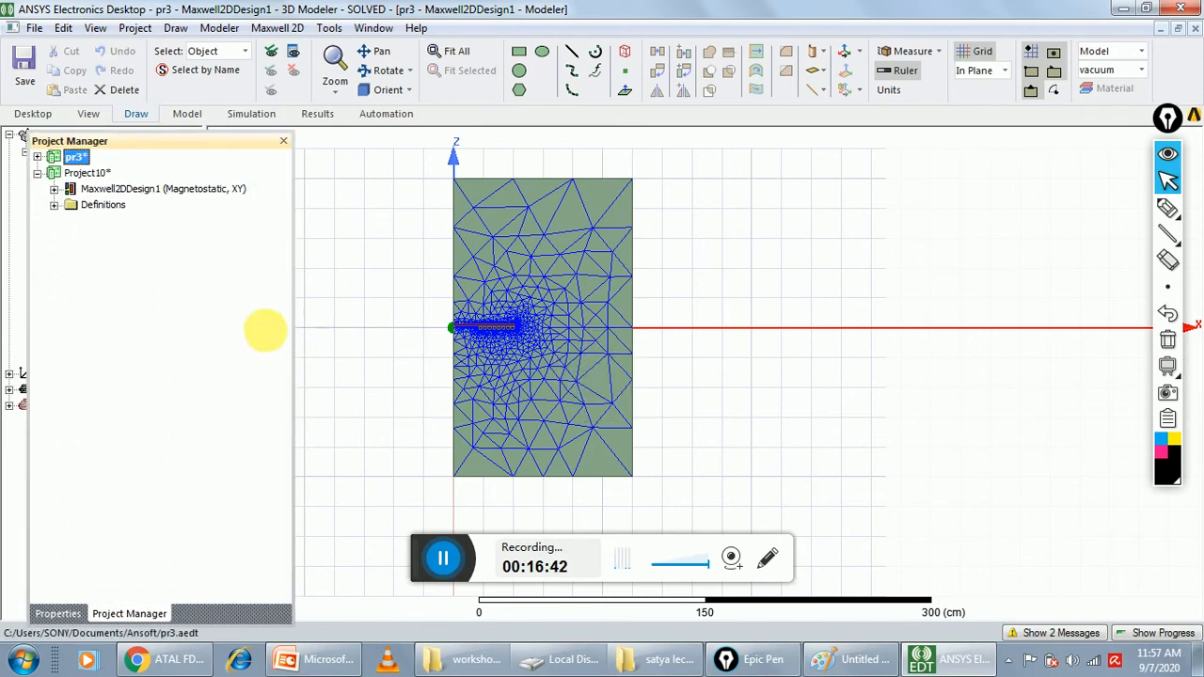
Step: Expand the designs of both projects and delete the mesh plots from the field overlays of pr3
left_click(55, 189)
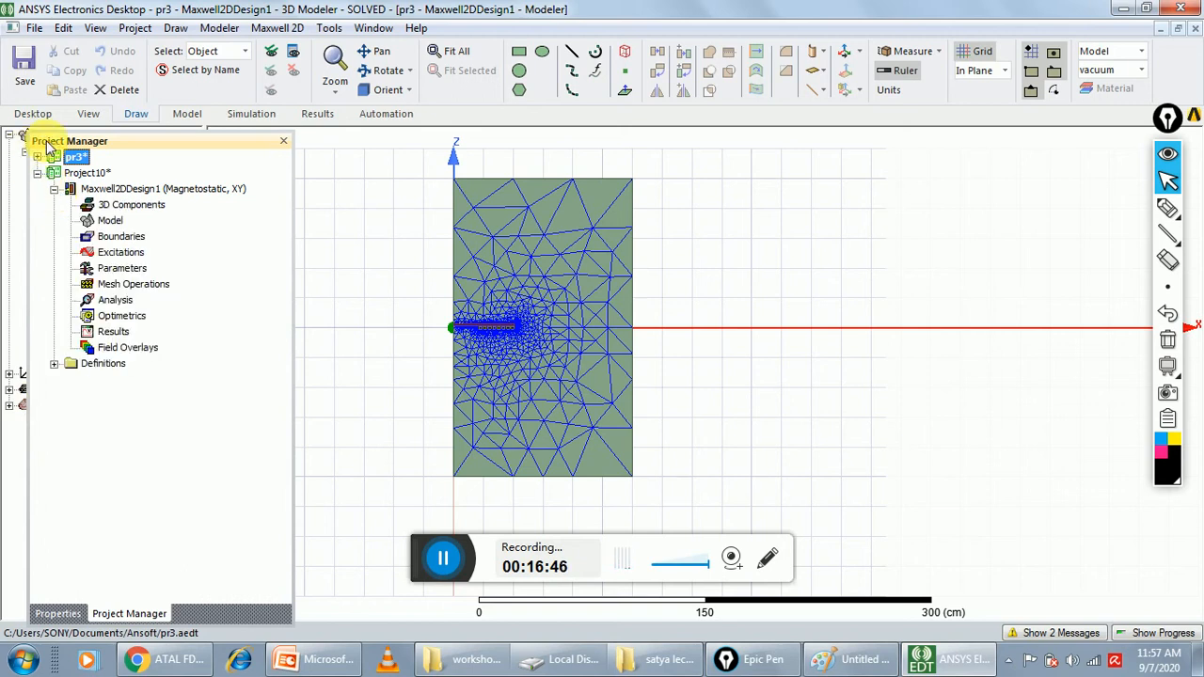
left_click(38, 157)
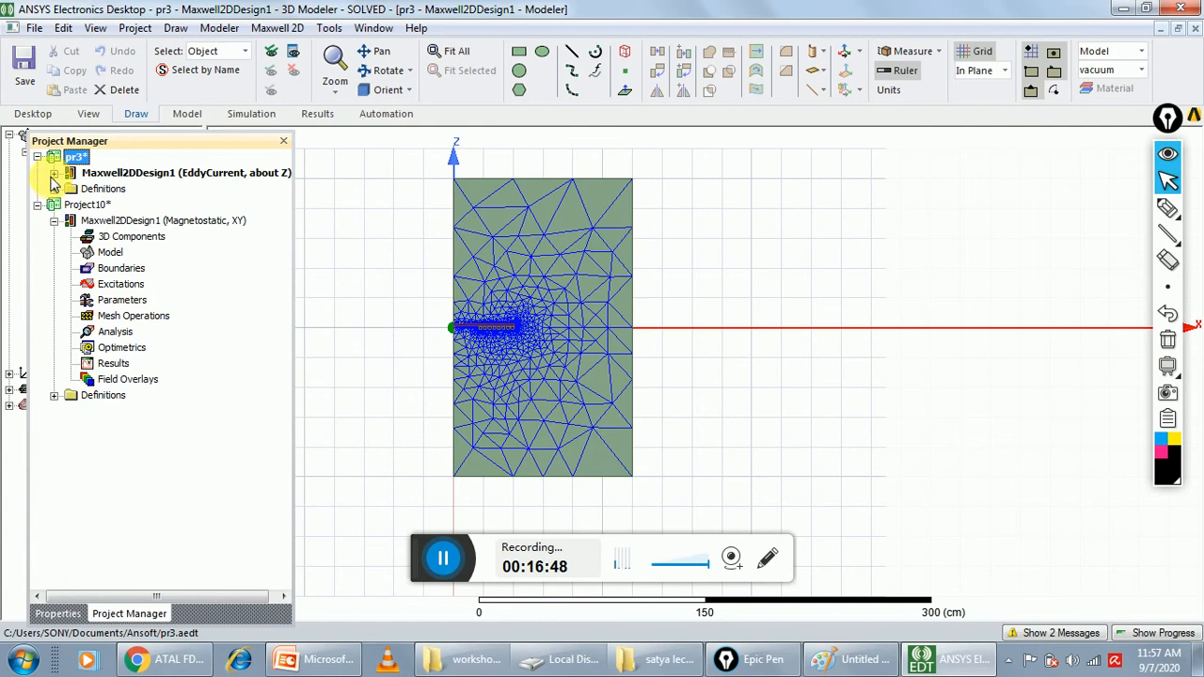
left_click(55, 173)
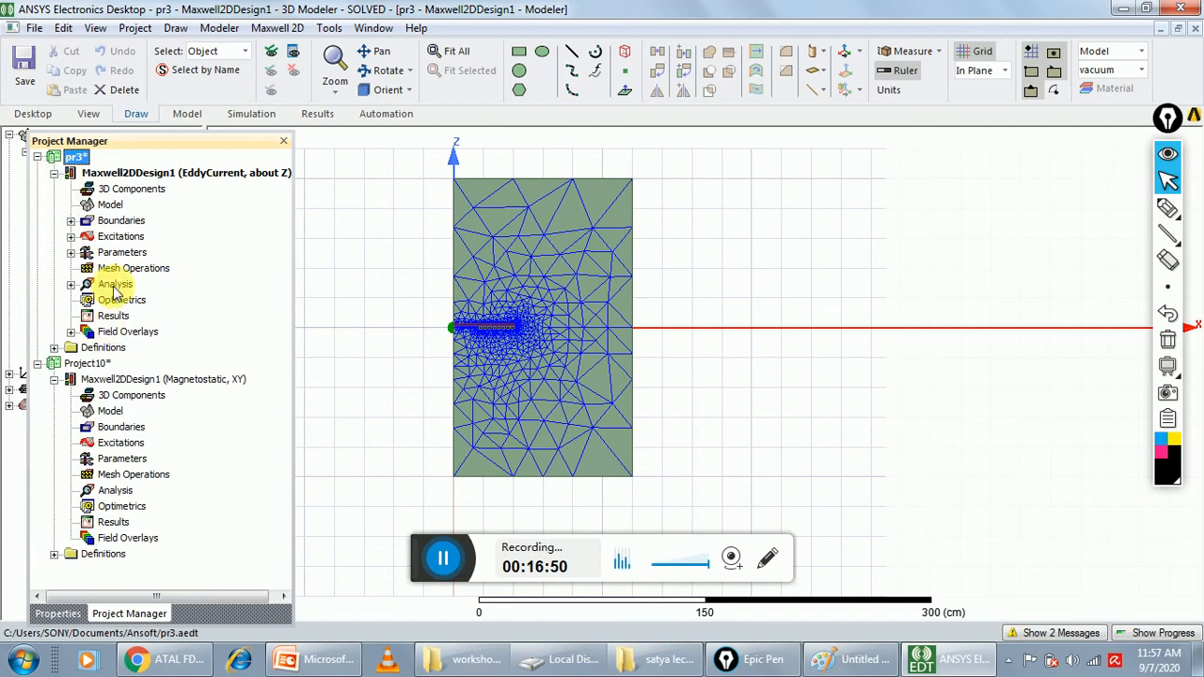
left_click(70, 332)
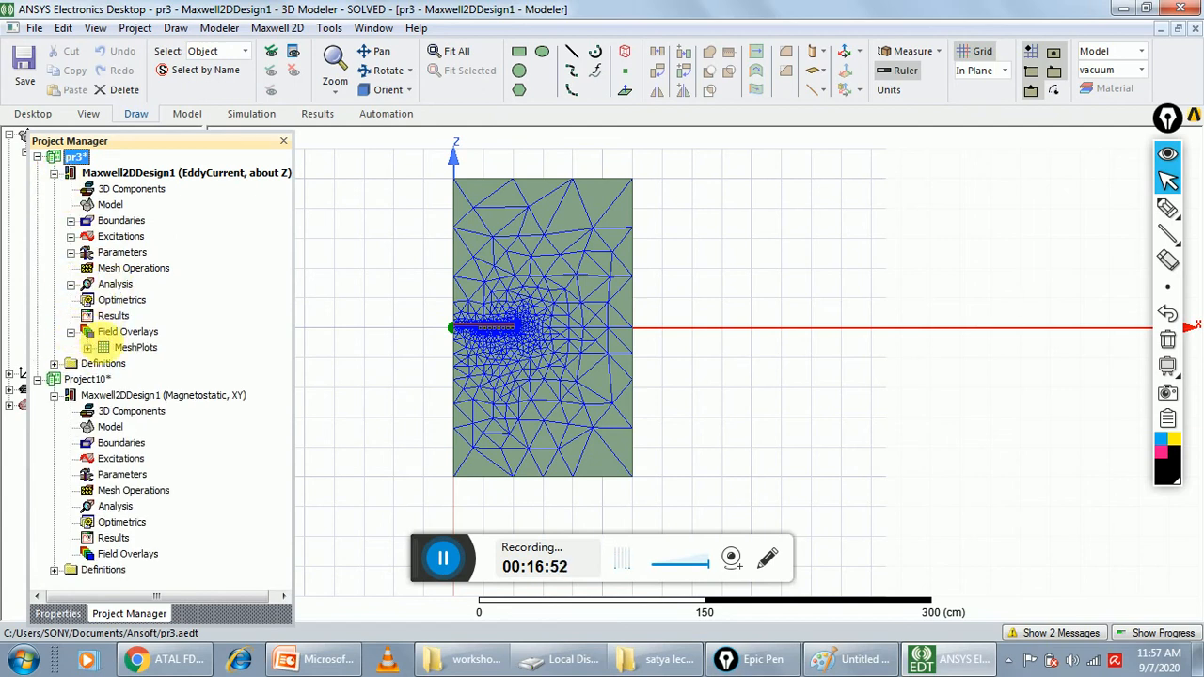
left_click(119, 347)
right_click(120, 349)
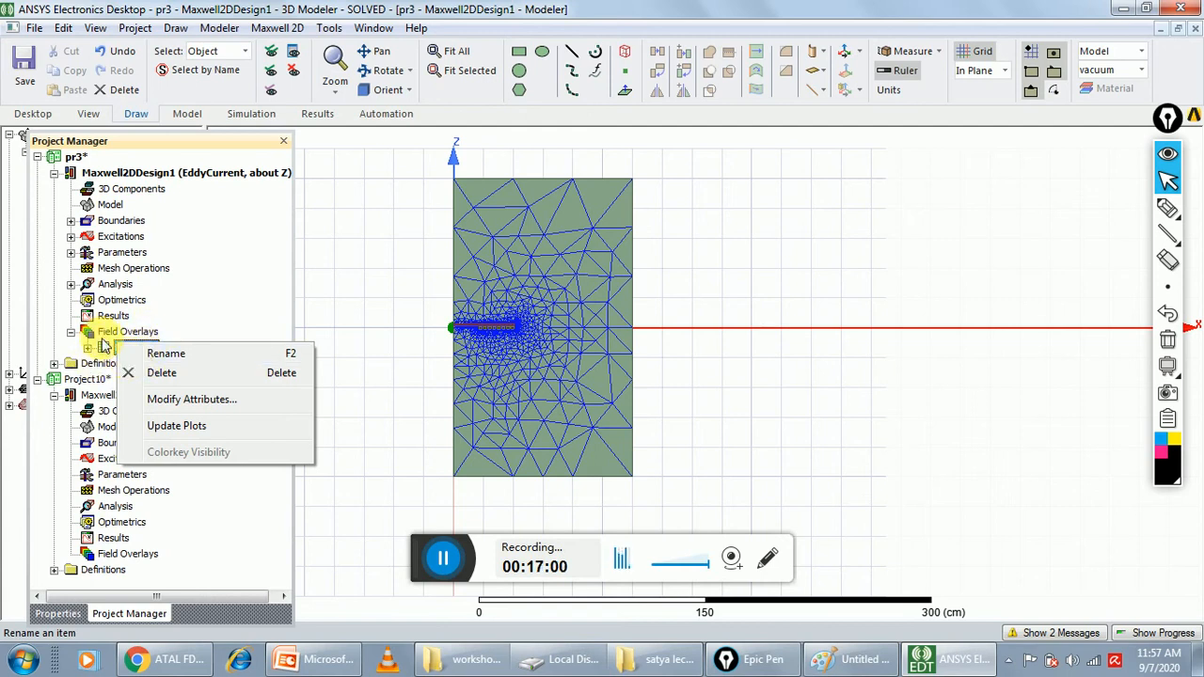
left_click(166, 375)
left_click(167, 421)
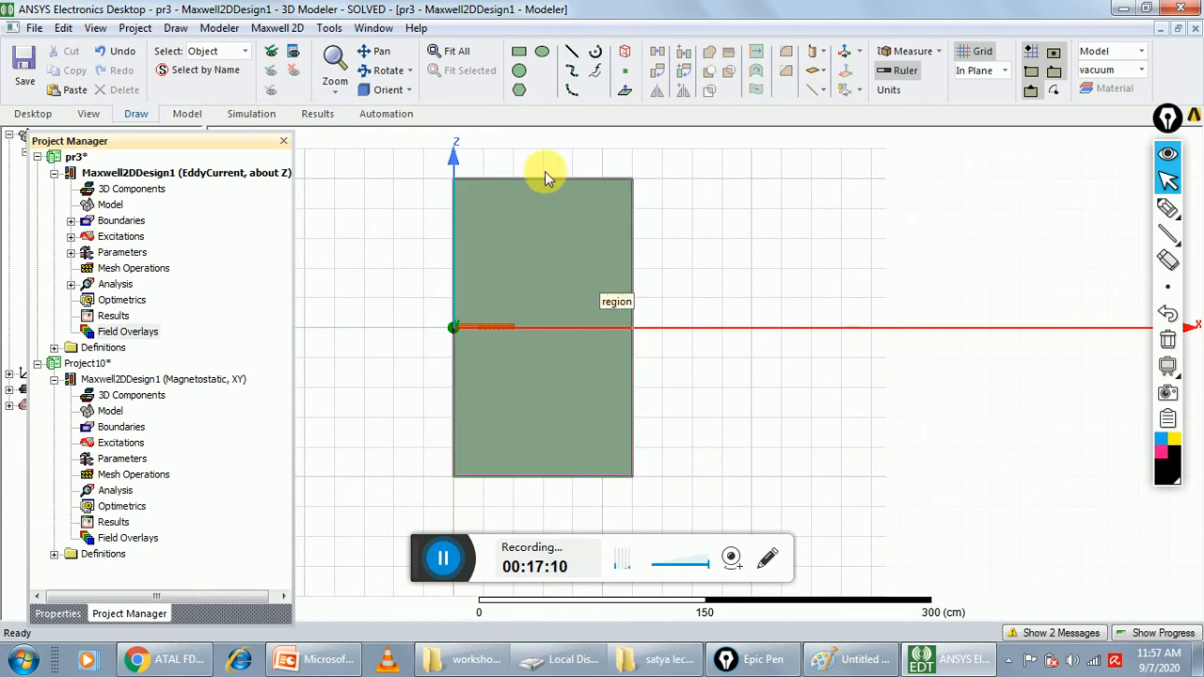
Step: Select all objects and create a Flux_Lines field plot from Setup1 : LastAdaptive at 500Hz and 0deg phase
left_click(63, 27)
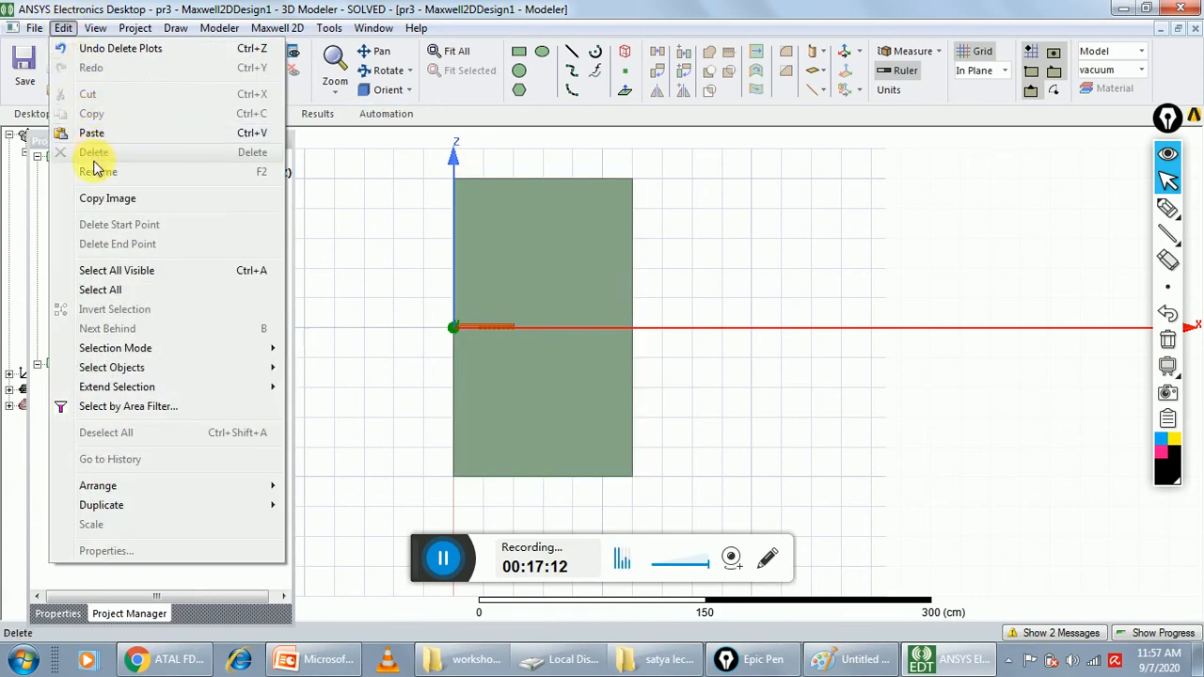
left_click(98, 289)
left_click(280, 27)
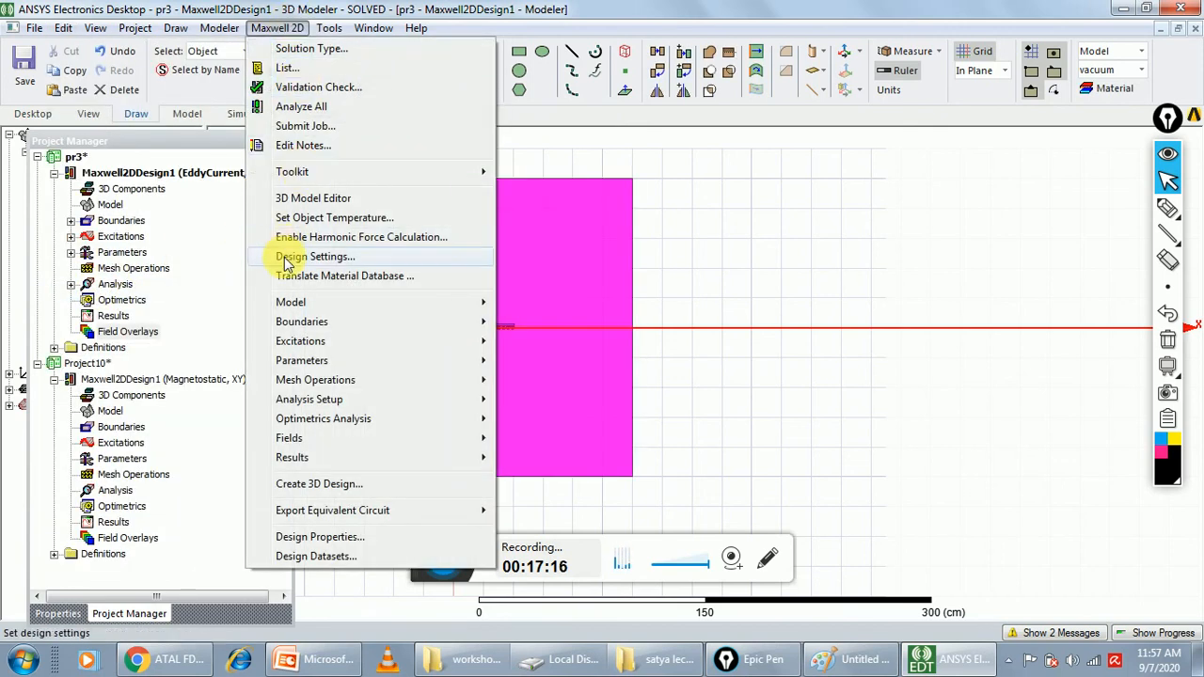
mouse_move(328, 448)
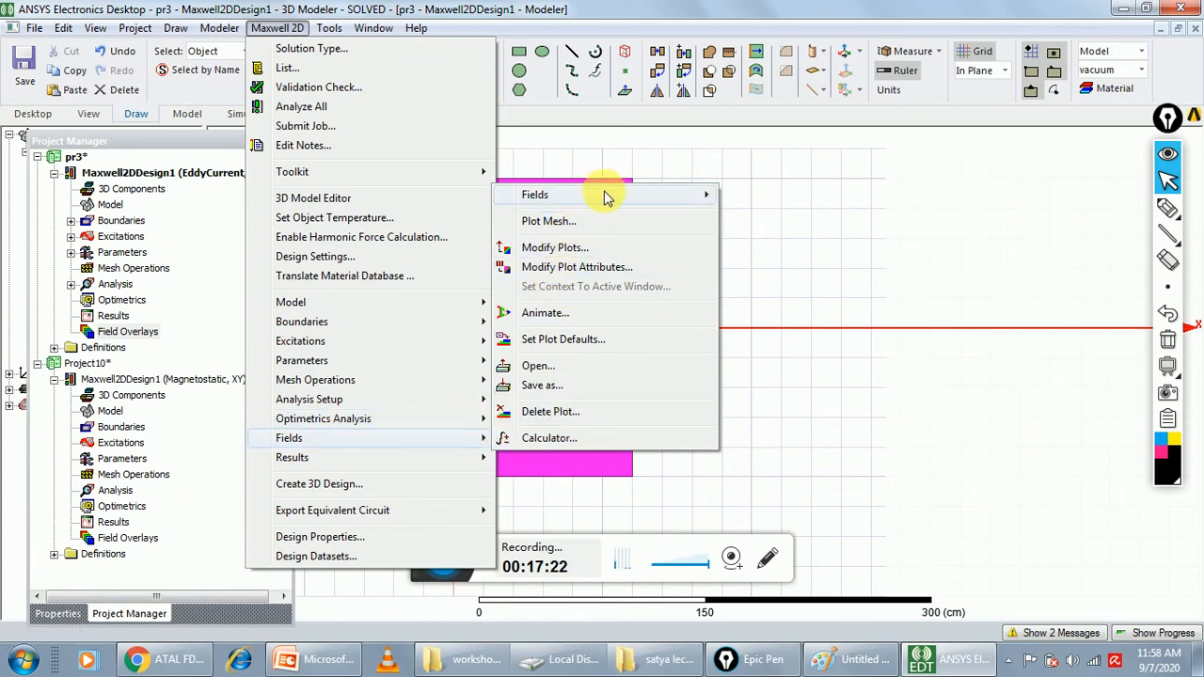
mouse_move(639, 202)
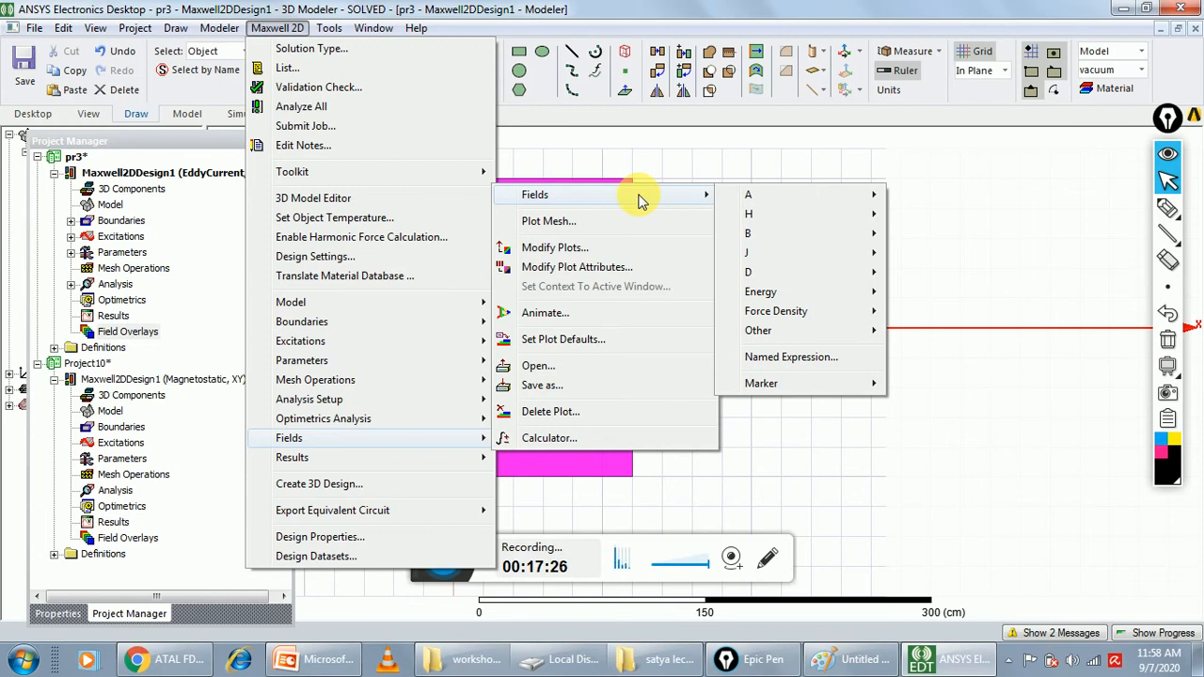
mouse_move(819, 197)
left_click(927, 195)
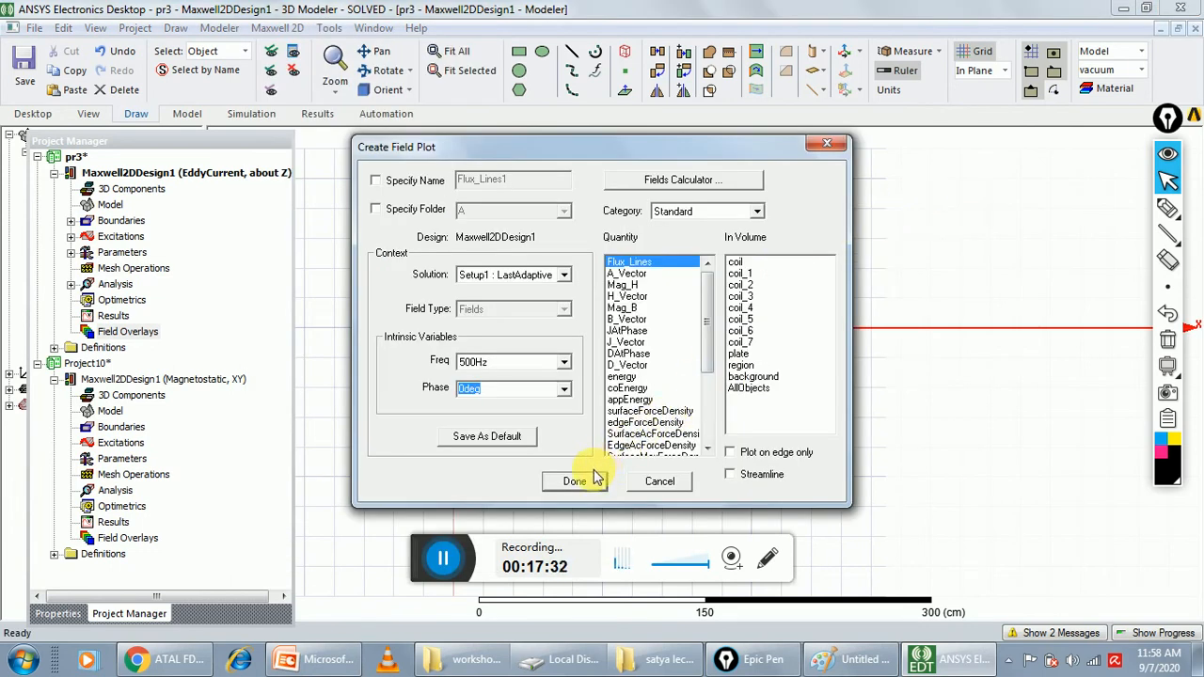
left_click(575, 481)
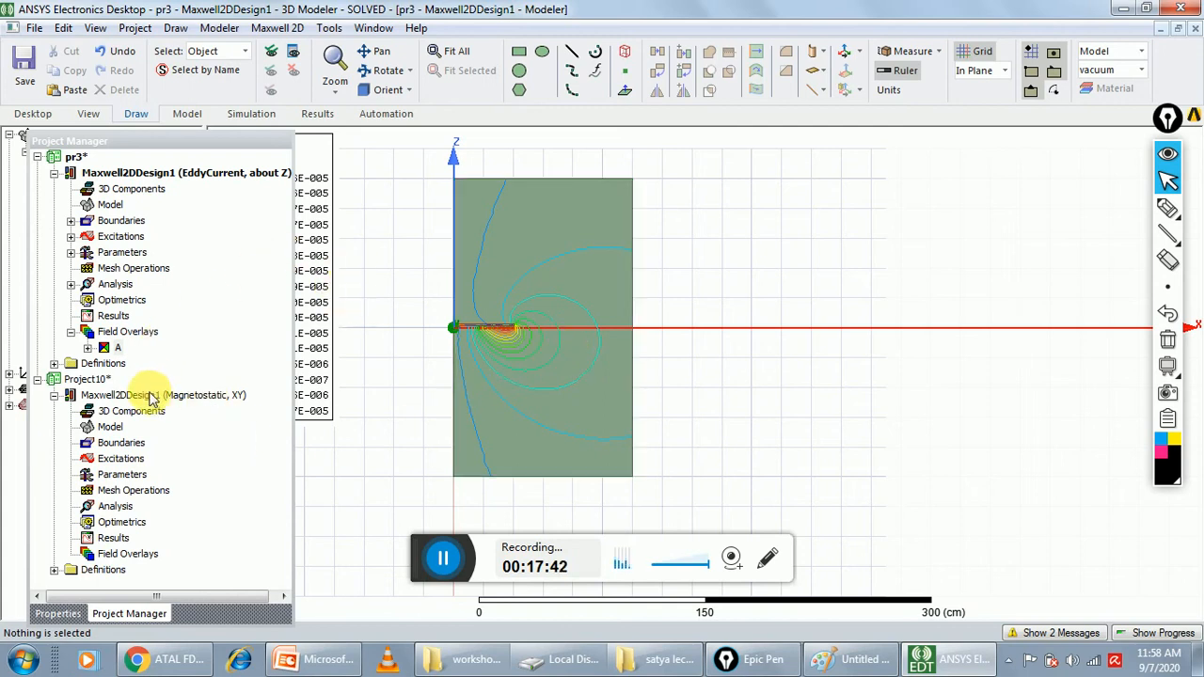
Step: Delete the flux lines plot from the A group of the pr3 design's field overlays
left_click(87, 348)
left_click(155, 364)
left_click(155, 363)
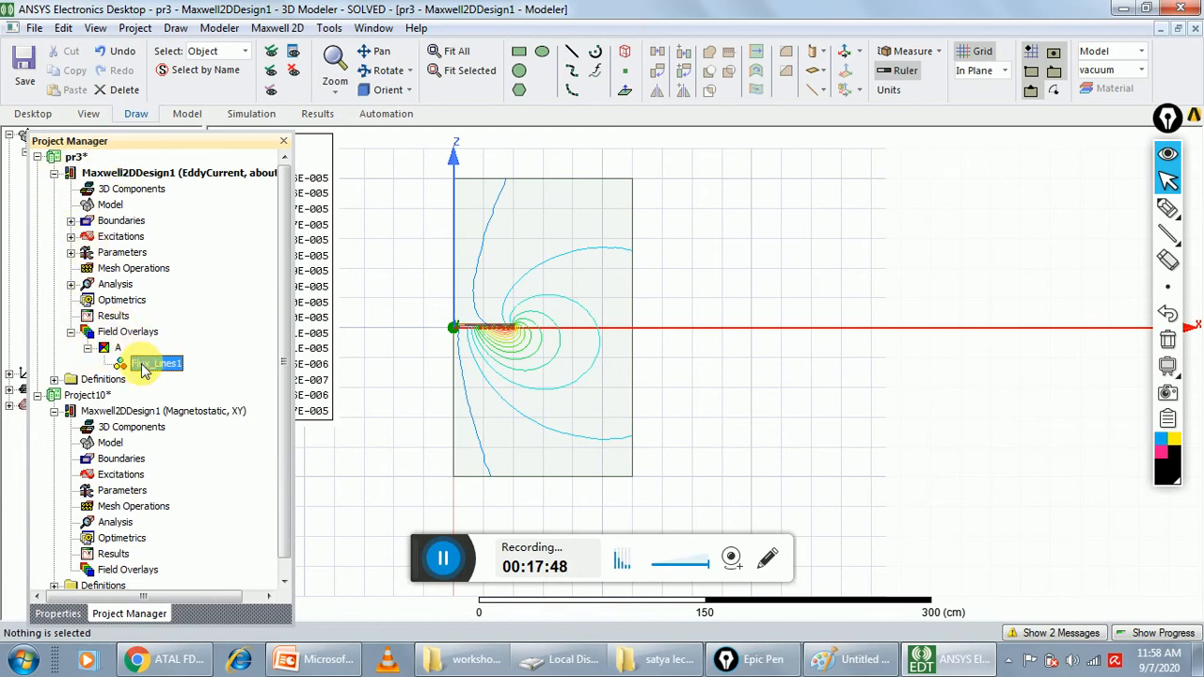
right_click(143, 369)
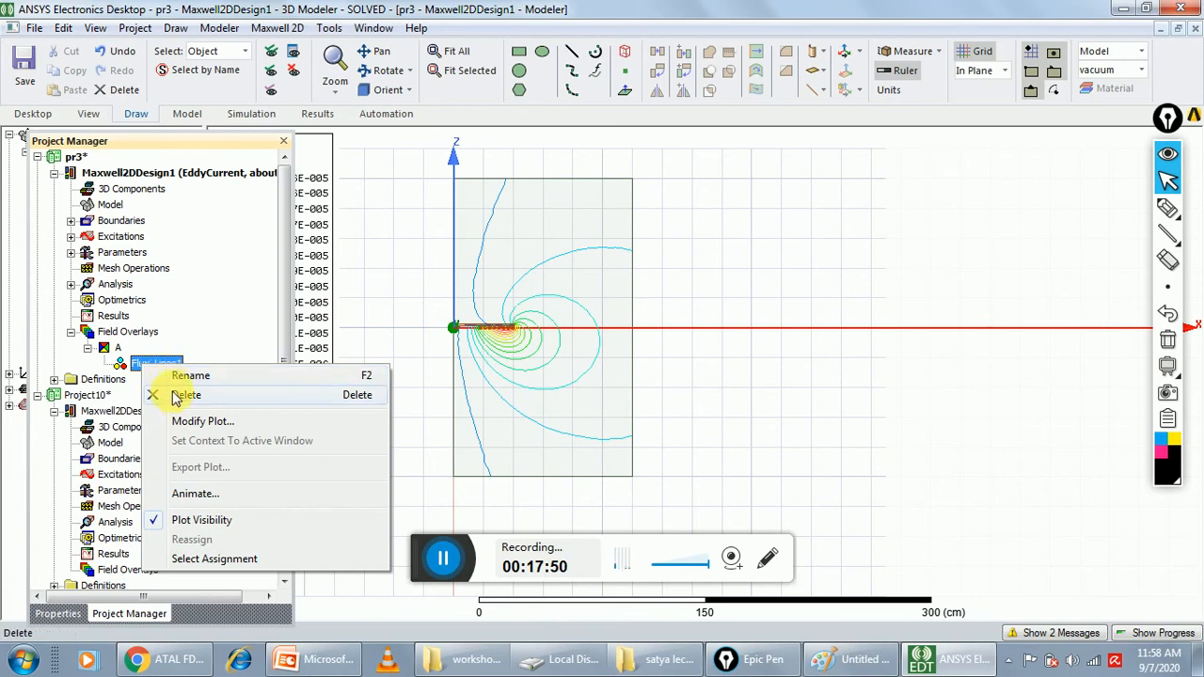
left_click(179, 395)
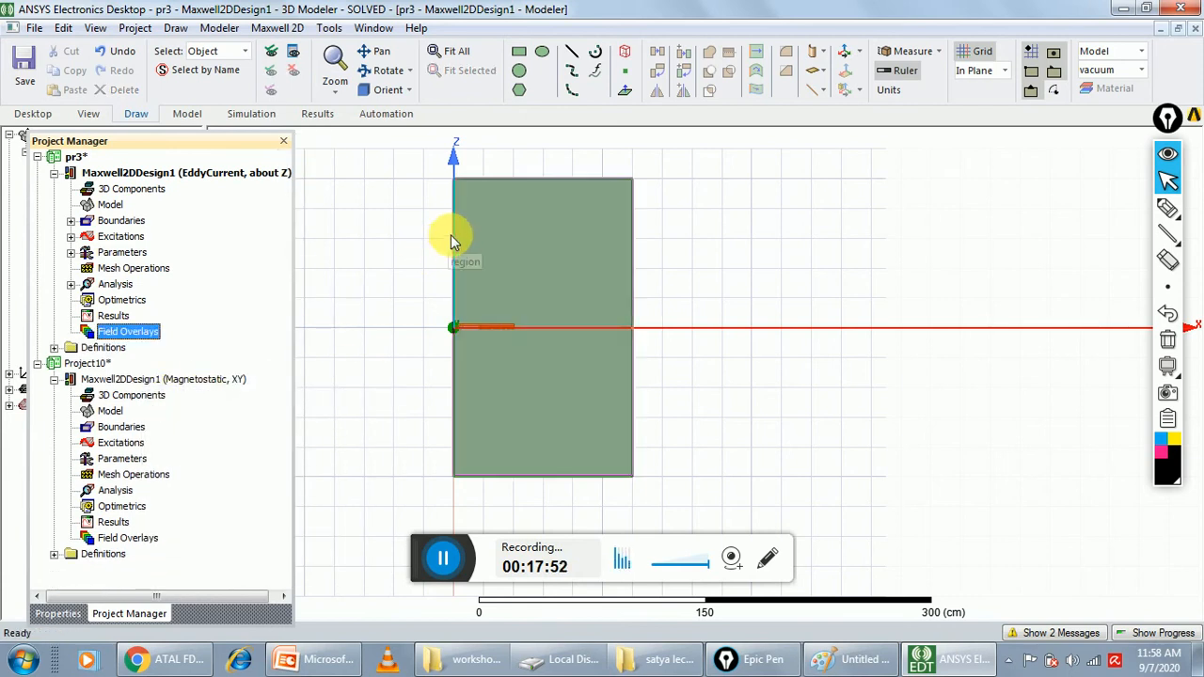
left_click(277, 28)
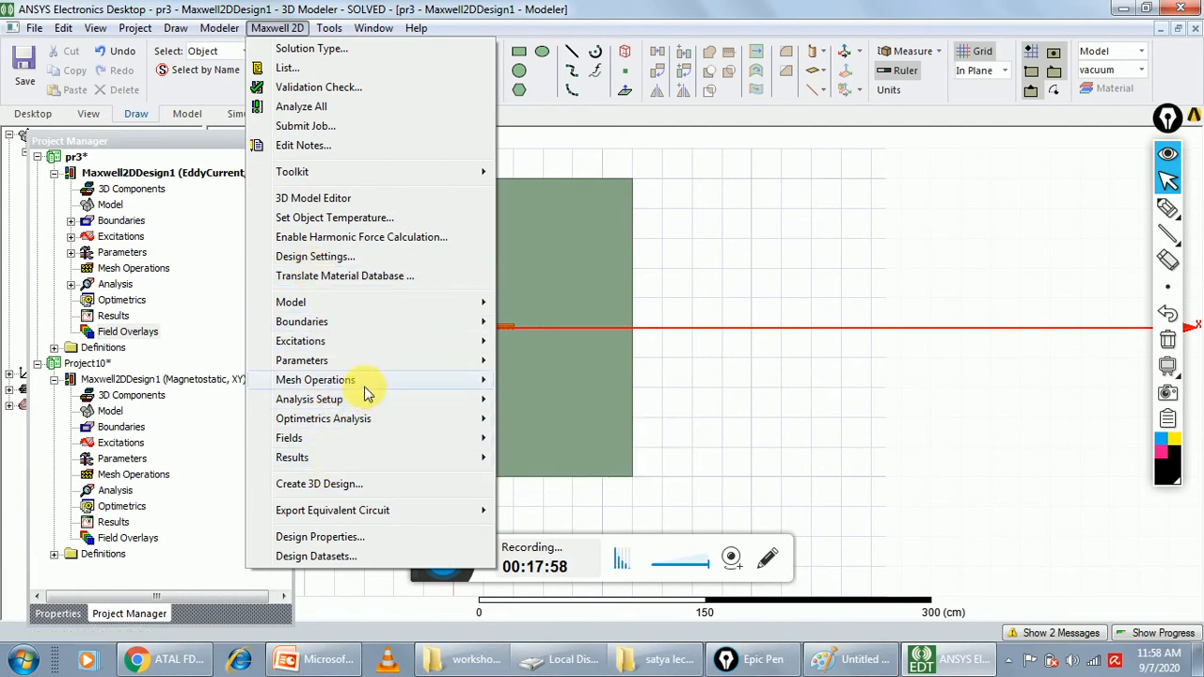
mouse_move(356, 387)
left_click(705, 320)
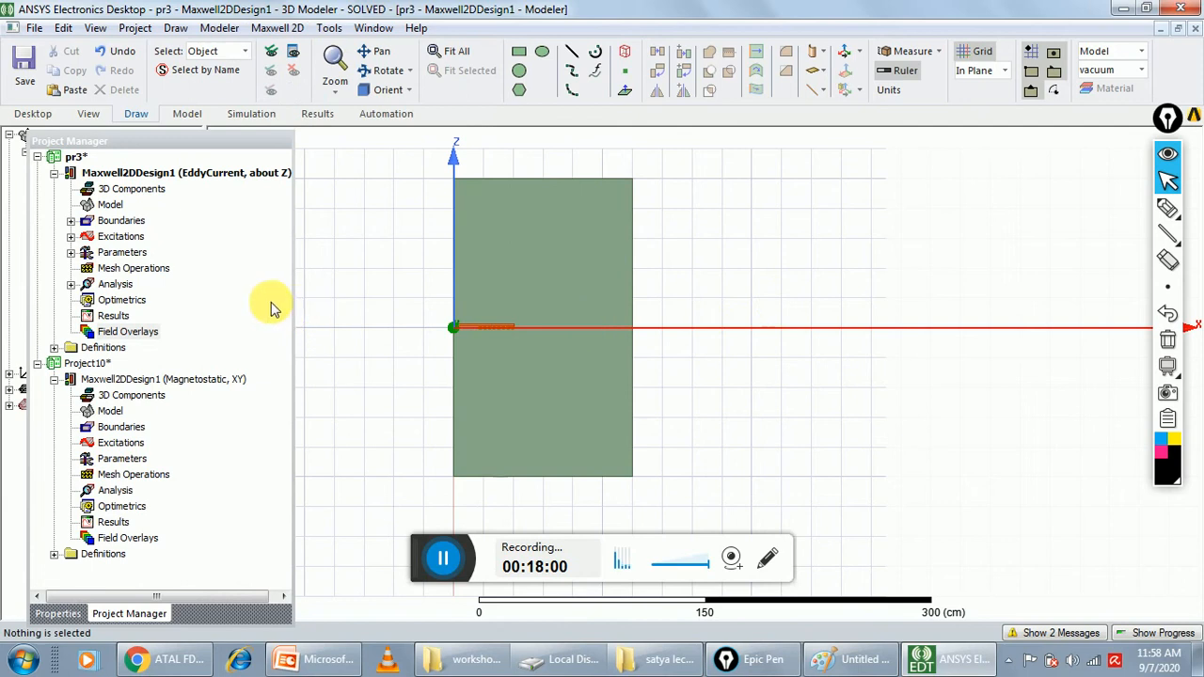
Step: Reset the docking window layout so the Project Manager and Properties windows are docked beside the model tree
left_click_drag(250, 142, 167, 417)
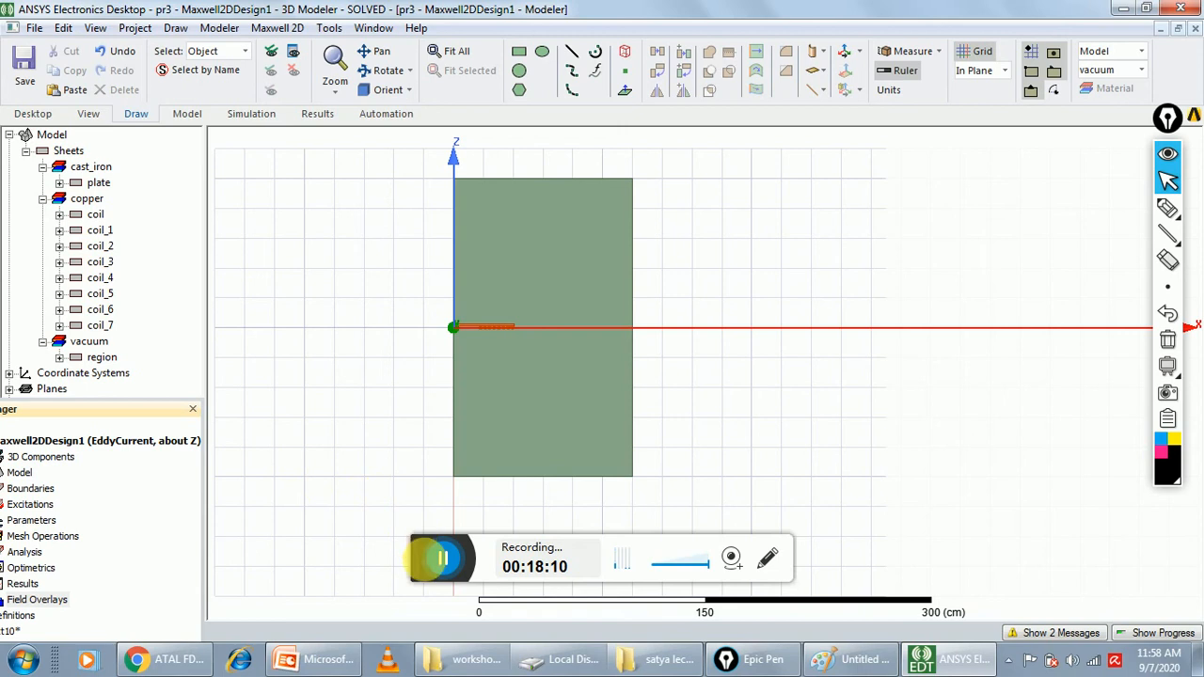
left_click(444, 560)
left_click(151, 27)
left_click(158, 27)
left_click(176, 29)
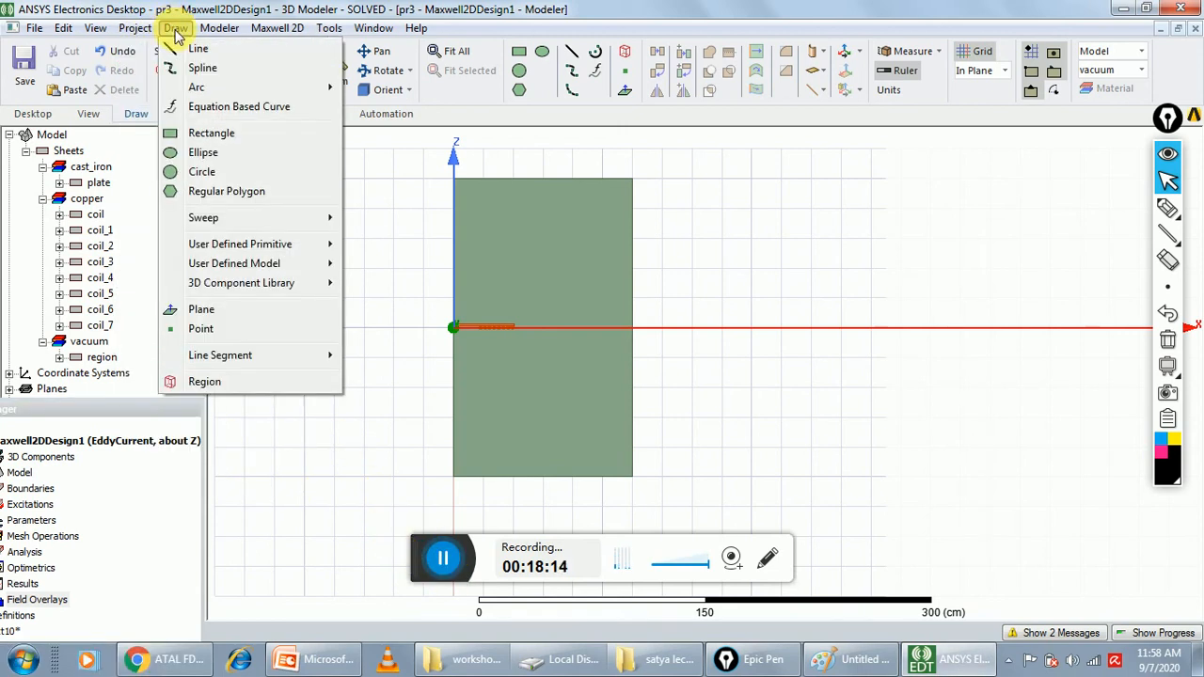
mouse_move(95, 28)
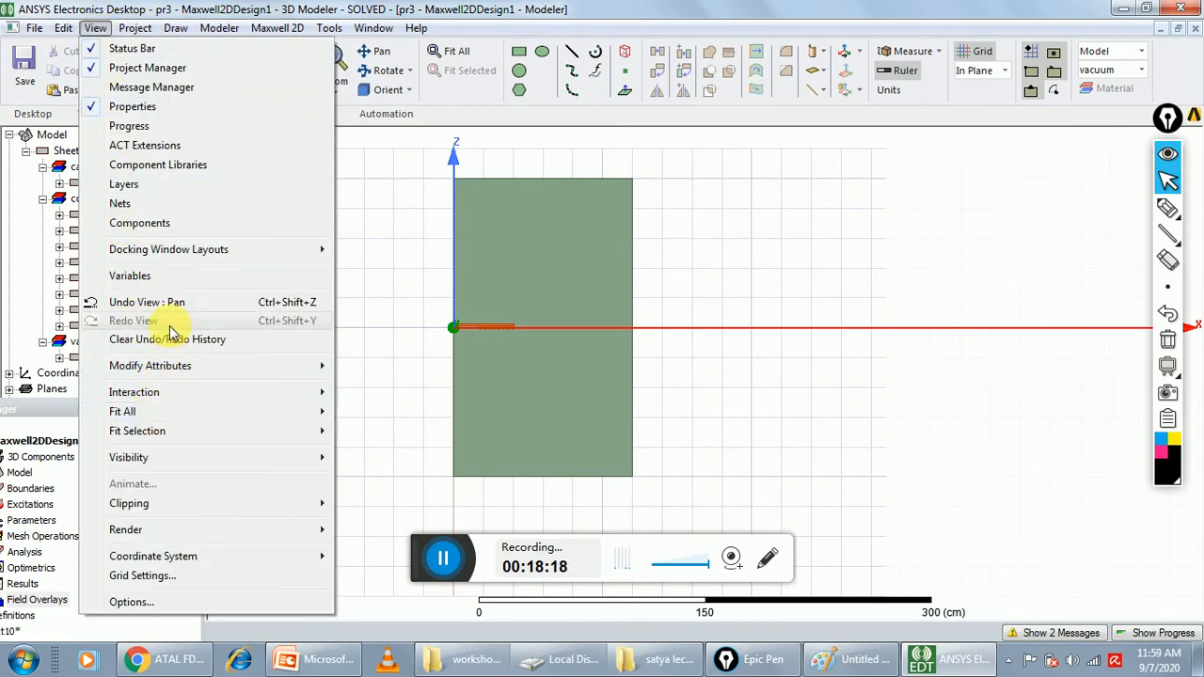
mouse_move(252, 366)
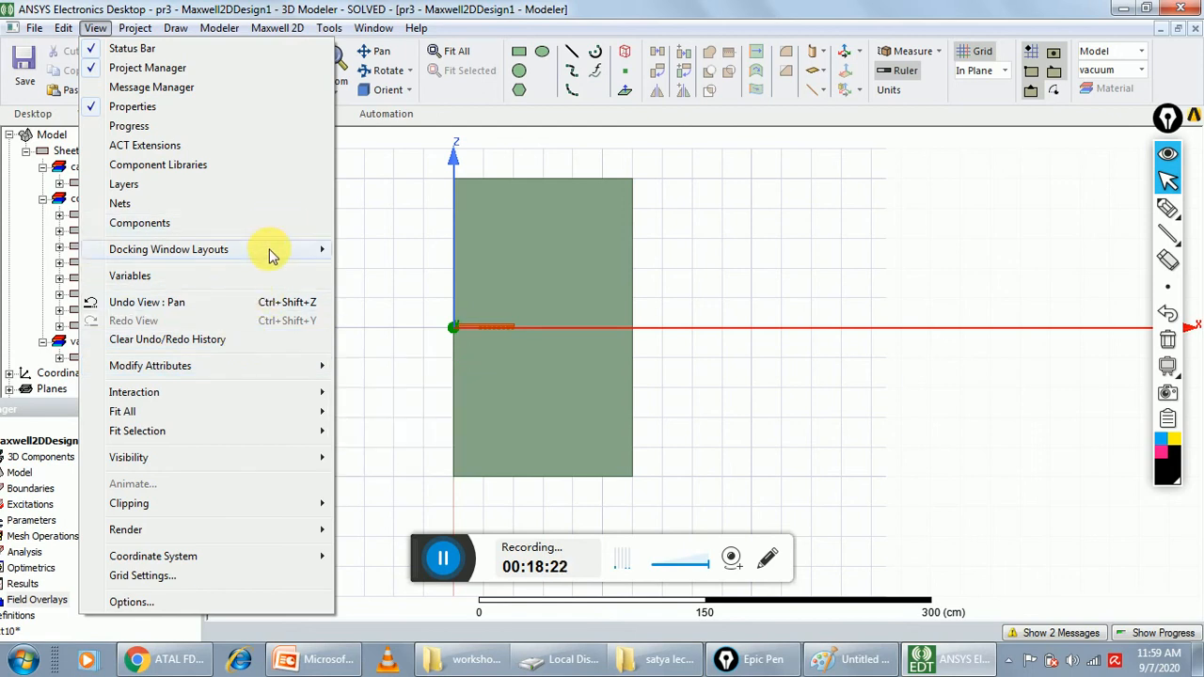
mouse_move(282, 252)
left_click(386, 252)
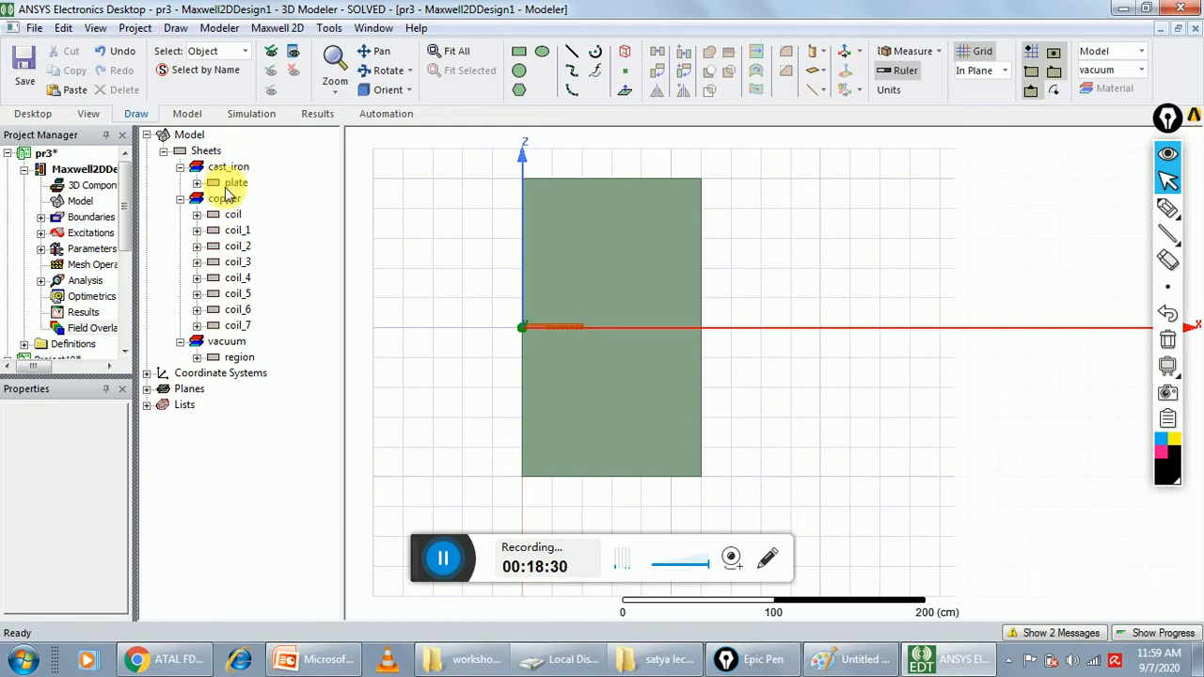
Step: Create a JAtPhase field plot on the cast iron plate from Setup1 : LastAdaptive at 500Hz and 0deg phase
left_click(235, 183)
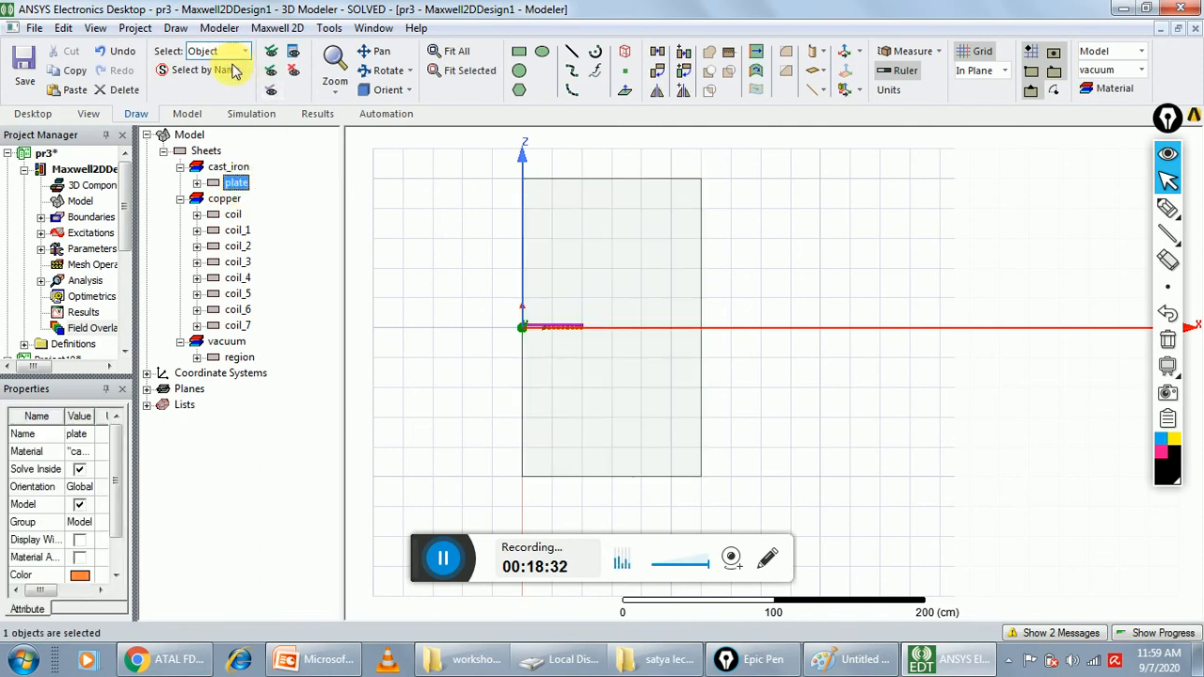
left_click(276, 29)
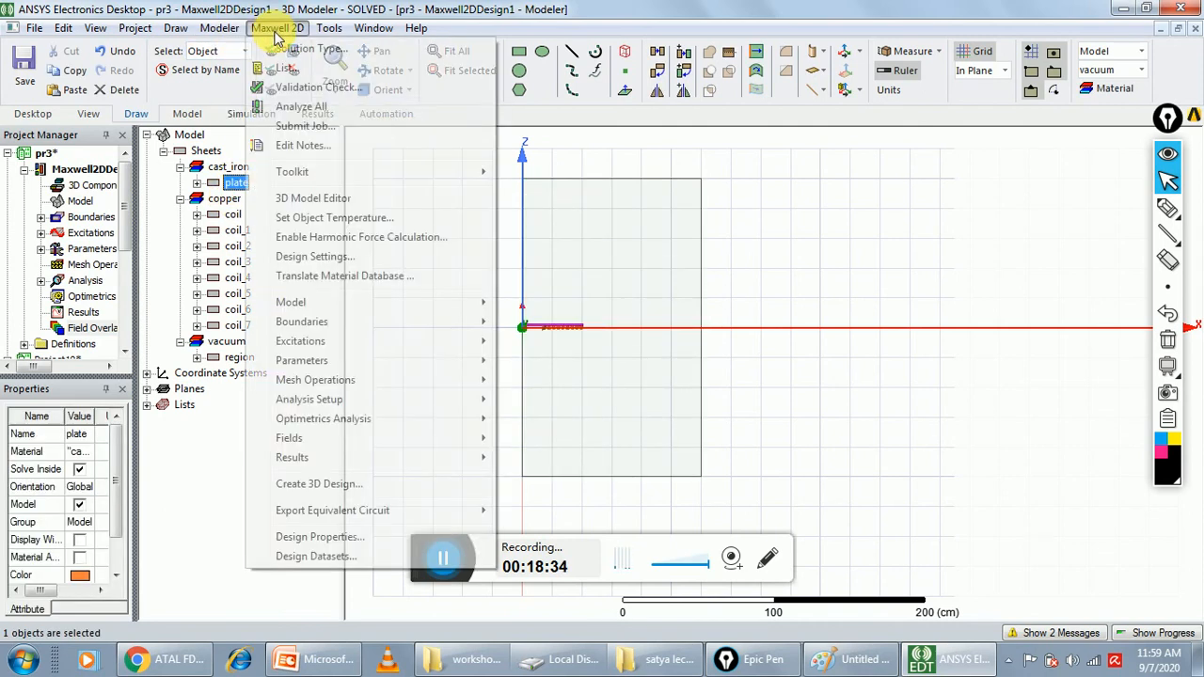
mouse_move(309, 322)
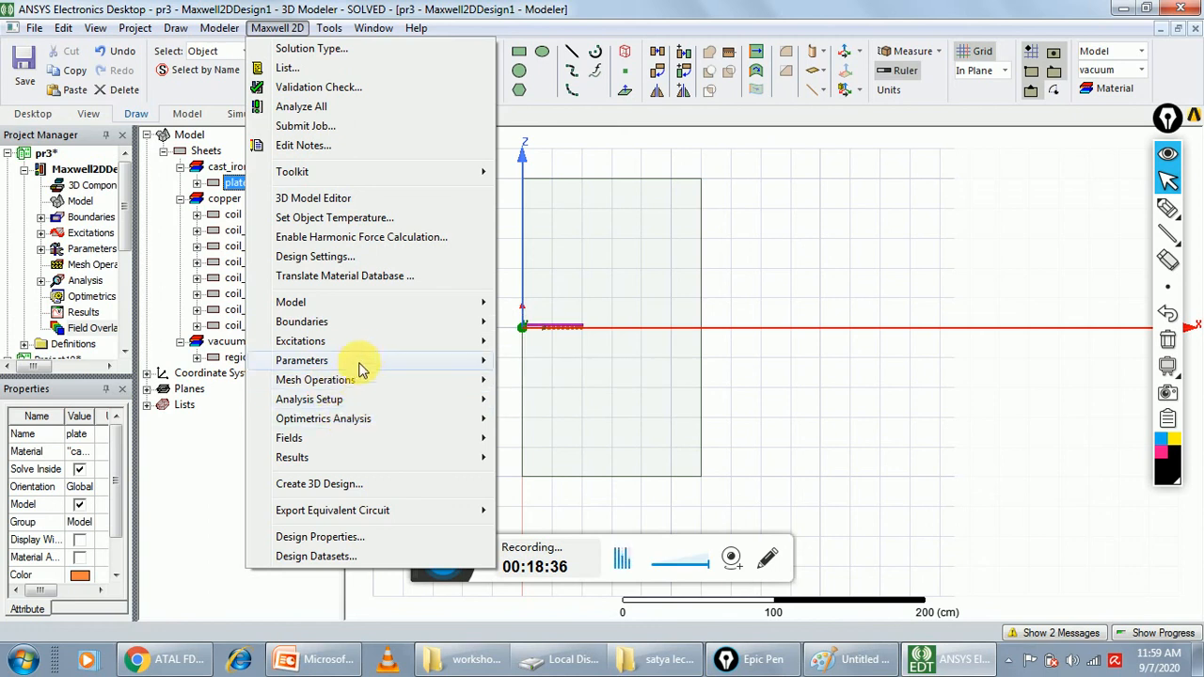
mouse_move(430, 439)
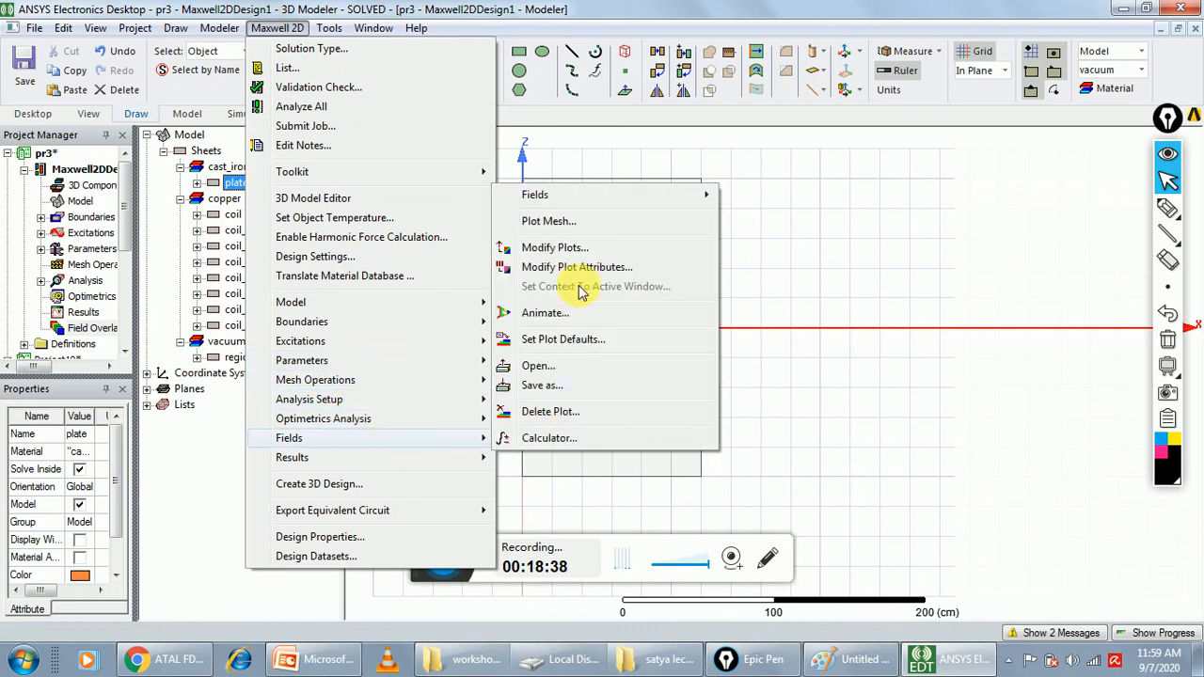
mouse_move(653, 195)
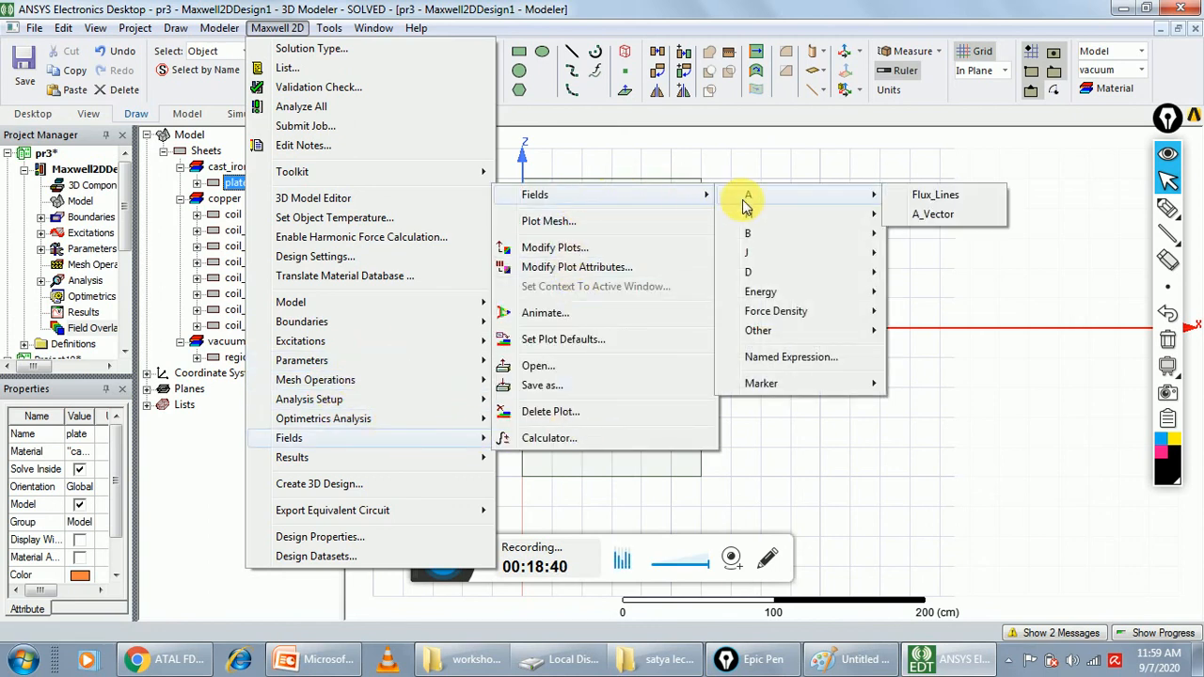
mouse_move(761, 214)
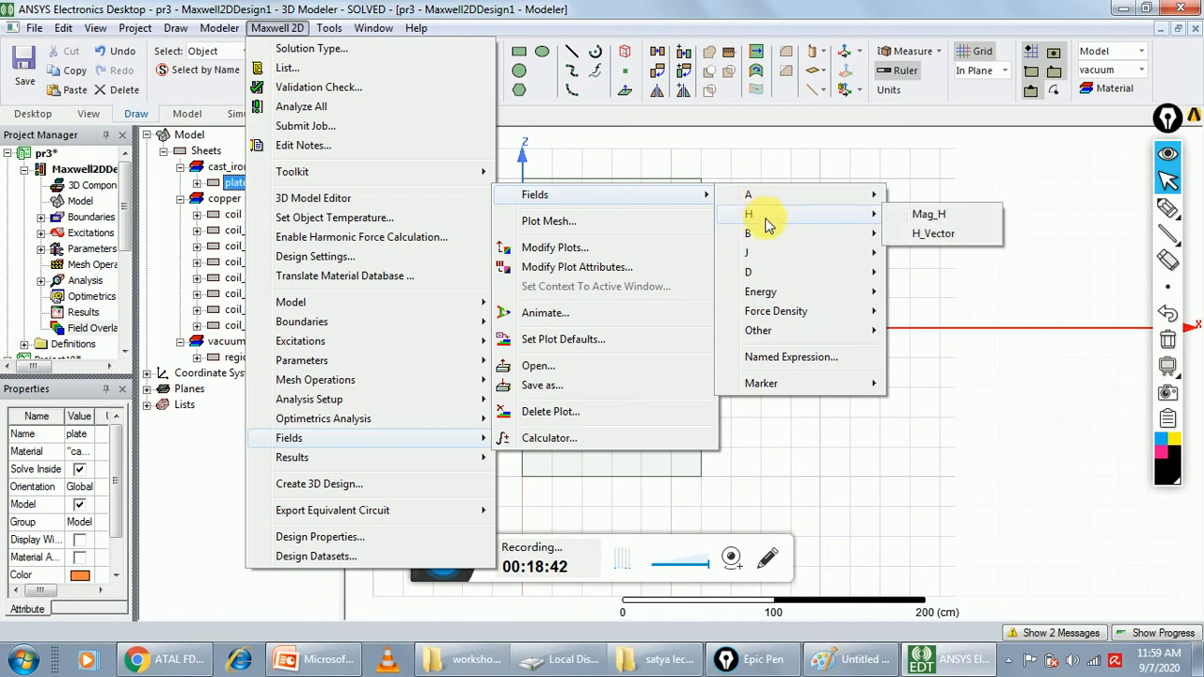
mouse_move(773, 263)
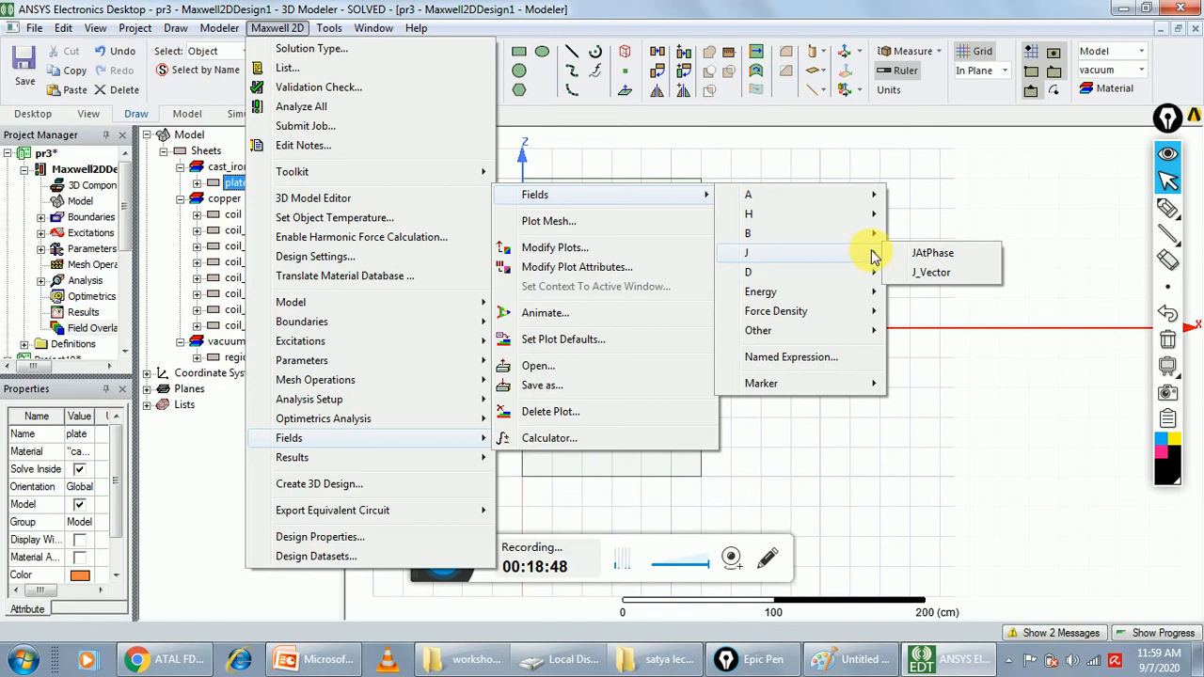
left_click(921, 256)
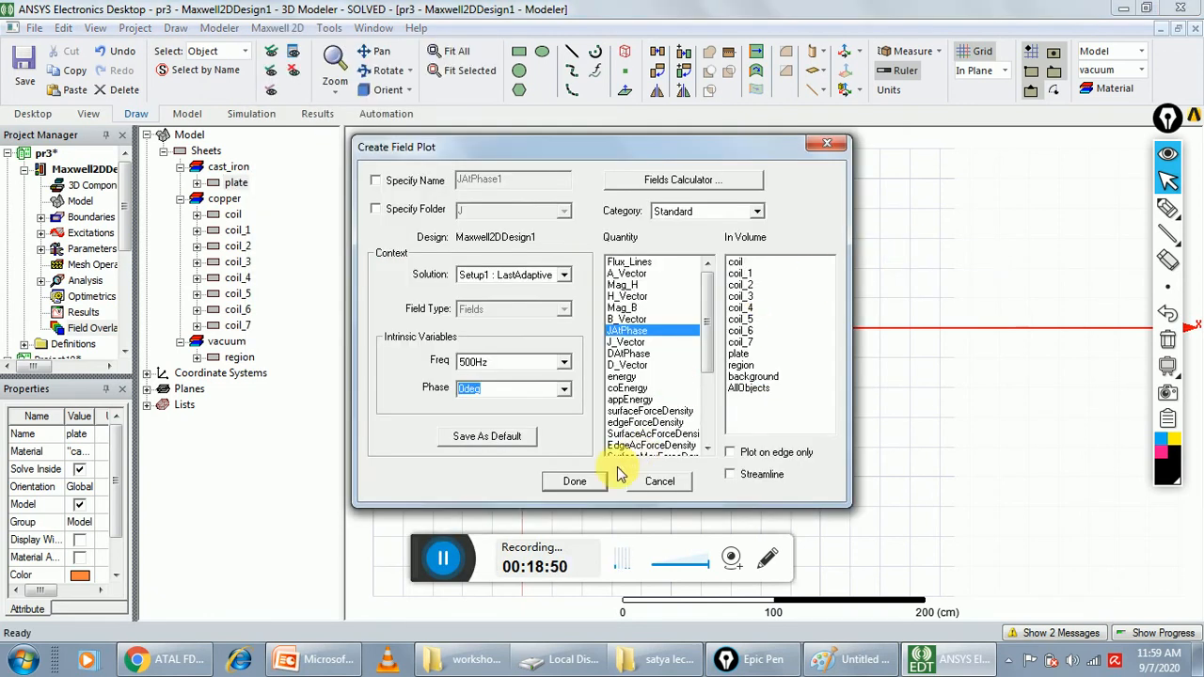
left_click(582, 479)
Step: Examine the current density on the plate at close range, with the color key moved clear of the plate and coils
left_click(581, 305)
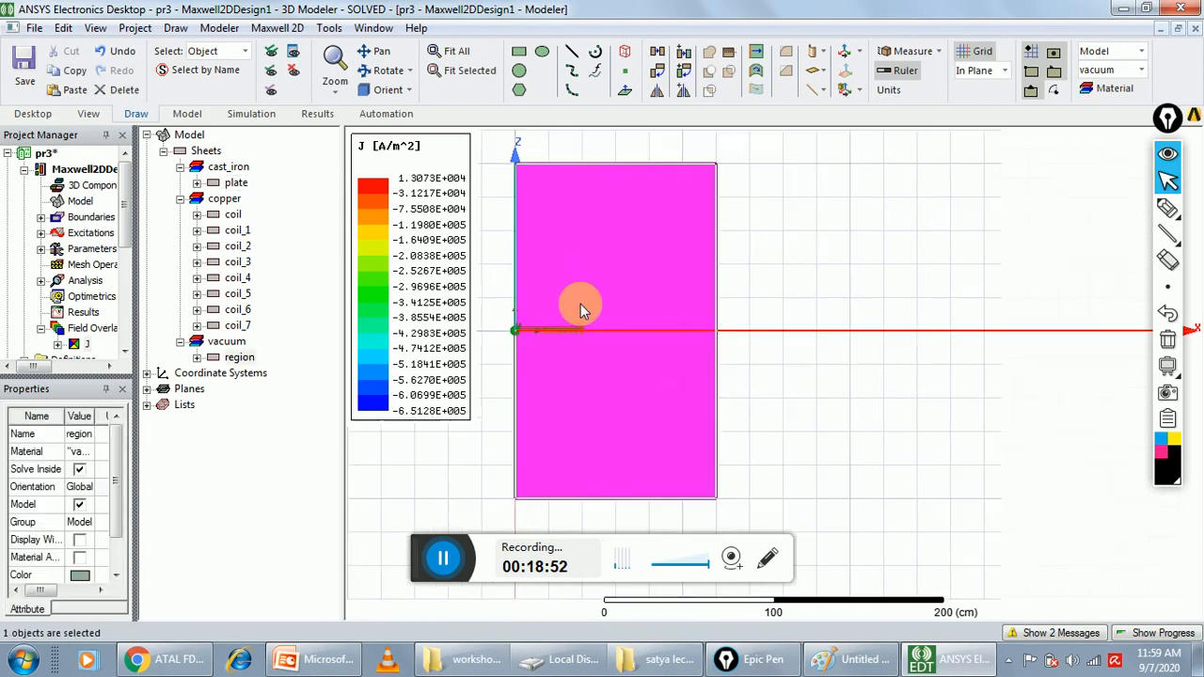
scroll(584, 309, "up", 5)
left_click_drag(420, 194, 1042, 200)
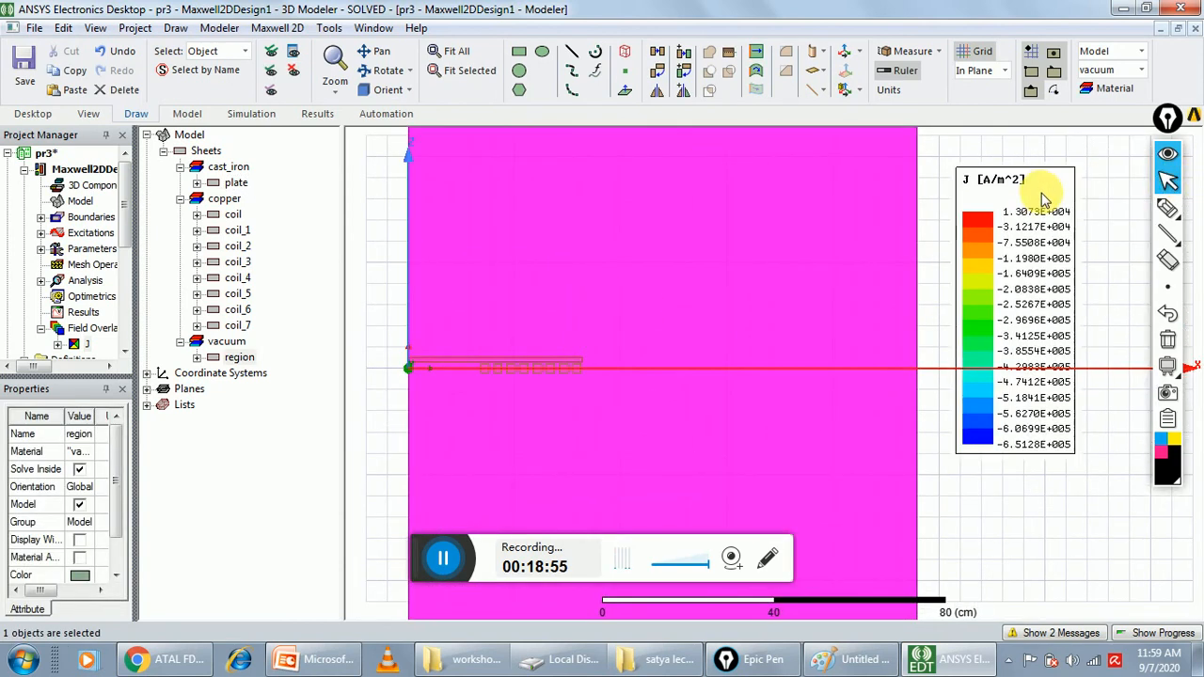
left_click(350, 285)
scroll(491, 293, "up", 1)
scroll(495, 299, "up", 1)
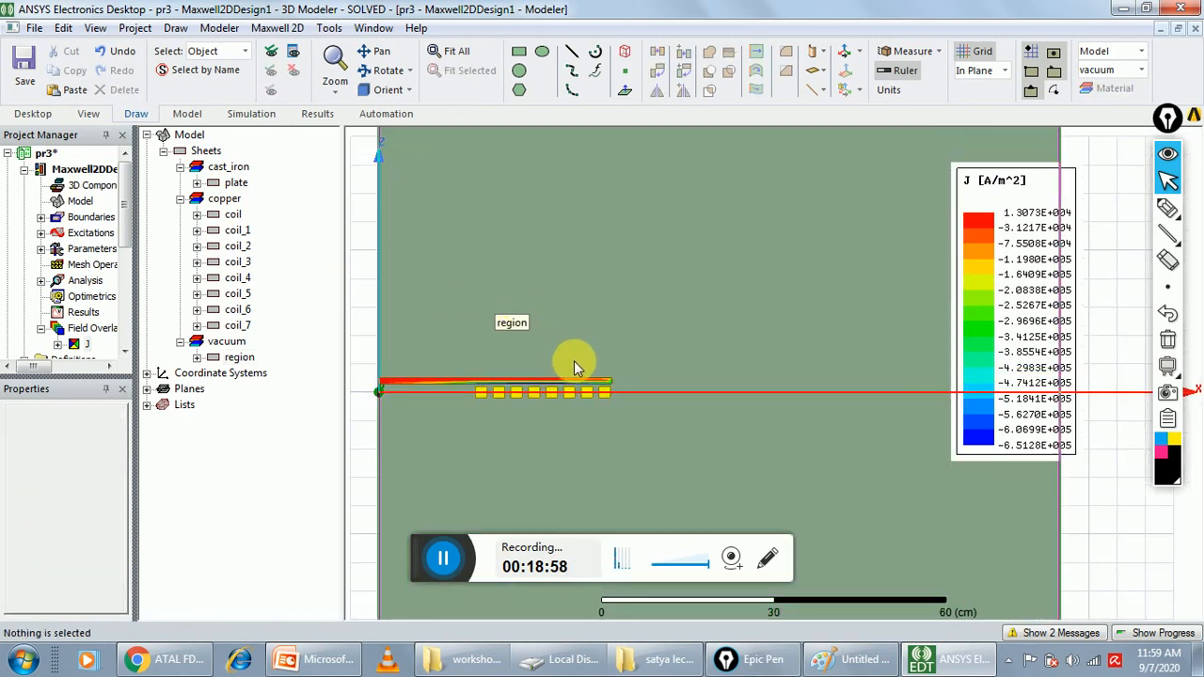
left_click_drag(969, 180, 743, 243)
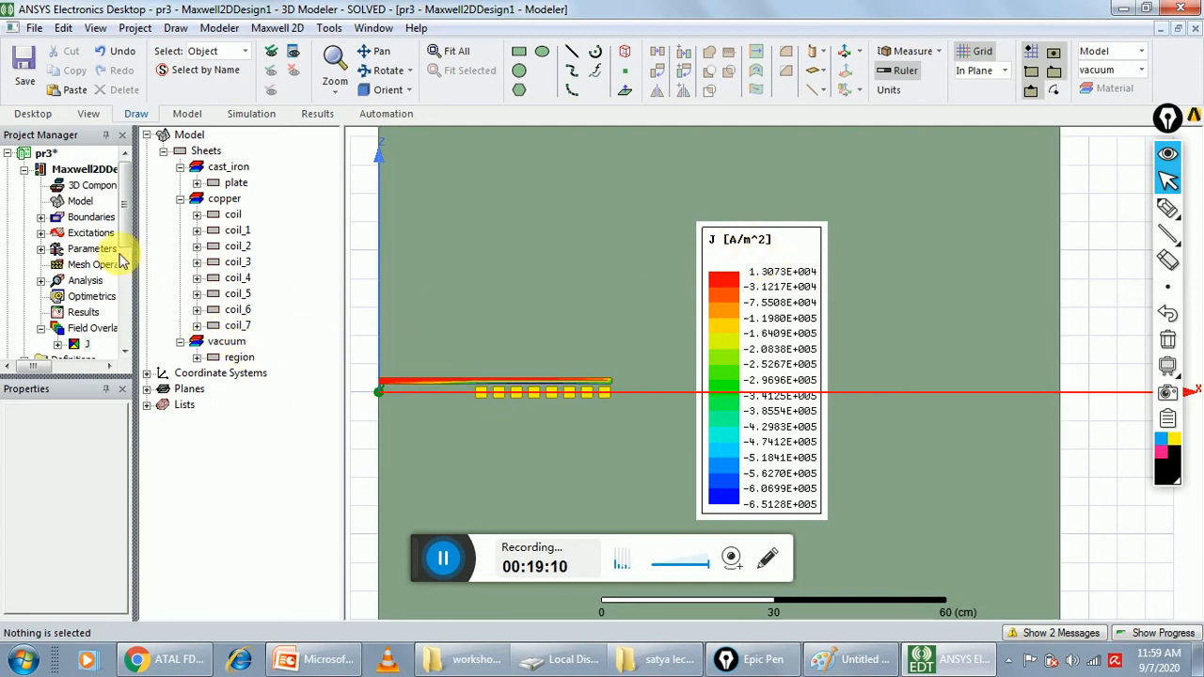
Step: Delete the plate's J plot group from the field overlays of the pr3 design
scroll(115, 249, "down", 3)
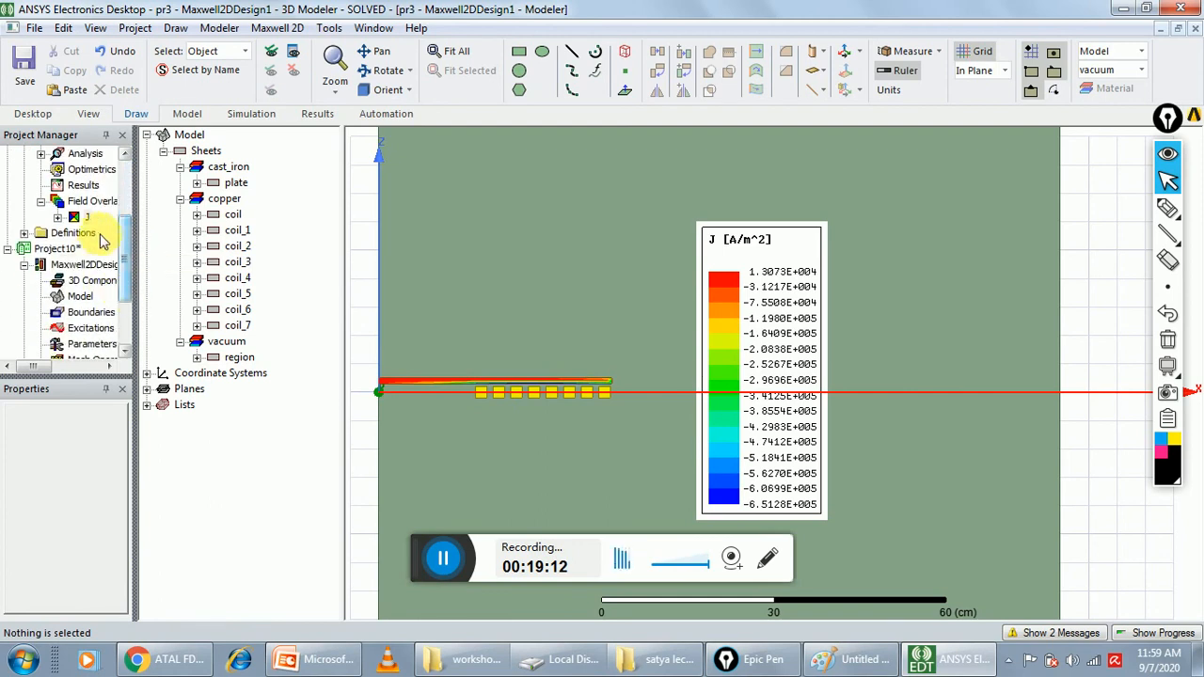
left_click(42, 202)
left_click(42, 202)
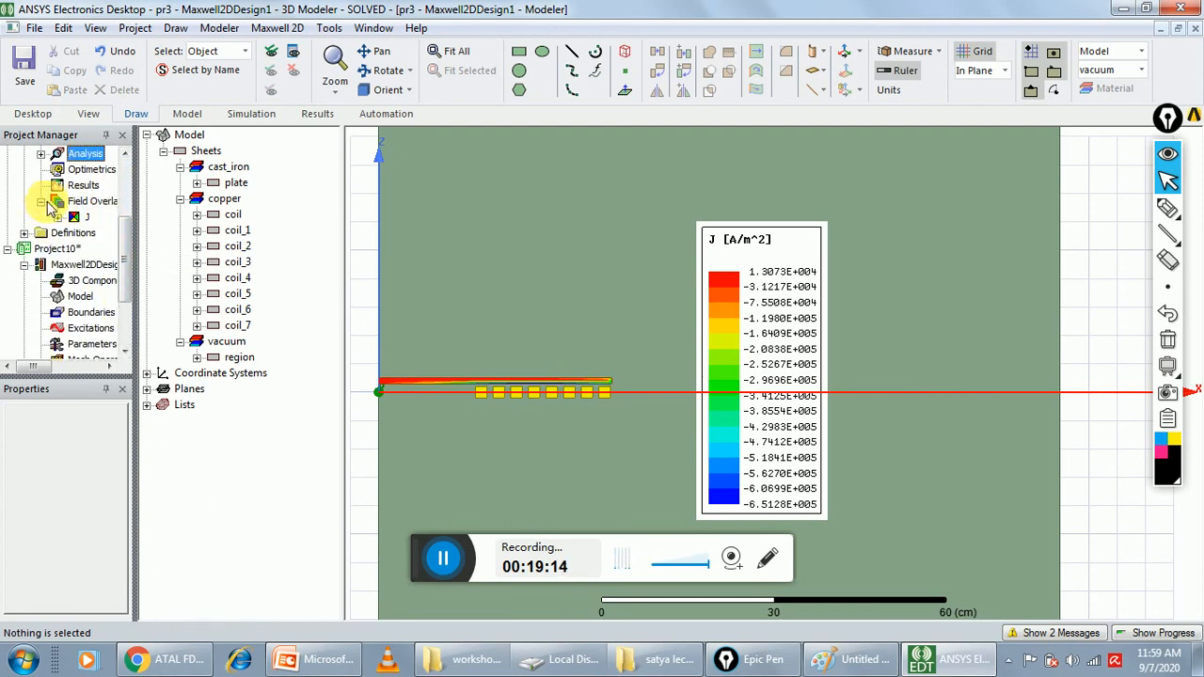
right_click(86, 217)
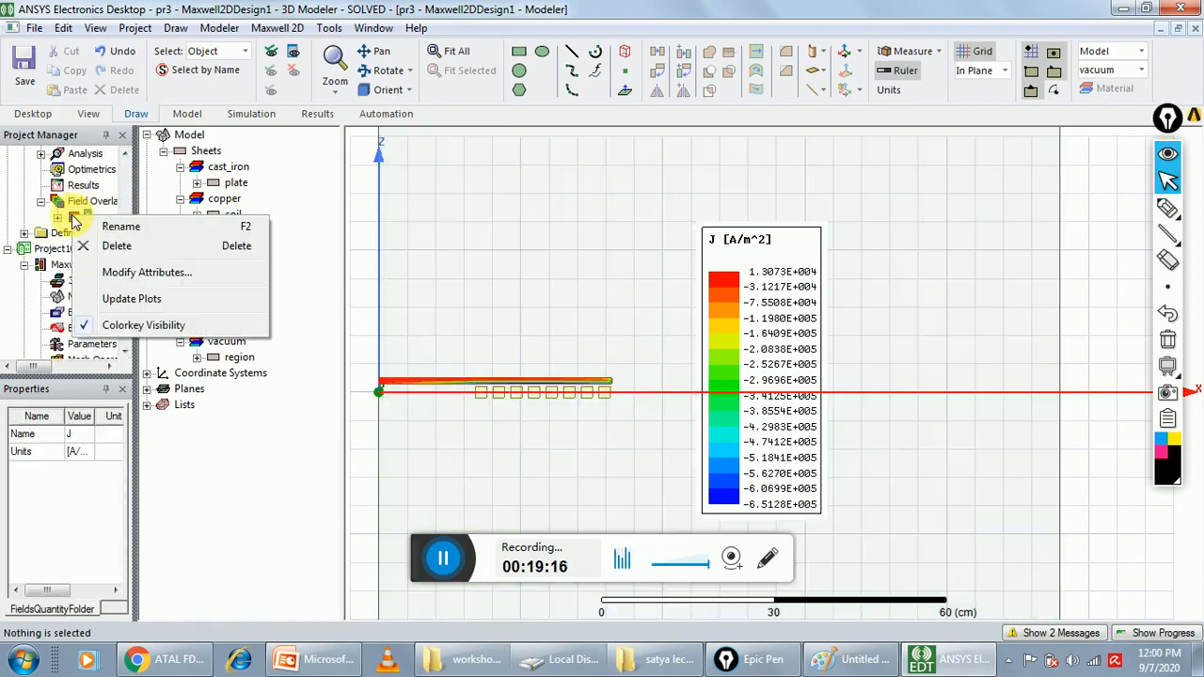
left_click(123, 250)
left_click(591, 366)
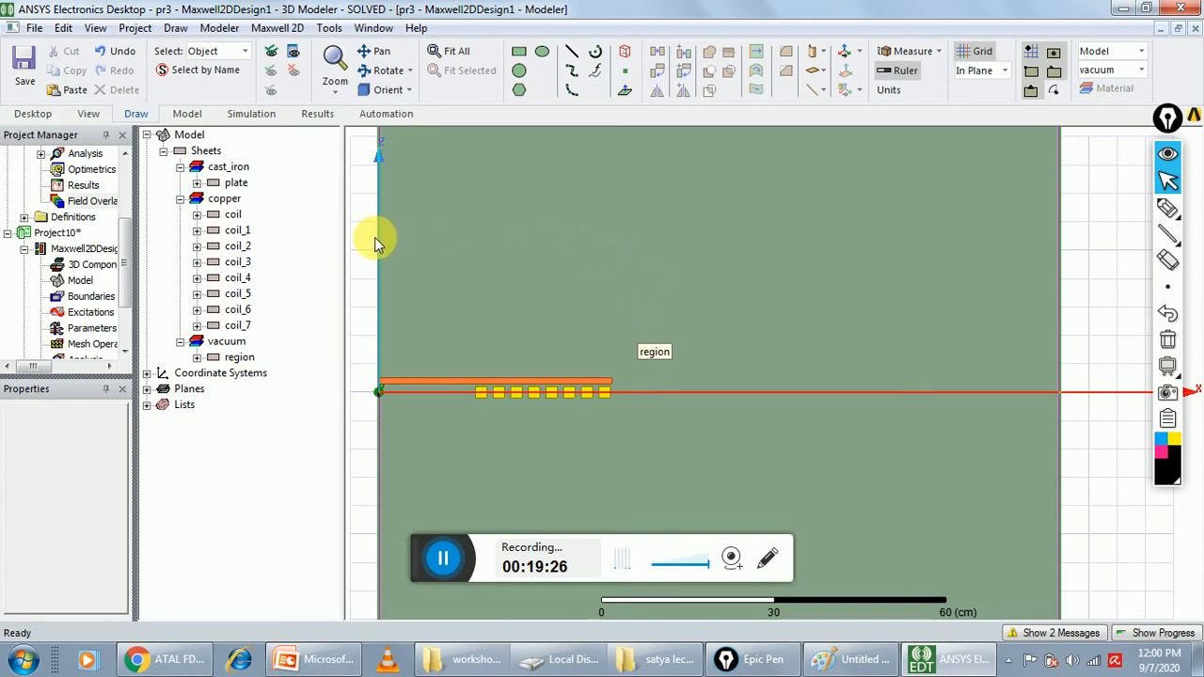
Step: Create a JAtPhase field plot on all eight copper coil turns, coil to coil_7, and move its color key clear of the geometry
left_click(233, 214)
left_click(237, 230, "ctrl")
left_click(237, 263, "ctrl")
left_click(237, 279, "ctrl")
left_click(237, 295, "ctrl")
left_click(237, 310, "ctrl")
left_click(237, 326, "ctrl")
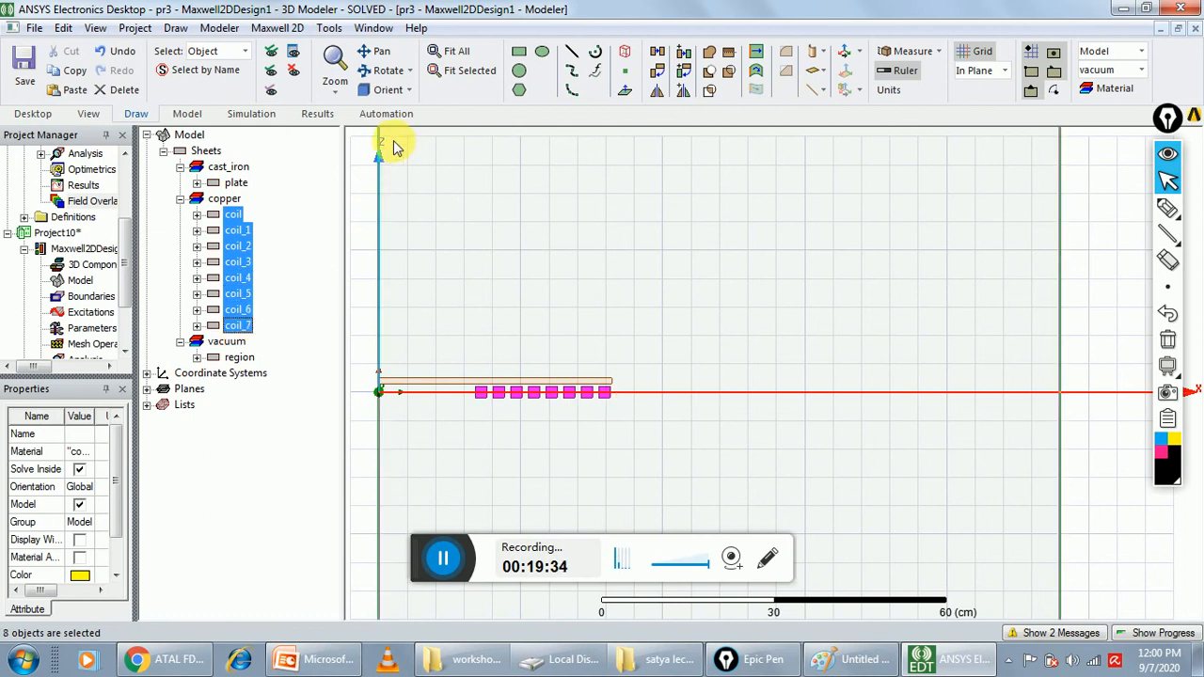
left_click(282, 28)
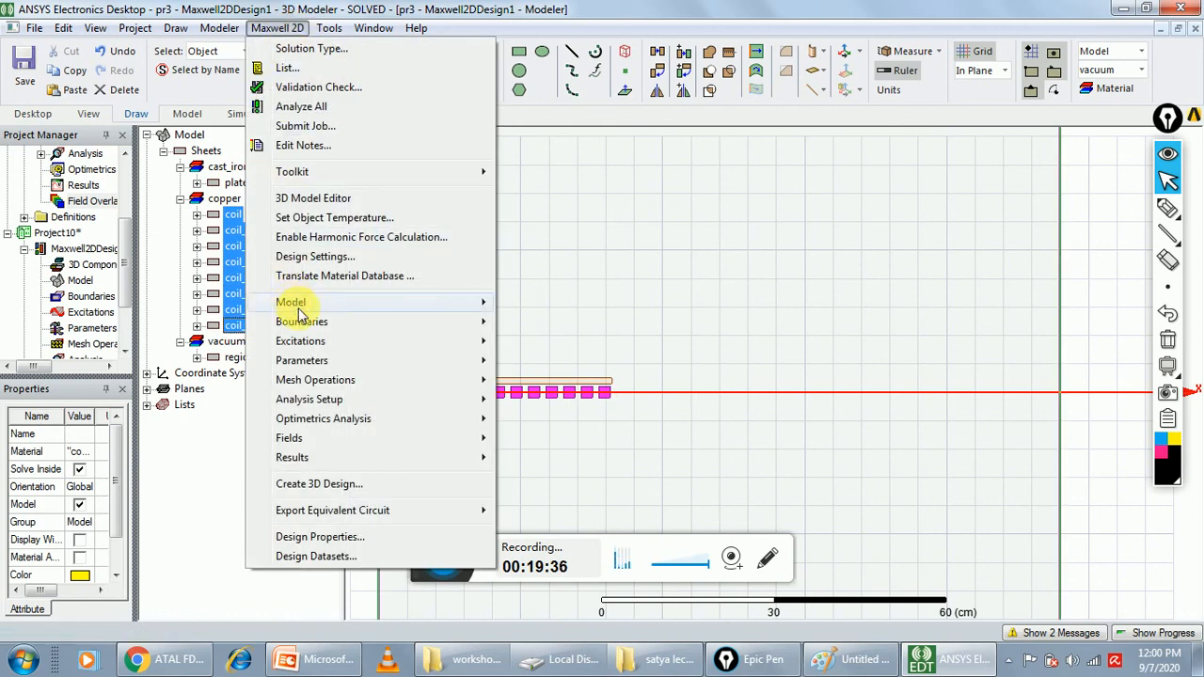
mouse_move(337, 449)
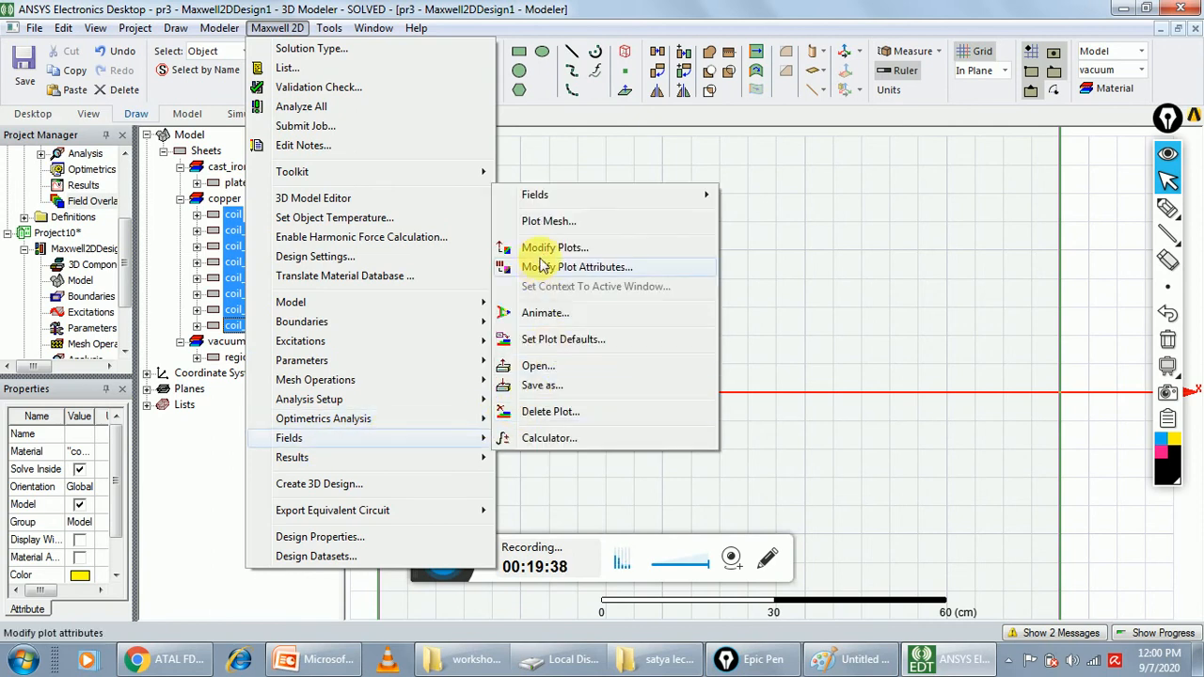
mouse_move(701, 198)
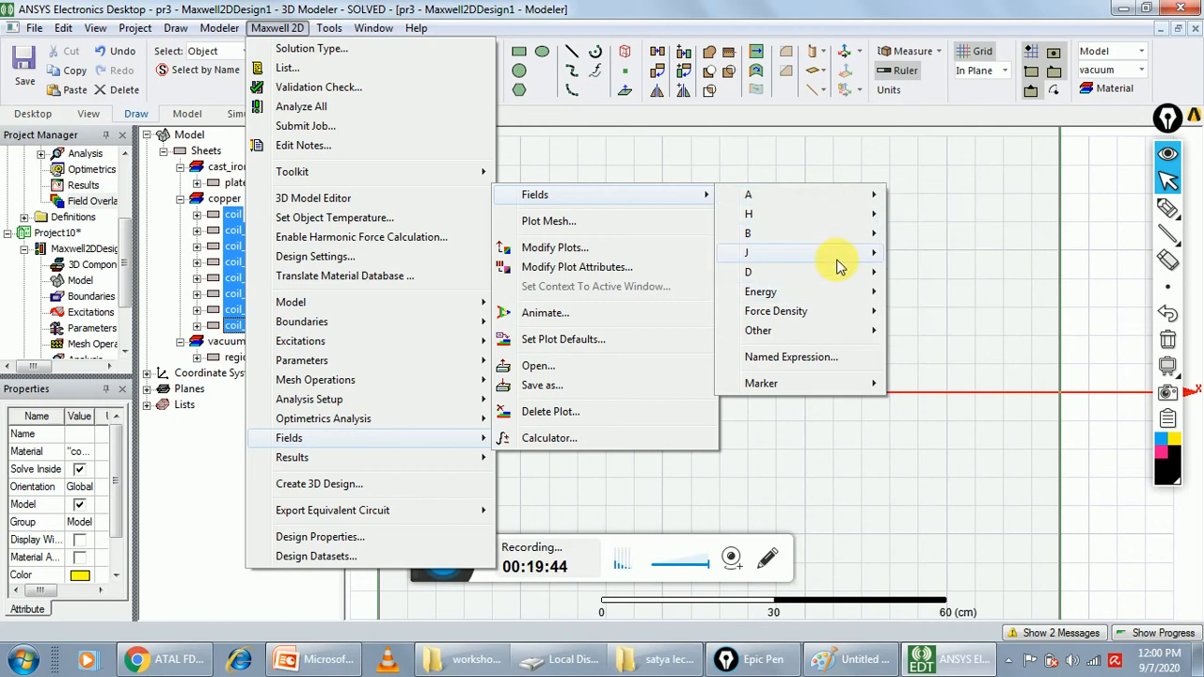
mouse_move(847, 253)
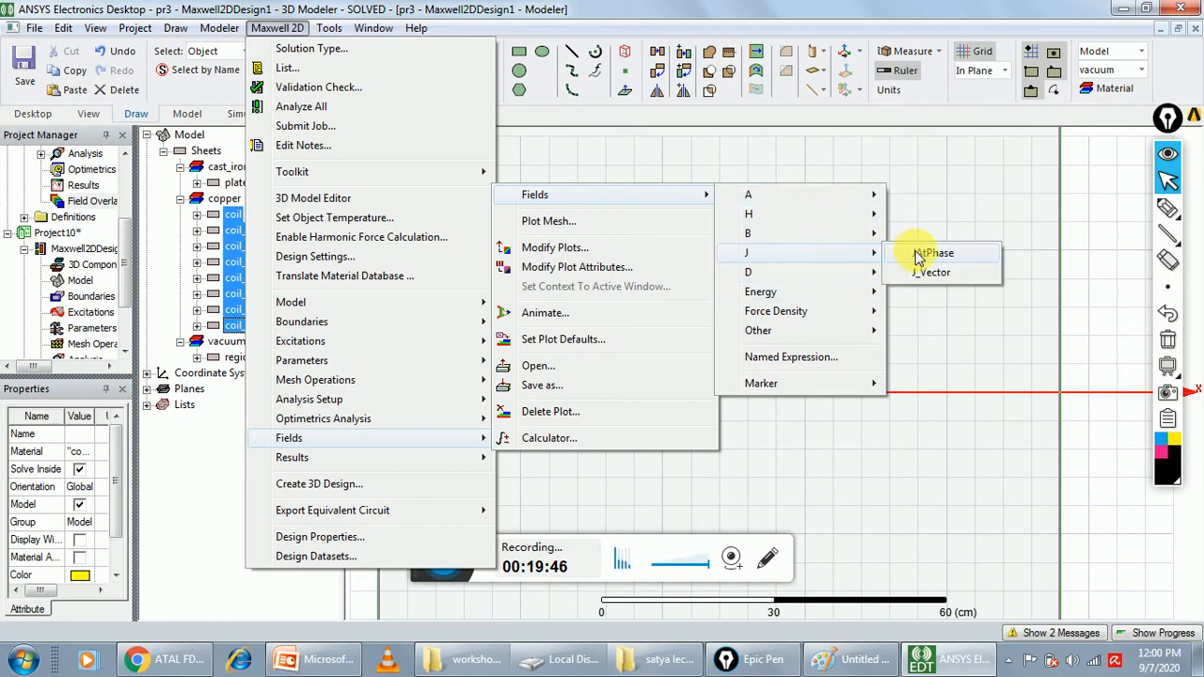
left_click(927, 254)
left_click(576, 480)
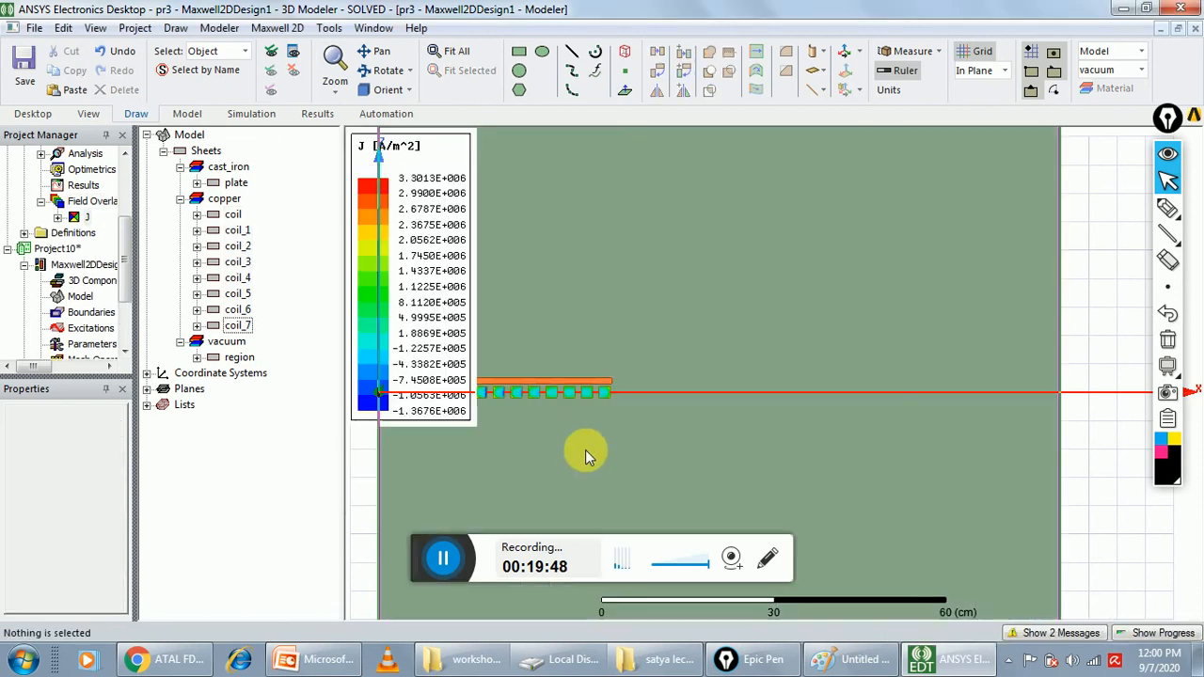
left_click_drag(430, 167, 781, 189)
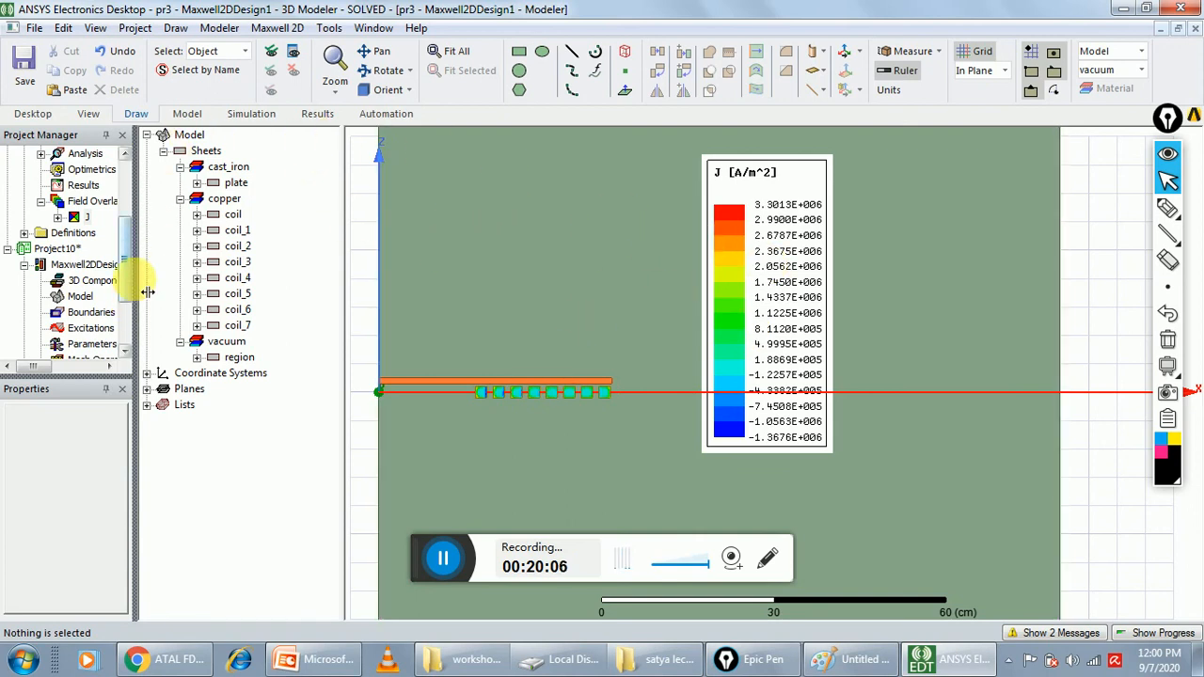
Step: Delete the coils' JAtPhase1 plot through the field overlays' plot deletion list
left_click(77, 207)
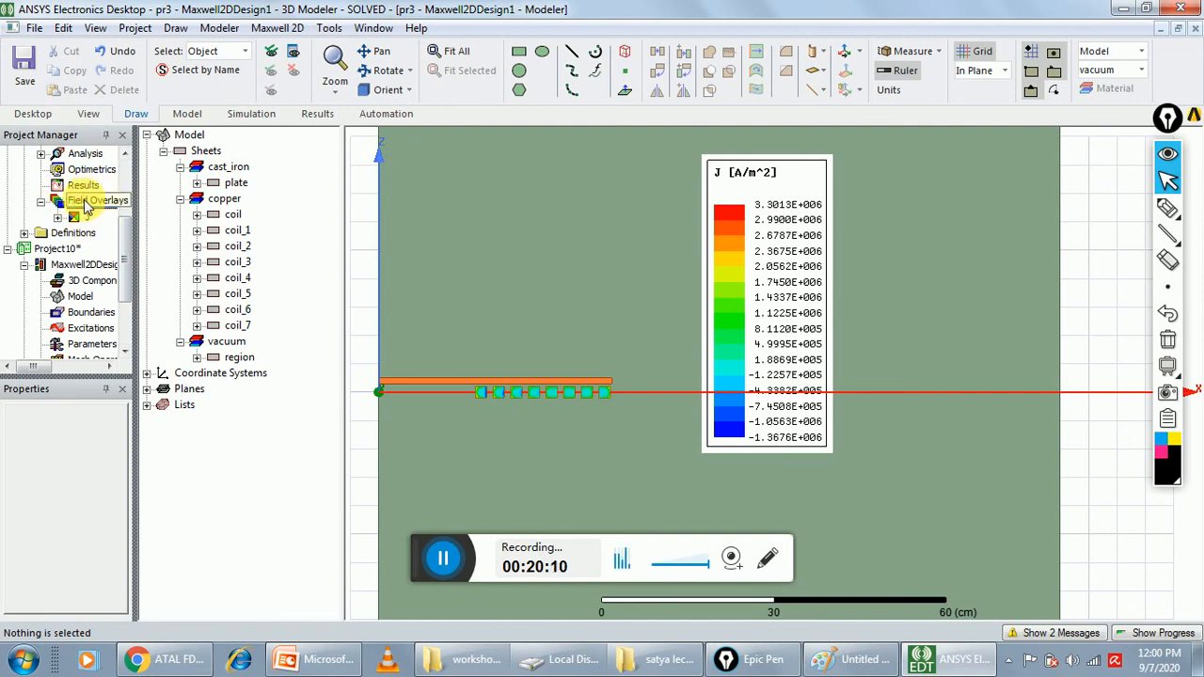
right_click(84, 201)
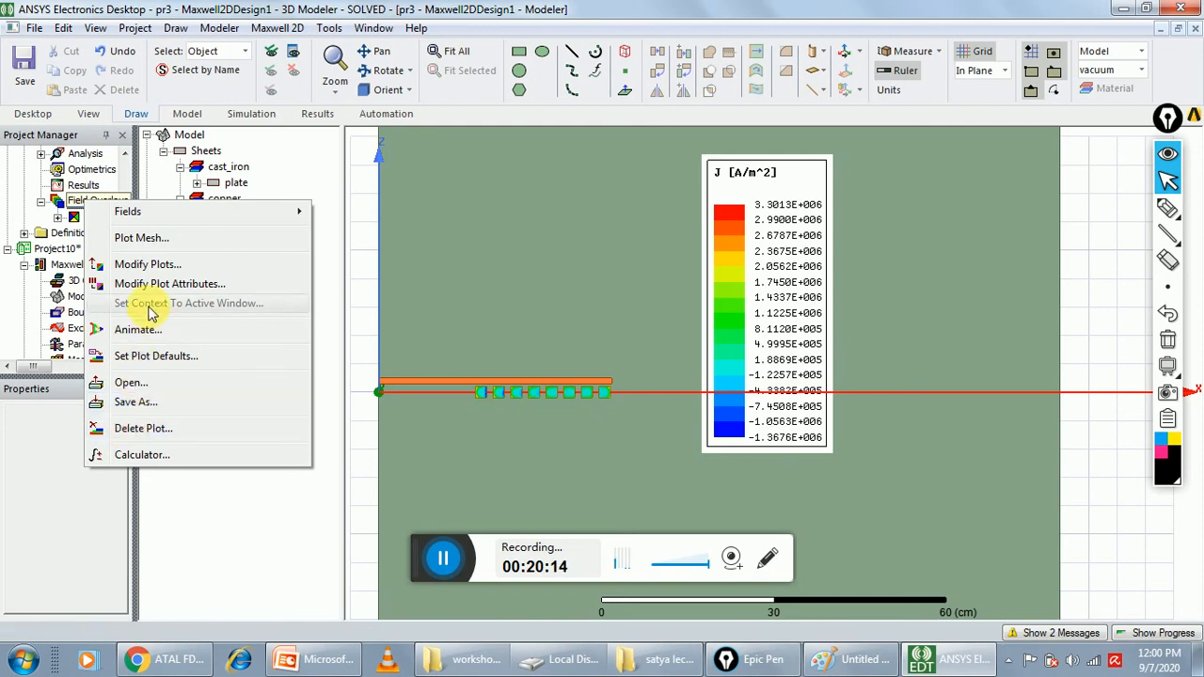
left_click(150, 428)
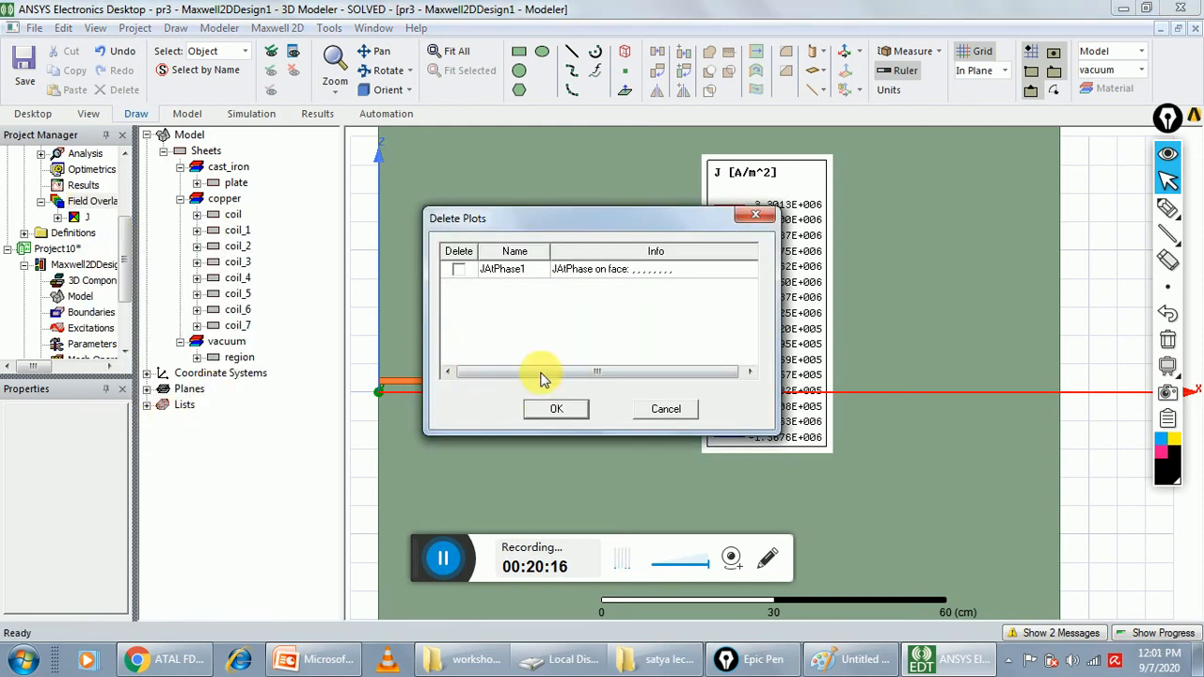
left_click(459, 270)
left_click(550, 409)
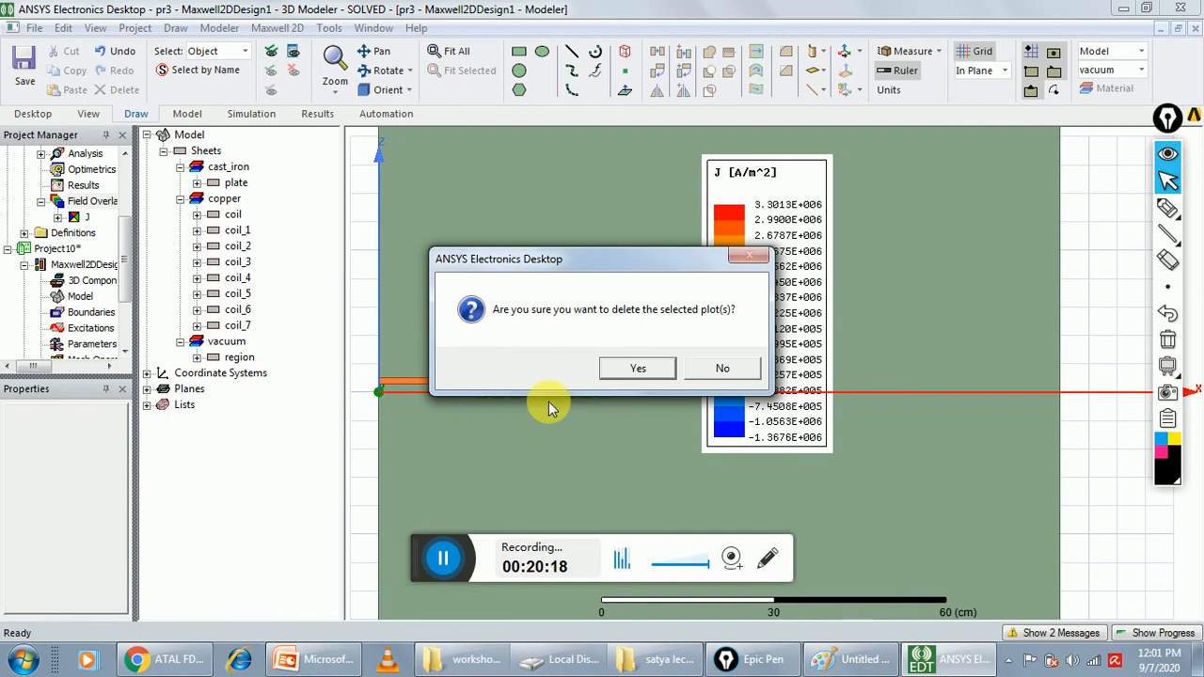
left_click(636, 373)
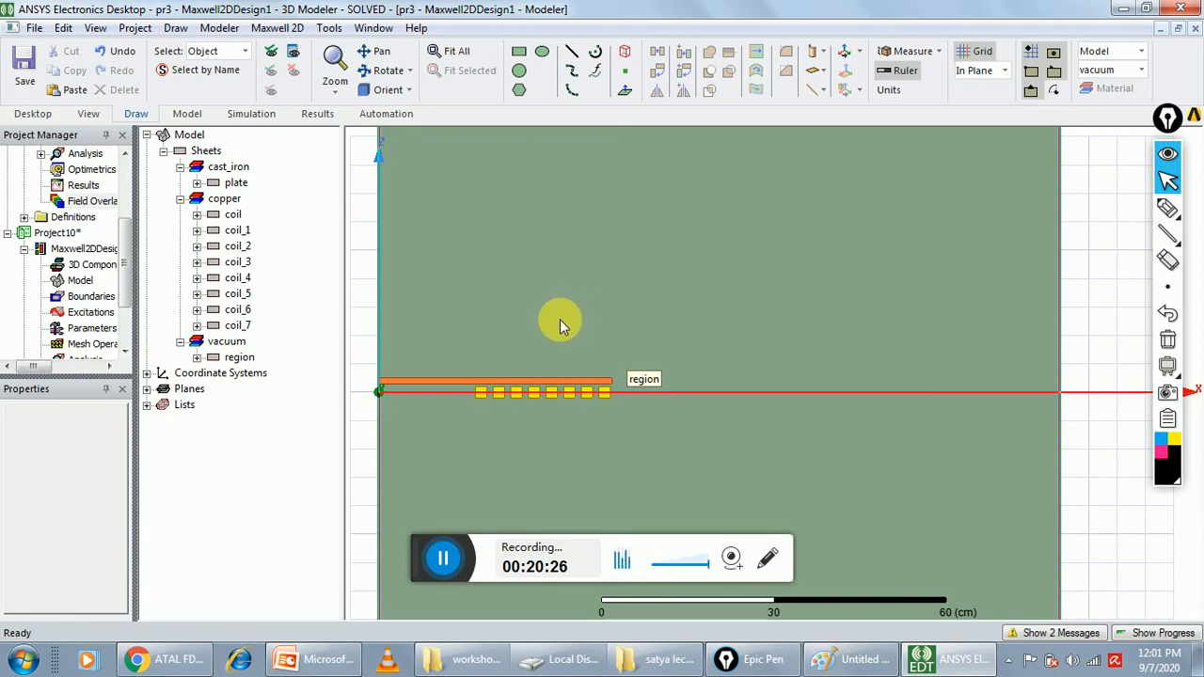
Step: Create an Ohmic_Loss field plot on the plate and all eight copper coil turns, and move its color key clear of the geometry
left_click(236, 183)
left_click(234, 214, "ctrl")
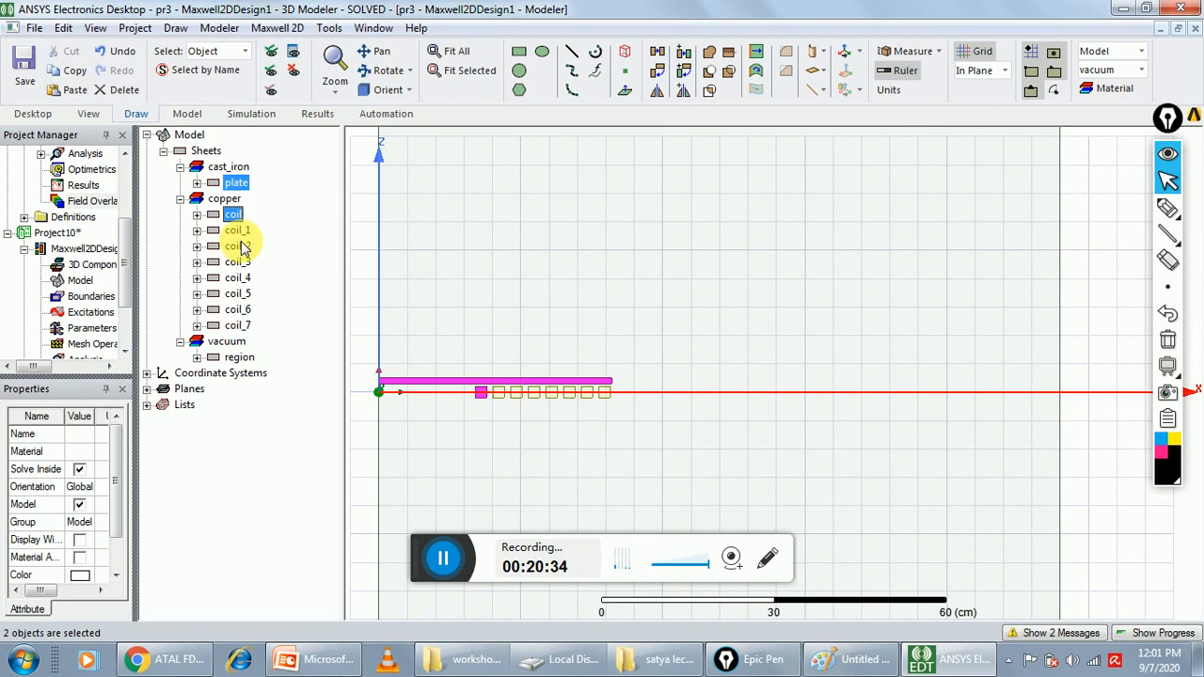
left_click(237, 230, "ctrl")
left_click(237, 247, "ctrl")
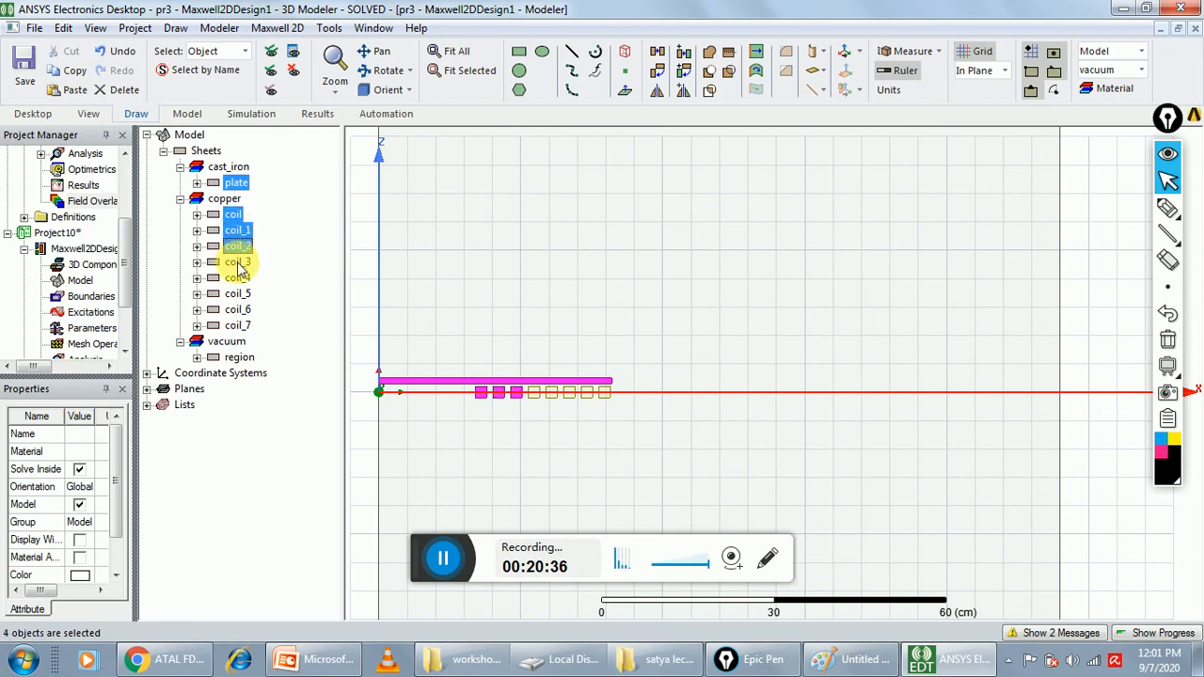
left_click(237, 262, "ctrl")
left_click(238, 279, "ctrl")
left_click(237, 295, "ctrl")
left_click(237, 311, "ctrl")
left_click(239, 327, "ctrl")
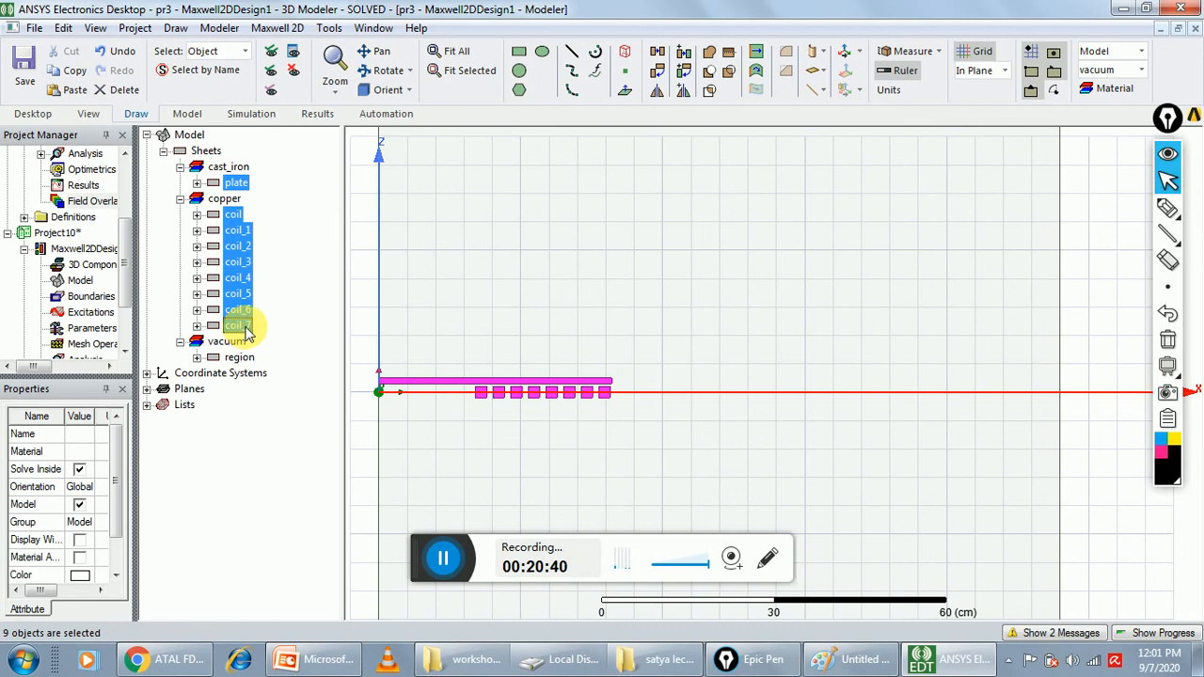
left_click(277, 27)
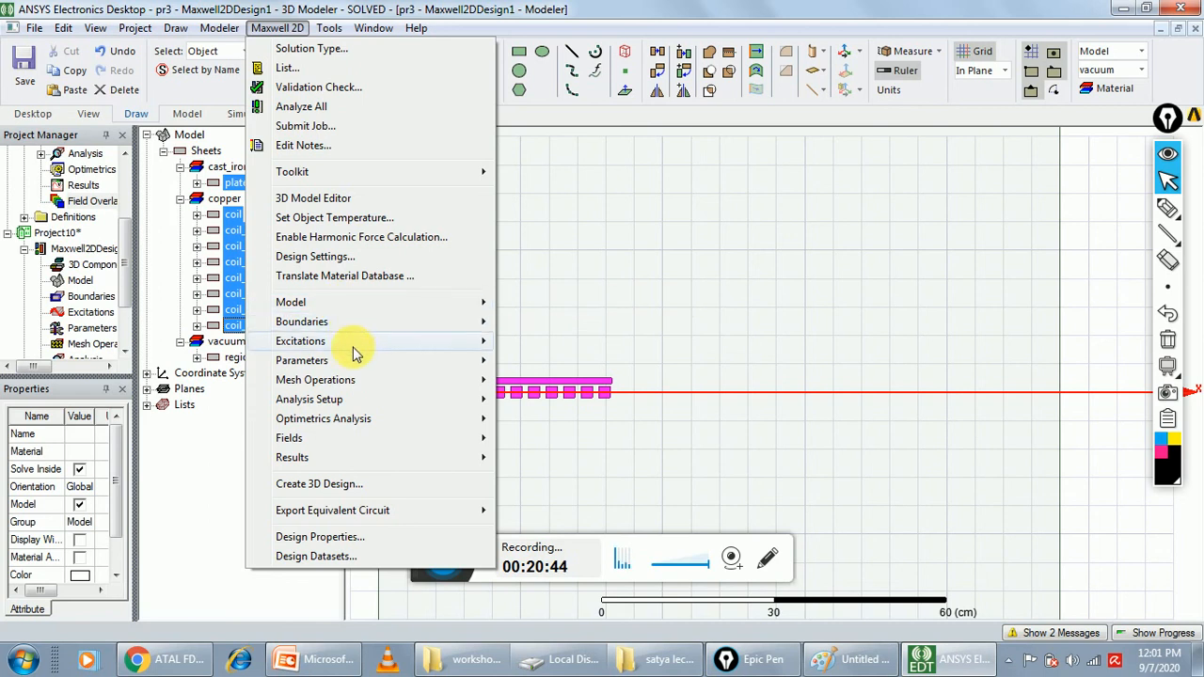
mouse_move(416, 440)
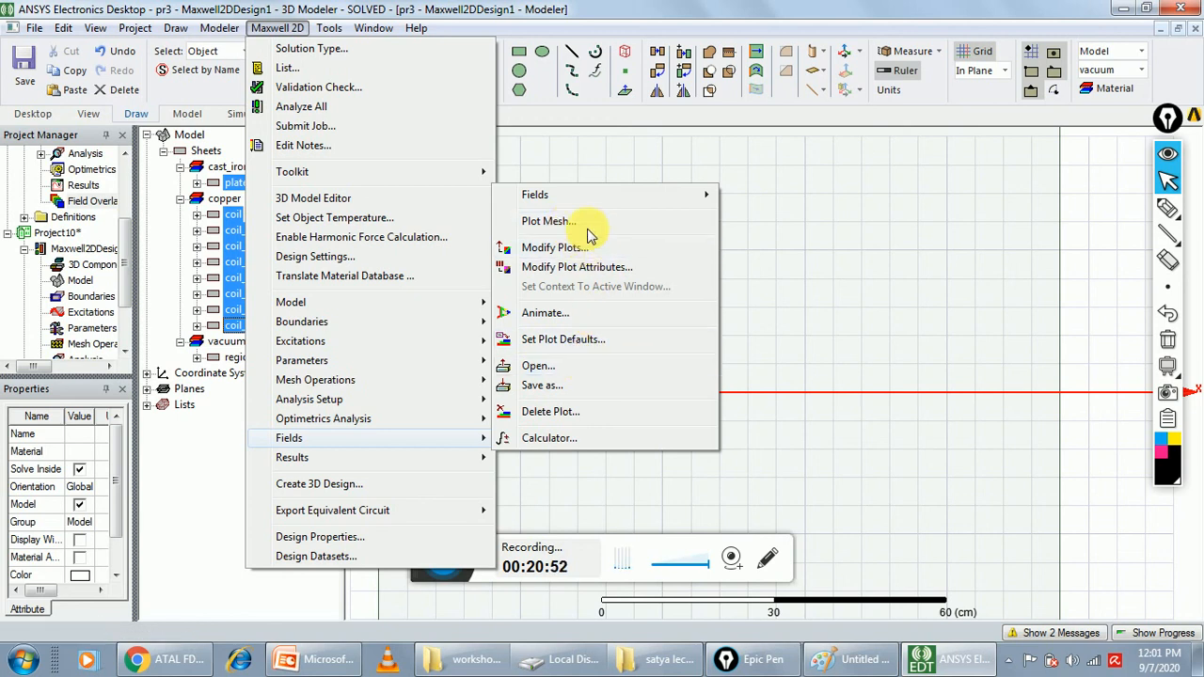
mouse_move(677, 198)
mouse_move(795, 334)
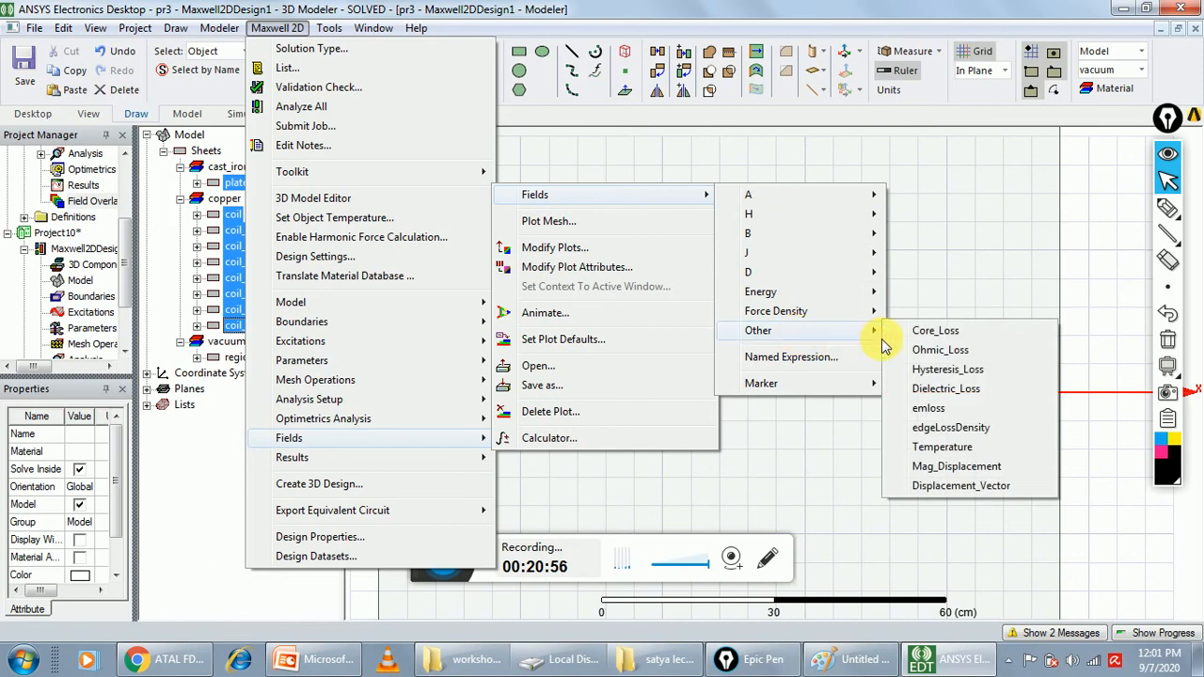
left_click(941, 352)
left_click(576, 481)
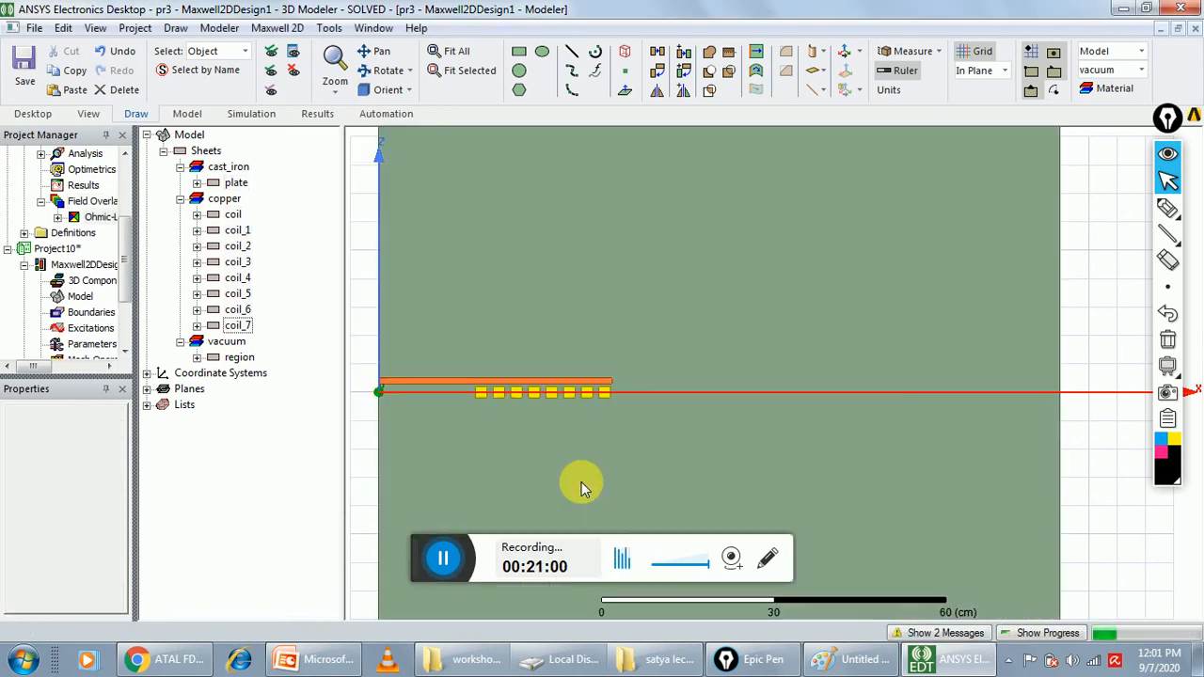
left_click_drag(491, 219, 738, 205)
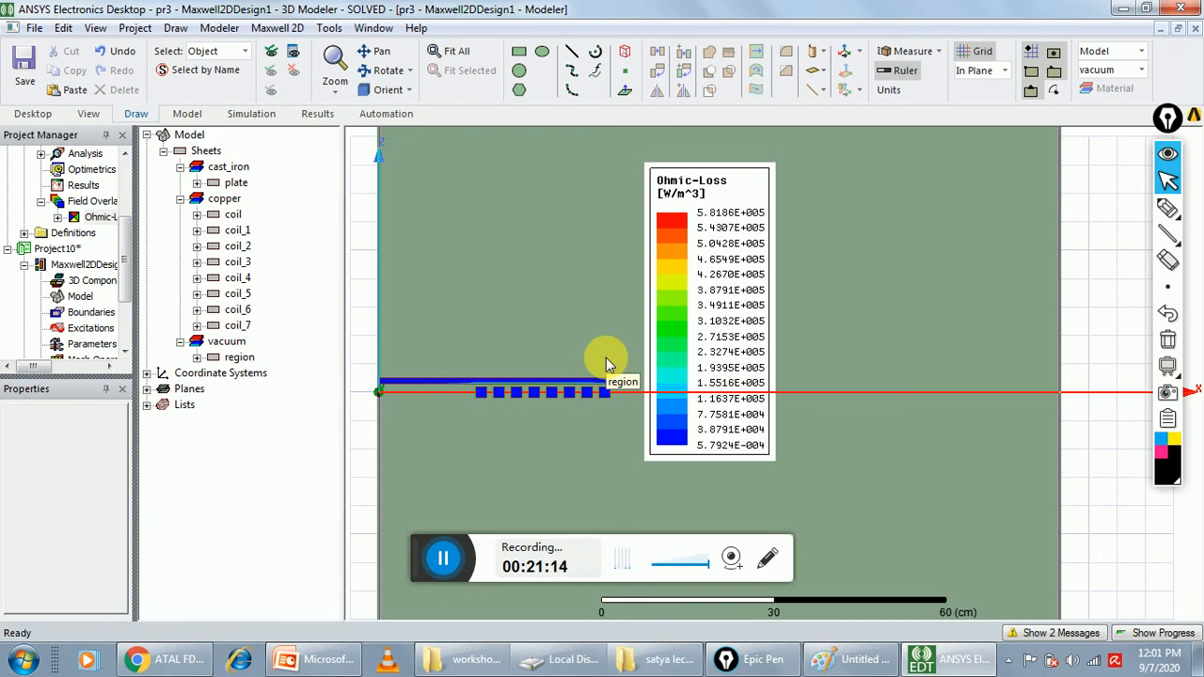
Step: Delete the Ohmic-Loss plot group from the field overlays of the pr3 design
right_click(78, 219)
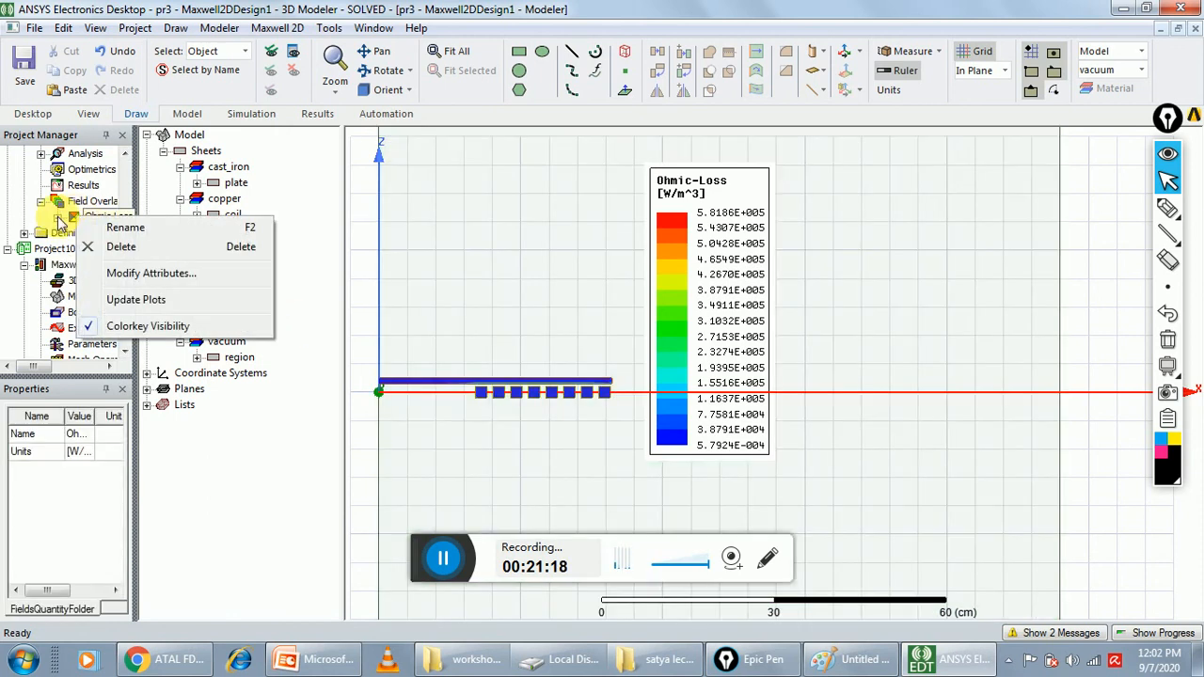
left_click(121, 246)
left_click(591, 368)
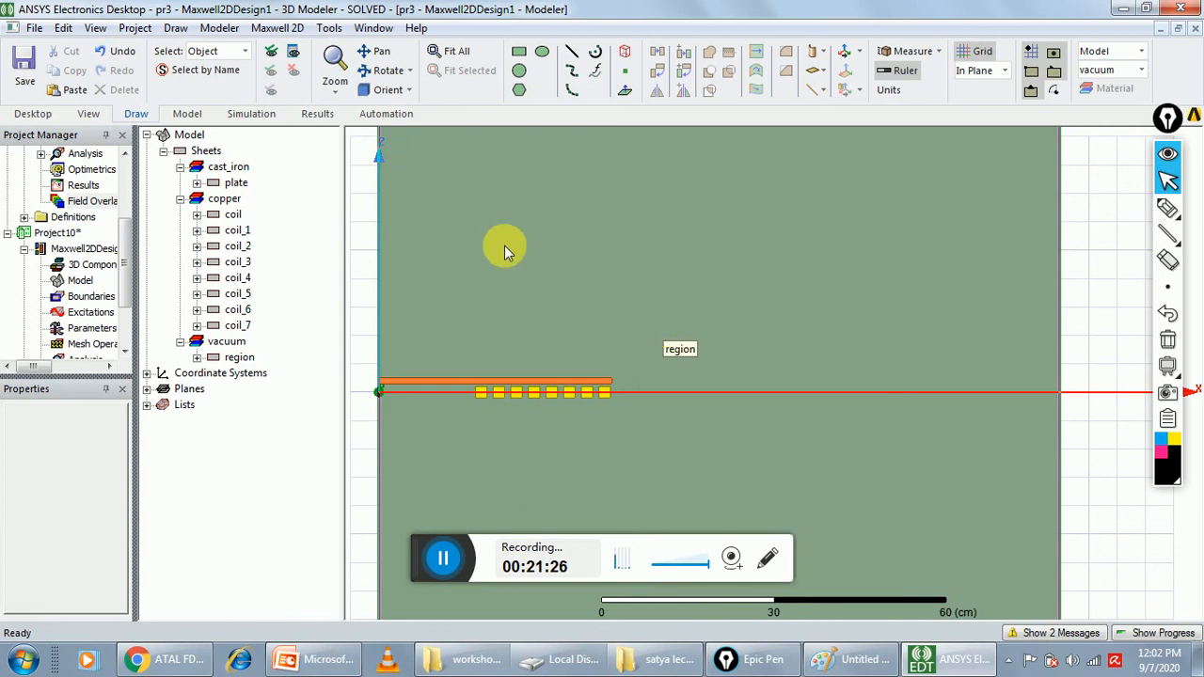
Step: Create a J_Vector field plot on the cast iron plate and place its color key clear of the plate and coils
left_click(235, 184)
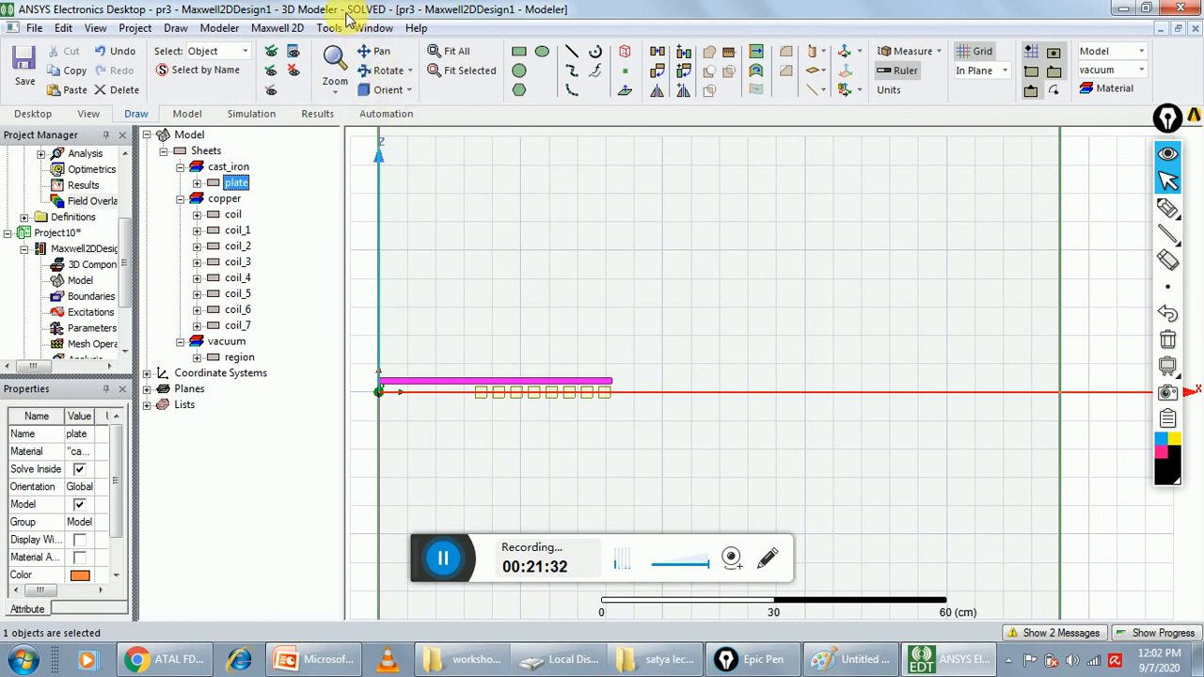
left_click(280, 28)
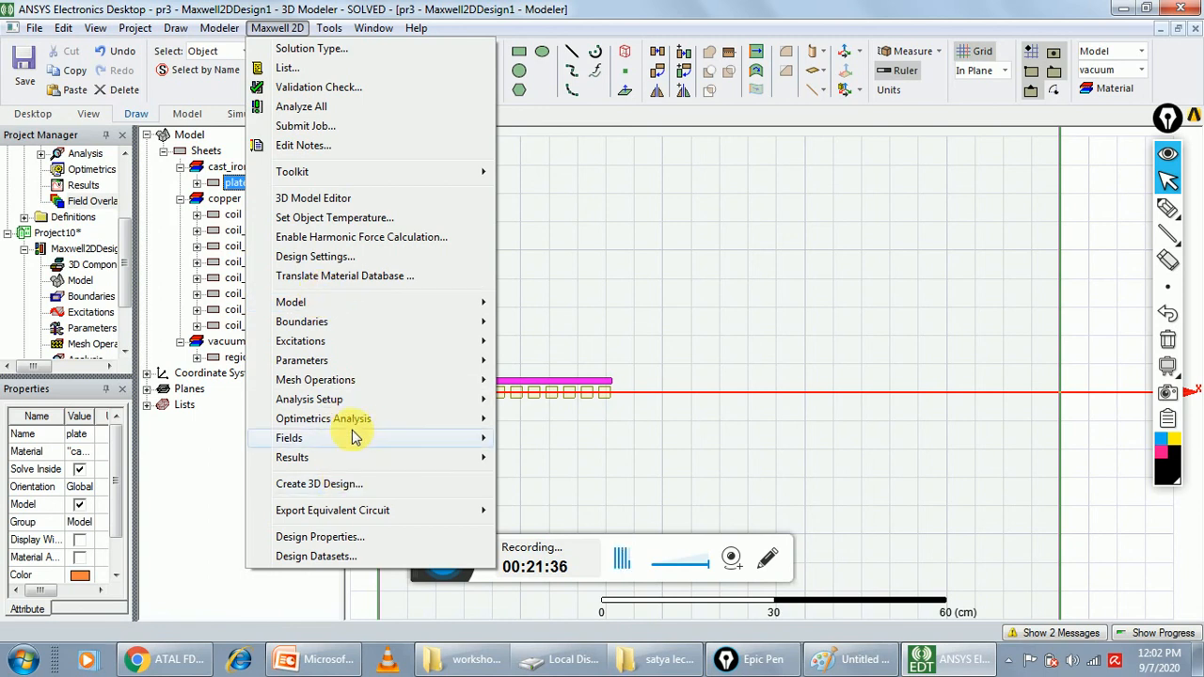
mouse_move(353, 438)
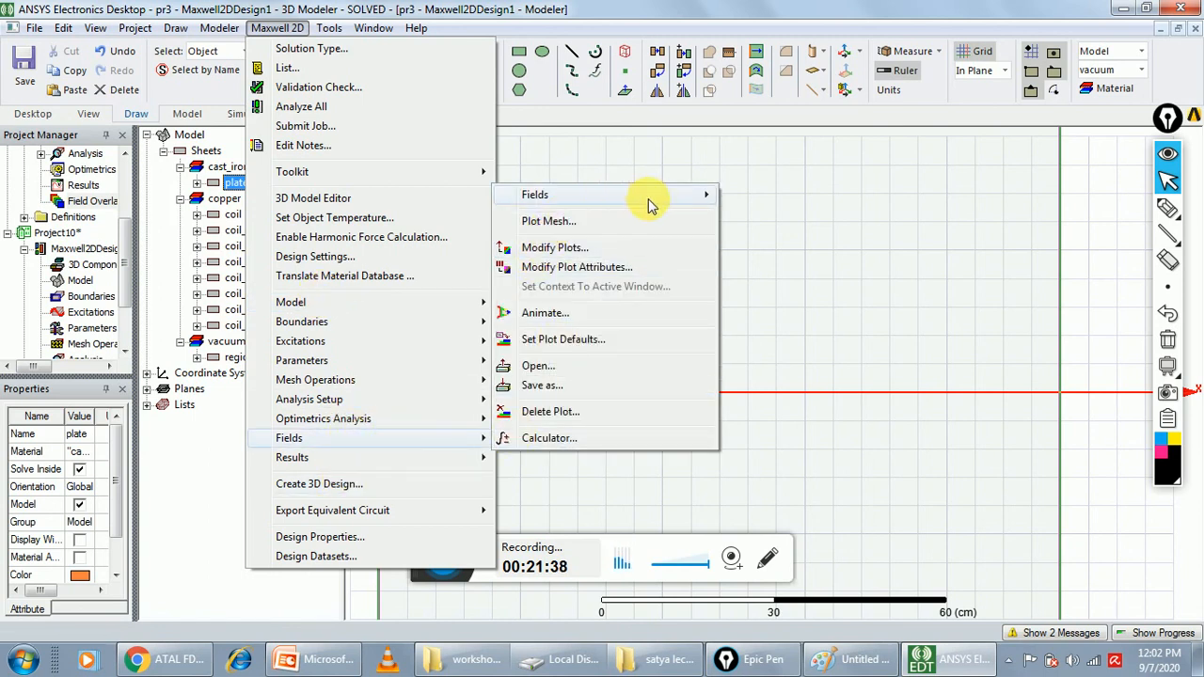
mouse_move(650, 205)
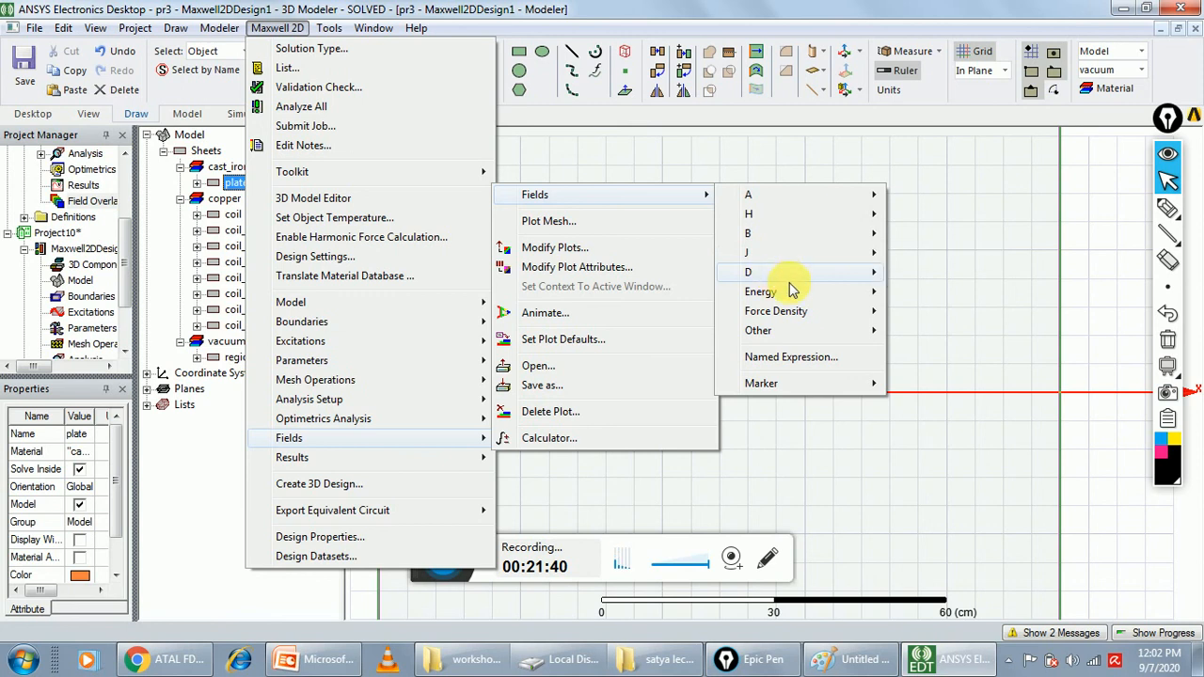
mouse_move(807, 254)
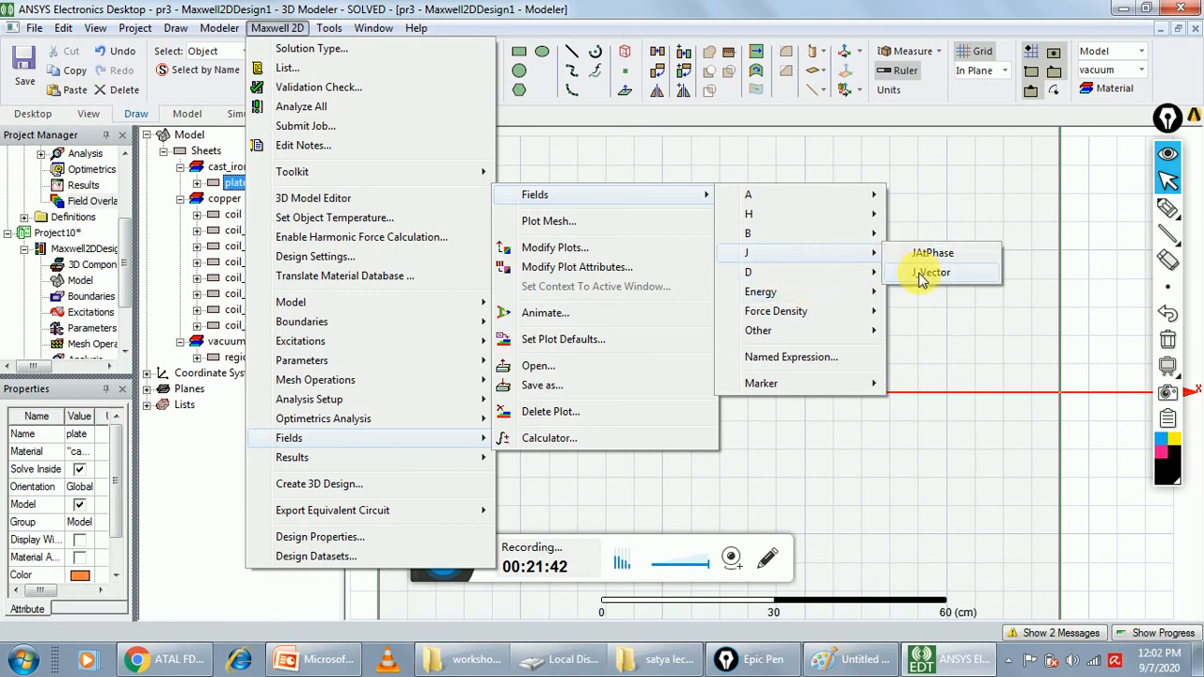
left_click(922, 273)
left_click(584, 478)
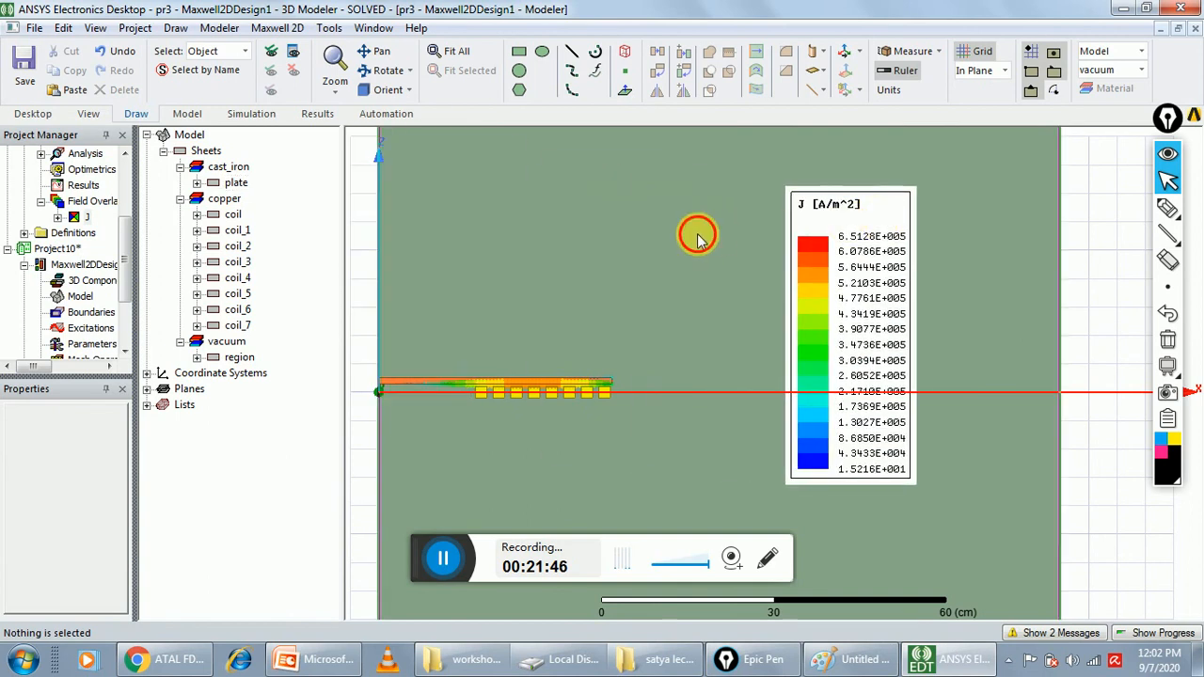
left_click(601, 300)
left_click(291, 457)
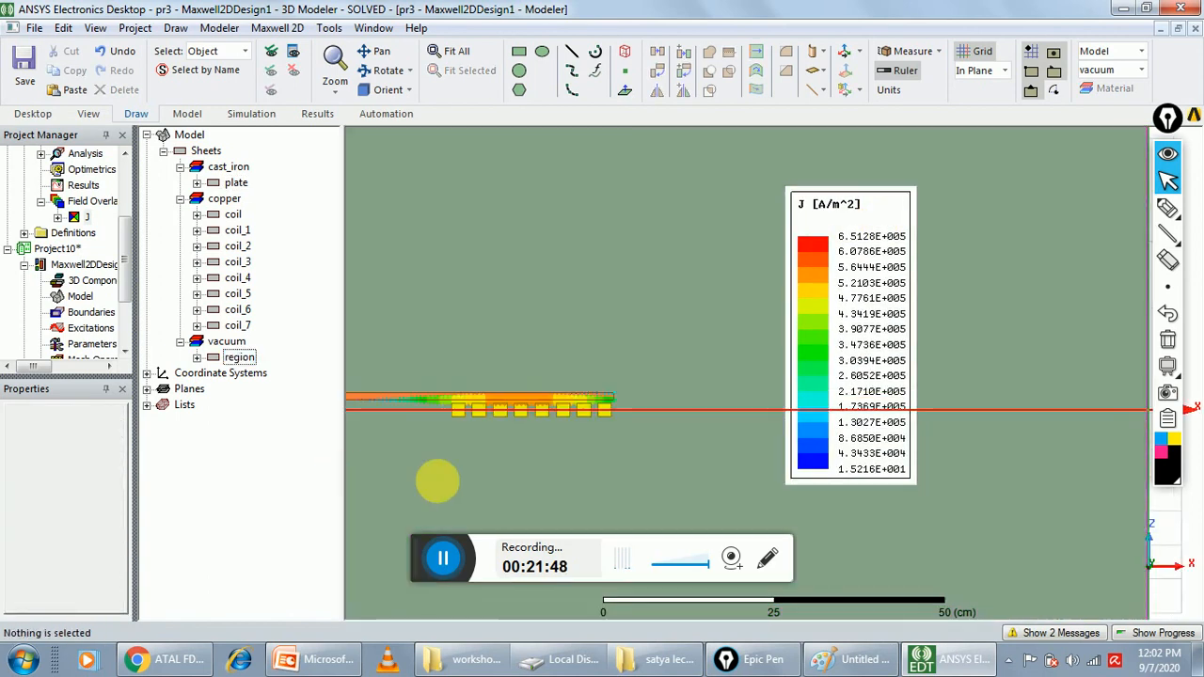